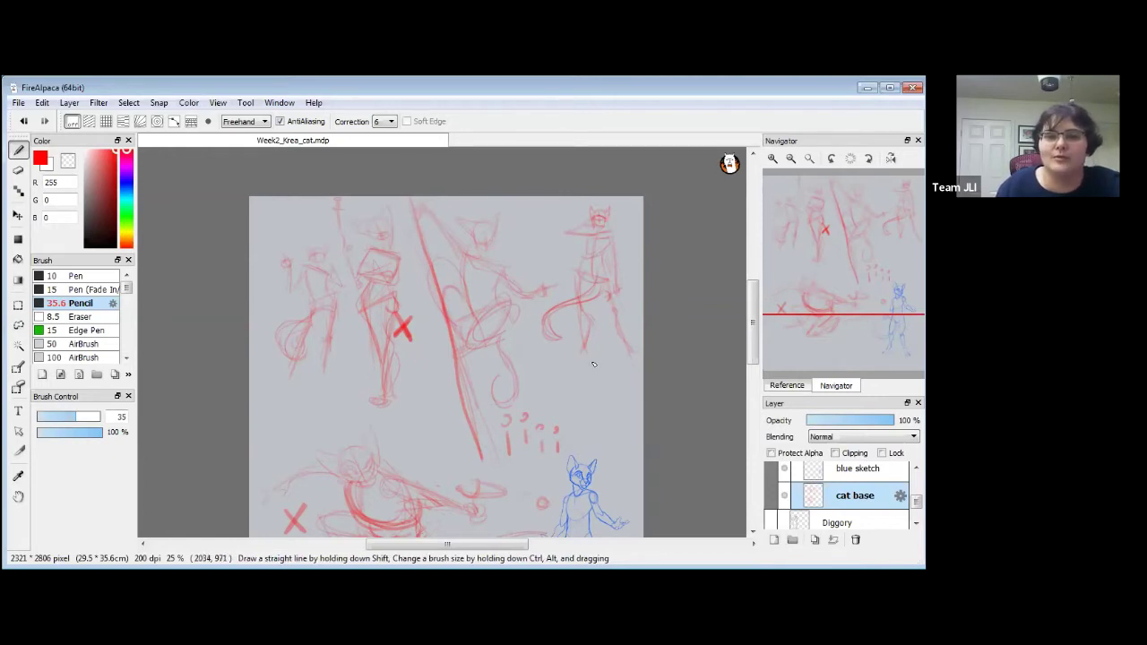
Draw a red pencil ground line beneath the climbing-figure sketch and a circled letter A in the page's upper-left corner.
drag(574, 455, 577, 445)
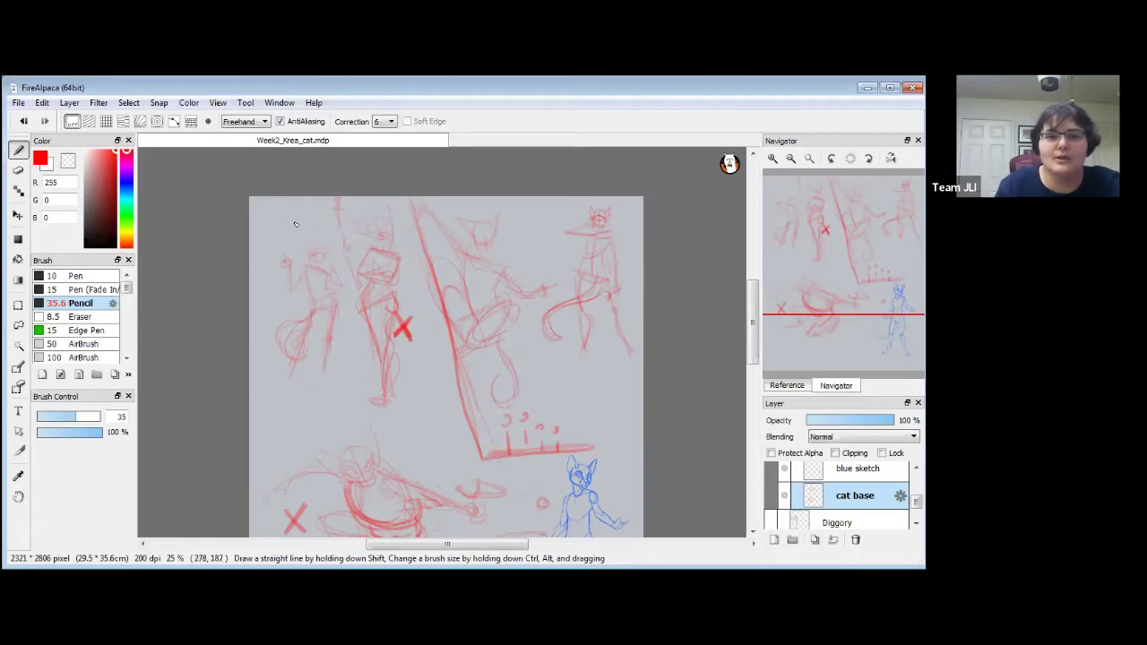
mouse_move(301, 201)
mouse_down()
mouse_move(311, 228)
mouse_move(299, 199)
mouse_move(299, 222)
mouse_up()
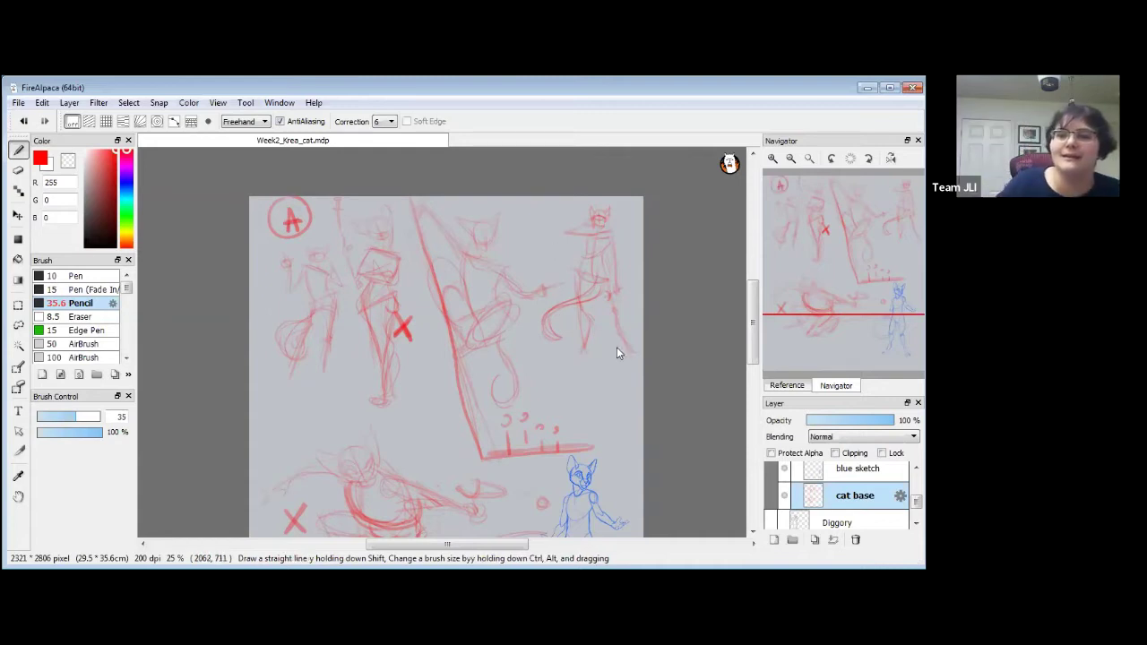
mouse_move(614, 362)
mouse_down()
mouse_move(585, 363)
mouse_move(610, 387)
mouse_up()
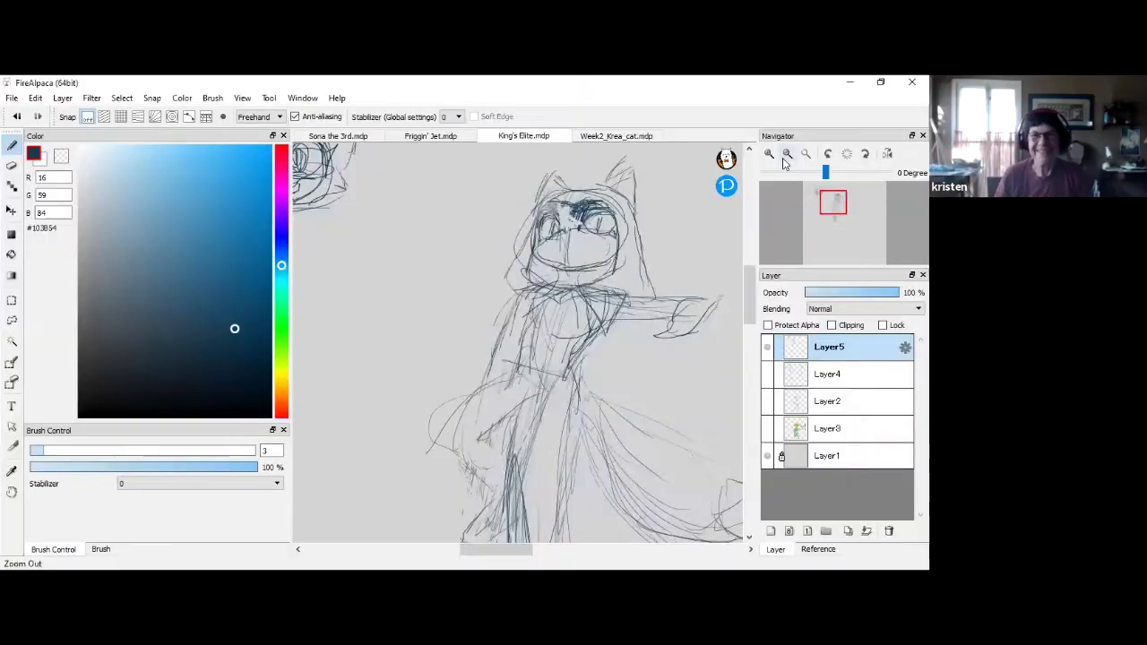
Examine the cat head and the hooded full-body cat figure in the King's Elite drawing.
click(784, 157)
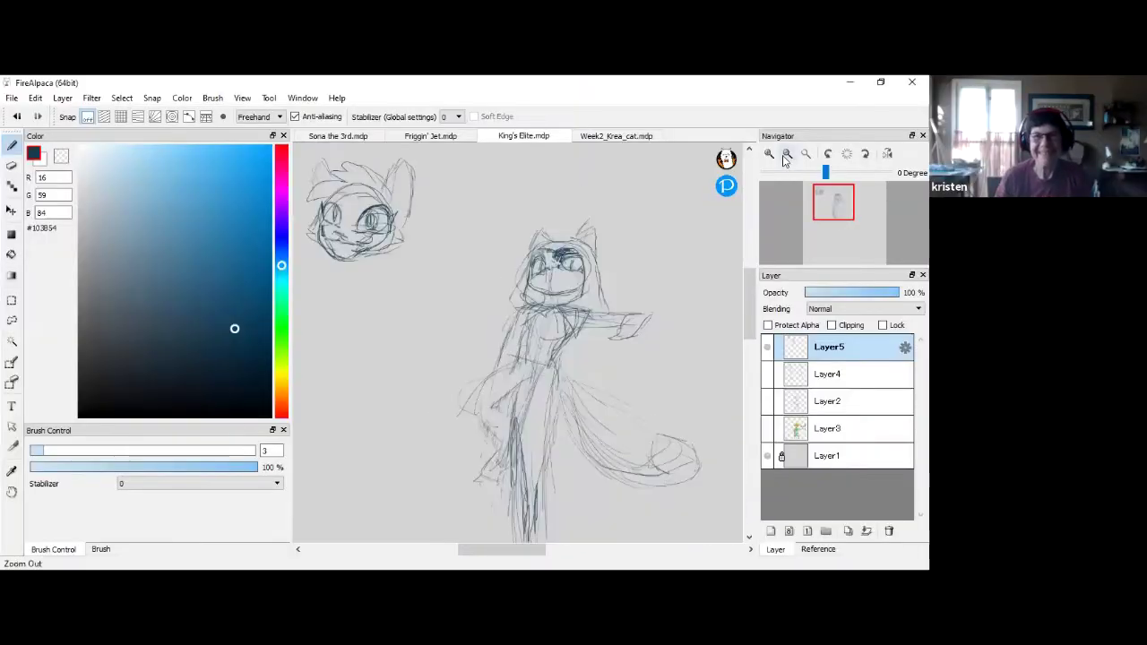
click(785, 157)
drag(830, 213, 838, 212)
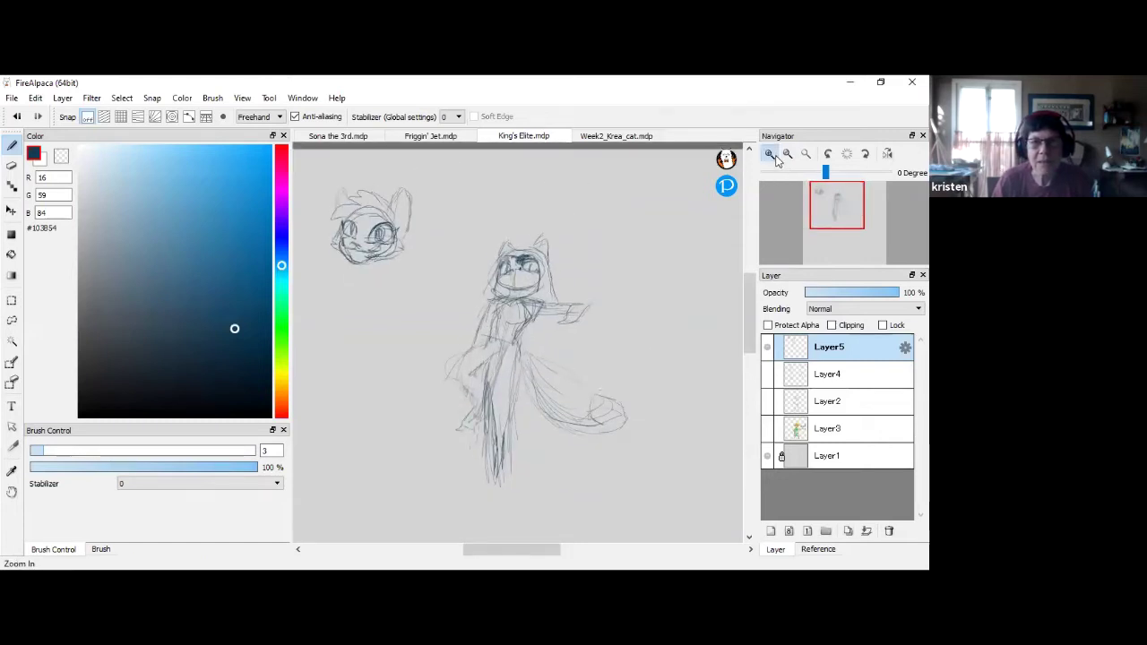
click(778, 157)
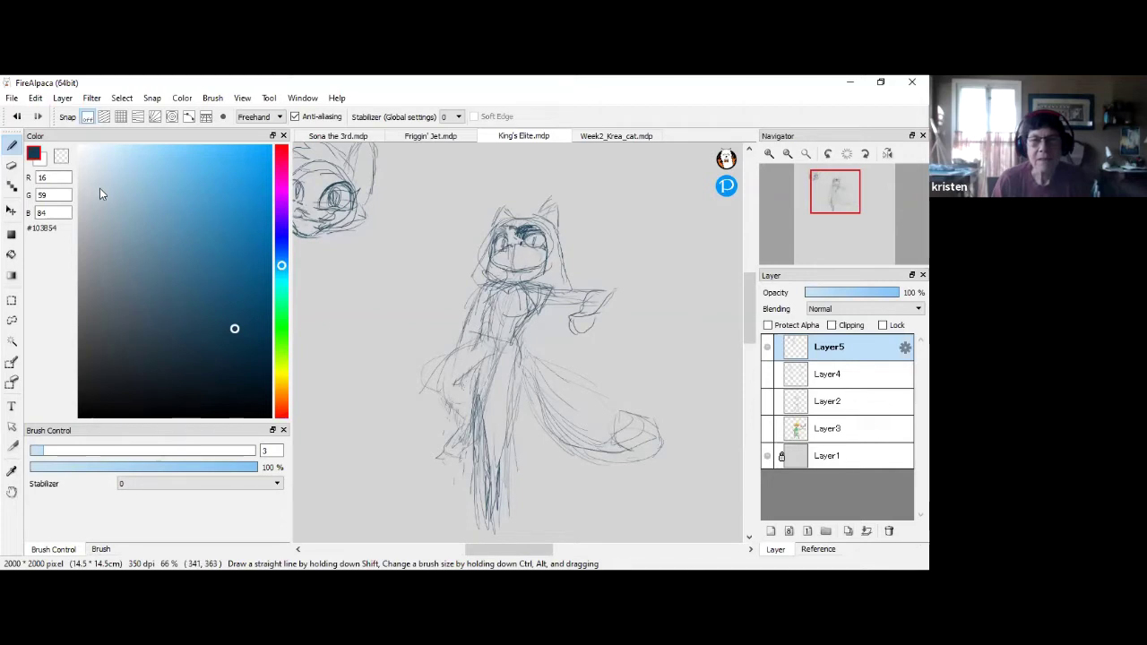
drag(834, 210, 823, 201)
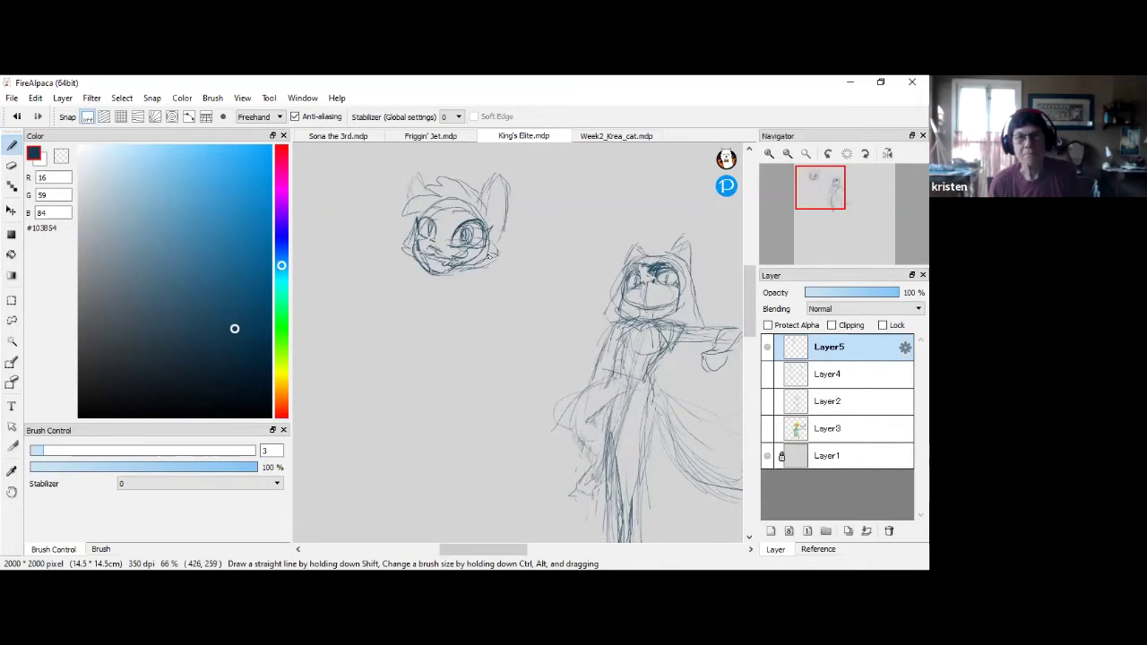
click(769, 154)
drag(809, 205, 835, 195)
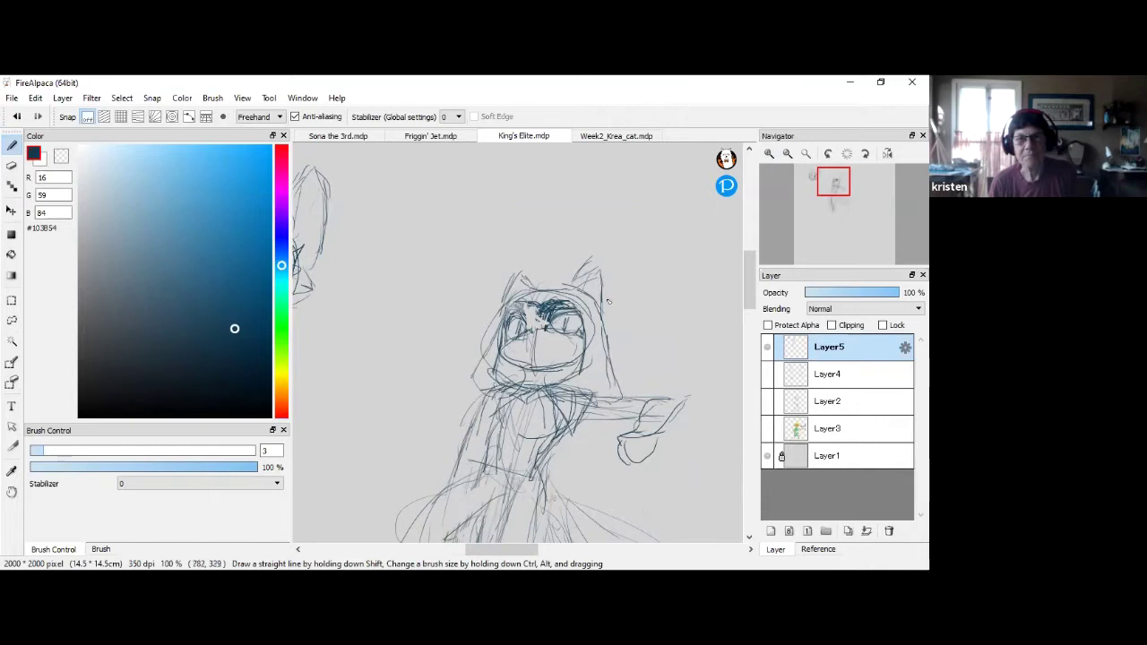
click(788, 153)
drag(823, 197, 807, 192)
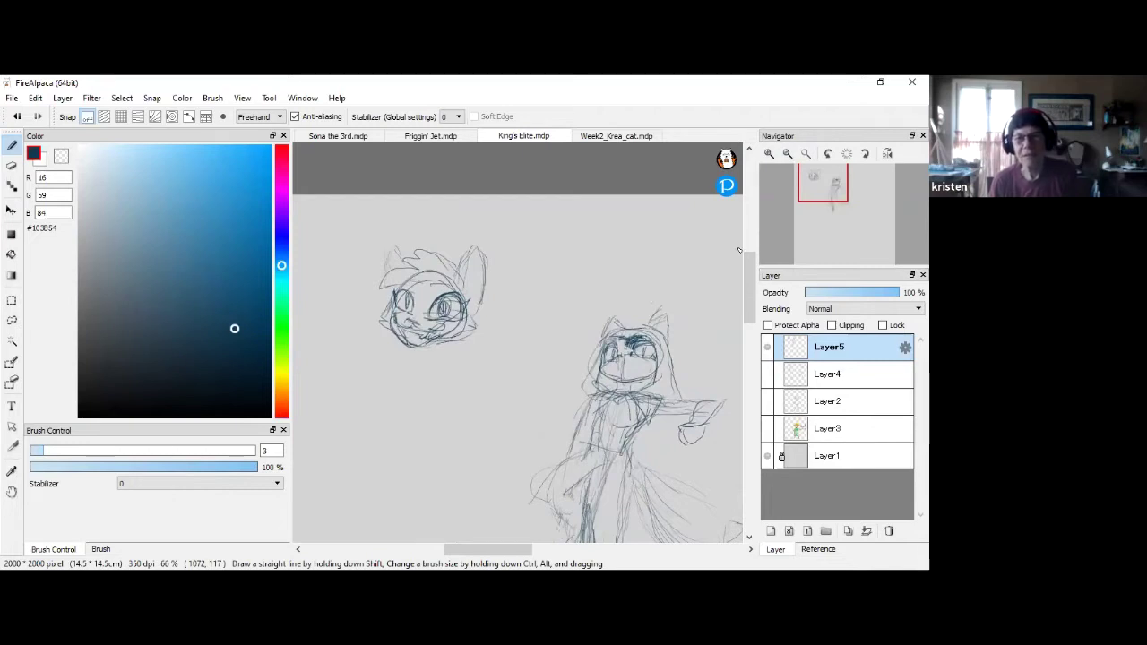
mouse_move(826, 188)
mouse_down()
mouse_move(832, 217)
mouse_move(595, 164)
mouse_move(538, 108)
mouse_up()
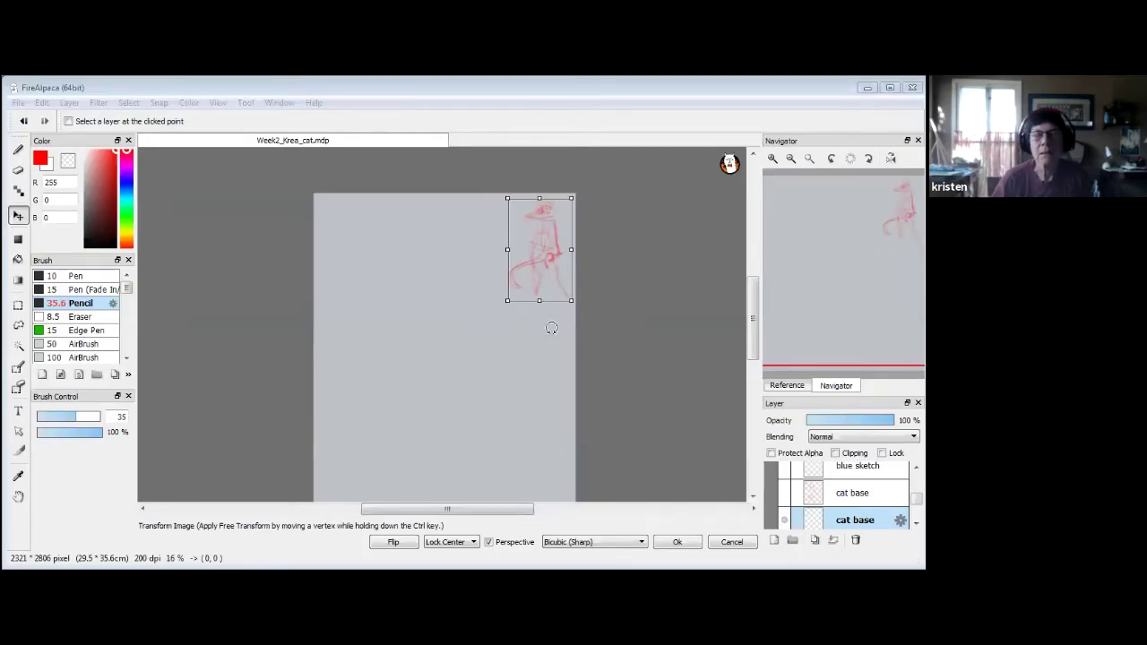
Enlarge the copied red standing-cat sketch with Transform until it nearly fills the page, and center it on the canvas.
drag(506, 302, 440, 392)
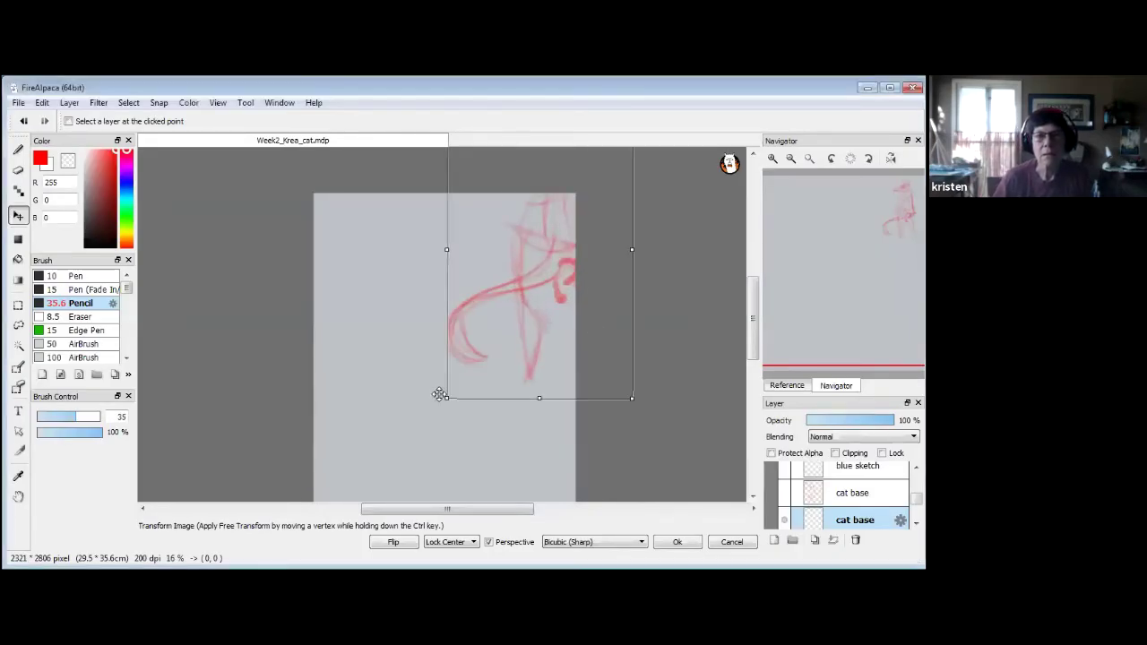
mouse_move(543, 266)
mouse_down()
mouse_move(449, 381)
mouse_move(432, 374)
mouse_up()
mouse_move(759, 317)
mouse_down()
mouse_move(754, 335)
mouse_move(751, 323)
mouse_up()
drag(447, 324, 443, 312)
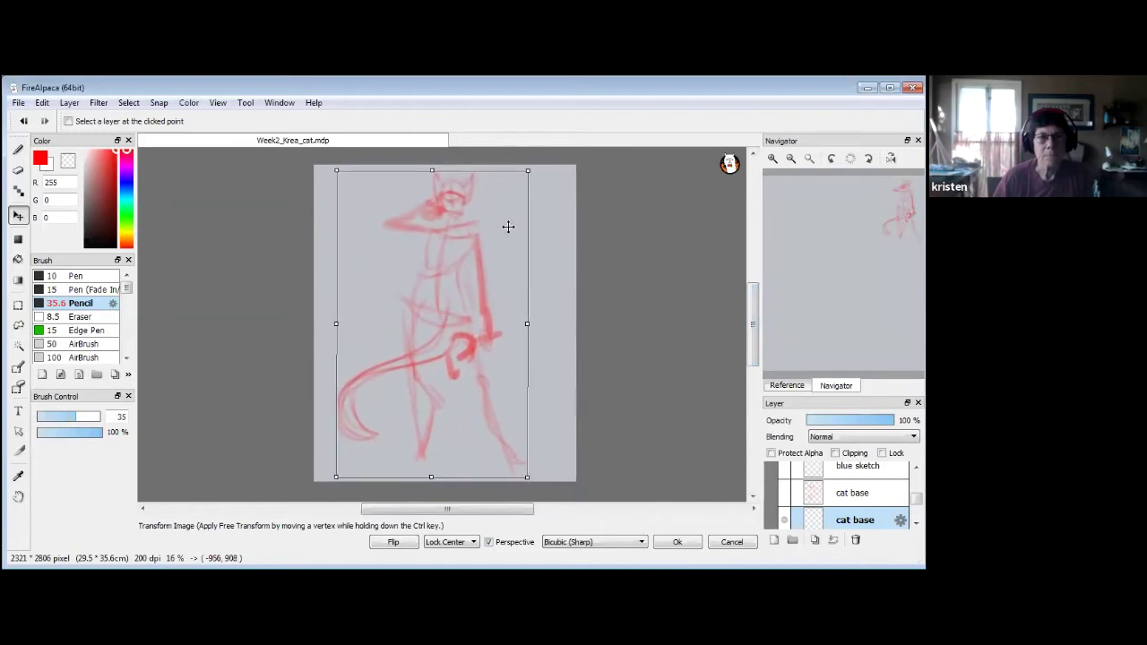
drag(527, 170, 520, 183)
drag(451, 266, 454, 264)
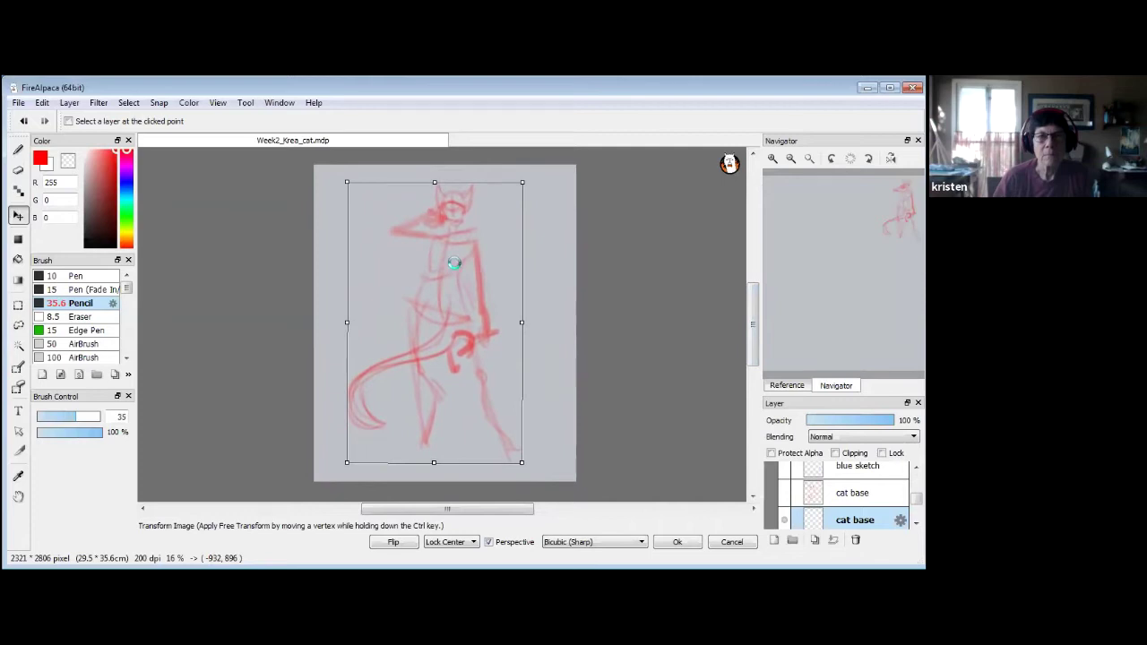
key(Return)
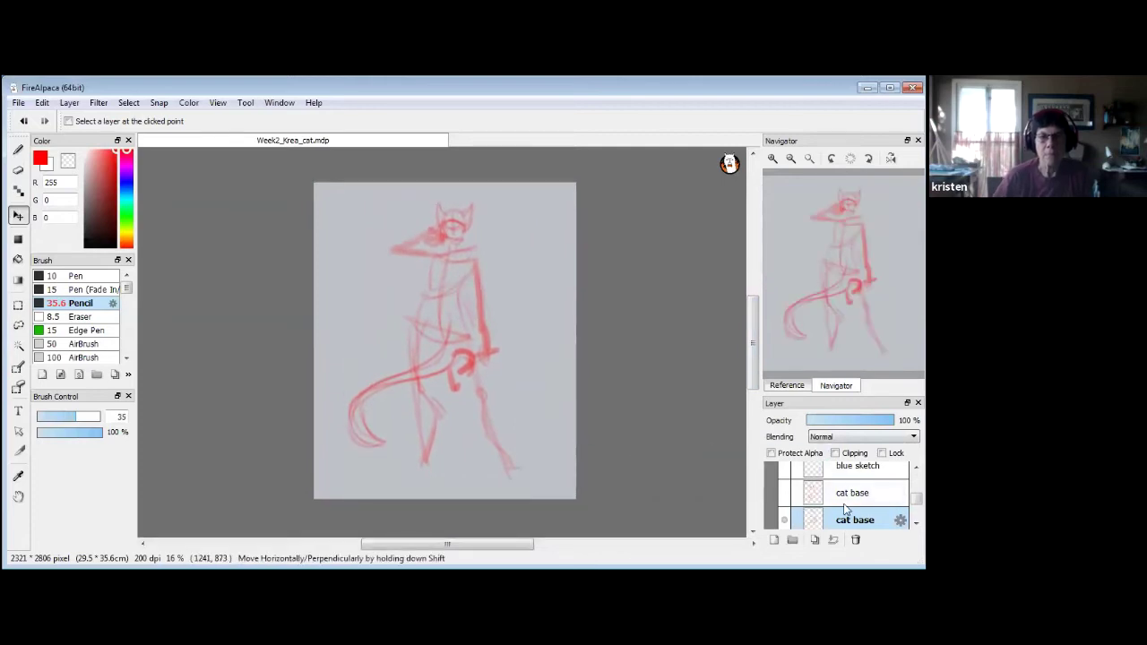
Create a layer folder and name it archive.
click(792, 541)
double_click(851, 523)
text(archive)
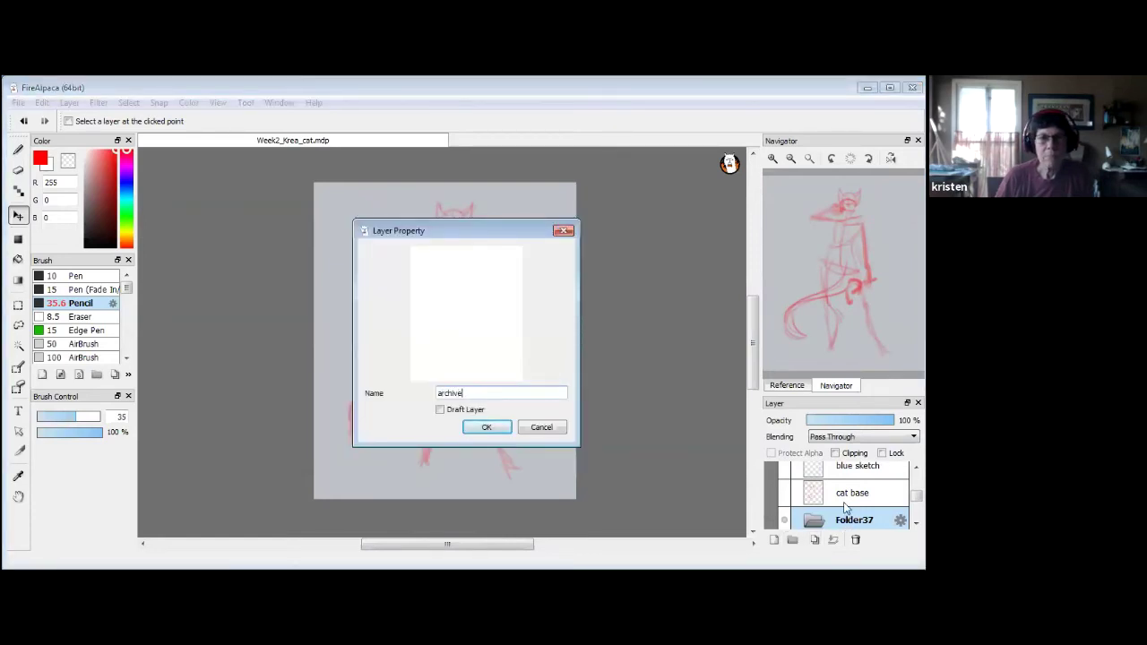
key(Return)
Move the original cat base and blue sketch layers into the archive folder and collapse it.
drag(846, 505, 843, 524)
drag(846, 475, 863, 499)
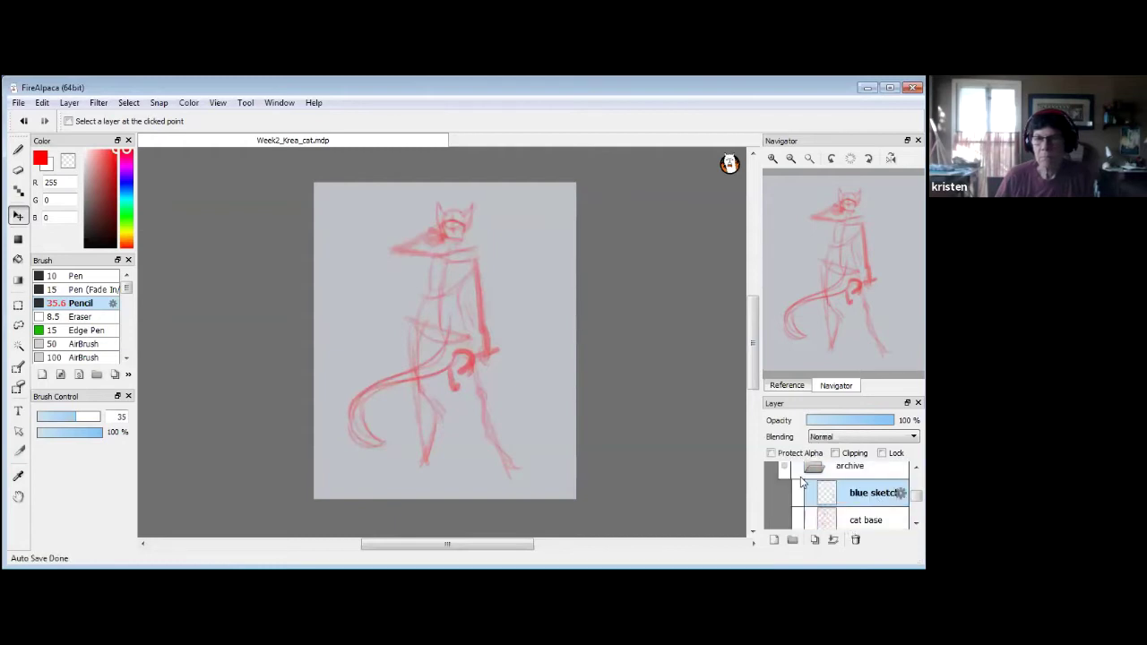
click(816, 471)
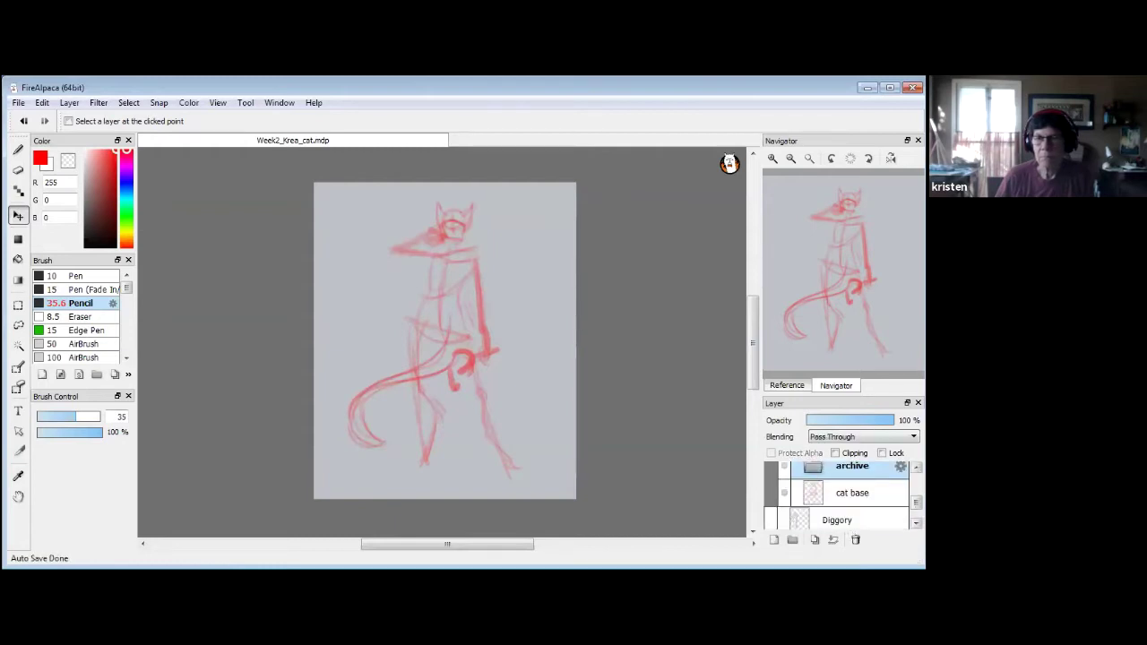
Add a layer named blue above the enlarged cat base layer and set the drawing color to blue (R 17, G 0, B 255).
drag(916, 503, 916, 510)
scroll(878, 502, up, 2)
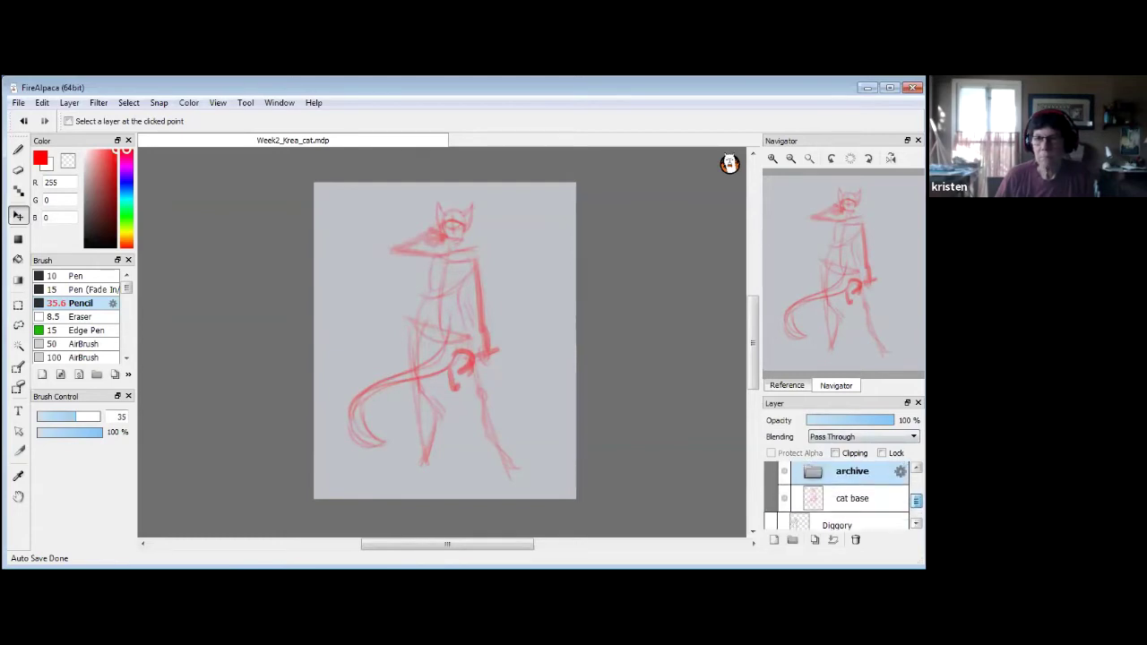
click(812, 509)
click(782, 503)
click(783, 503)
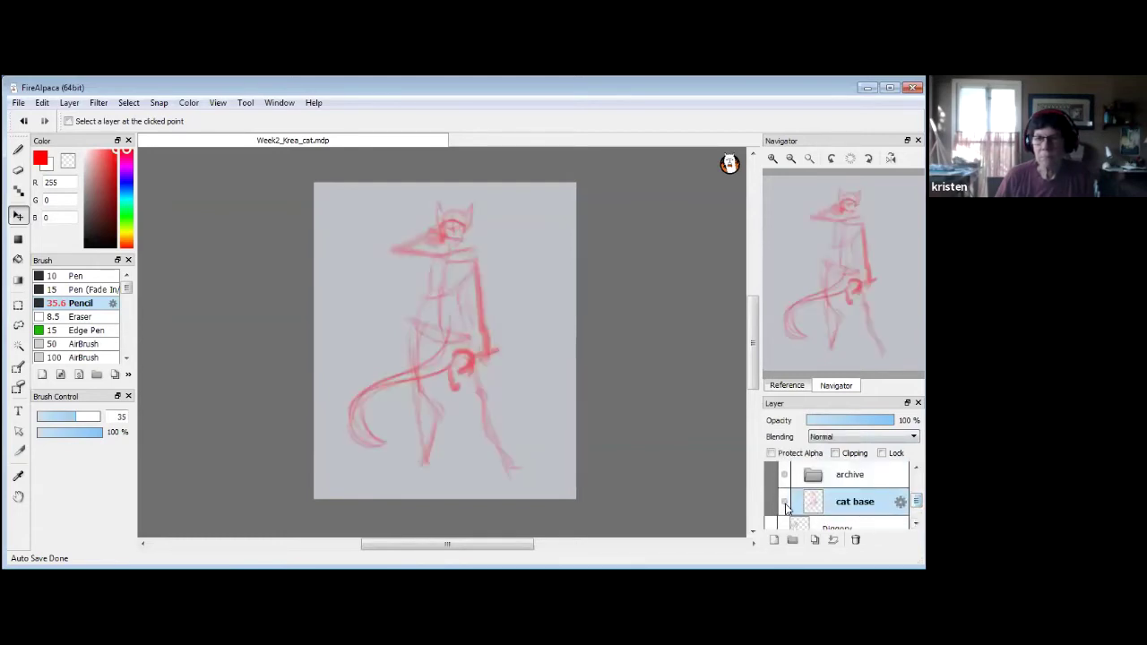
click(773, 541)
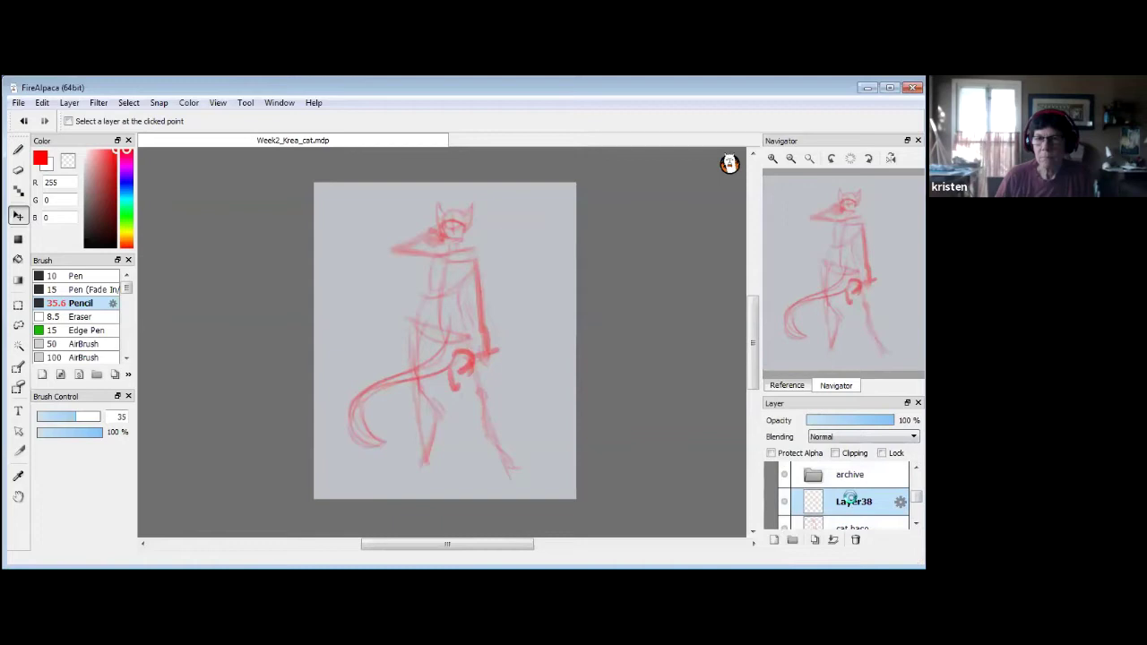
double_click(852, 501)
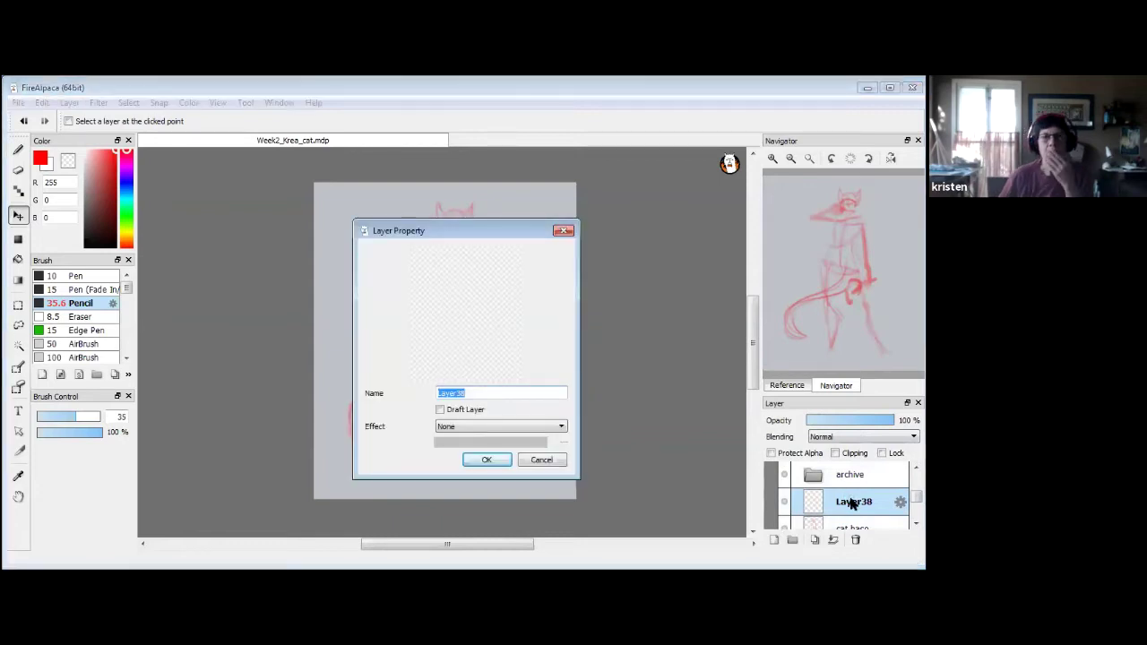
text(blue)
key(Return)
click(126, 182)
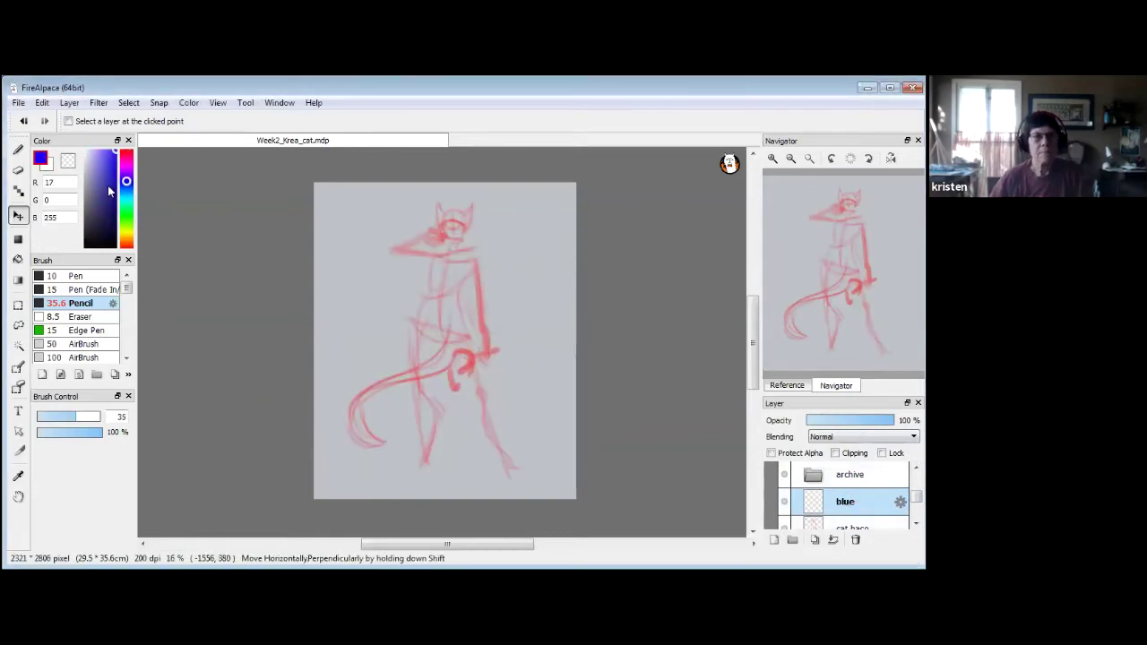
Lower the opacity of the enlarged cat base layer to 34%.
click(773, 158)
click(772, 157)
drag(554, 303, 596, 379)
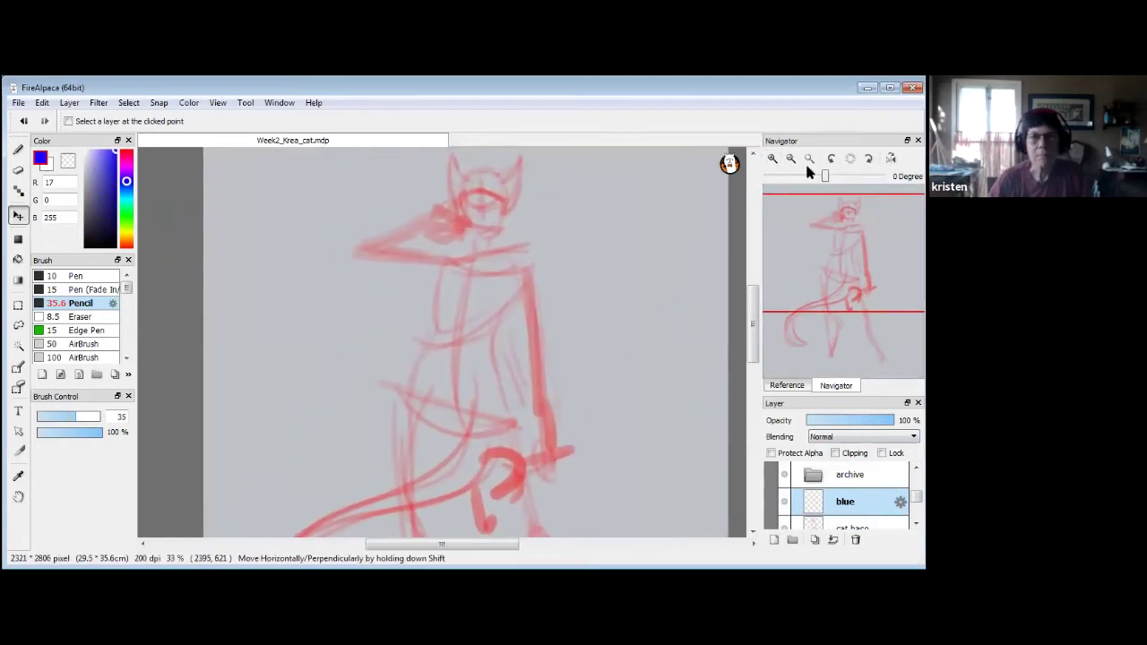
click(772, 158)
drag(596, 273, 545, 401)
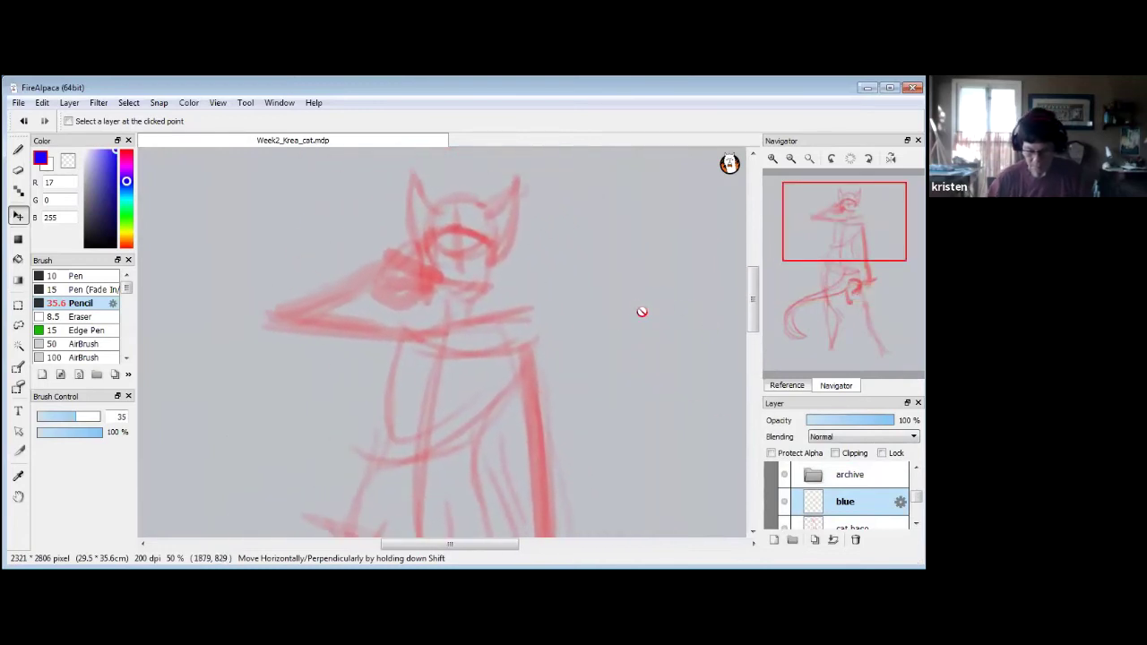
click(854, 530)
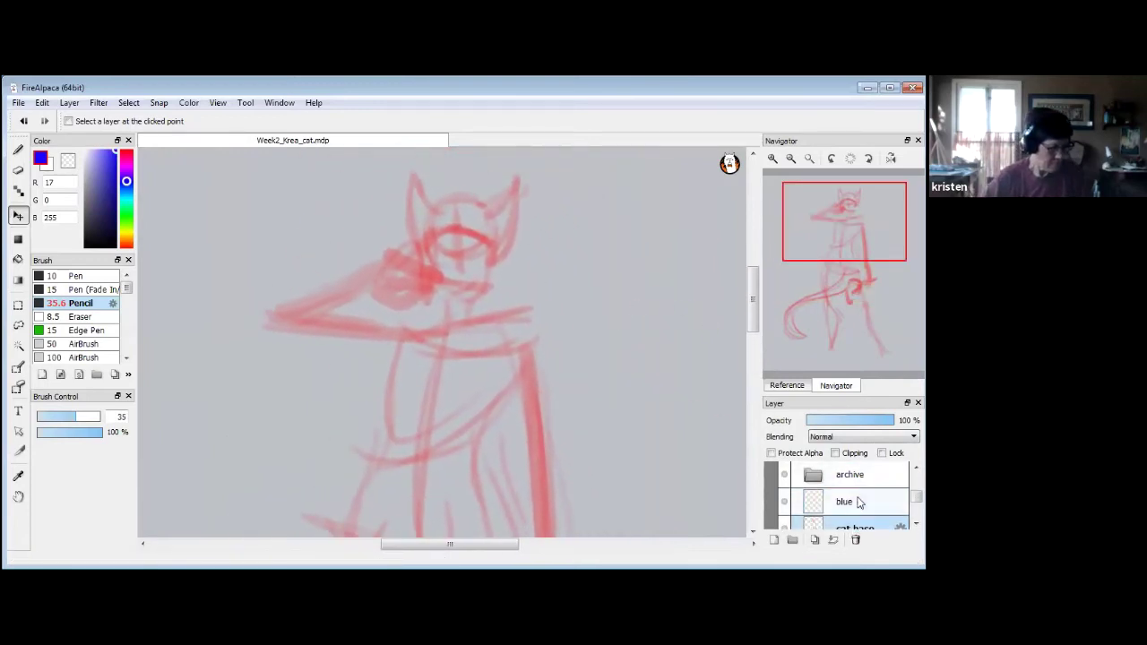
click(829, 423)
click(848, 423)
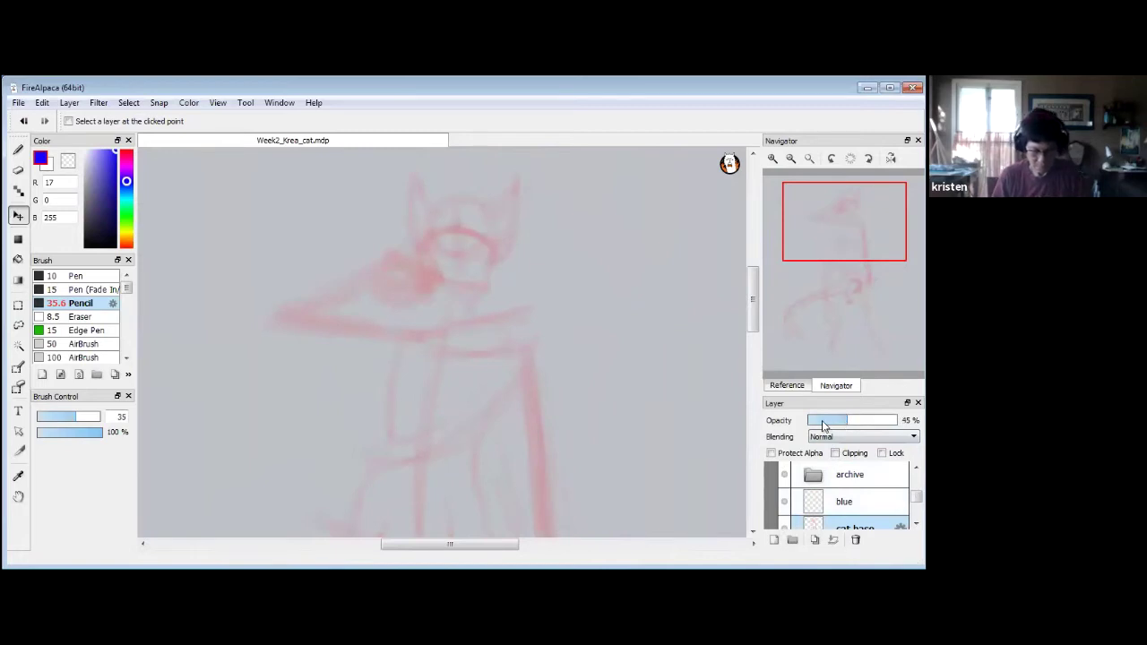
click(830, 423)
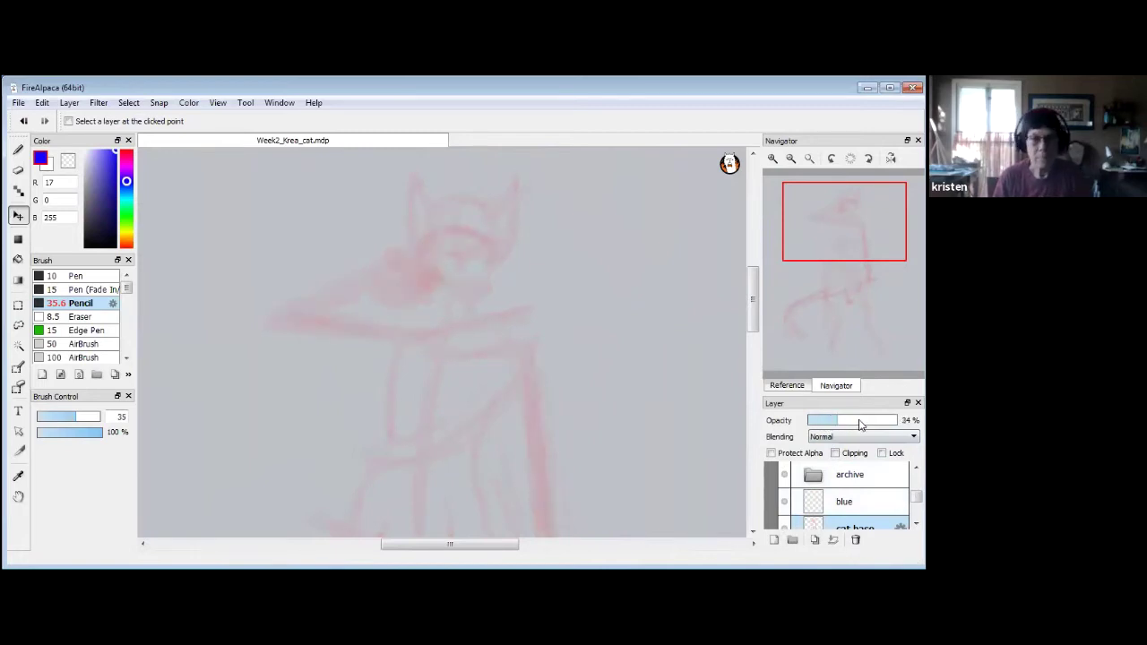
Outline the torso over the faded sketch on the blue layer with the Pencil brush, as a closed shape narrowing at the waist.
click(878, 501)
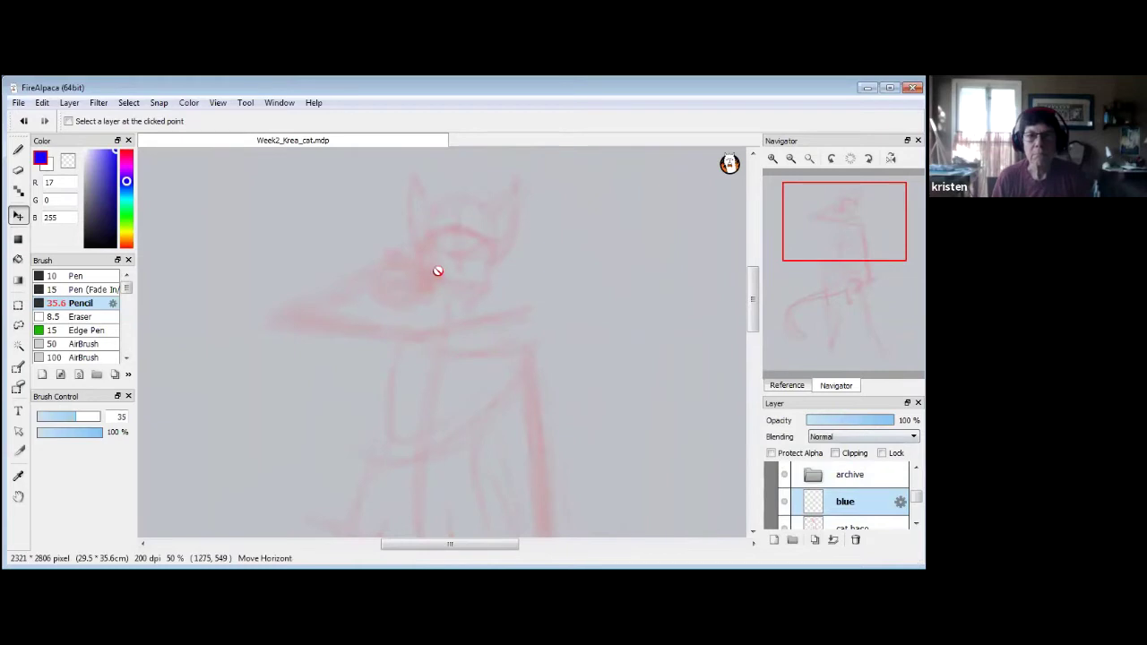
click(18, 150)
drag(758, 296, 759, 362)
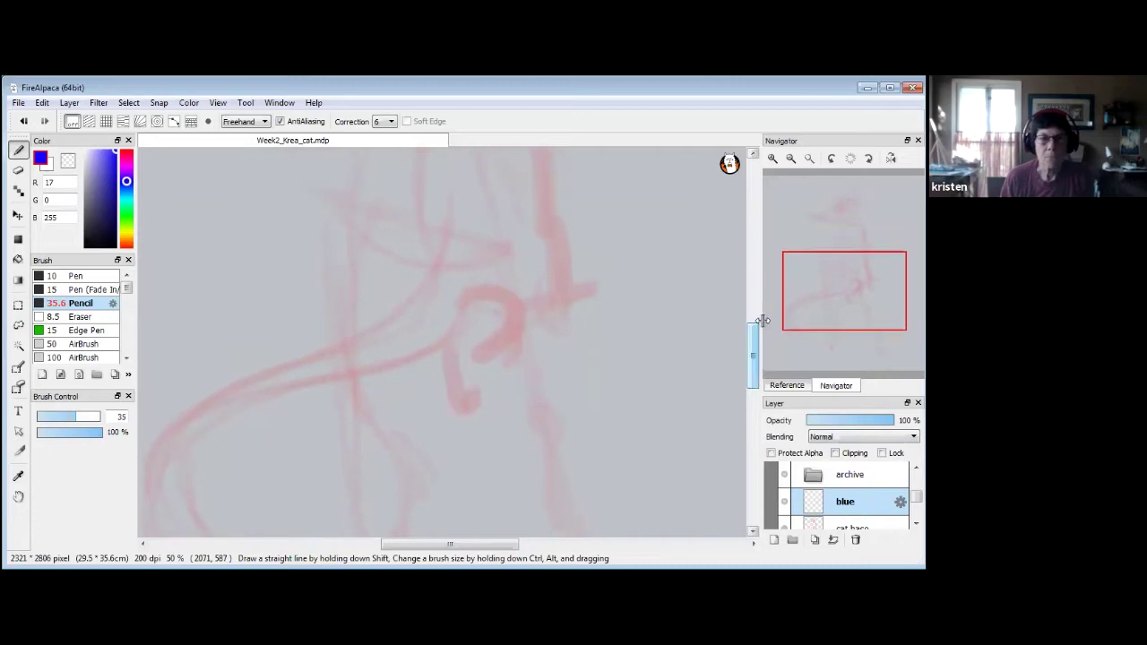
click(791, 159)
drag(753, 357, 753, 360)
drag(453, 230, 473, 330)
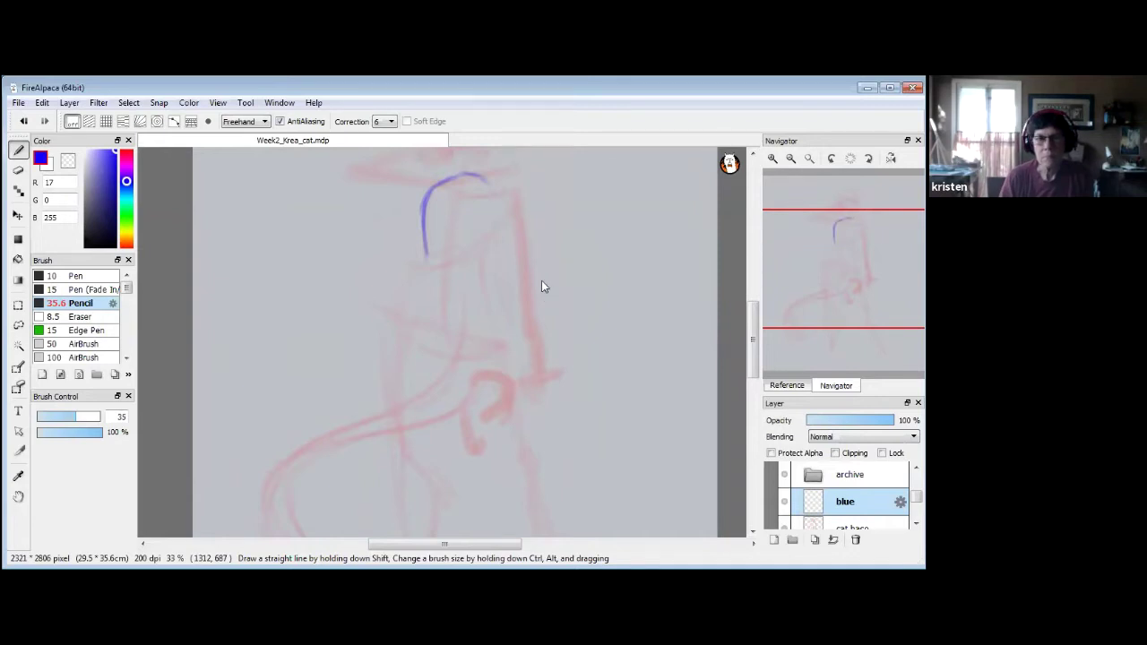
mouse_move(480, 179)
mouse_down()
mouse_move(483, 232)
mouse_move(490, 195)
mouse_move(478, 273)
mouse_move(488, 213)
mouse_move(478, 272)
mouse_up()
drag(422, 237, 409, 323)
drag(478, 271, 487, 301)
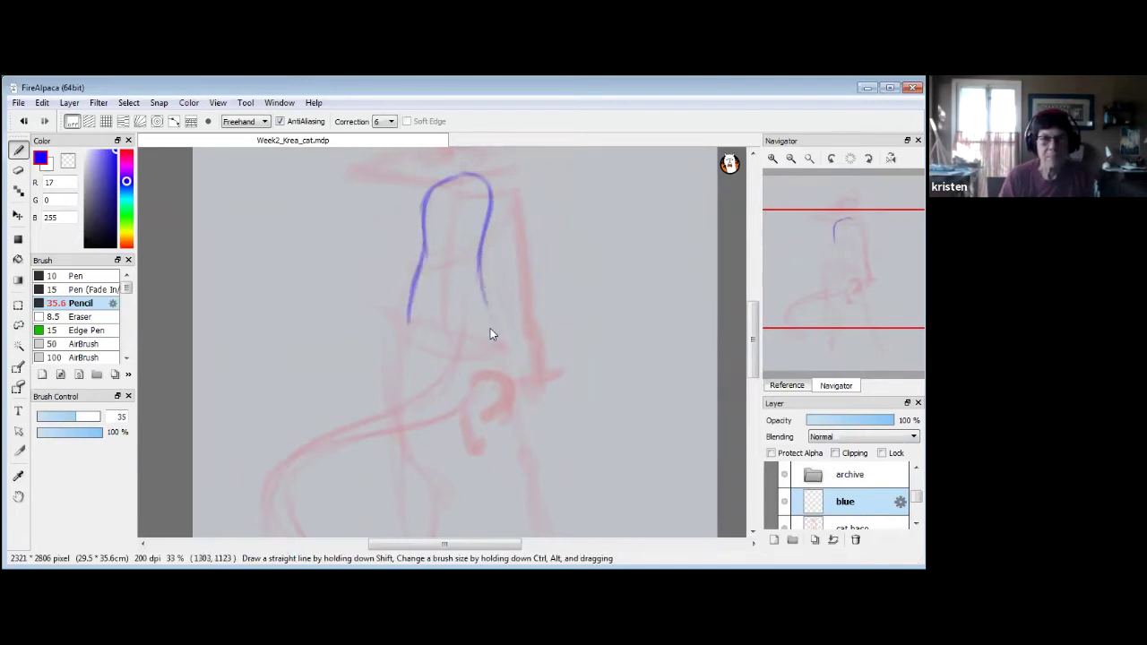
mouse_move(402, 320)
mouse_down()
mouse_move(478, 350)
mouse_move(489, 309)
mouse_up()
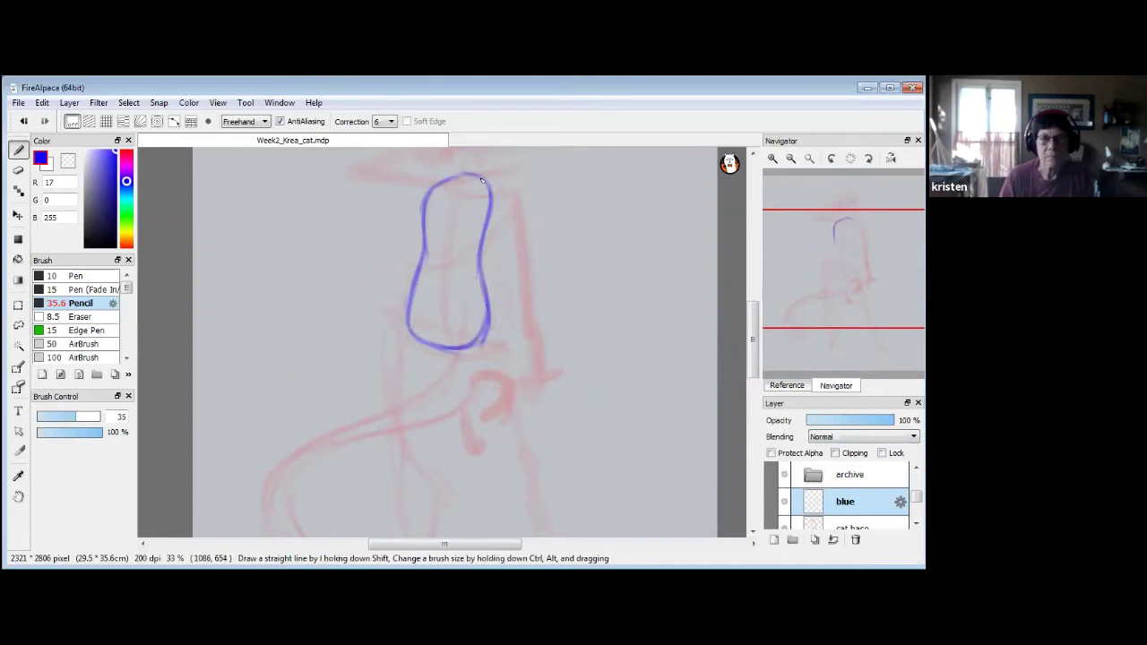
drag(447, 178, 485, 187)
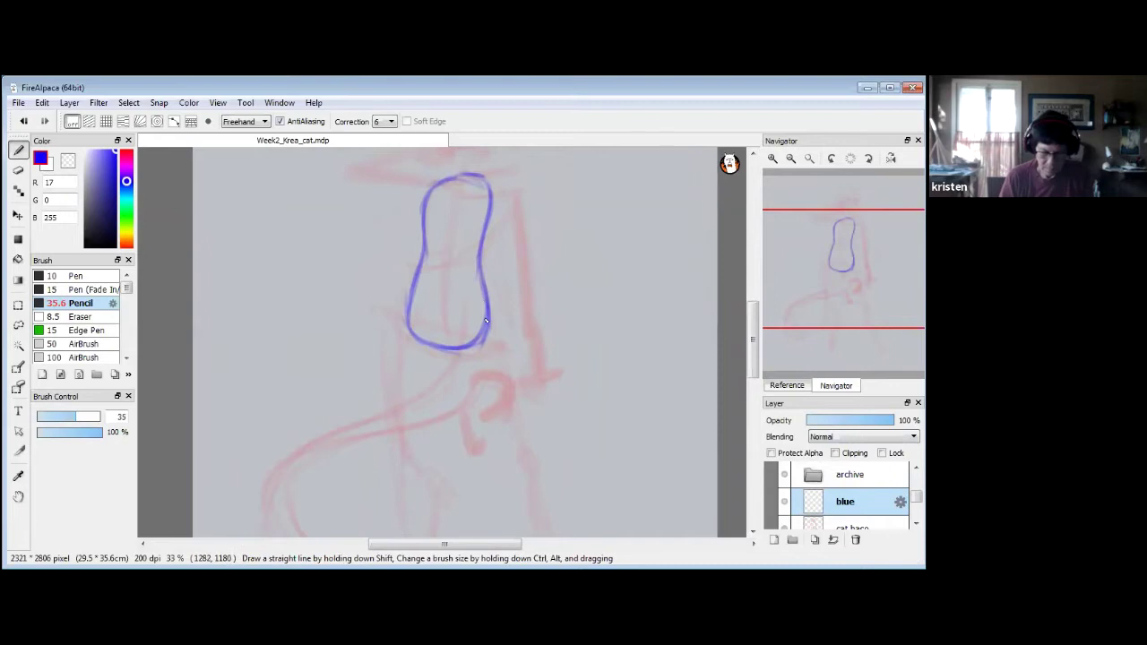
Draw a long slanted oval for the upper thigh, overlapping the lower right part of the torso outline.
mouse_move(512, 395)
mouse_down()
mouse_move(512, 379)
mouse_move(507, 394)
mouse_move(519, 387)
mouse_move(535, 422)
mouse_move(536, 392)
mouse_move(574, 386)
mouse_move(550, 318)
mouse_up()
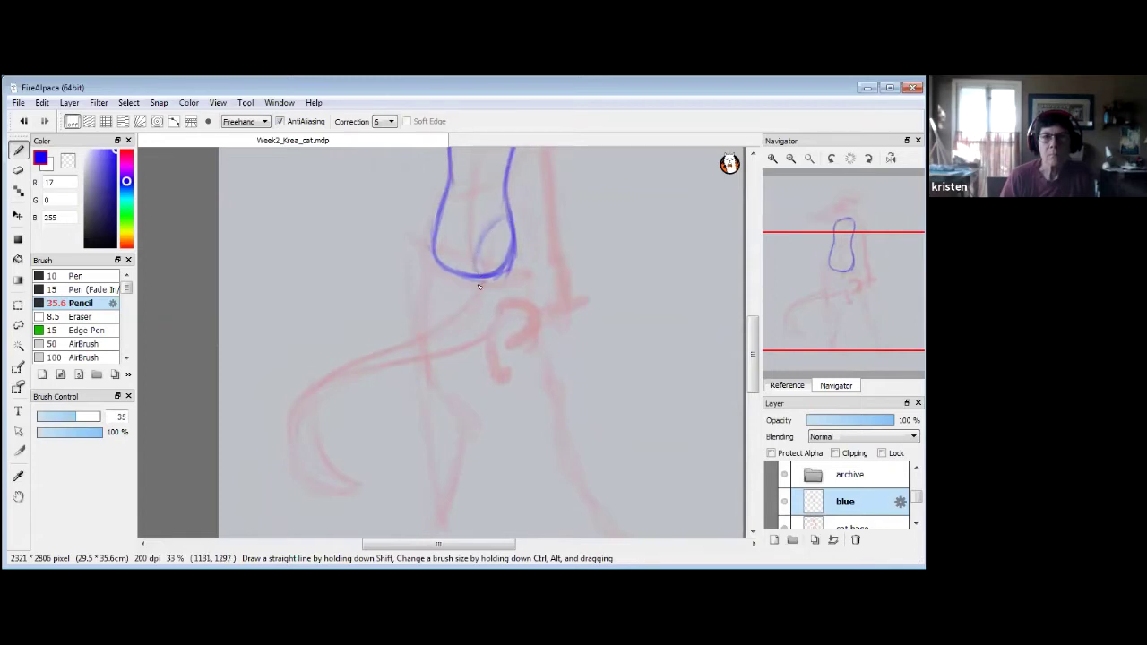
drag(517, 242, 538, 341)
mouse_move(475, 283)
mouse_down()
mouse_move(514, 366)
mouse_move(537, 367)
mouse_move(539, 337)
mouse_up()
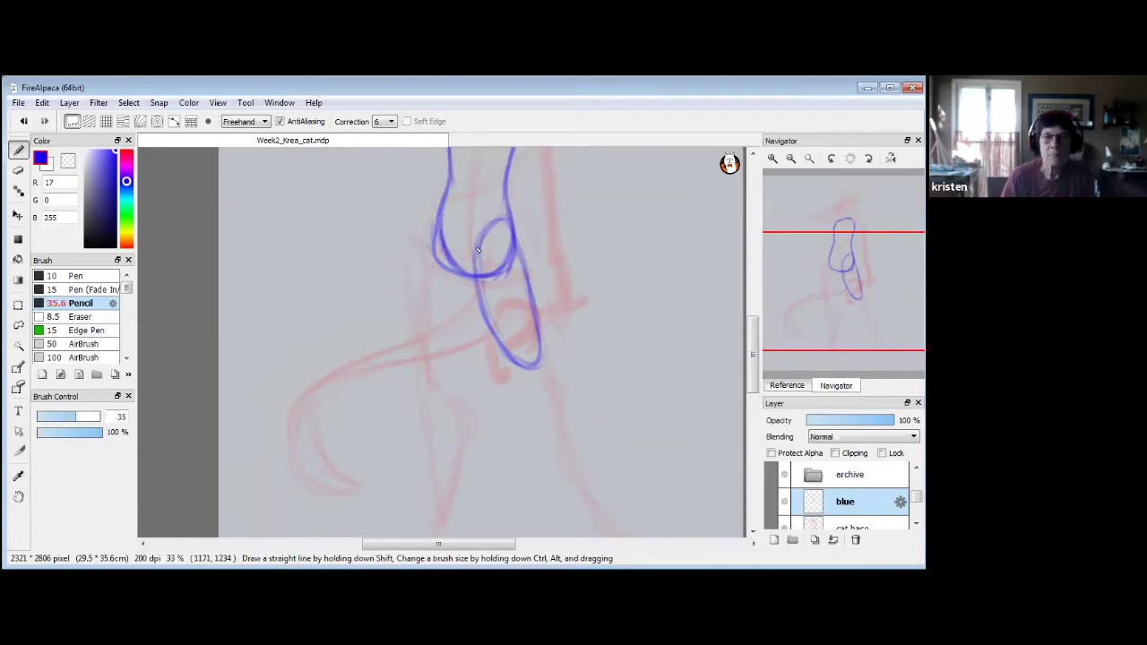
Draw a long tapered oval for the left thigh, overlapping the lower left side of the torso outline.
drag(490, 227, 477, 279)
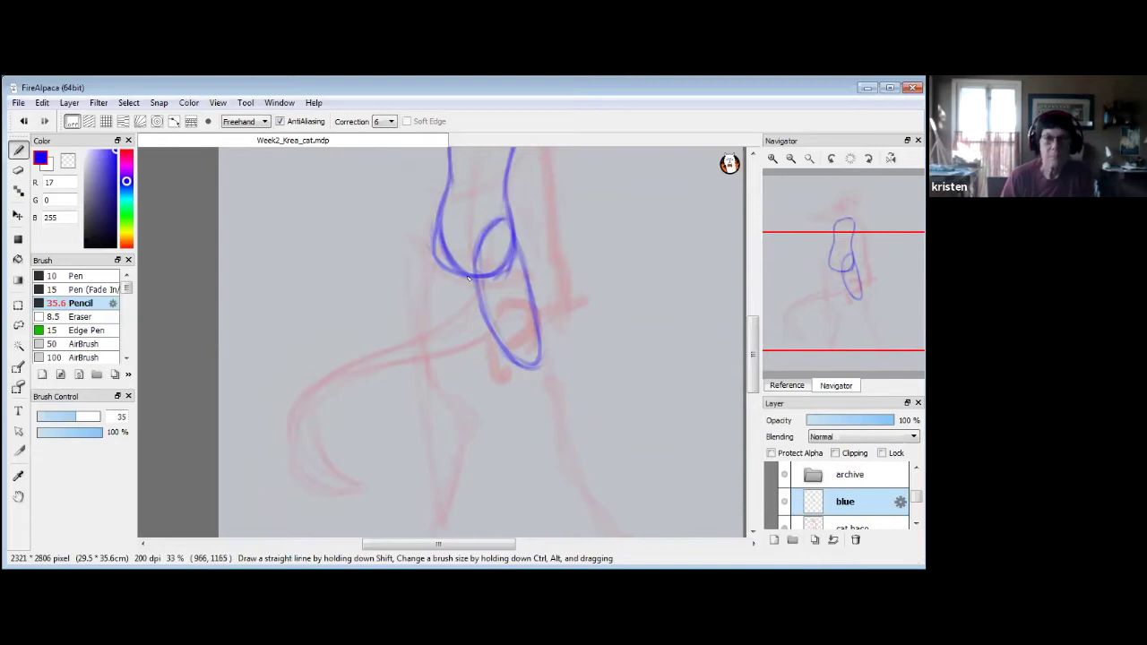
drag(430, 253, 451, 345)
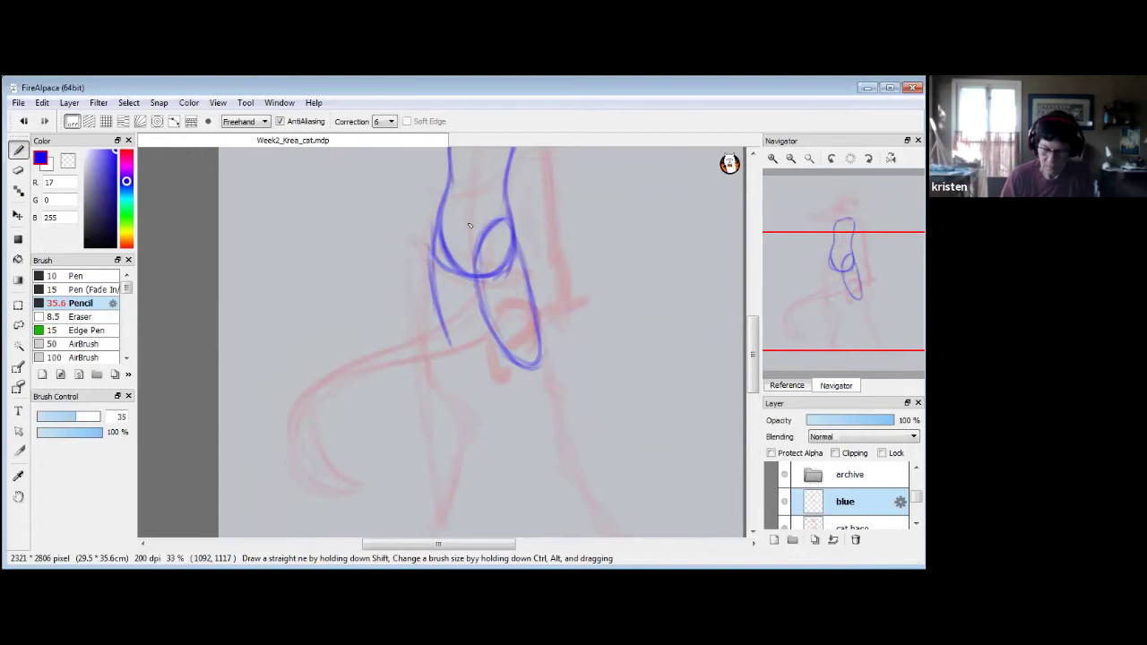
key(ctrl+z)
mouse_move(429, 245)
mouse_down()
mouse_move(421, 365)
mouse_move(427, 349)
mouse_up()
drag(464, 296, 430, 340)
drag(420, 288, 428, 349)
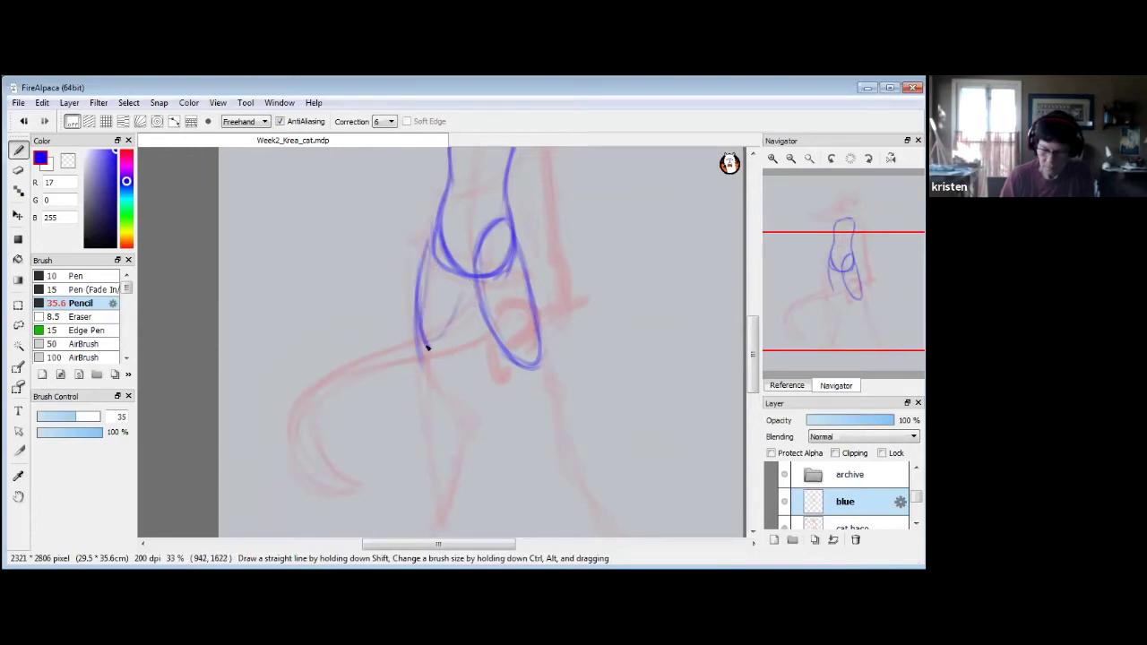
drag(467, 280, 439, 339)
mouse_move(596, 239)
mouse_down()
mouse_move(579, 338)
mouse_move(587, 352)
mouse_up()
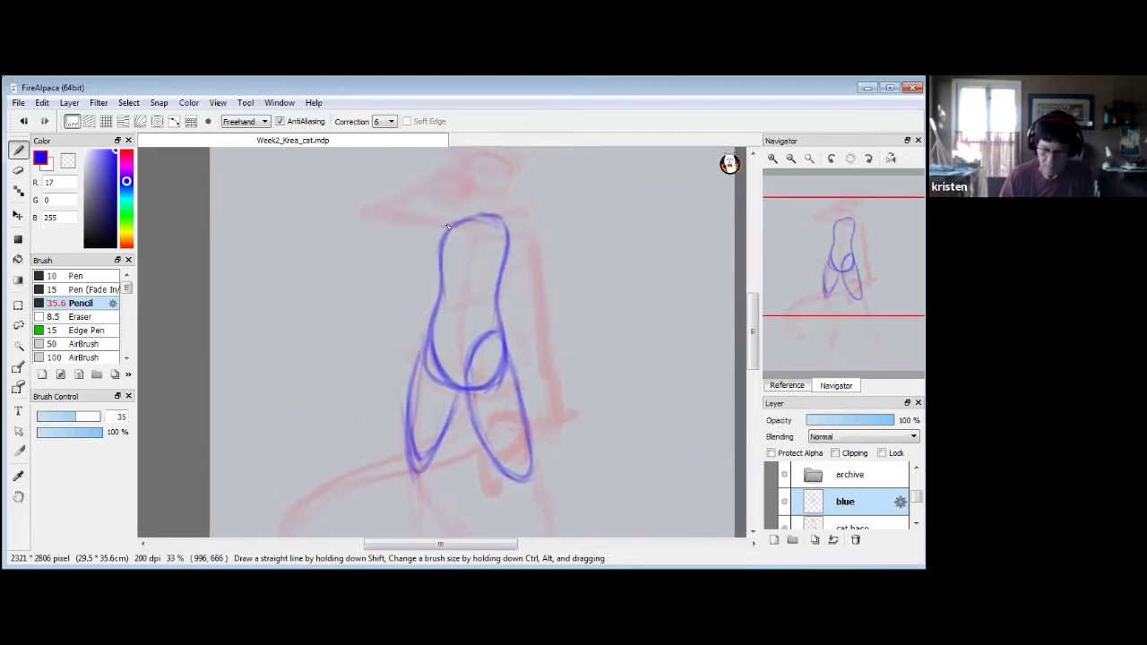
Draw a slanted shoulder line across the top of the torso and try out an oppositely slanted hip line.
drag(424, 236, 544, 204)
drag(382, 342, 548, 383)
scroll(529, 296, down, 2)
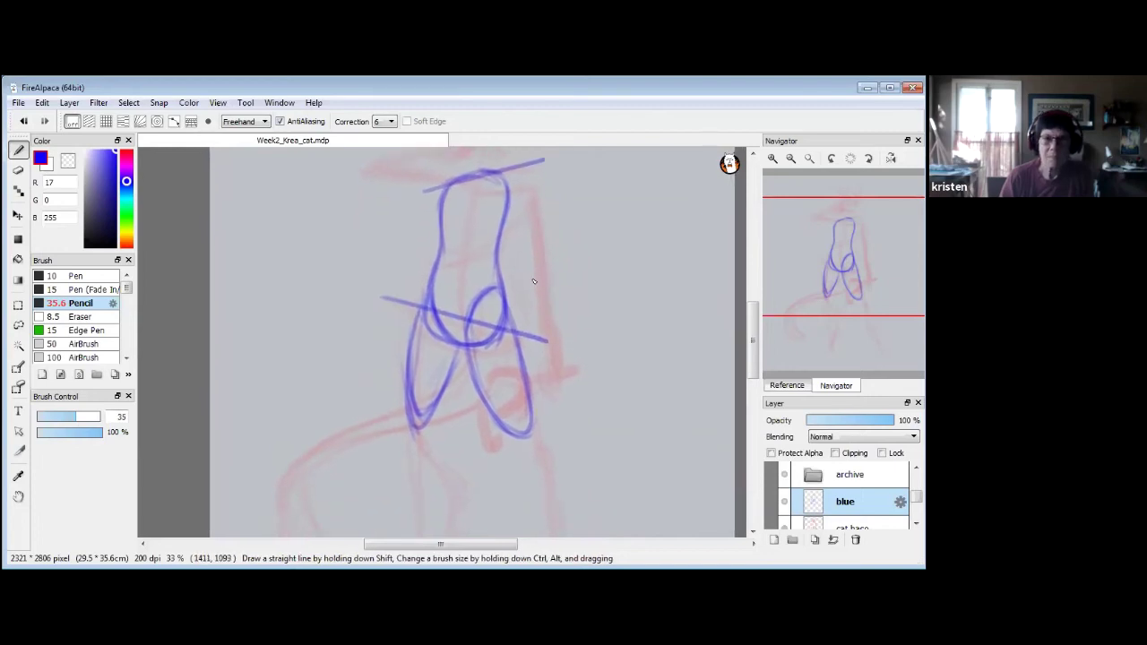
key(ctrl+z)
drag(418, 282, 539, 309)
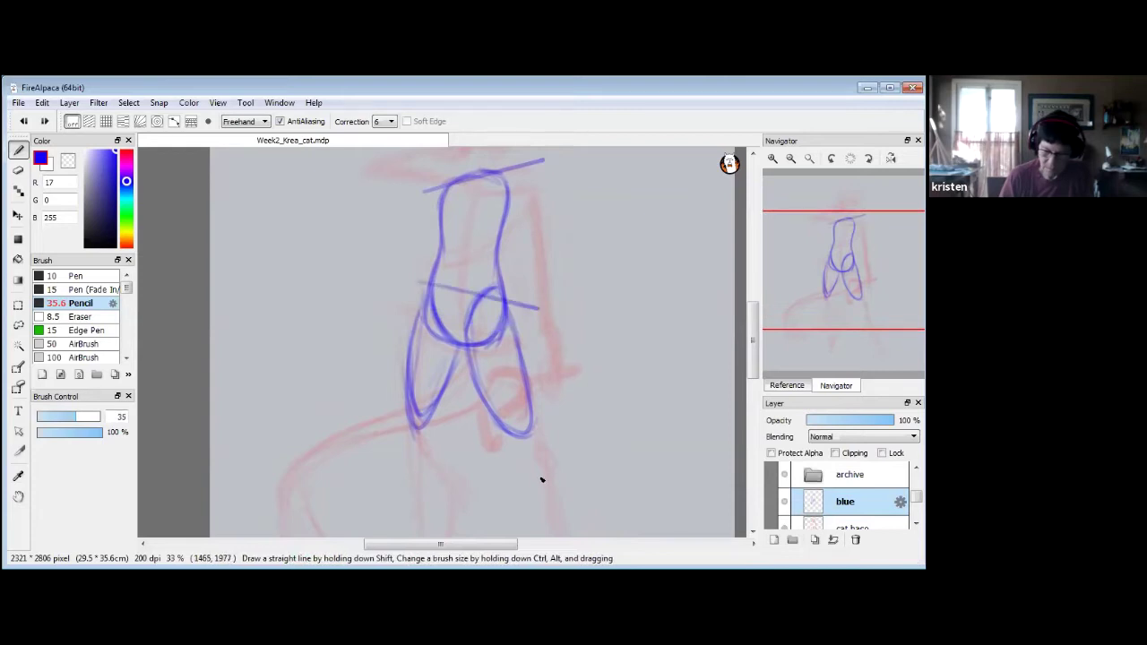
key(ctrl+z)
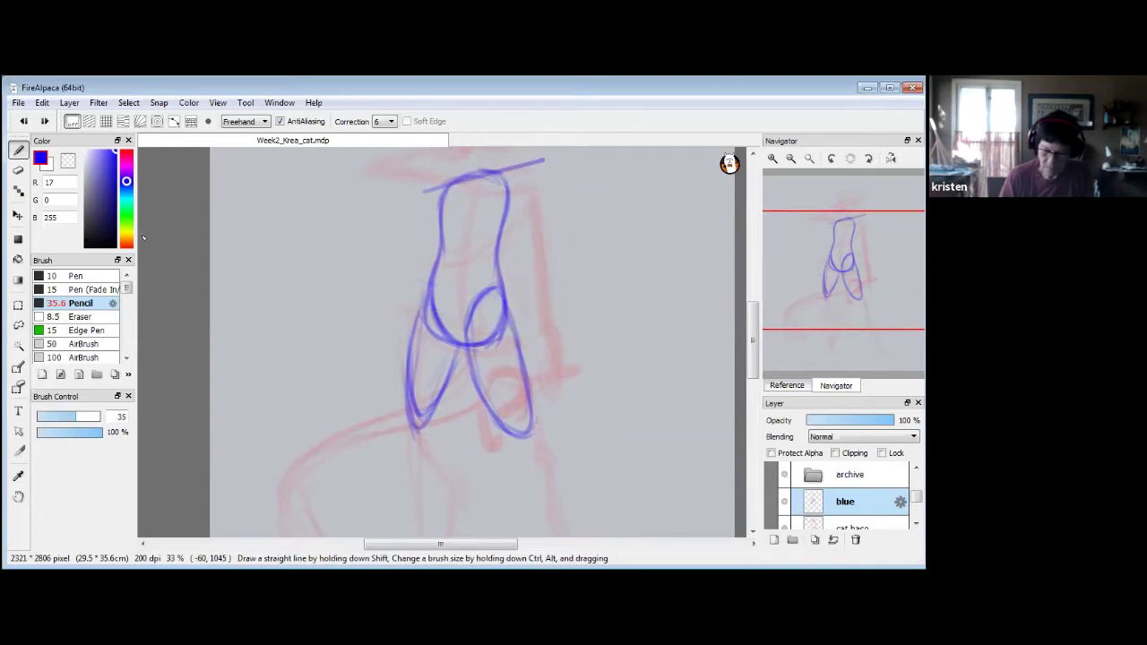
Lasso the right thigh oval, move it slightly down, and rotate it to a more upright angle.
click(18, 324)
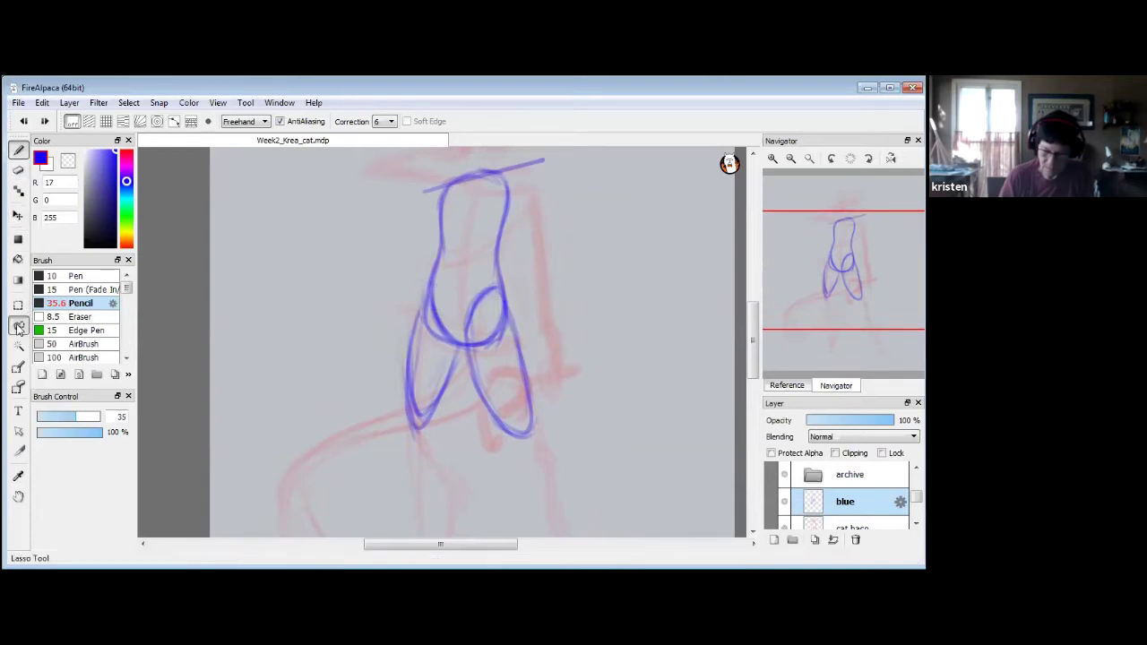
mouse_move(484, 291)
mouse_down()
mouse_move(468, 356)
mouse_move(550, 440)
mouse_move(526, 297)
mouse_move(493, 287)
mouse_up()
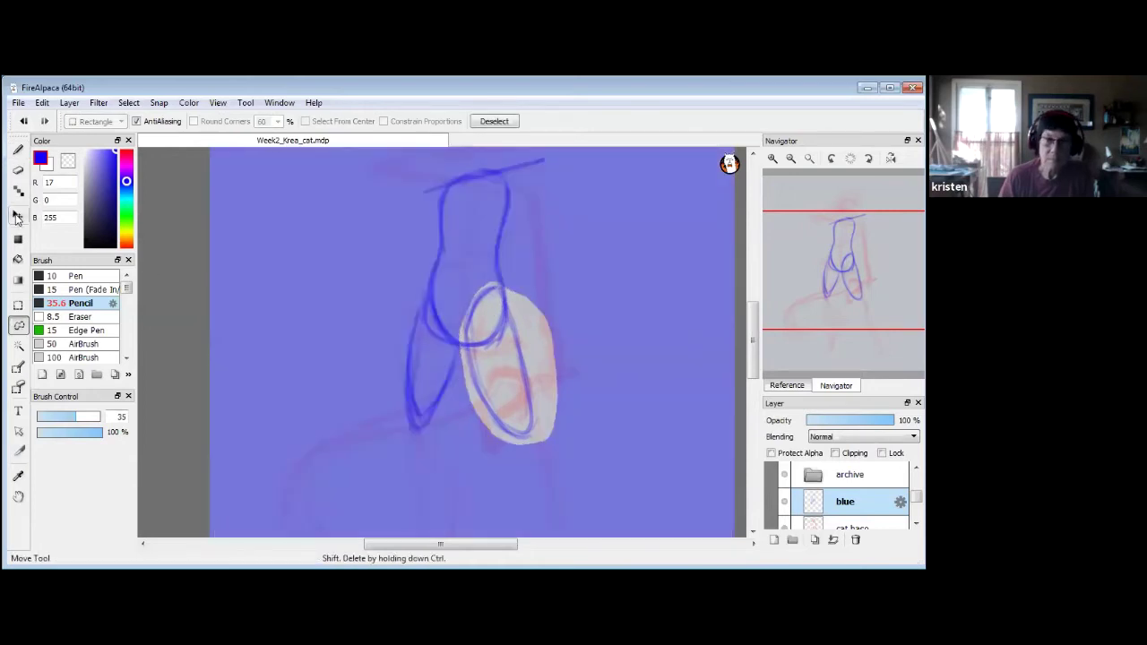
click(18, 215)
drag(527, 360, 529, 374)
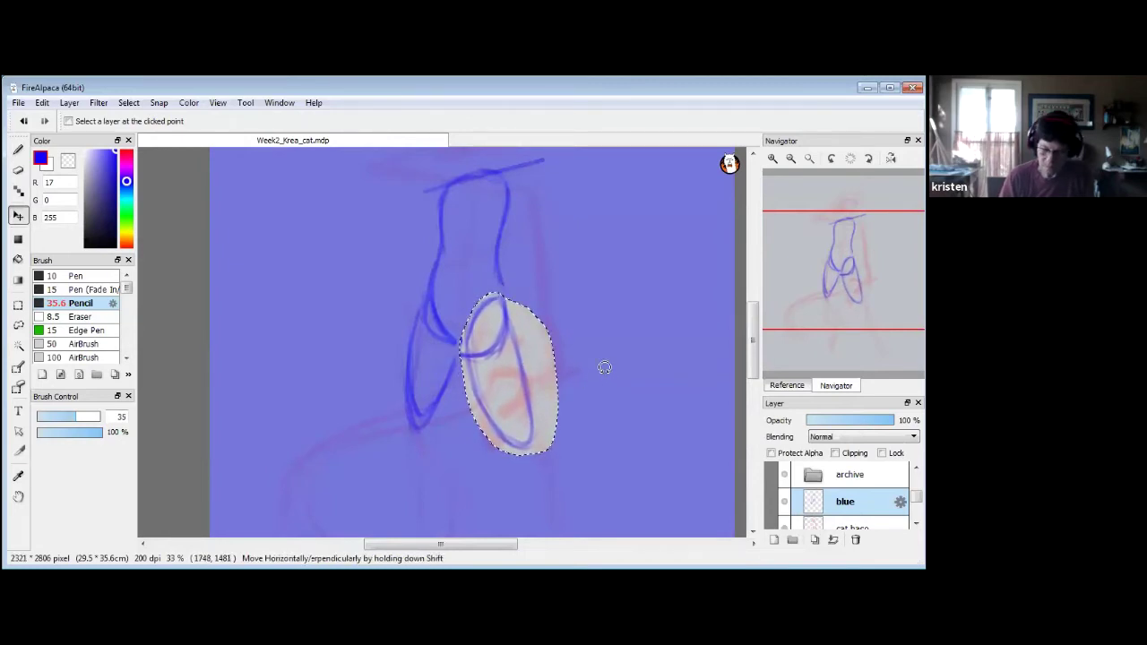
key(ctrl+t)
drag(487, 337, 492, 332)
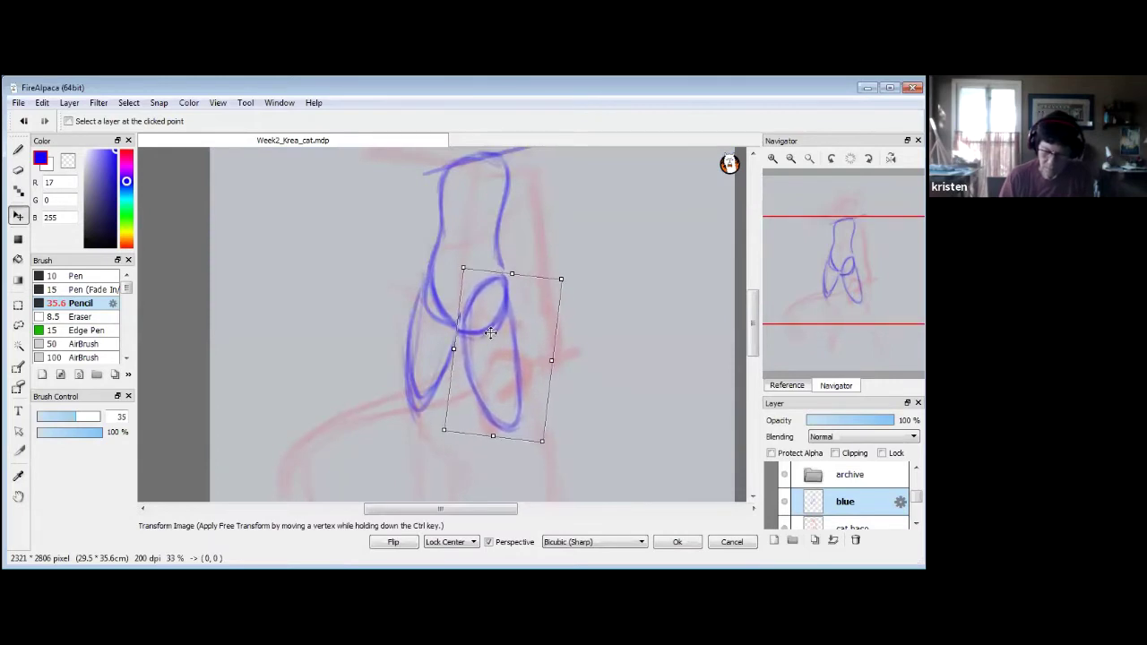
key(Return)
Reconnect the torso's right side to the moved thigh and draw a slanted hip line across the lower torso.
key(b)
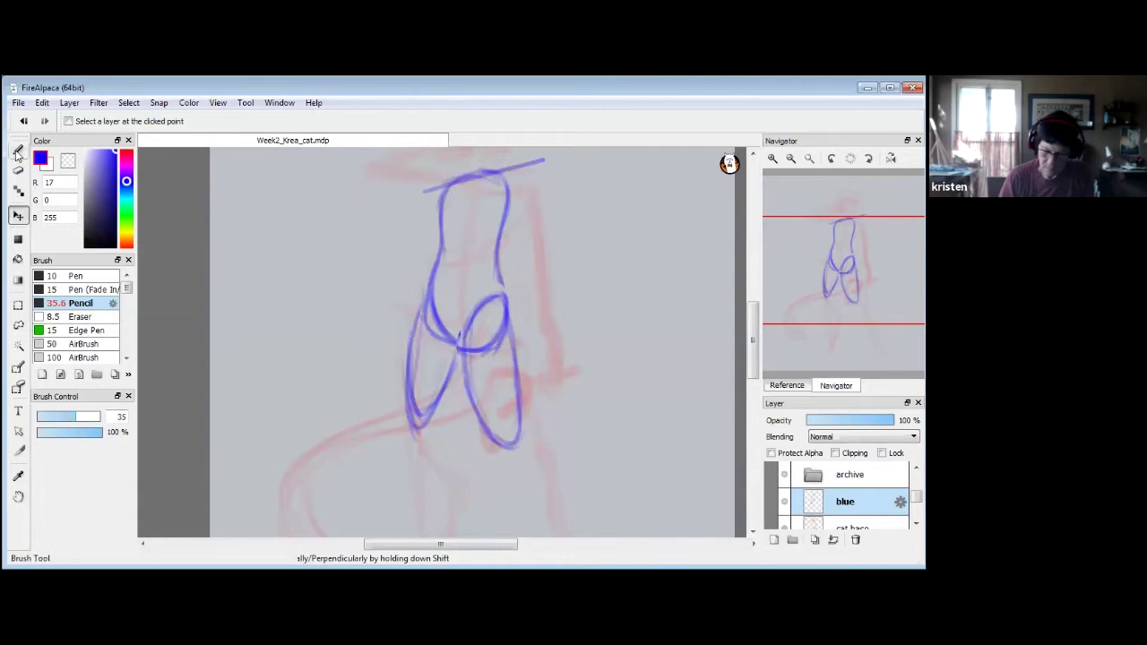
drag(496, 275, 502, 317)
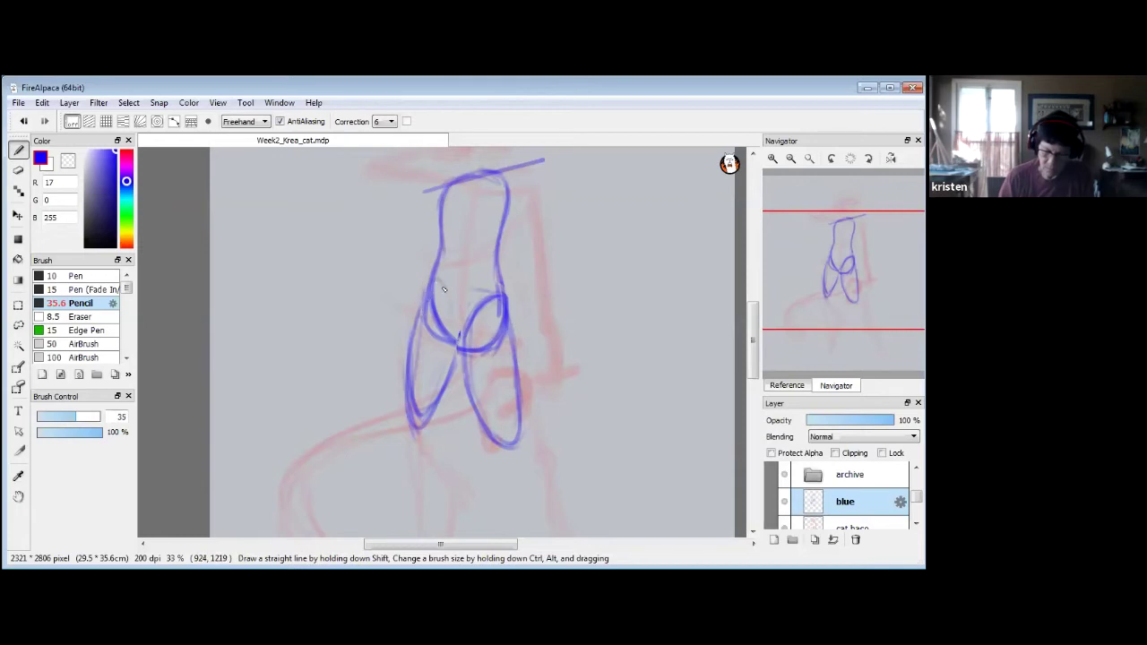
drag(418, 283, 539, 302)
drag(462, 342, 460, 313)
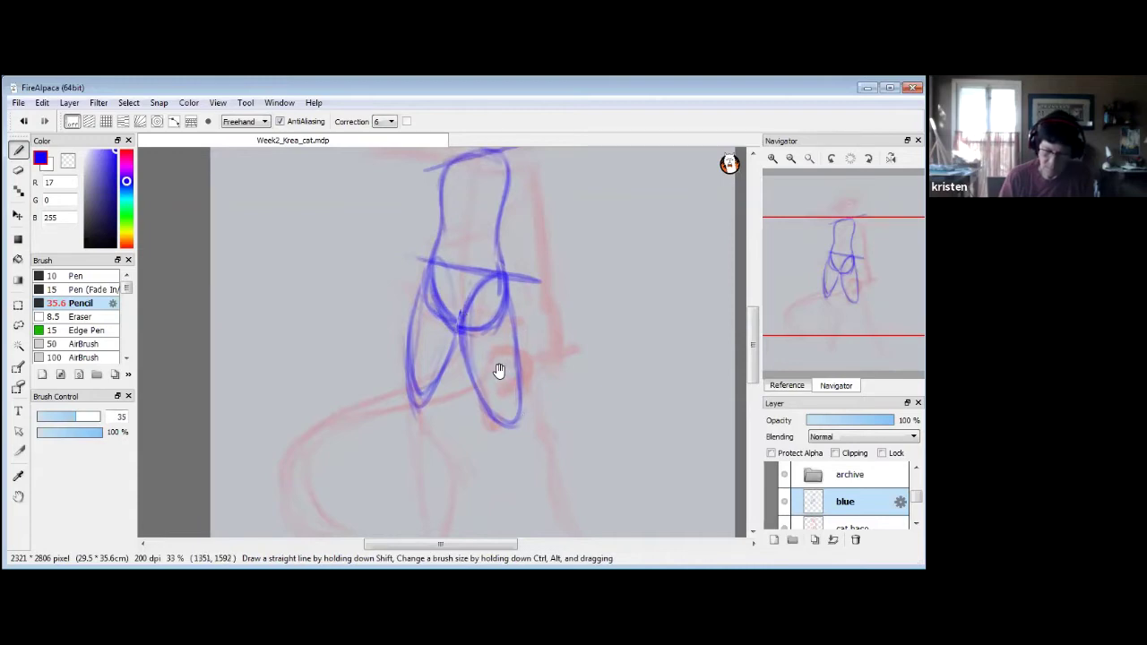
Draw a small oval for the knee at the lower end of each thigh.
drag(499, 374, 449, 307)
mouse_move(456, 358)
mouse_down()
mouse_move(447, 323)
mouse_move(463, 347)
mouse_up()
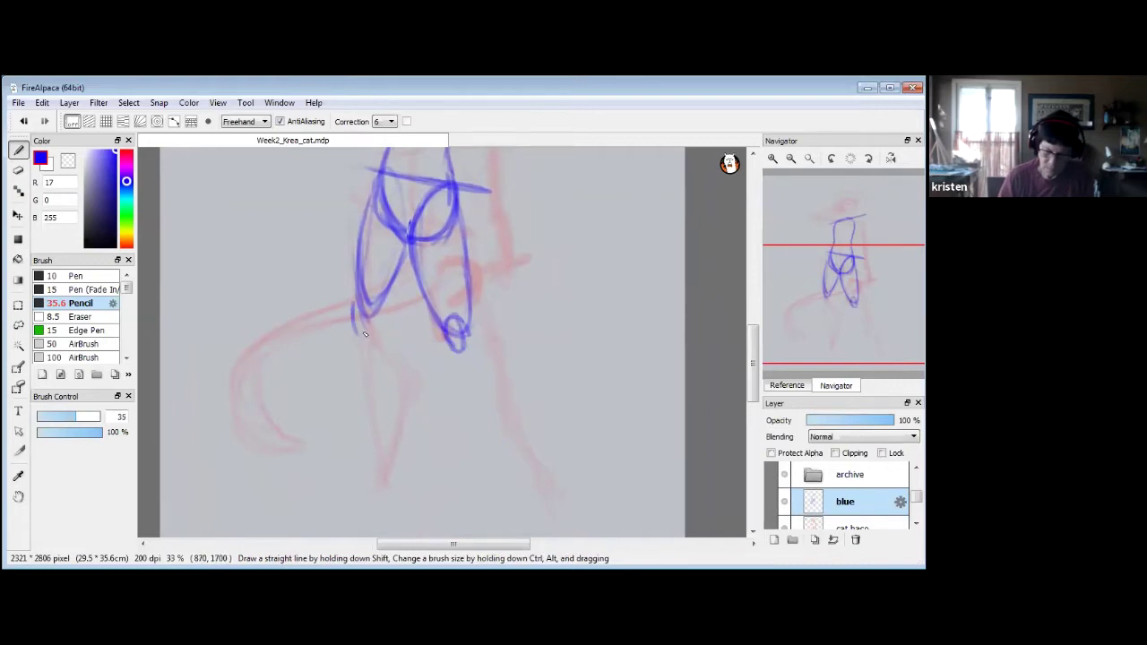
drag(365, 333, 356, 313)
mouse_move(494, 379)
mouse_down()
mouse_move(505, 333)
mouse_move(512, 341)
mouse_up()
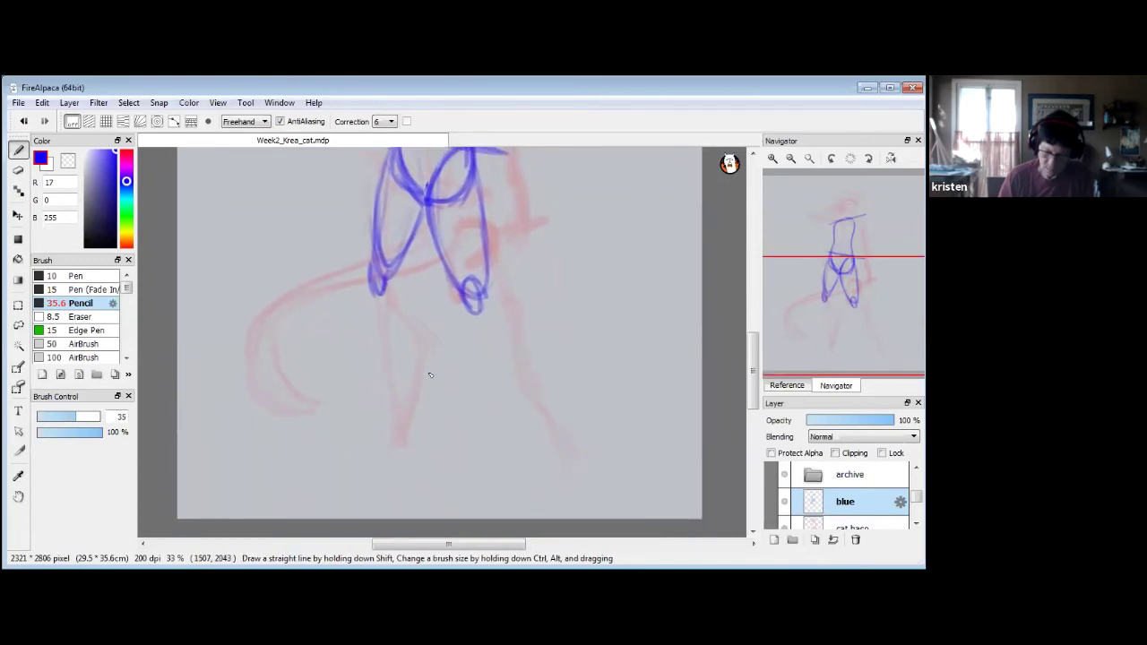
mouse_move(637, 290)
mouse_down()
mouse_move(579, 277)
mouse_move(568, 238)
mouse_move(601, 266)
mouse_up()
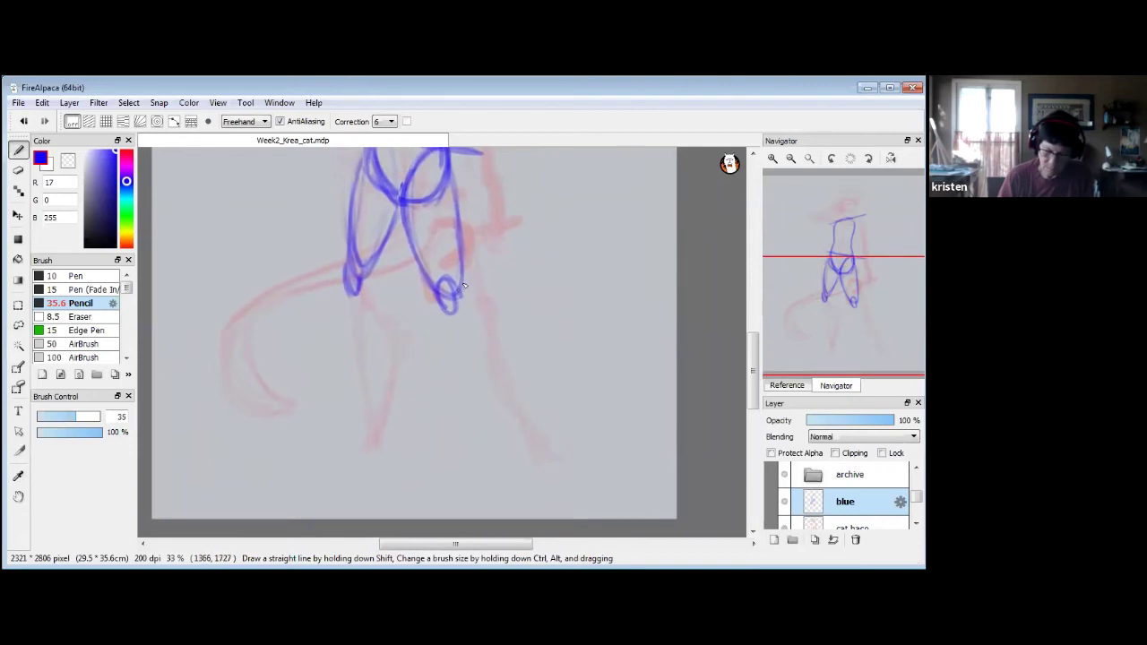
Draw a tapering calf shape below each knee, with the rear edge bulging outward.
mouse_move(462, 287)
mouse_down()
mouse_move(488, 335)
mouse_move(485, 322)
mouse_move(469, 350)
mouse_move(452, 330)
mouse_move(484, 366)
mouse_up()
drag(466, 294, 488, 362)
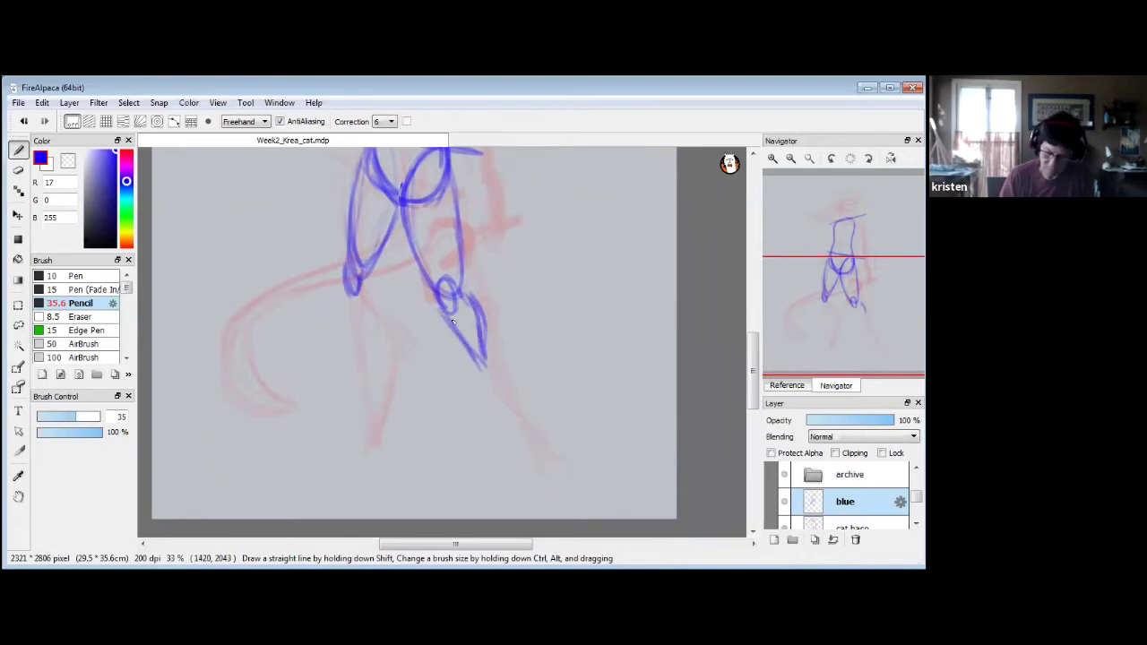
mouse_move(374, 307)
mouse_down()
mouse_move(372, 334)
mouse_move(374, 306)
mouse_move(358, 337)
mouse_move(350, 305)
mouse_move(358, 357)
mouse_move(374, 322)
mouse_up()
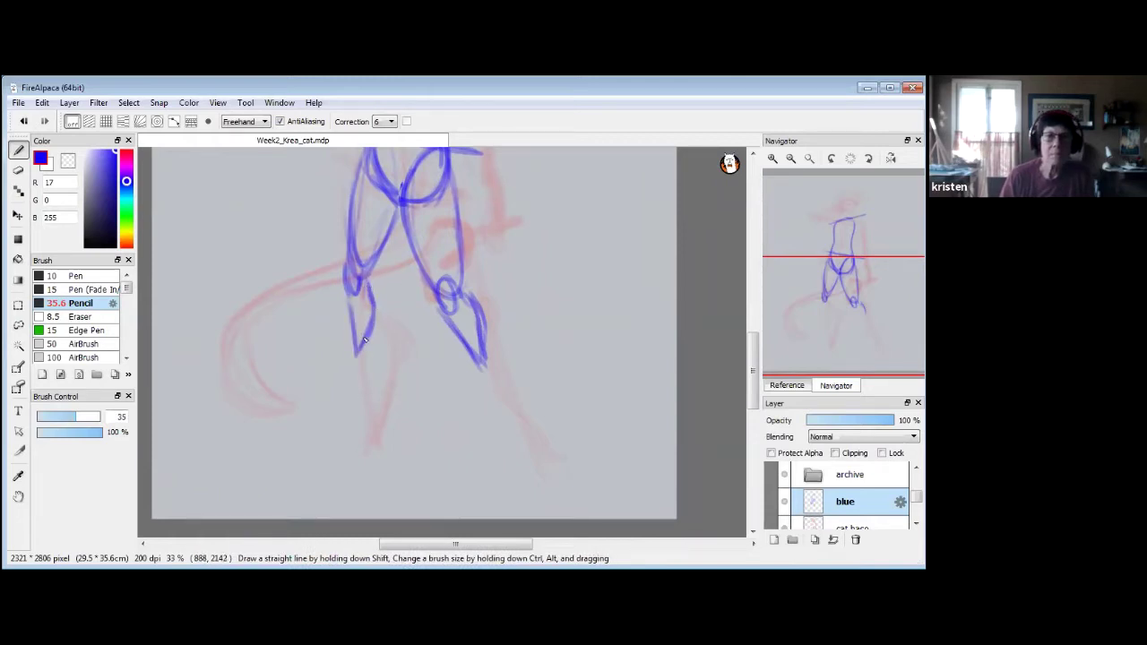
Draw the left leg's heel, slanted lower section and flat foot, and start the right leg's lower section.
mouse_move(362, 353)
mouse_down()
mouse_move(373, 327)
mouse_move(344, 420)
mouse_up()
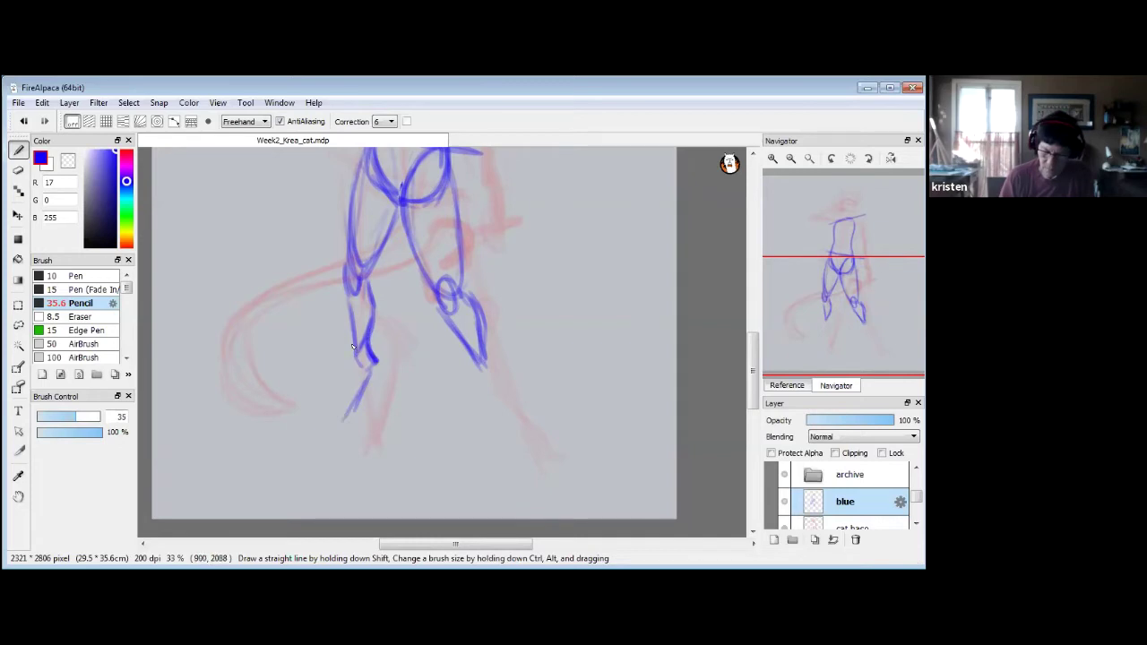
mouse_move(358, 364)
mouse_down()
mouse_move(327, 414)
mouse_move(350, 406)
mouse_up()
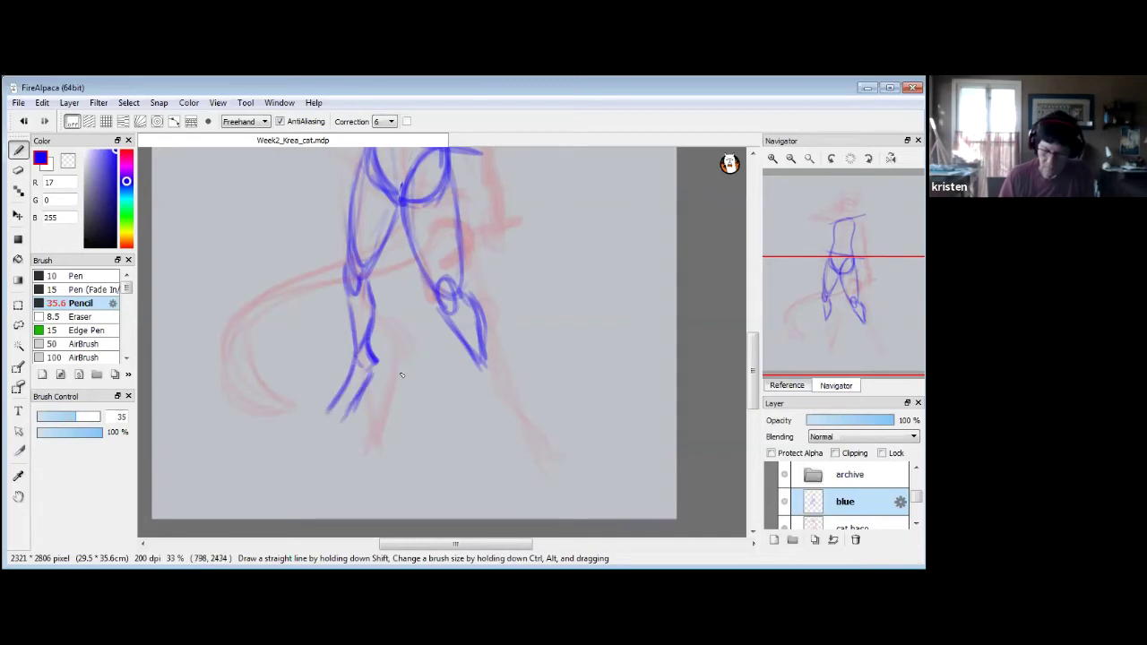
drag(334, 411, 308, 417)
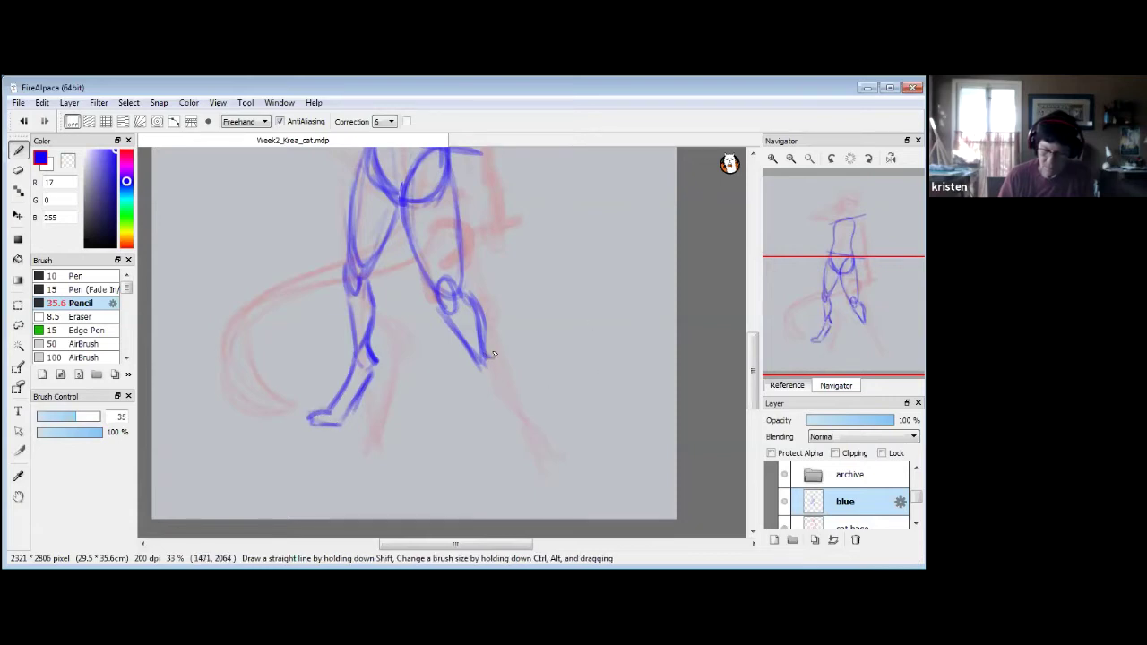
drag(488, 414, 481, 375)
Mark both heels with small arrows and sketch a separate calf study with an ankle notch beside the figure.
drag(570, 272, 563, 325)
mouse_move(608, 273)
mouse_down()
mouse_move(599, 333)
mouse_move(578, 350)
mouse_up()
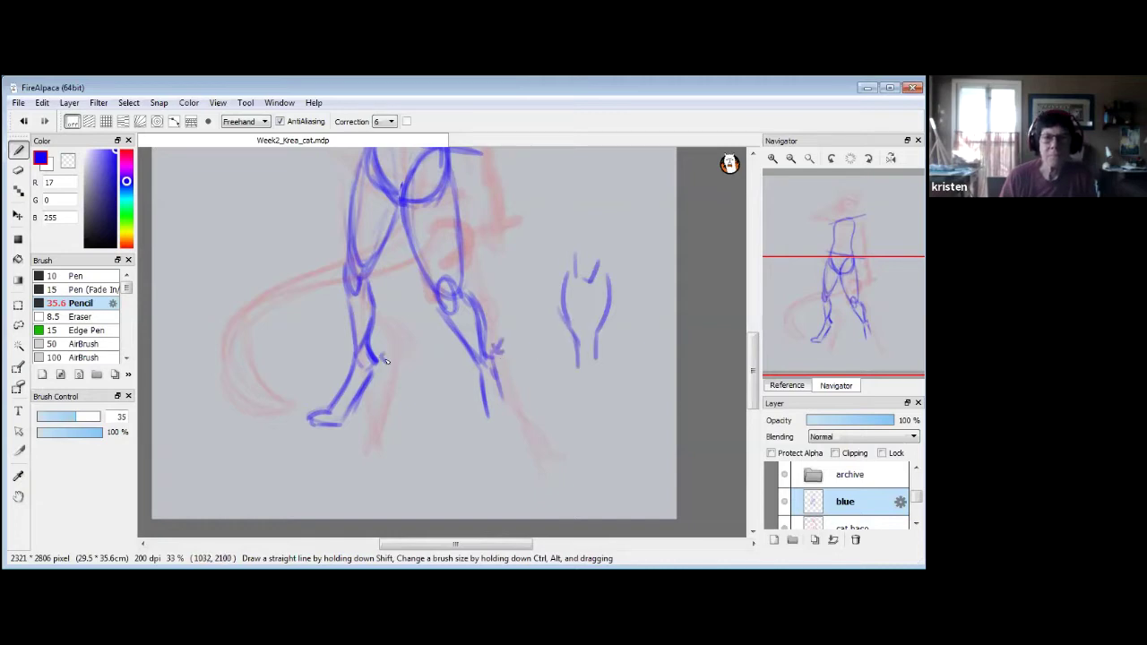
drag(596, 355, 590, 368)
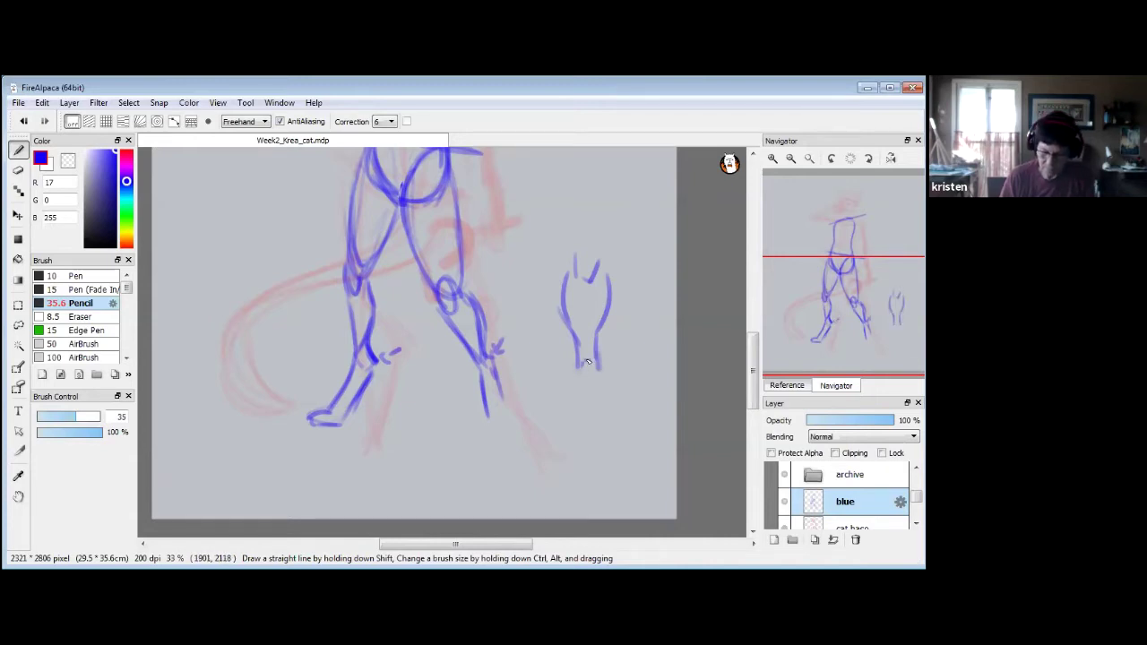
drag(596, 364, 582, 366)
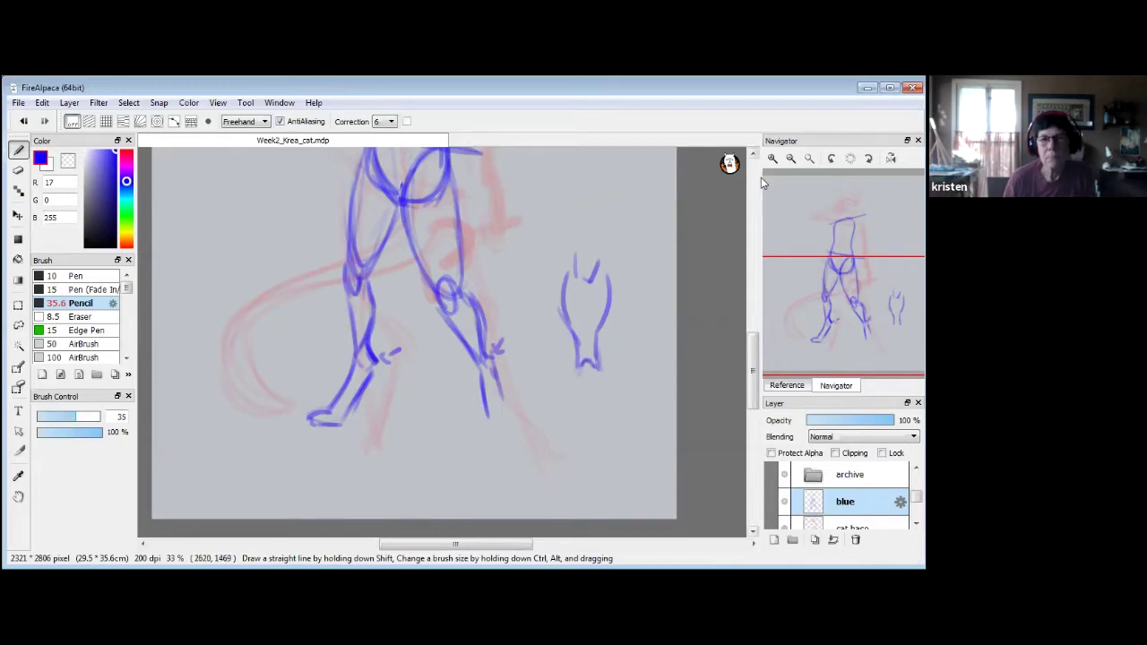
Extend the leg study with two diverging lines below the ankle notch and a flat oval for the foot.
click(772, 158)
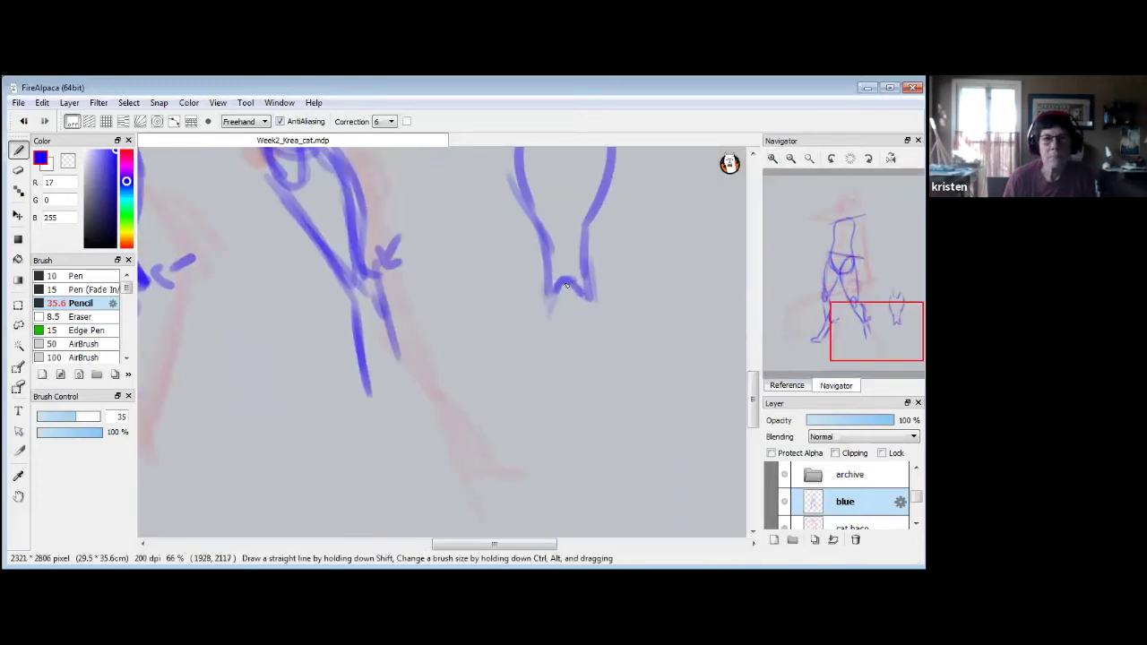
drag(553, 294, 537, 427)
drag(543, 375, 534, 423)
drag(586, 292, 628, 443)
drag(596, 317, 618, 403)
mouse_move(537, 421)
mouse_down()
mouse_move(544, 448)
mouse_move(526, 447)
mouse_move(601, 447)
mouse_move(527, 446)
mouse_move(618, 475)
mouse_move(537, 446)
mouse_move(631, 453)
mouse_up()
drag(240, 284, 388, 305)
drag(614, 328, 528, 298)
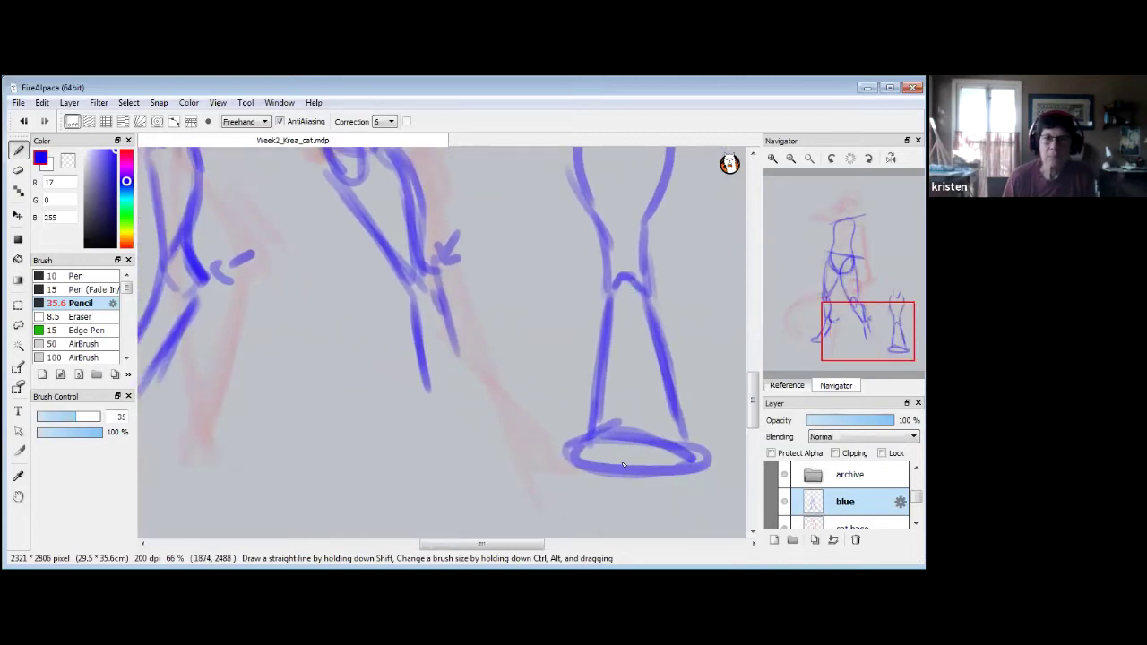
Draw overlapping toe ovals on the study's foot and a separate row of blocky toe shapes beneath it.
drag(648, 451, 547, 362)
mouse_move(530, 407)
mouse_down()
mouse_move(564, 406)
mouse_move(551, 456)
mouse_move(531, 399)
mouse_up()
mouse_move(569, 453)
mouse_down()
mouse_move(587, 403)
mouse_move(594, 454)
mouse_move(597, 402)
mouse_move(601, 457)
mouse_up()
drag(511, 398, 541, 438)
mouse_move(520, 337)
mouse_down()
mouse_move(537, 372)
mouse_move(543, 321)
mouse_move(562, 372)
mouse_move(527, 328)
mouse_move(566, 336)
mouse_move(564, 321)
mouse_move(566, 369)
mouse_move(583, 322)
mouse_move(574, 376)
mouse_move(587, 351)
mouse_move(516, 346)
mouse_move(500, 332)
mouse_move(527, 379)
mouse_move(522, 348)
mouse_move(589, 361)
mouse_move(595, 344)
mouse_move(598, 369)
mouse_move(607, 340)
mouse_move(579, 375)
mouse_move(578, 315)
mouse_move(568, 317)
mouse_move(566, 369)
mouse_move(571, 311)
mouse_move(544, 332)
mouse_up()
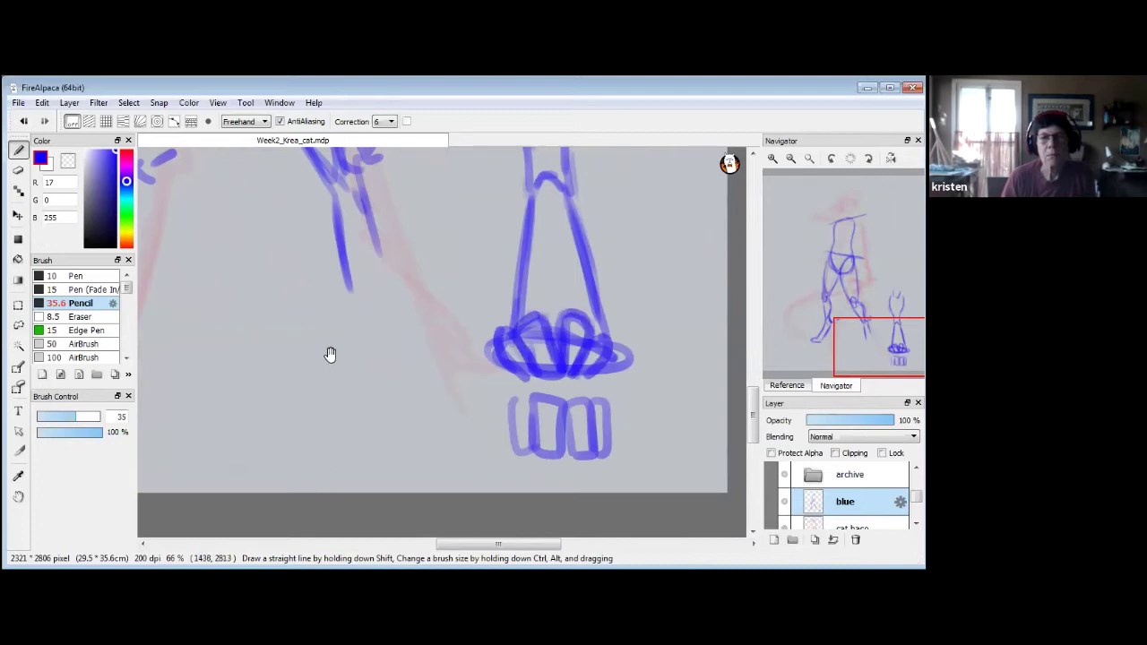
Finish the right leg's lower section and add a flat, closed foot shape at its end.
drag(331, 354, 455, 399)
mouse_move(469, 343)
mouse_down()
mouse_move(549, 395)
mouse_move(558, 415)
mouse_move(594, 372)
mouse_move(556, 413)
mouse_move(565, 431)
mouse_move(591, 430)
mouse_move(543, 406)
mouse_move(562, 396)
mouse_move(541, 429)
mouse_move(607, 411)
mouse_up()
drag(540, 425, 610, 432)
drag(471, 375, 528, 431)
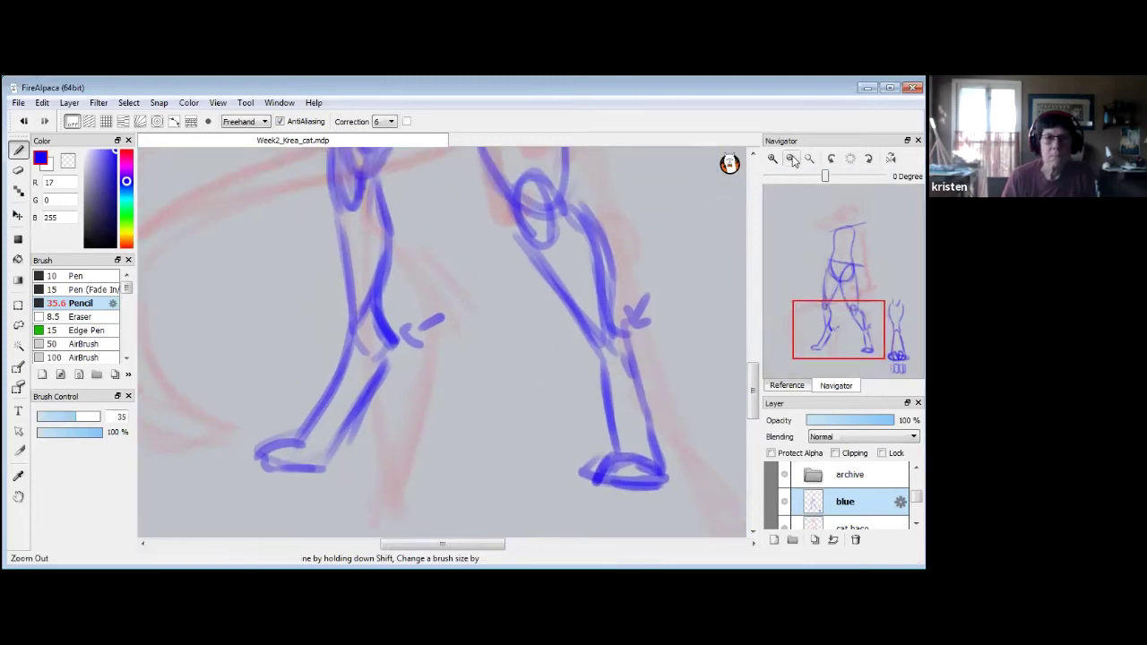
Erase the small arrows beside both heels with the Eraser tool.
click(790, 158)
click(791, 158)
drag(552, 364, 584, 387)
click(18, 171)
drag(500, 393, 482, 395)
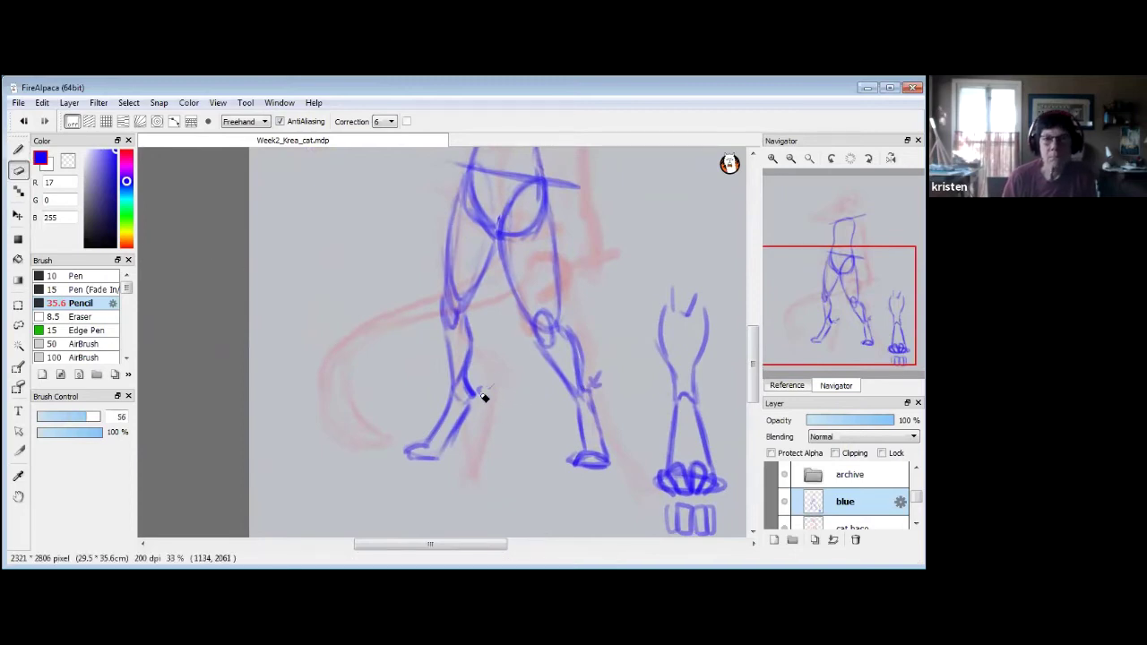
drag(603, 369, 589, 380)
Try slanted alignment lines across the knees and across the heels with the brush, and undo both.
click(18, 150)
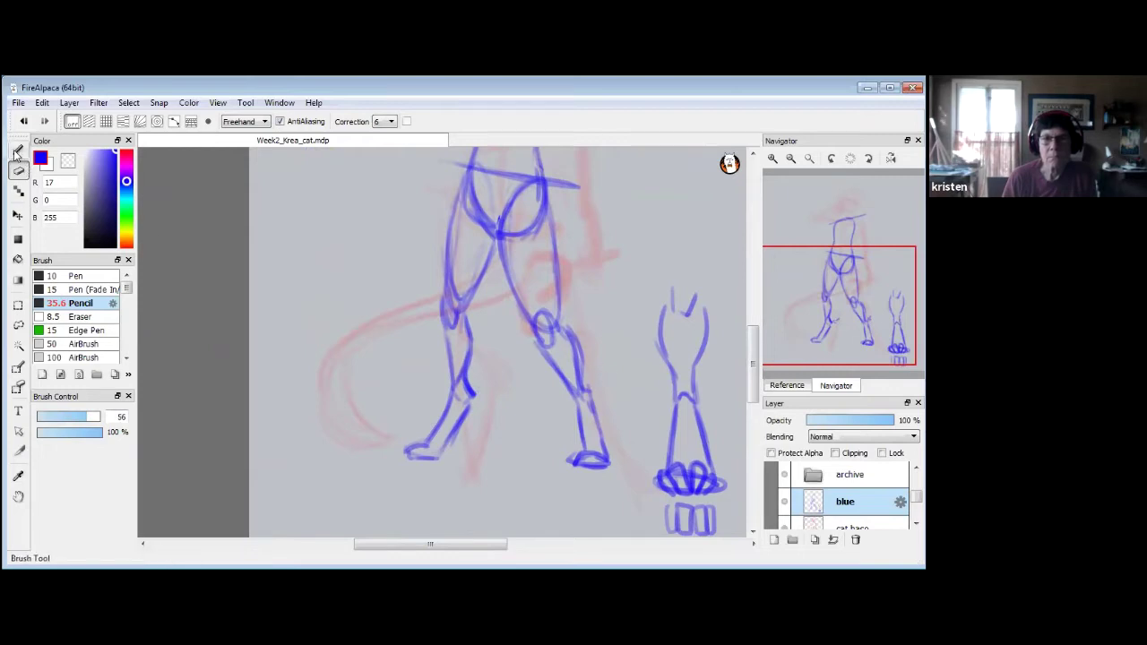
drag(497, 173, 574, 186)
drag(415, 294, 581, 336)
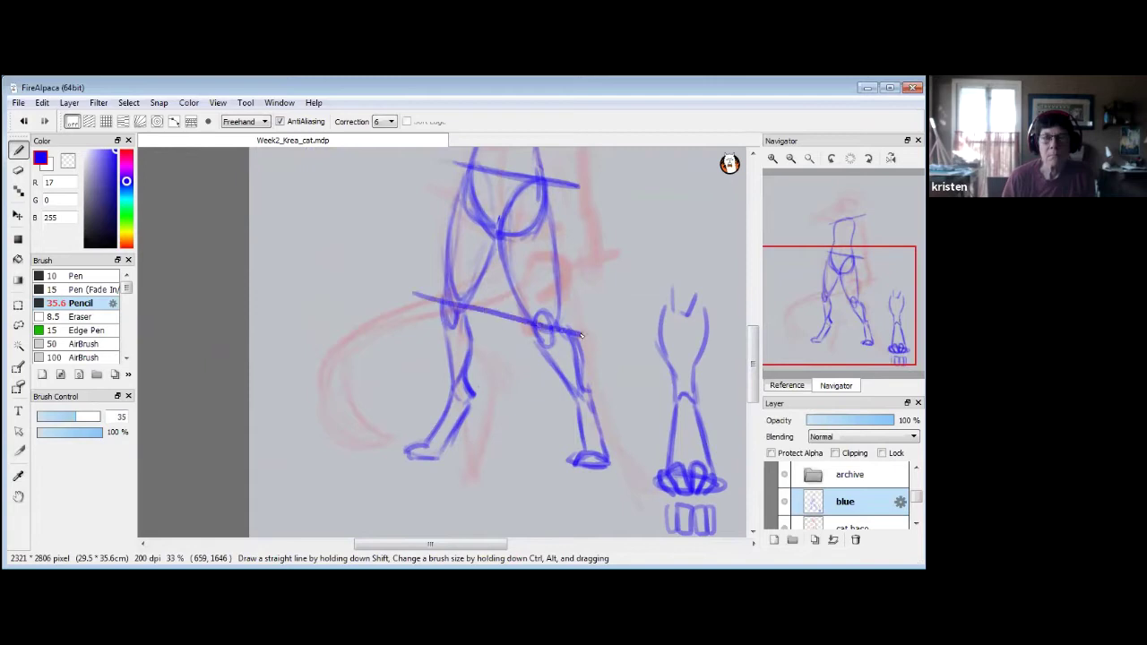
drag(438, 386, 623, 423)
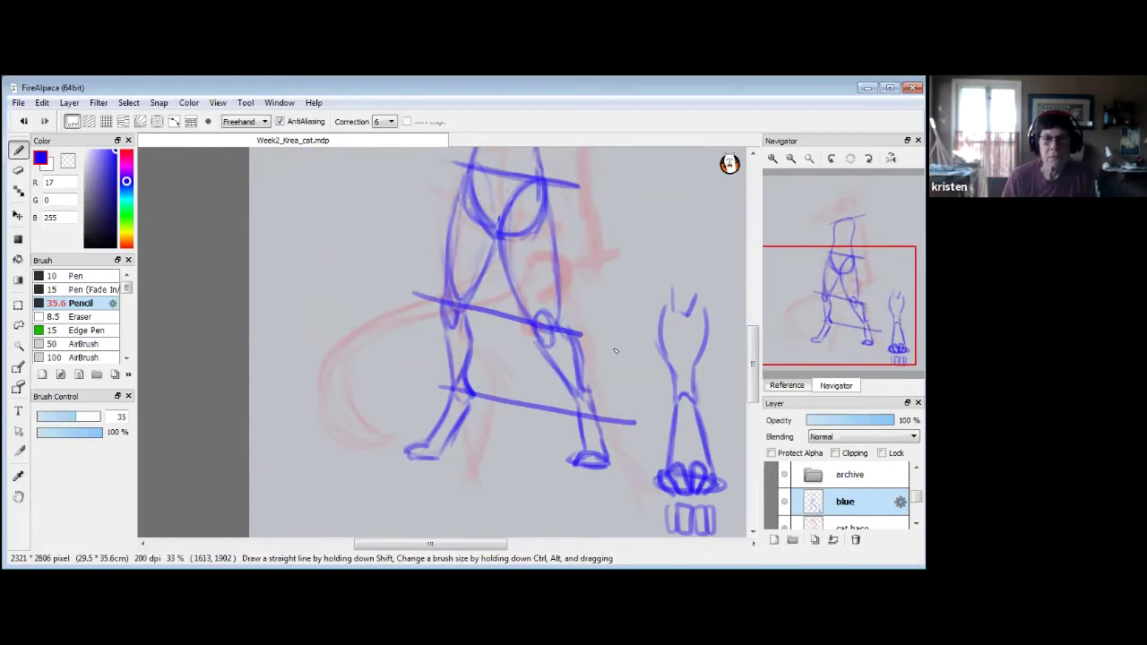
key(ctrl+z)
key(ctrl+z)
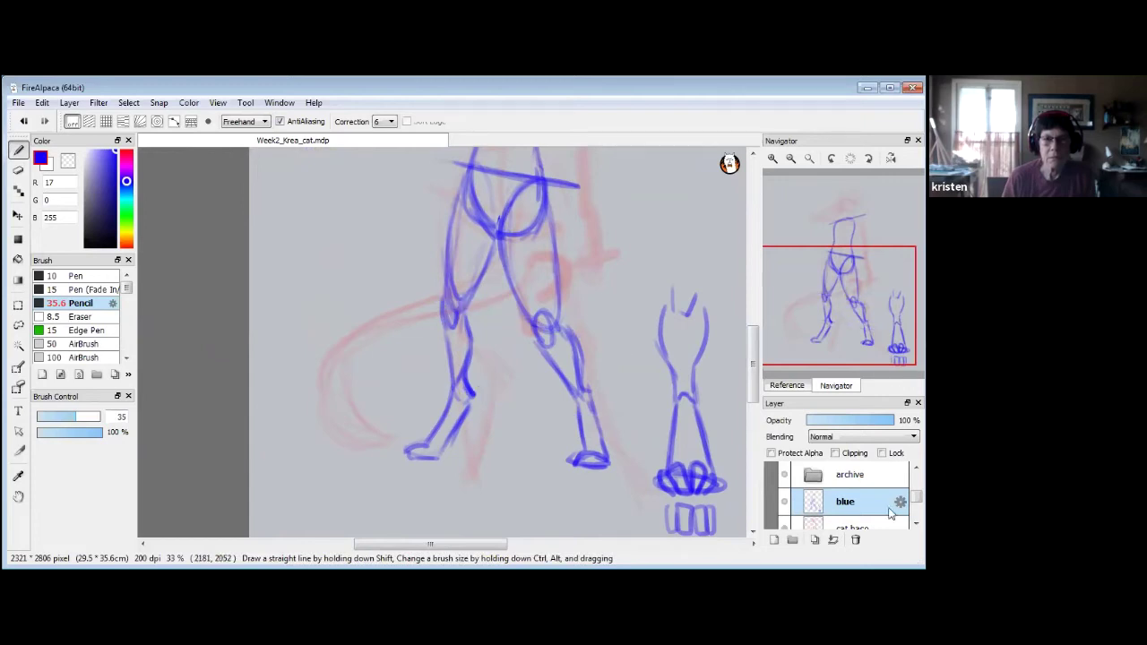
Show the Diggory reference layer and mark a short blue ground line beneath its foot.
scroll(806, 497, down, 2)
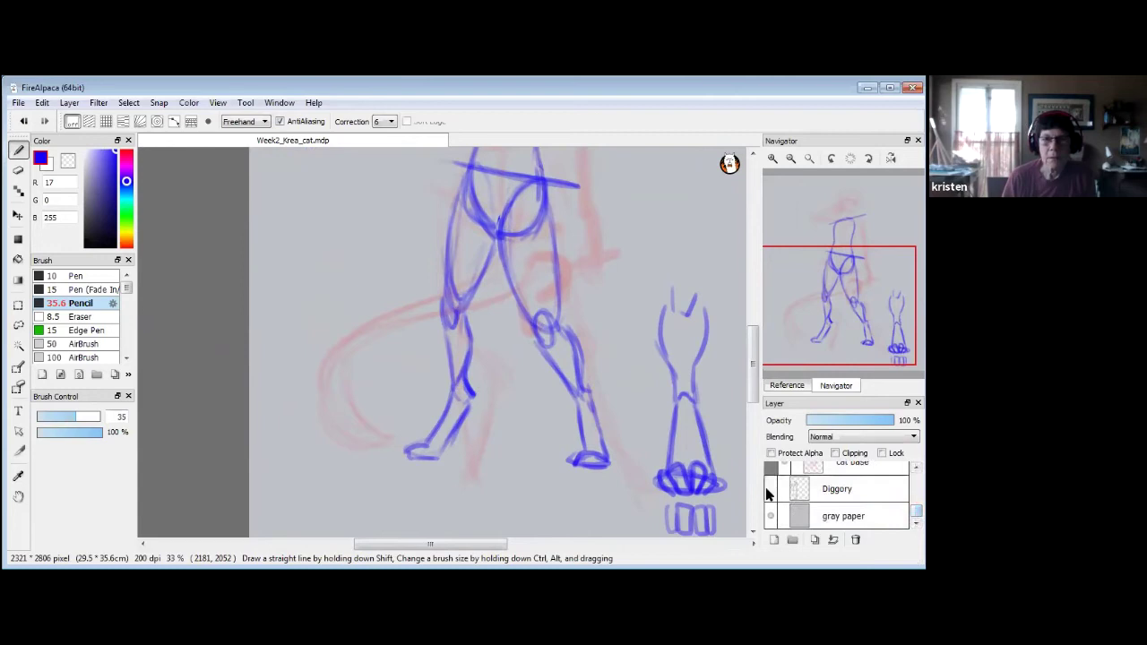
click(771, 488)
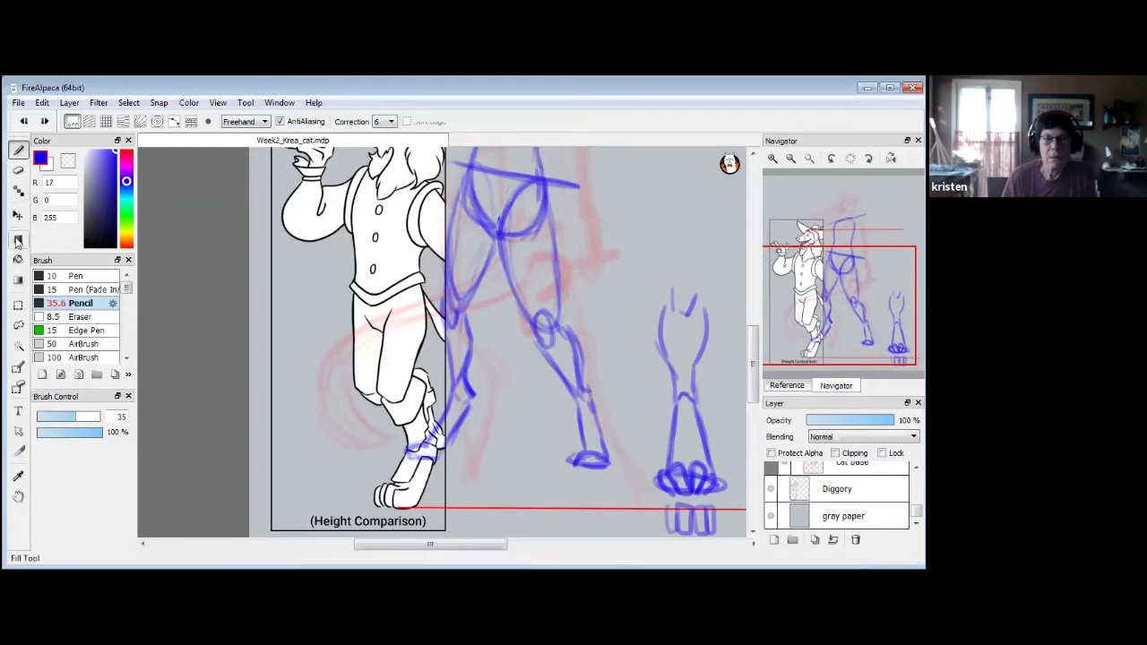
scroll(644, 431, down, 3)
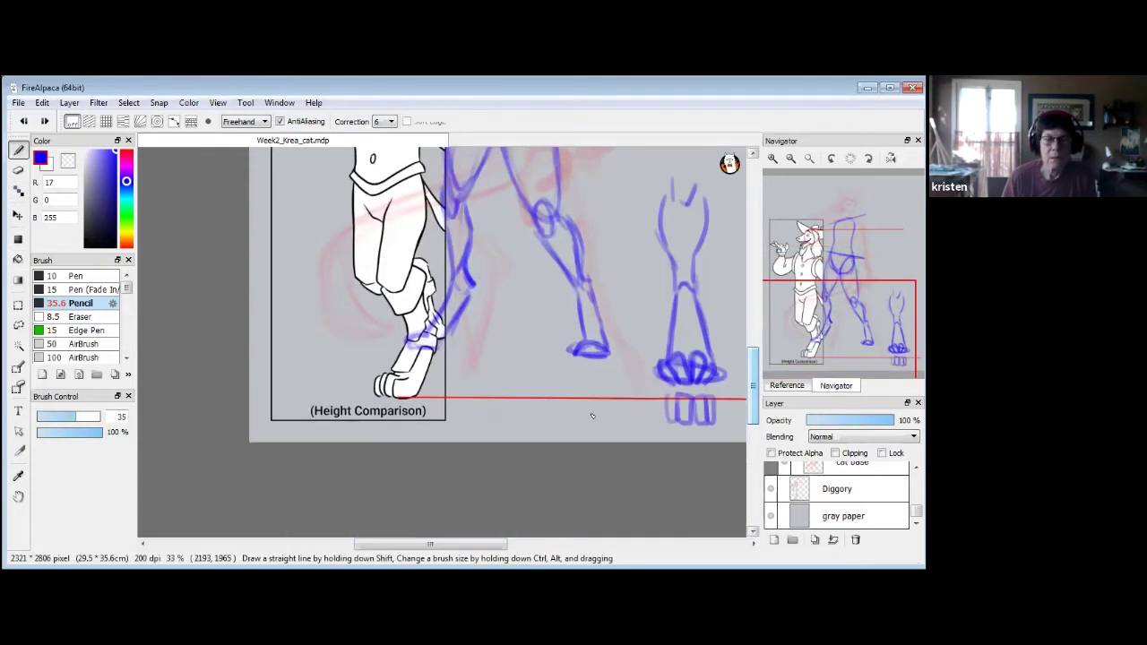
drag(429, 398, 372, 401)
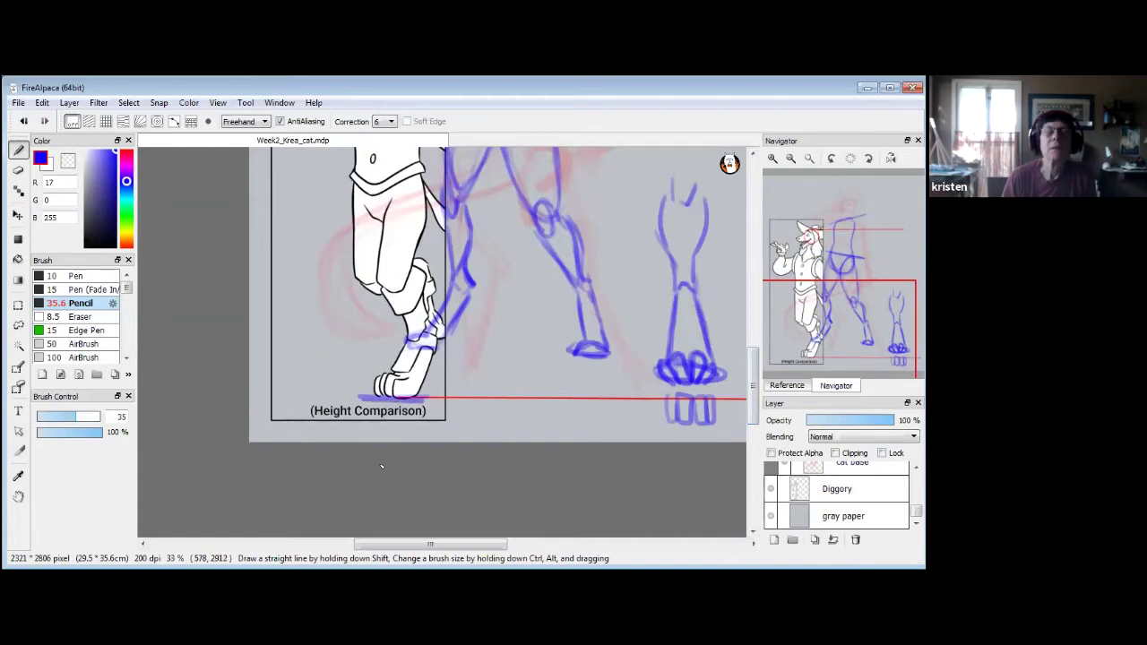
Sketch rounded paws with toe curves between and below the cat's legs, plus slanted leg lines leading to the lower paw.
mouse_move(536, 348)
mouse_down()
mouse_move(518, 388)
mouse_move(570, 412)
mouse_move(520, 385)
mouse_move(547, 383)
mouse_move(536, 412)
mouse_up()
mouse_move(546, 389)
mouse_down()
mouse_move(547, 412)
mouse_move(606, 337)
mouse_move(545, 370)
mouse_move(509, 351)
mouse_move(475, 362)
mouse_move(484, 376)
mouse_move(508, 363)
mouse_move(538, 311)
mouse_up()
drag(478, 409, 501, 414)
mouse_move(402, 410)
mouse_down()
mouse_move(594, 418)
mouse_move(386, 418)
mouse_up()
Undo the paw sketches, slanted leg lines and the blue ground mark under the reference foot.
key(ctrl+z)
key(ctrl+z)
key(ctrl+z)
key(ctrl+z)
key(ctrl+z)
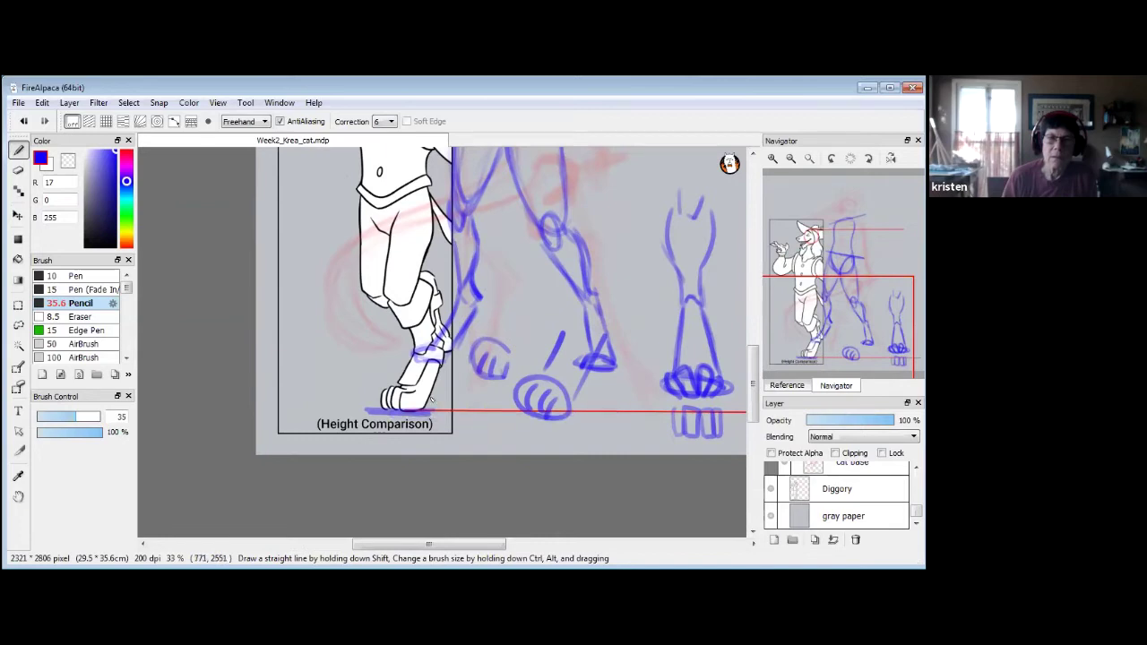
key(ctrl+z)
key(ctrl+z)
key(ctrl+z)
key(ctrl+z)
key(ctrl+z)
key(ctrl+z)
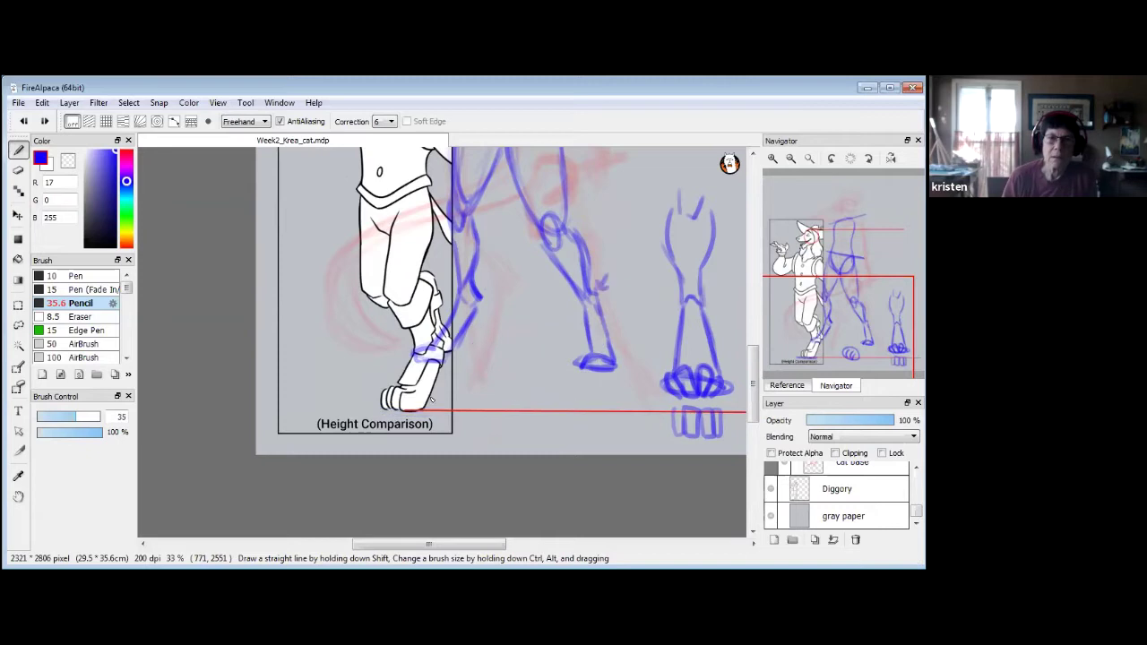
key(ctrl+z)
key(ctrl+z)
Hide the Diggory layer, then draw a thick straight ground line beneath both of the cat's feet.
drag(529, 384, 526, 436)
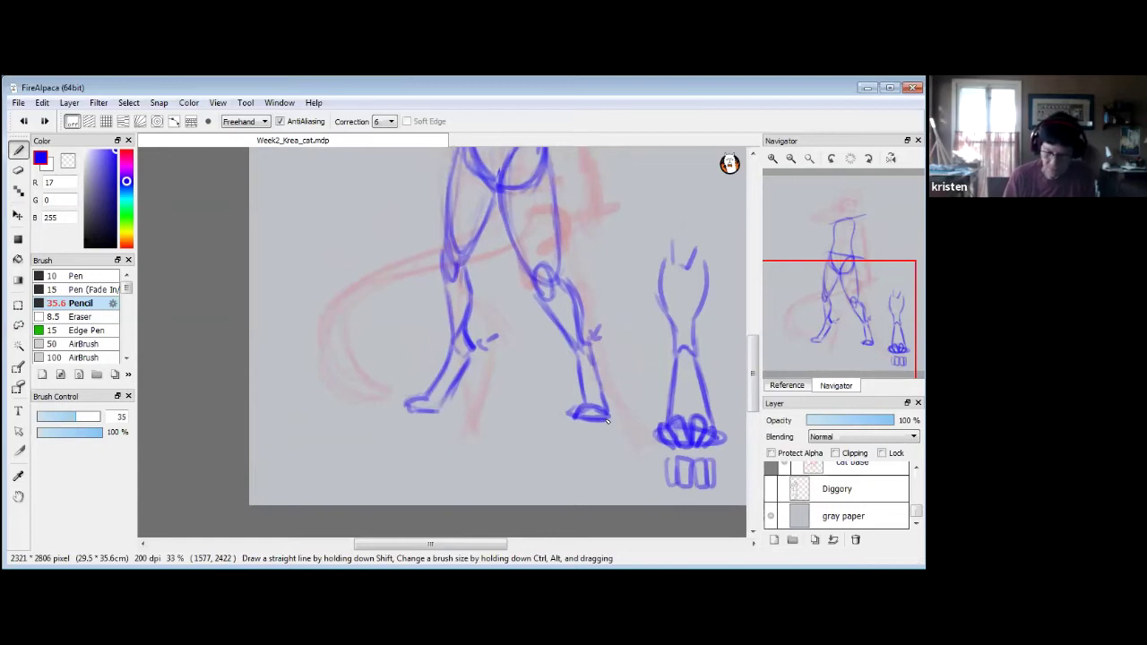
mouse_move(558, 373)
mouse_down()
mouse_move(520, 405)
mouse_move(517, 443)
mouse_move(548, 426)
mouse_move(573, 461)
mouse_move(610, 436)
mouse_move(611, 451)
mouse_up()
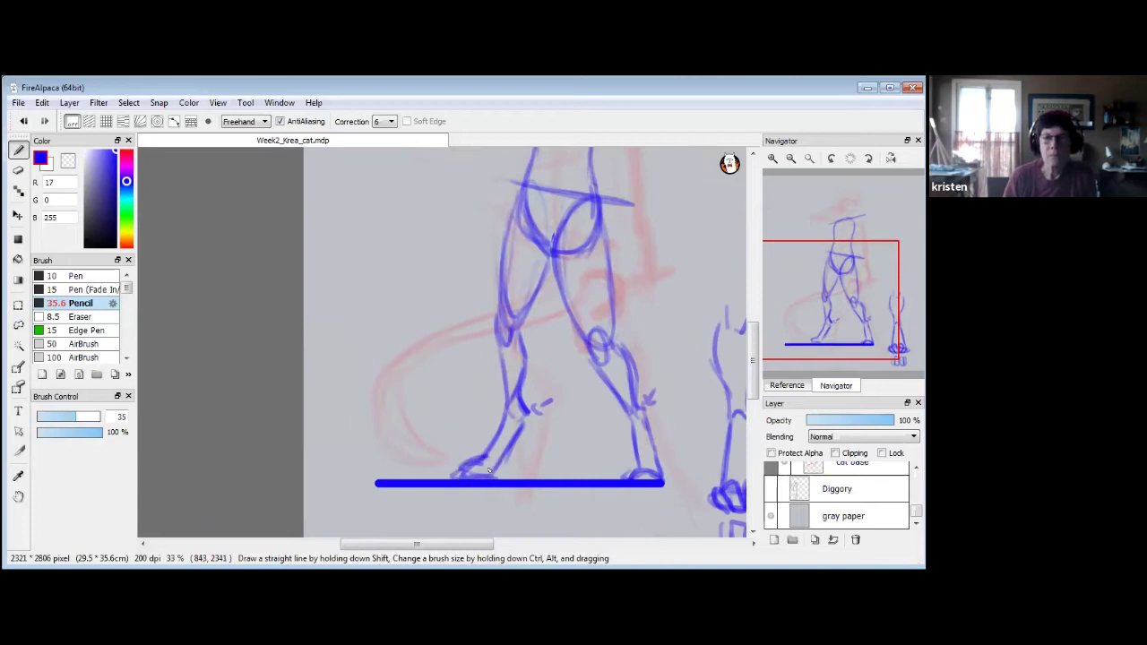
drag(631, 352, 650, 386)
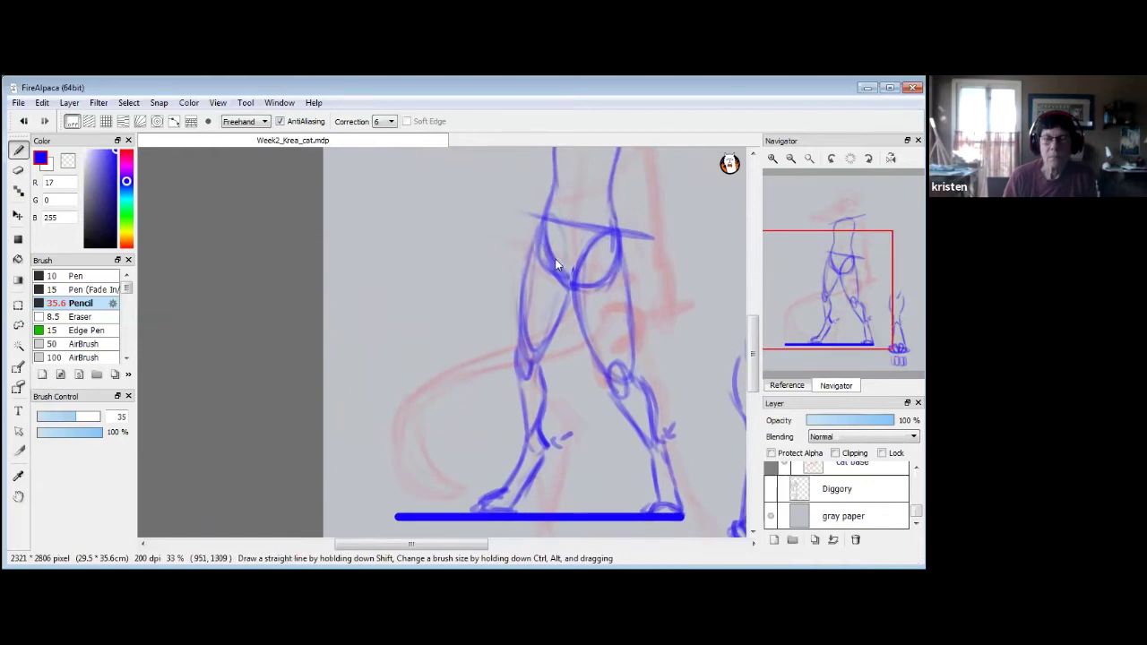
Draw a small circle marking the hip joint at the left end of the slanted hip line.
mouse_move(635, 350)
mouse_down()
mouse_move(620, 325)
mouse_move(607, 338)
mouse_up()
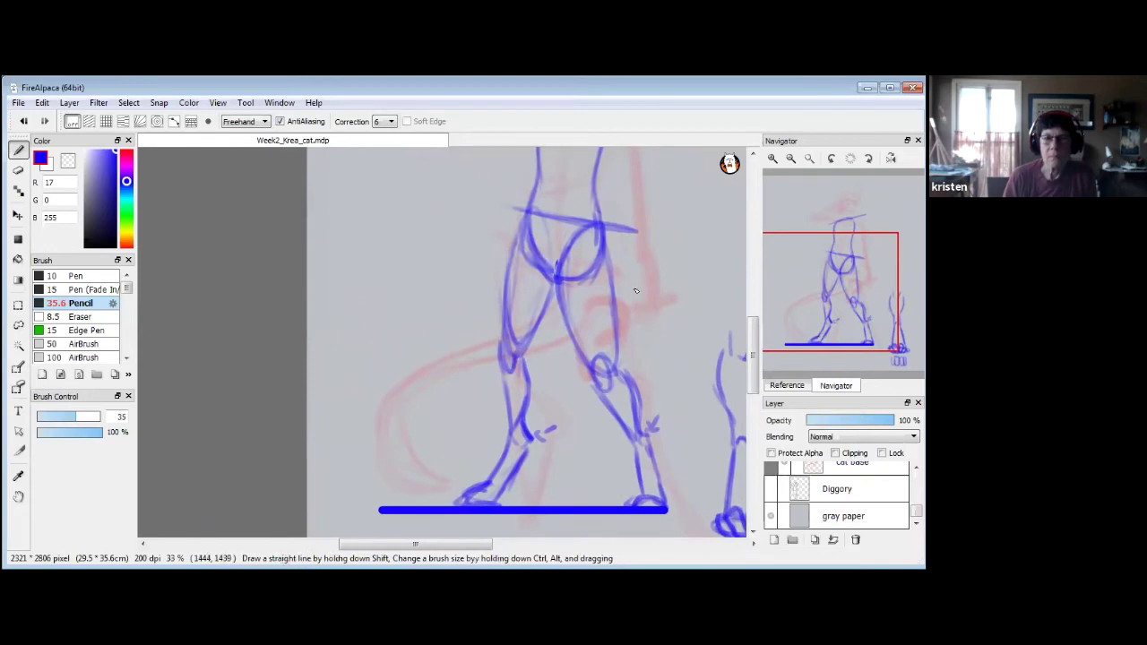
mouse_move(674, 303)
mouse_down()
mouse_move(597, 317)
mouse_move(648, 290)
mouse_move(705, 327)
mouse_move(702, 402)
mouse_up()
drag(553, 311, 554, 323)
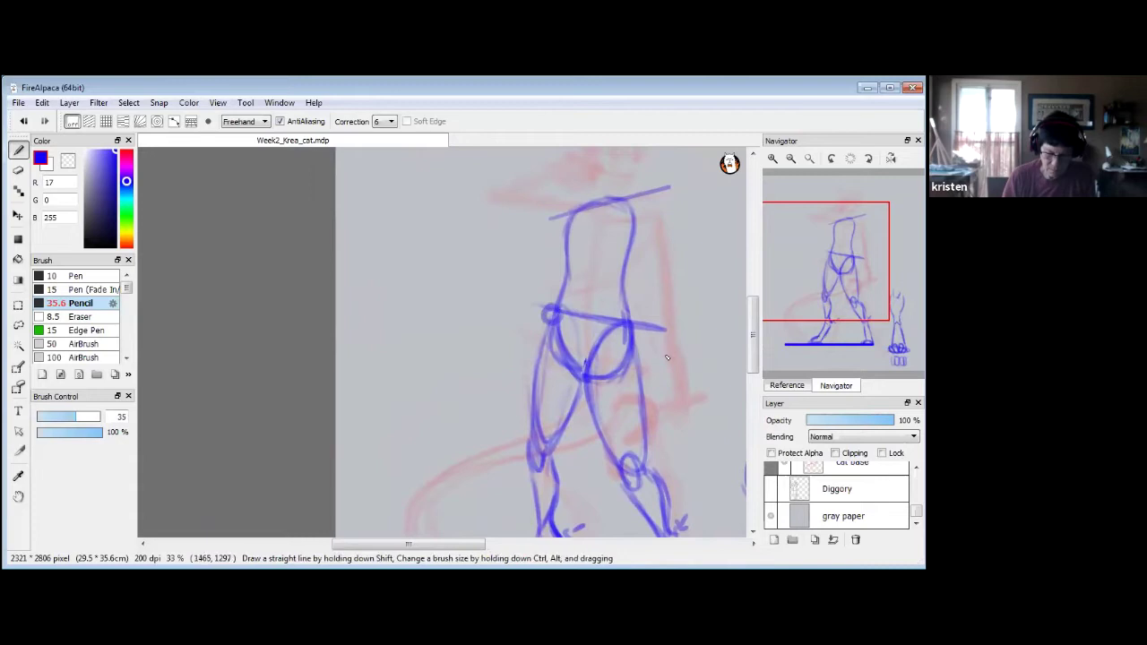
drag(600, 422, 604, 328)
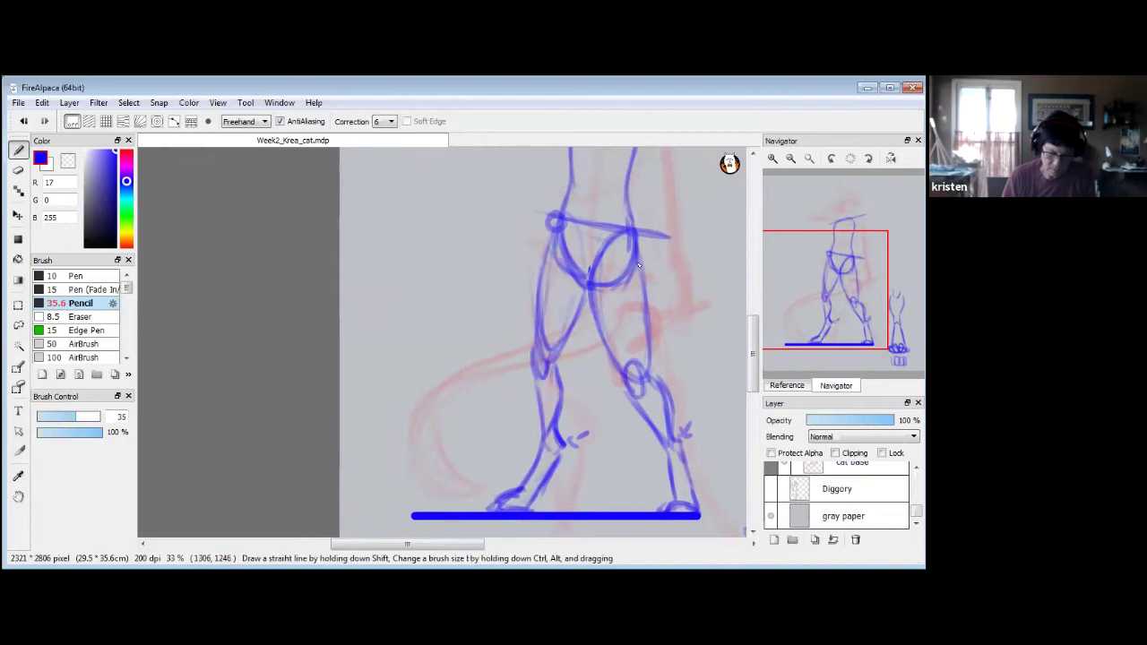
Redraw the right leg's thigh and calf closer to the body and erase its old lower leg and foot.
drag(640, 274, 646, 377)
mouse_move(604, 339)
mouse_down()
mouse_move(620, 374)
mouse_move(617, 407)
mouse_move(631, 418)
mouse_up()
mouse_move(664, 378)
mouse_down()
mouse_move(657, 423)
mouse_move(619, 403)
mouse_move(656, 390)
mouse_move(653, 437)
mouse_move(615, 395)
mouse_move(664, 387)
mouse_move(675, 417)
mouse_move(674, 365)
mouse_move(660, 463)
mouse_move(691, 428)
mouse_move(683, 435)
mouse_move(704, 437)
mouse_move(699, 468)
mouse_move(661, 489)
mouse_move(674, 503)
mouse_move(657, 478)
mouse_up()
click(18, 170)
click(18, 149)
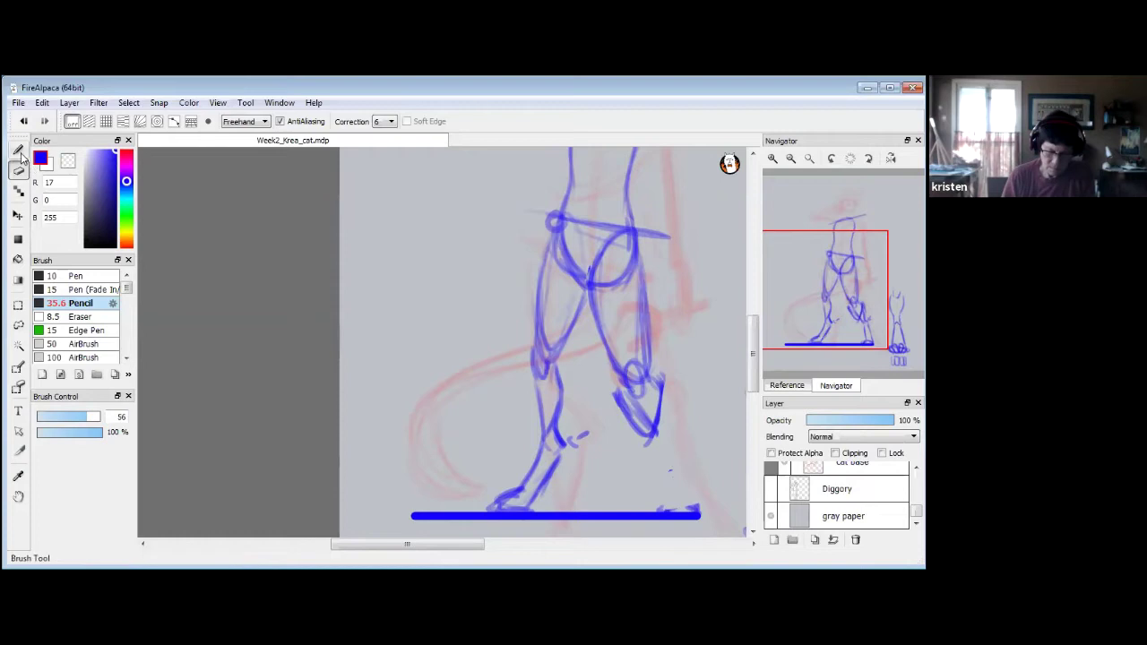
Draw a new right lower leg and flat foot down to the ground line, and reinforce the knee and thigh.
drag(638, 419, 653, 502)
mouse_move(653, 434)
mouse_down()
mouse_move(687, 504)
mouse_move(653, 495)
mouse_move(647, 508)
mouse_up()
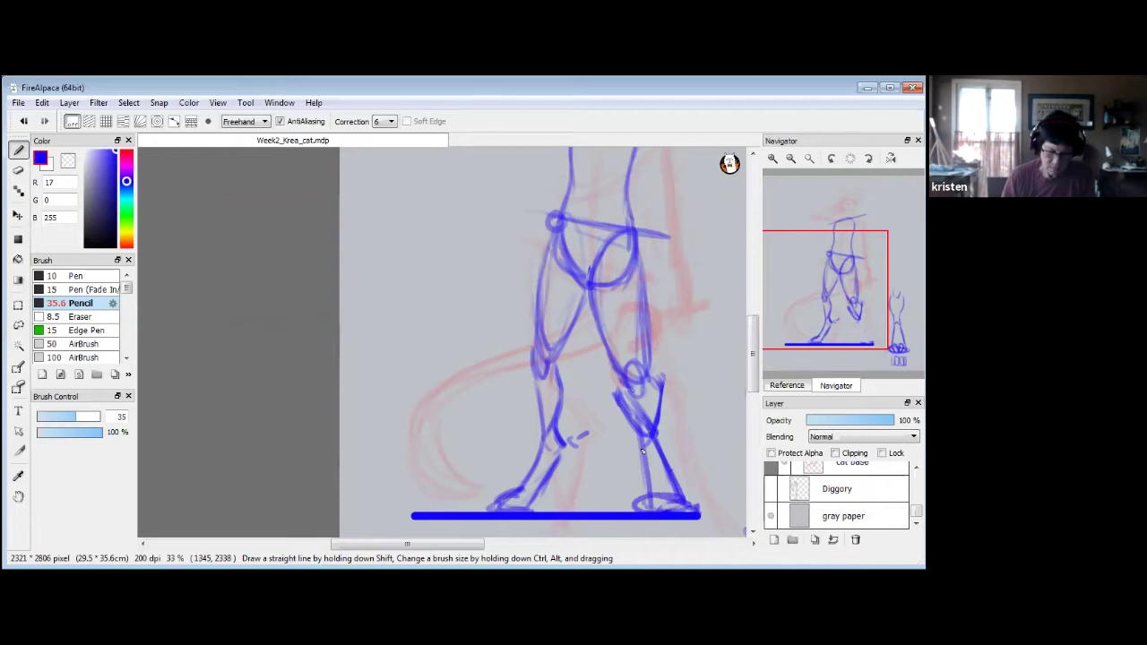
drag(627, 411, 620, 394)
mouse_move(606, 325)
mouse_down()
mouse_move(594, 267)
mouse_move(640, 294)
mouse_move(642, 367)
mouse_up()
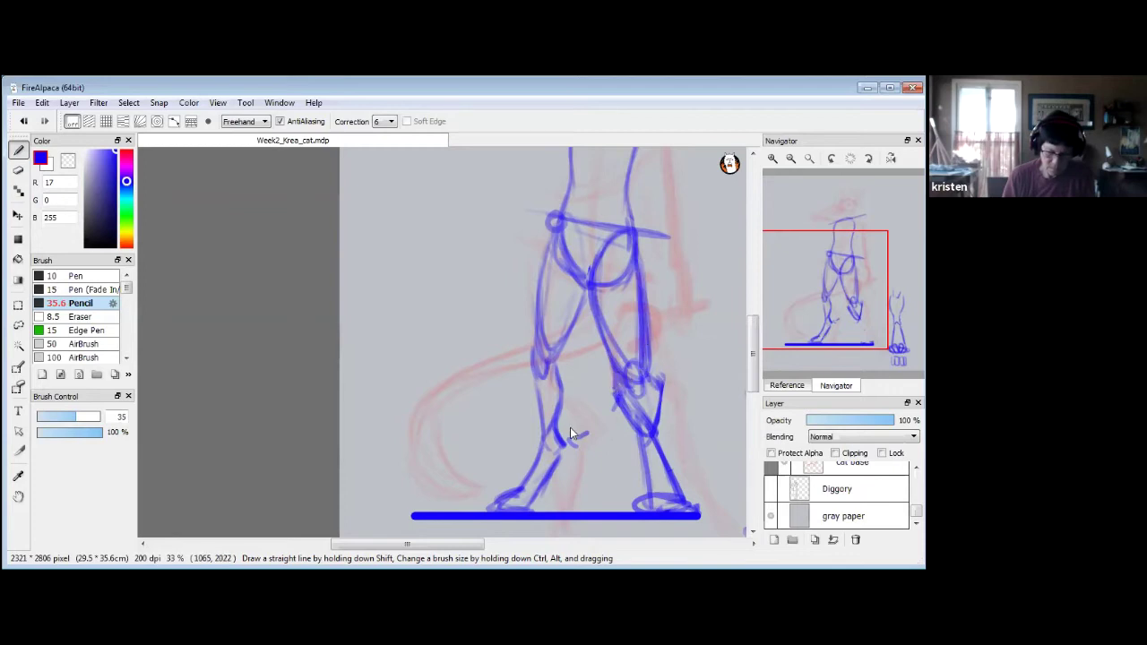
Compare the whole blue construction with the red pose by toggling the blue layer's visibility.
click(792, 158)
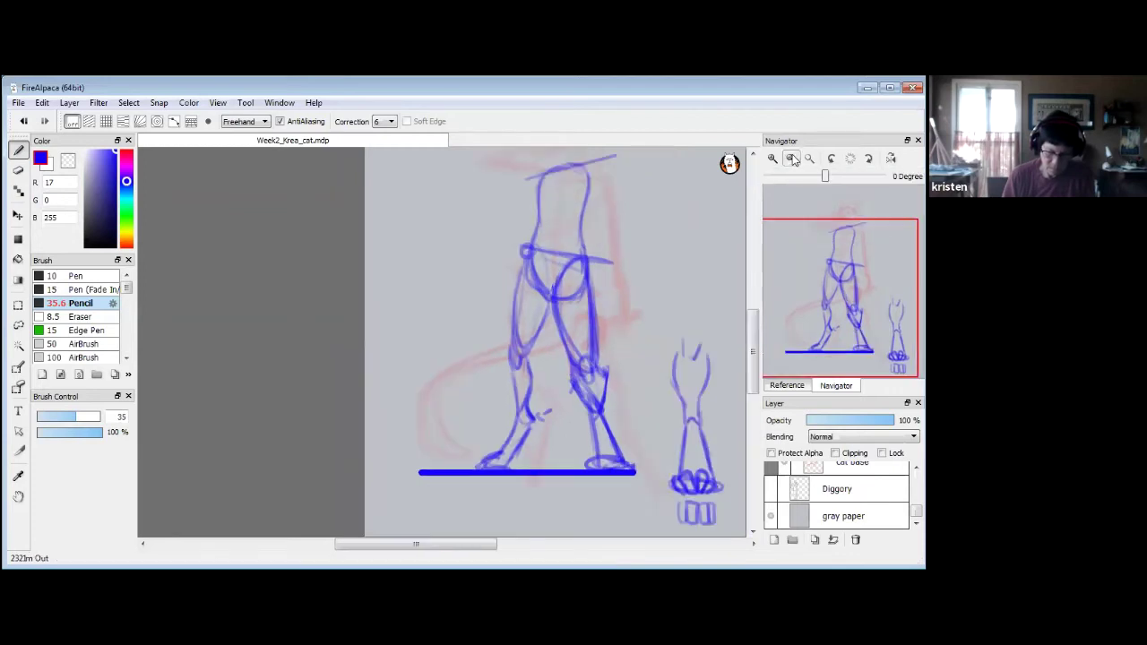
click(793, 159)
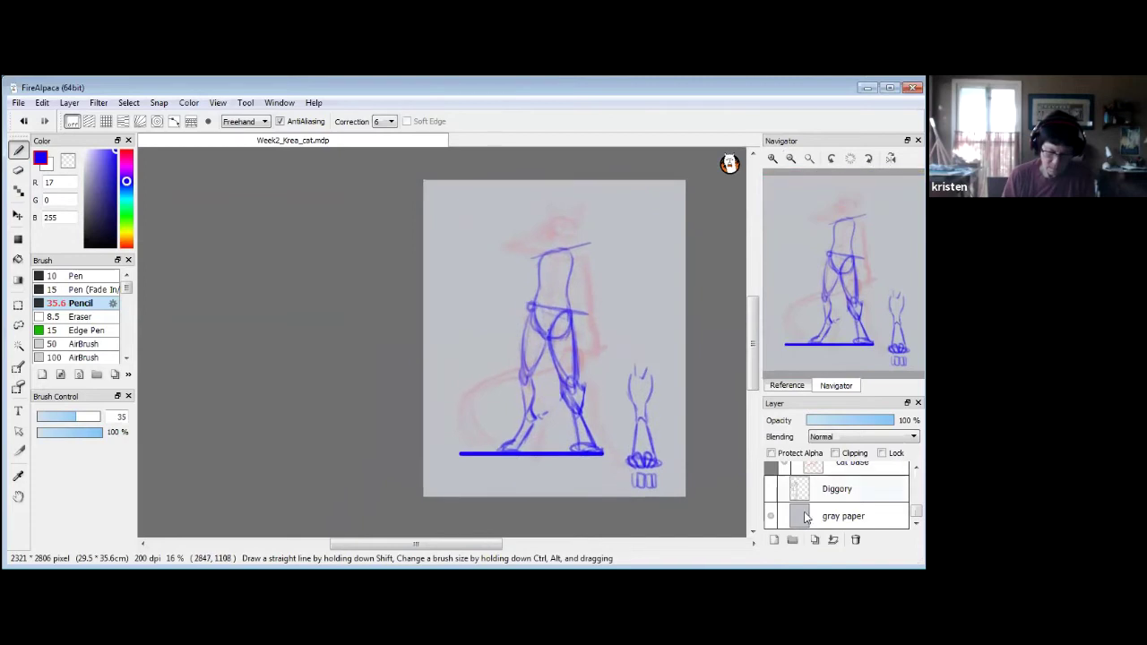
drag(915, 511, 904, 497)
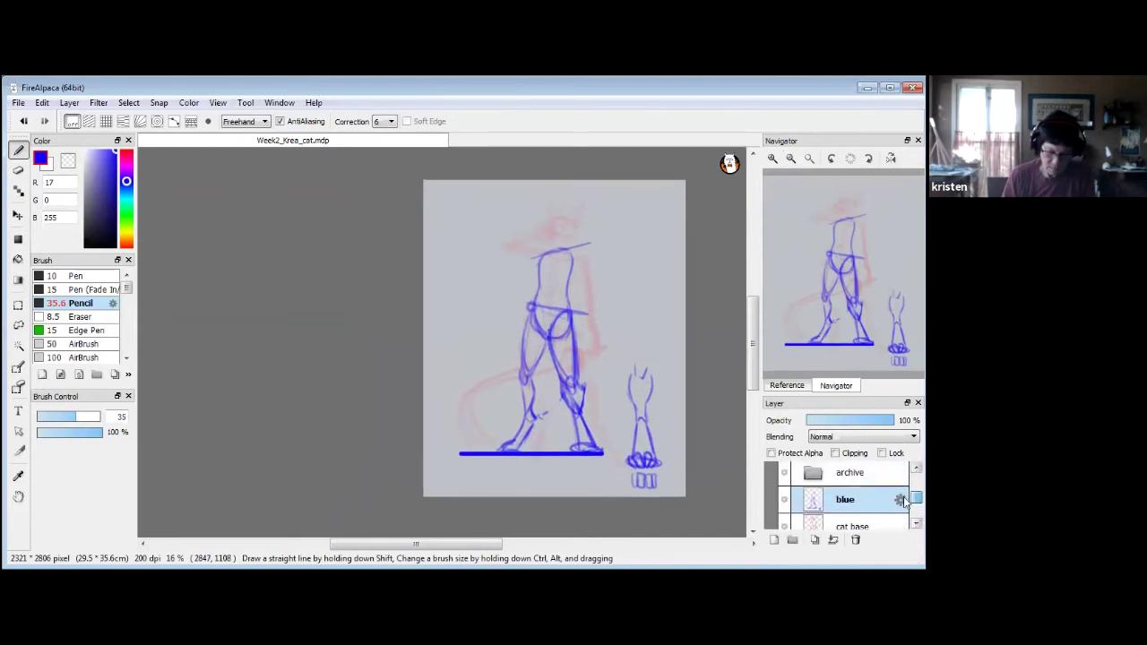
click(784, 501)
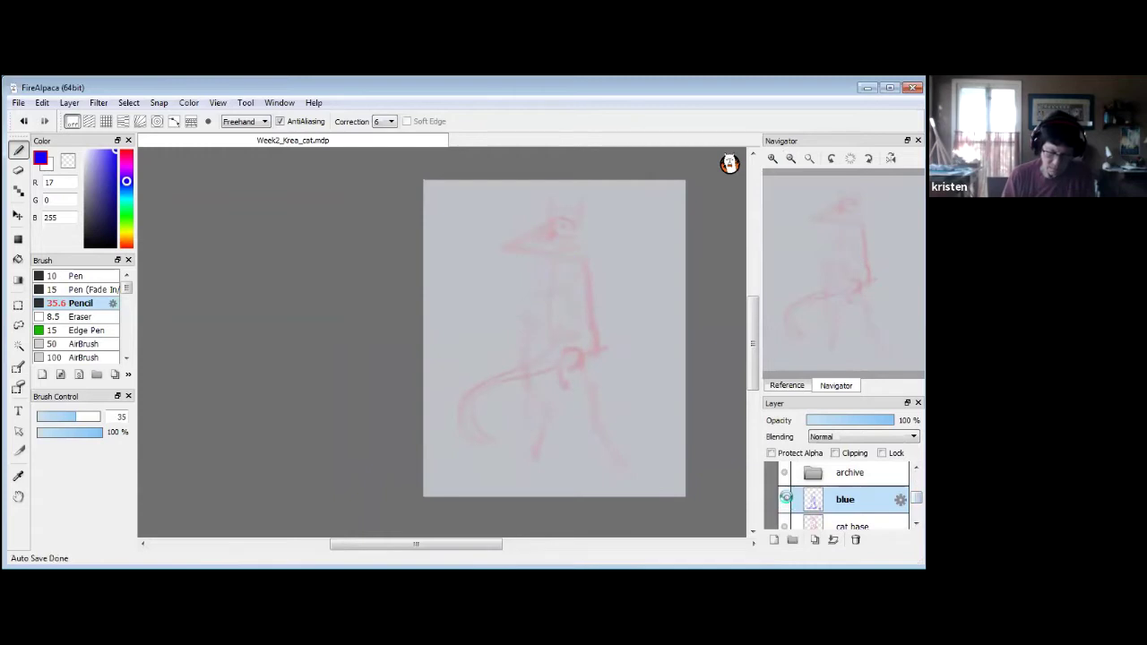
click(787, 502)
click(786, 502)
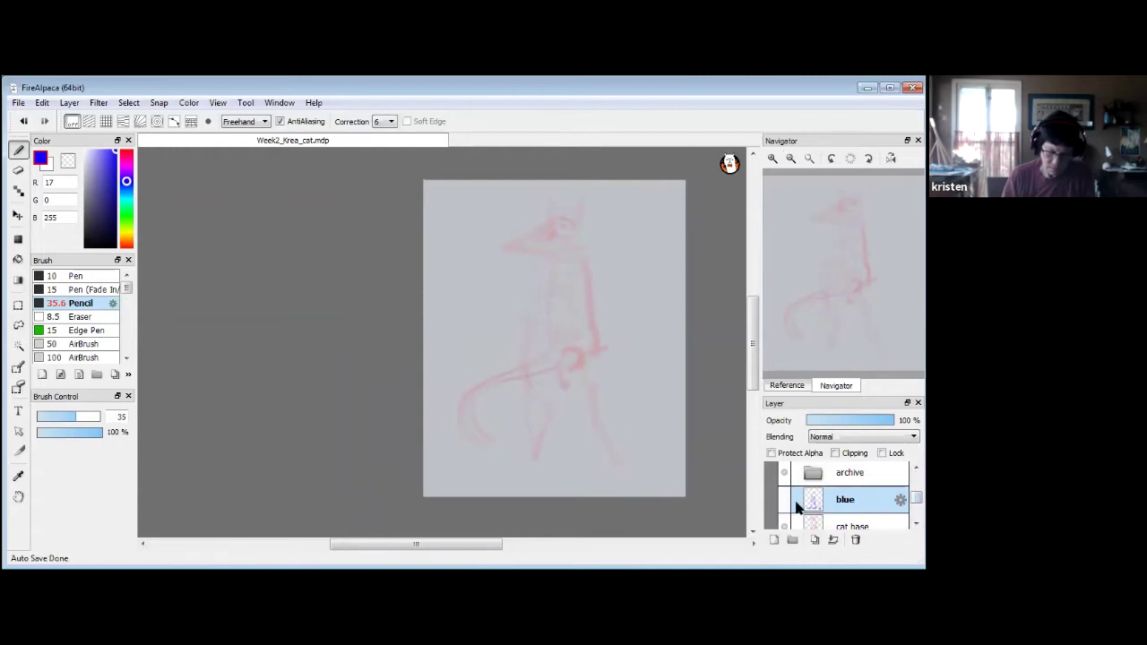
Raise the cat base layer's opacity to 100% and clear everything drawn on the blue layer.
click(874, 527)
drag(862, 421, 898, 420)
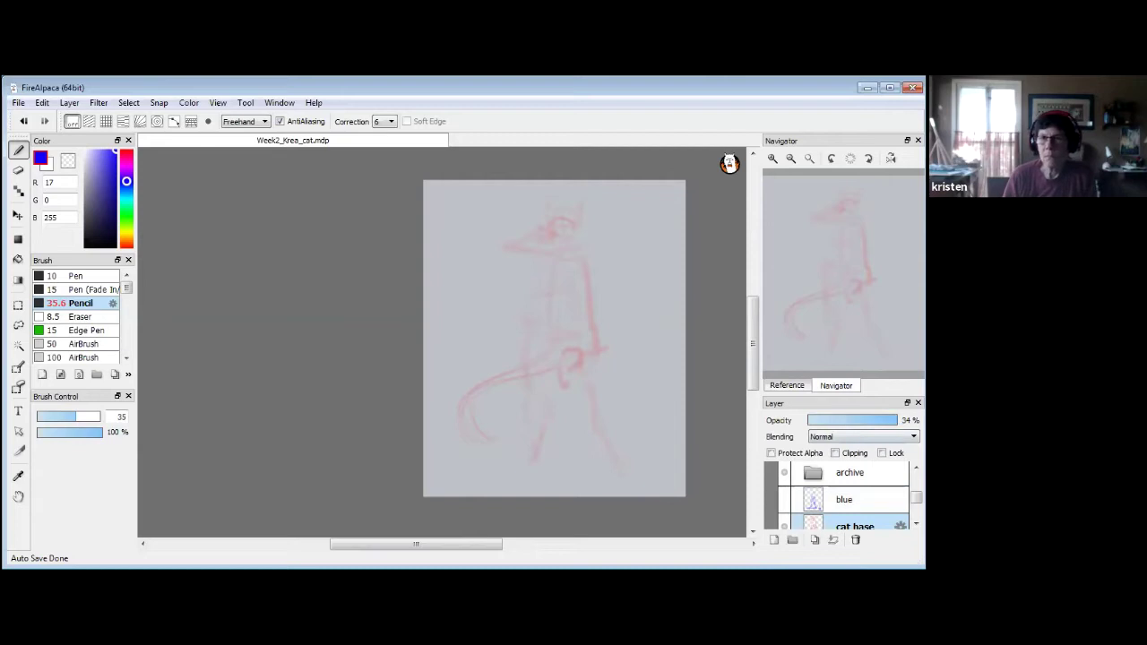
drag(506, 320, 588, 340)
drag(518, 324, 541, 459)
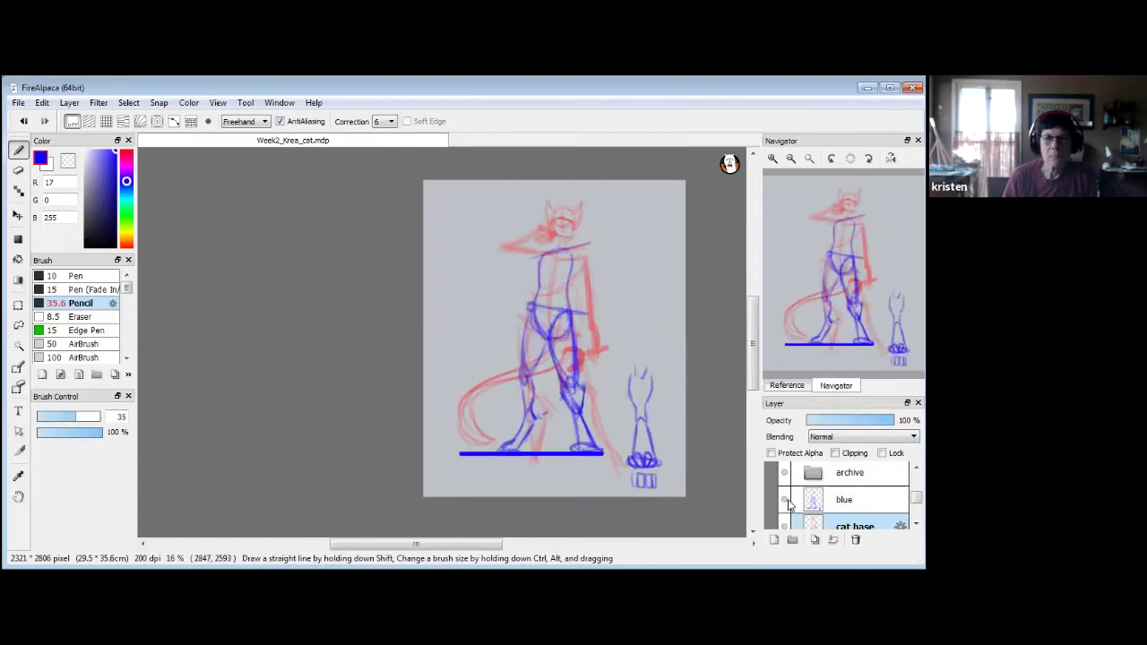
click(856, 509)
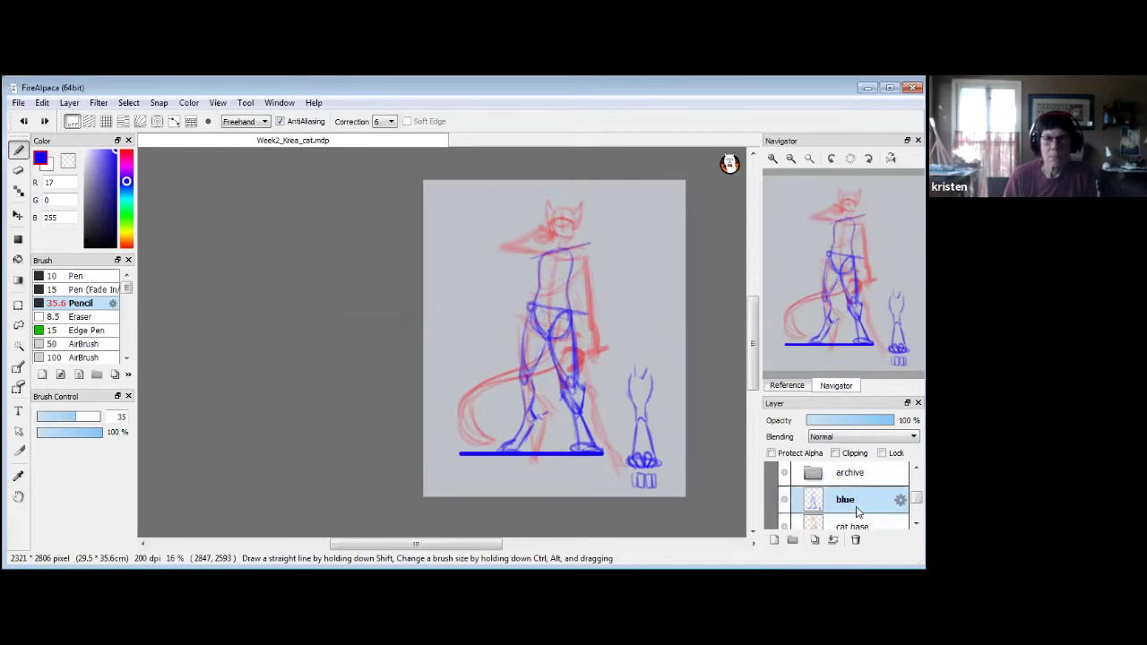
key(Delete)
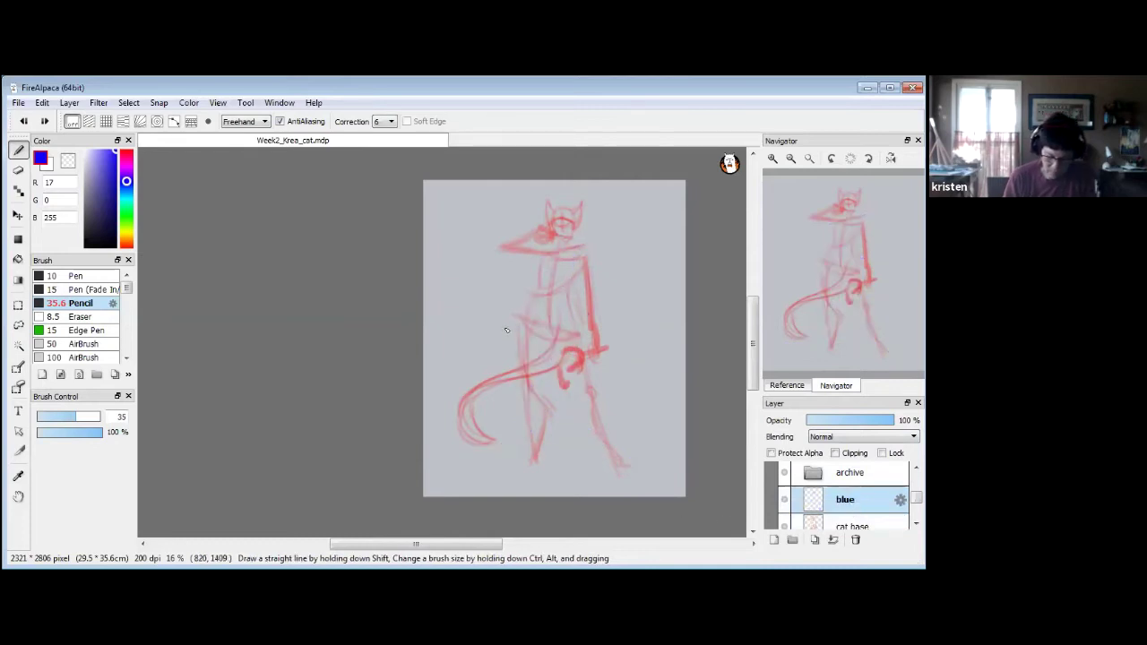
Draw the left leg over the red pose with a curved hip, long thigh, bent lower leg and small flat foot.
drag(515, 327, 525, 376)
mouse_move(537, 298)
mouse_down()
mouse_move(518, 329)
mouse_move(518, 343)
mouse_move(540, 351)
mouse_move(528, 393)
mouse_up()
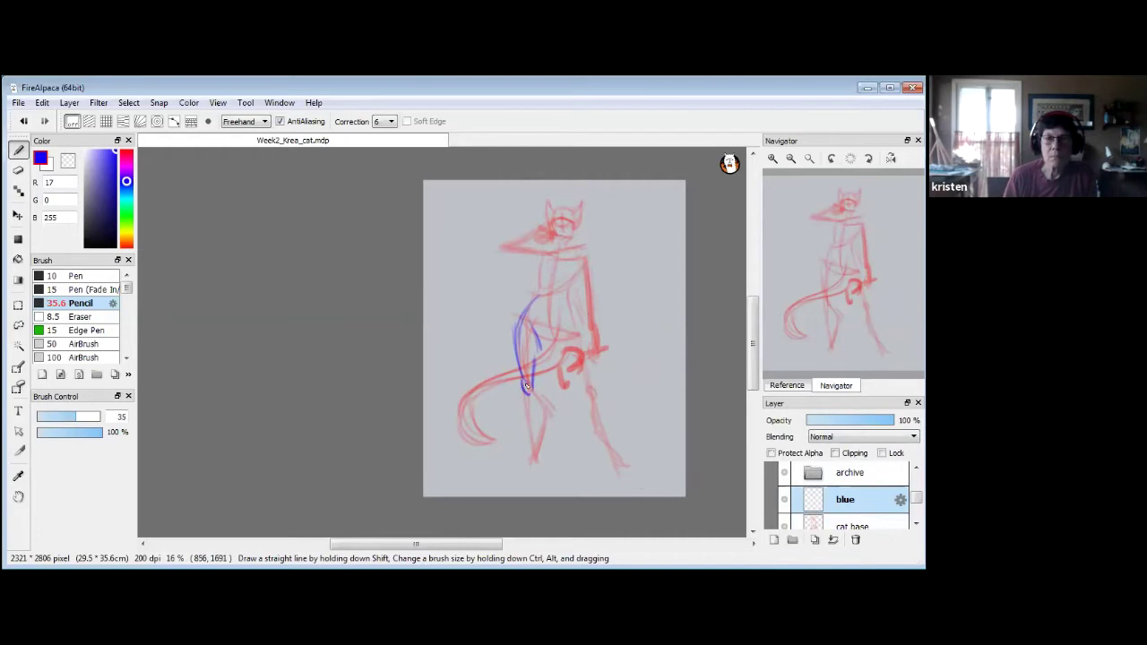
drag(540, 316, 522, 389)
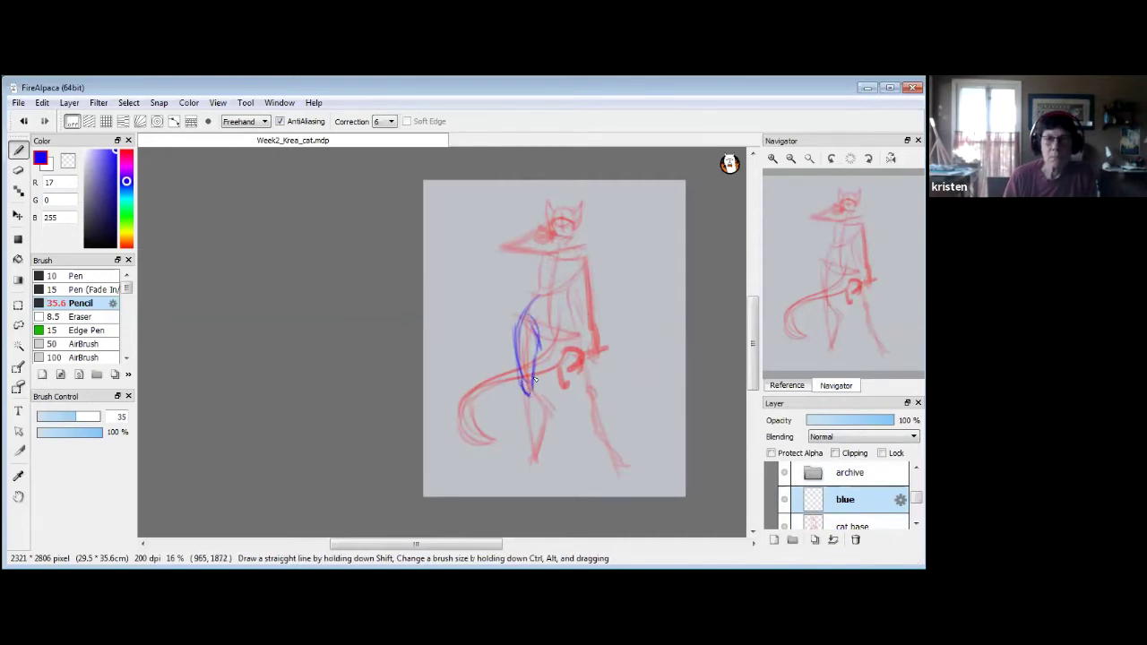
mouse_move(540, 389)
mouse_down()
mouse_move(541, 422)
mouse_move(535, 379)
mouse_move(538, 448)
mouse_move(535, 430)
mouse_move(522, 458)
mouse_move(539, 423)
mouse_move(521, 462)
mouse_up()
mouse_move(544, 421)
mouse_down()
mouse_move(519, 467)
mouse_move(542, 395)
mouse_up()
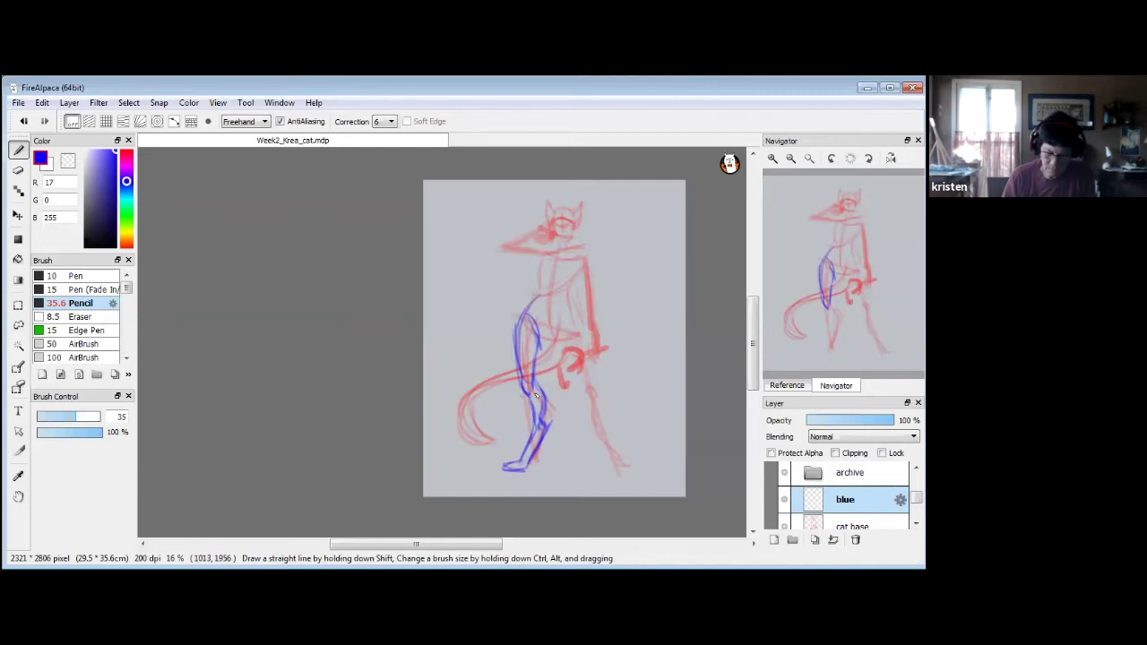
Draw the slanted hip line and the right thigh angling outward down to the knee.
mouse_move(517, 314)
mouse_down()
mouse_move(551, 335)
mouse_move(535, 340)
mouse_move(546, 346)
mouse_move(566, 324)
mouse_move(545, 345)
mouse_move(570, 331)
mouse_move(545, 344)
mouse_move(573, 335)
mouse_move(584, 389)
mouse_up()
drag(554, 353, 599, 387)
mouse_move(568, 334)
mouse_down()
mouse_move(565, 362)
mouse_move(595, 396)
mouse_up()
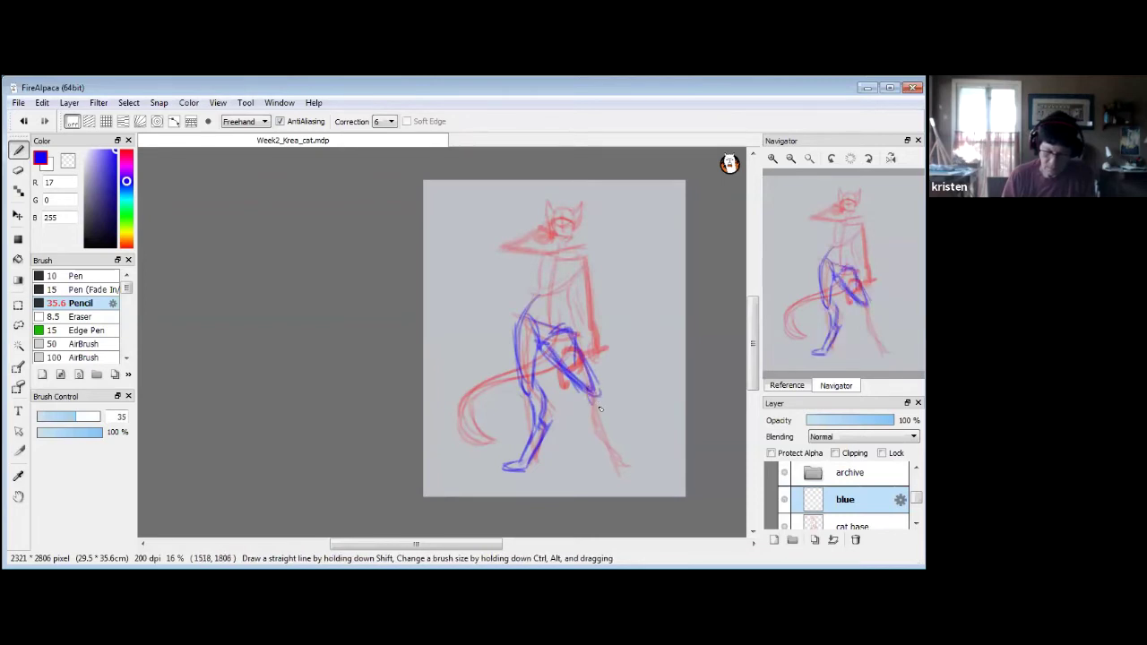
Draw the right lower leg stretching outward from the knee and finish it with a flat oval foot.
drag(599, 387, 615, 434)
mouse_move(599, 398)
mouse_down()
mouse_move(635, 468)
mouse_move(649, 468)
mouse_up()
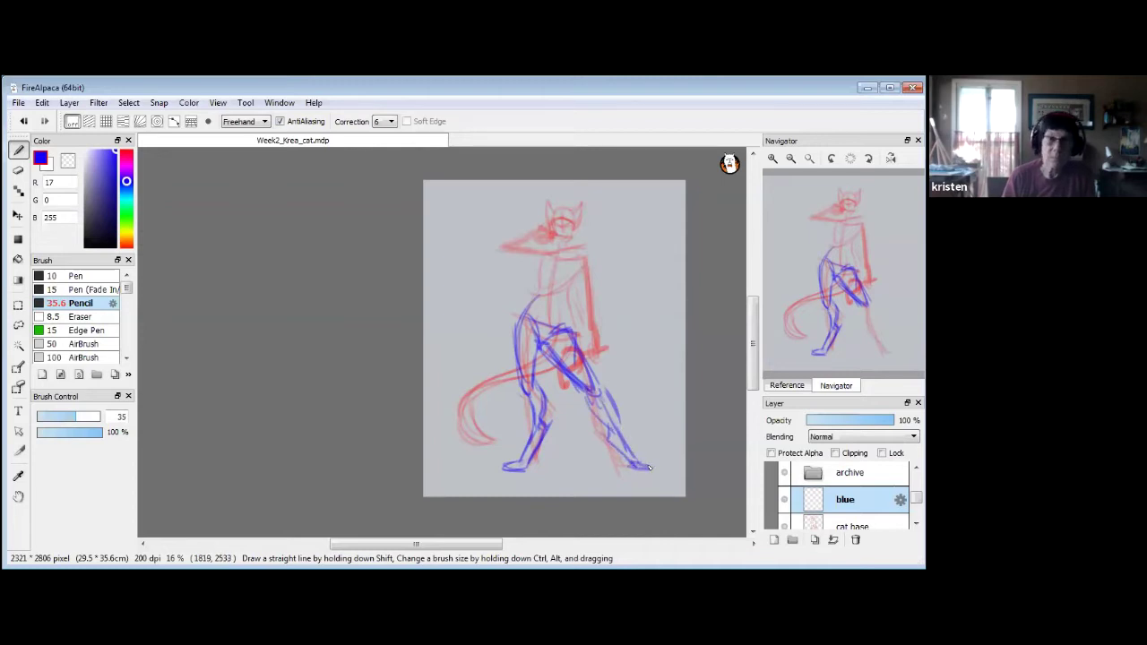
drag(602, 396, 658, 471)
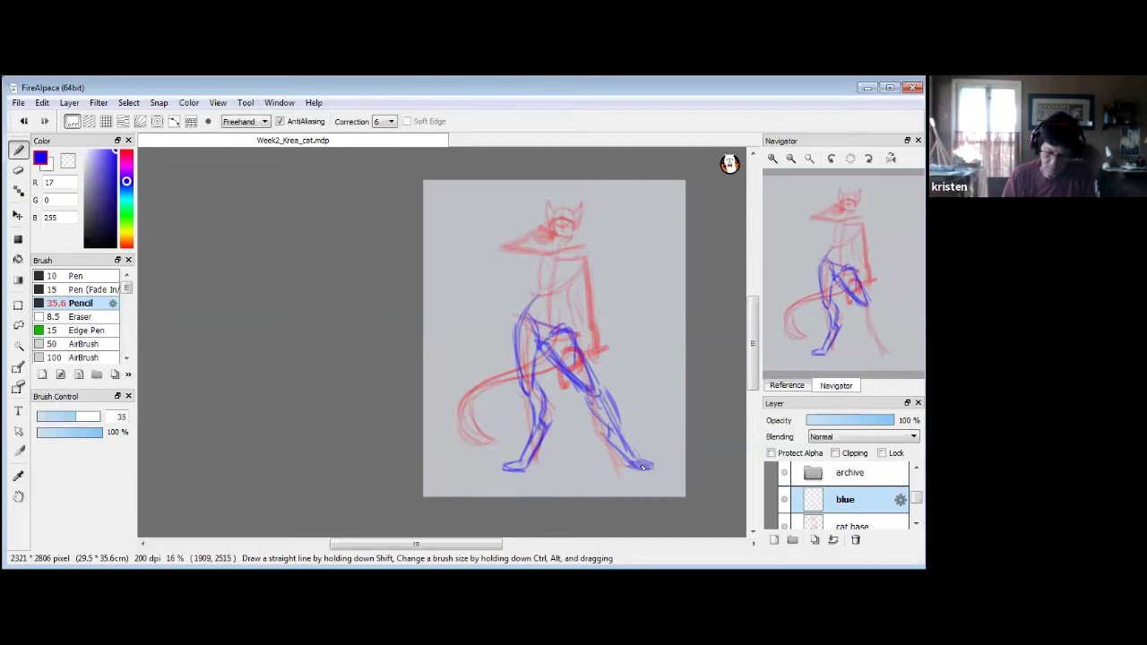
mouse_move(622, 466)
mouse_down()
mouse_move(656, 471)
mouse_move(635, 466)
mouse_up()
mouse_move(603, 425)
mouse_down()
mouse_move(626, 459)
mouse_move(643, 461)
mouse_up()
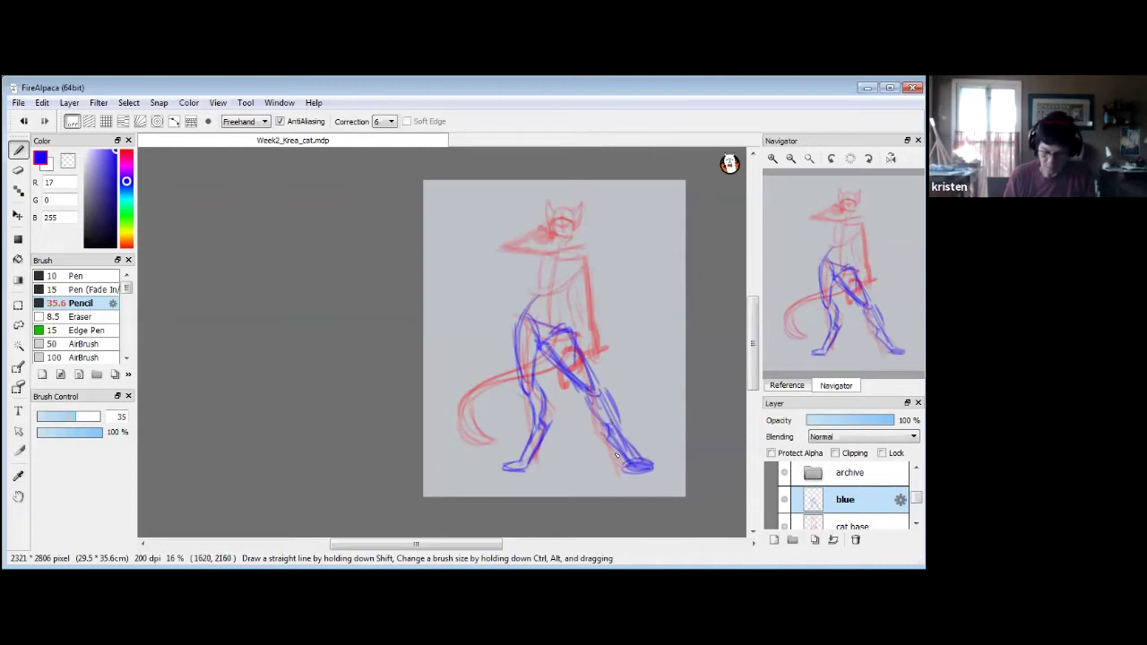
Try erasing stray lines beside the right shin, then reinforce the right leg's outline with the brush.
key(e)
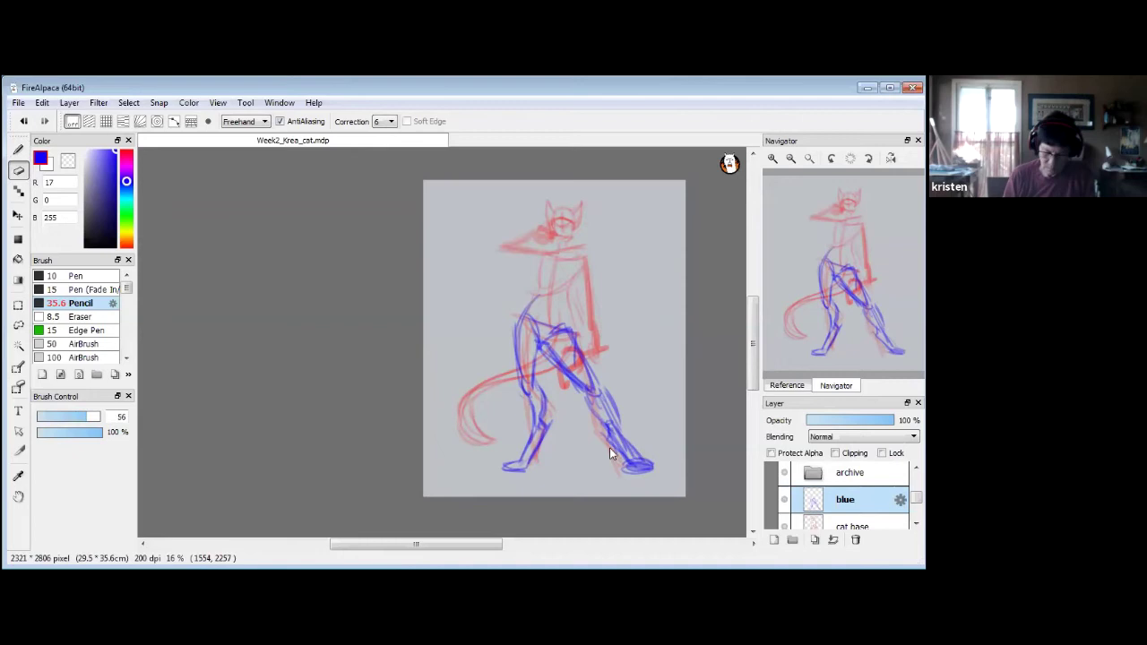
drag(606, 428, 621, 456)
key(ctrl+z)
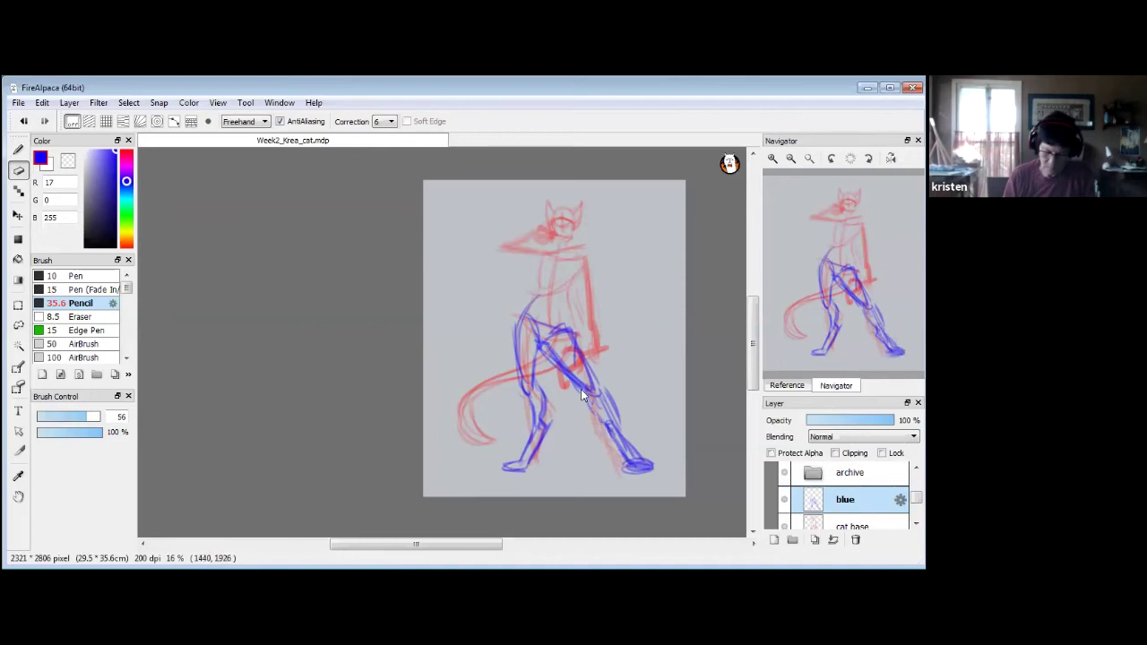
key(b)
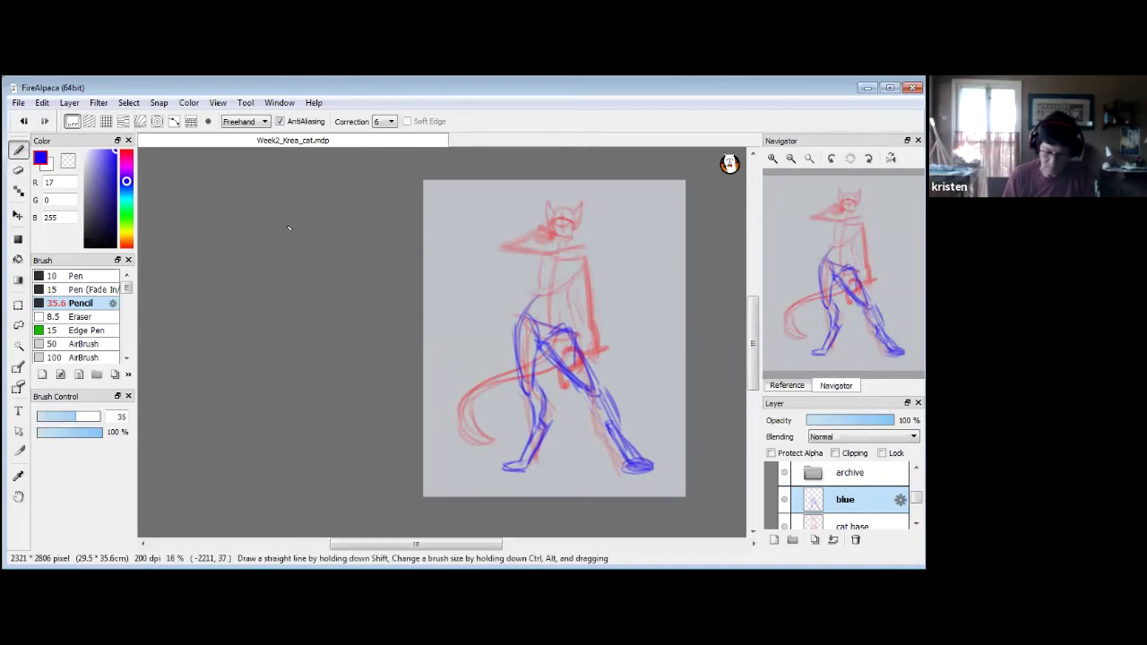
mouse_move(611, 431)
mouse_down()
mouse_move(607, 398)
mouse_move(598, 386)
mouse_move(606, 419)
mouse_move(585, 391)
mouse_move(612, 433)
mouse_move(601, 397)
mouse_move(632, 459)
mouse_up()
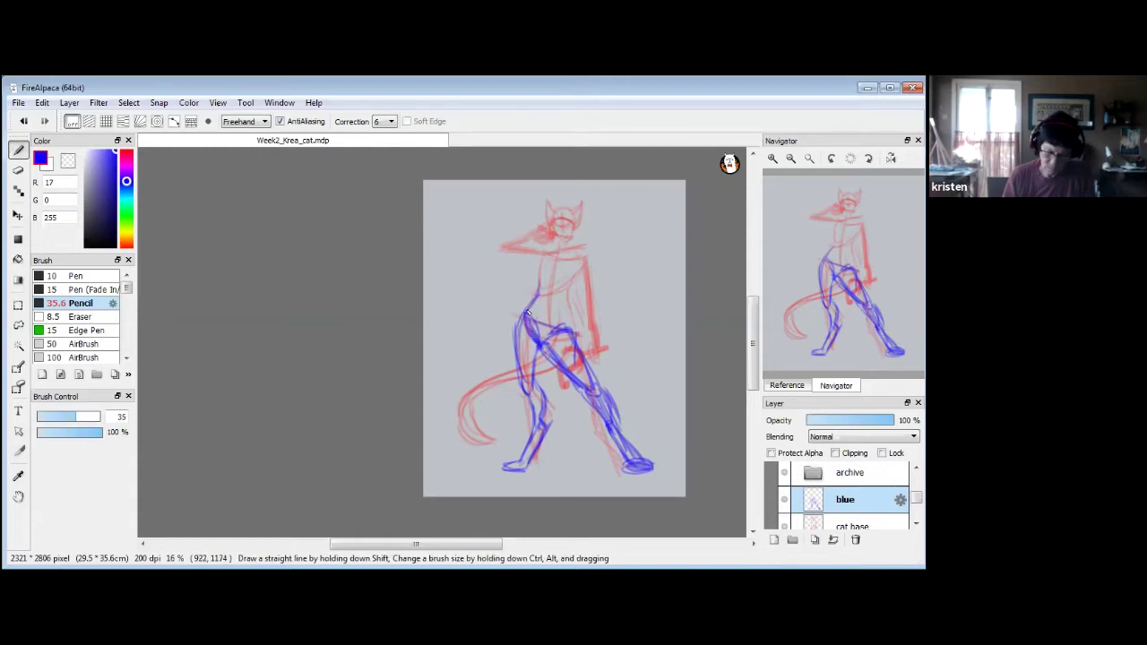
Sketch both sides of the blue torso from the hips up to the shoulders over the red pose.
drag(528, 302, 517, 359)
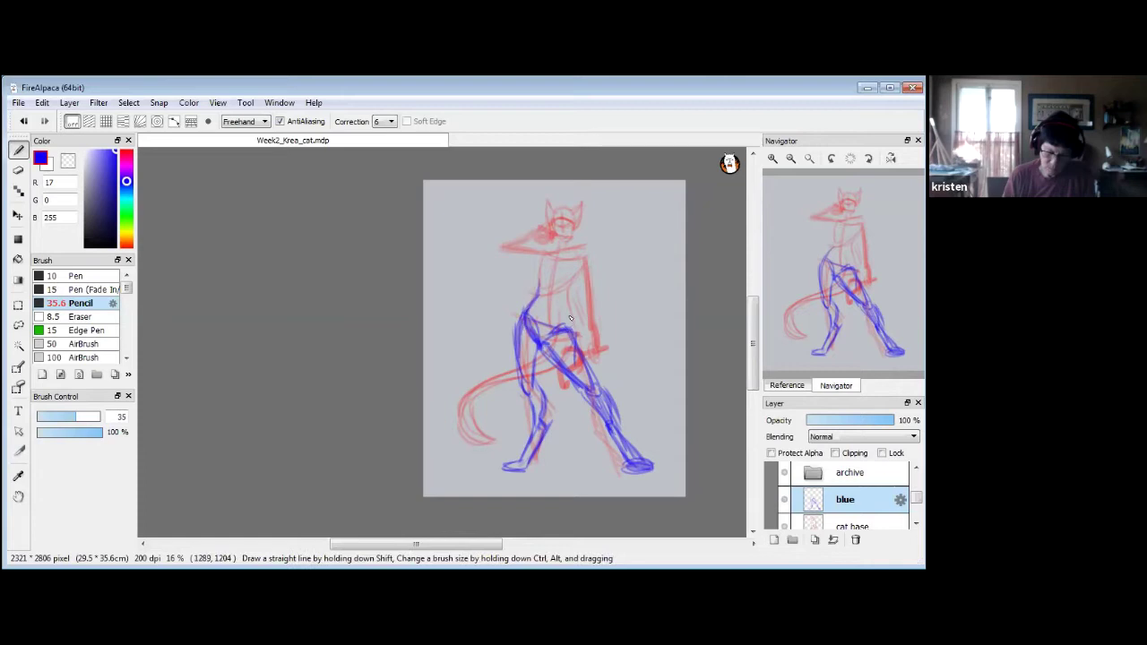
mouse_move(529, 312)
mouse_down()
mouse_move(550, 258)
mouse_move(577, 272)
mouse_move(570, 323)
mouse_move(574, 273)
mouse_move(571, 336)
mouse_up()
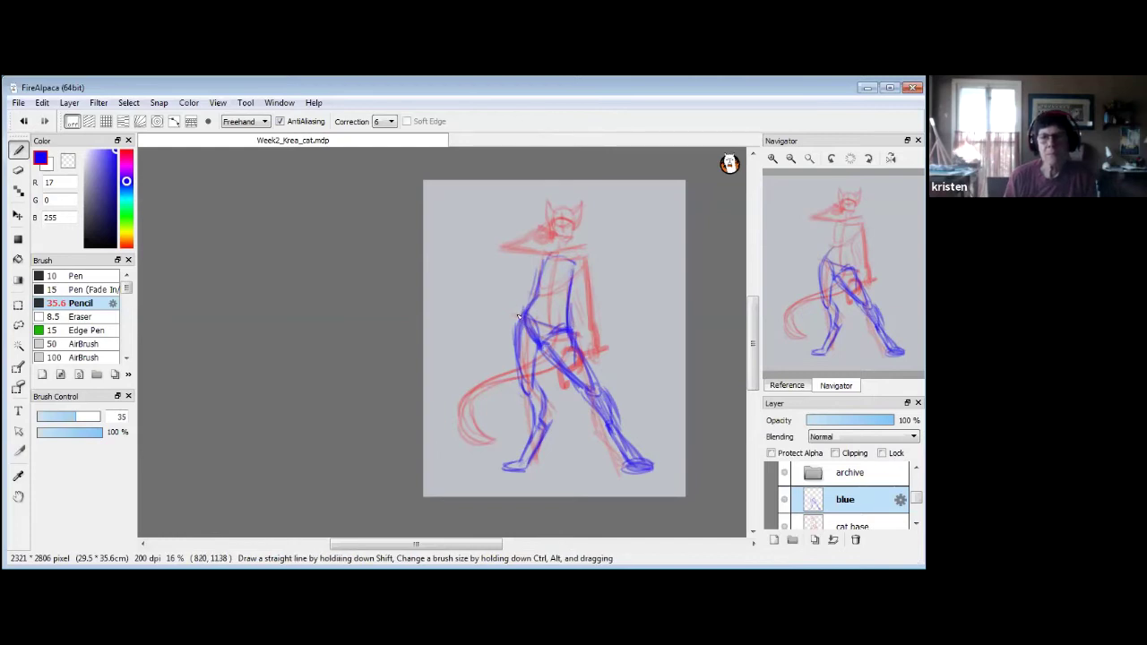
Erase the excess lines around the left hip and waist and redraw a cleaner contour into the thigh.
click(18, 171)
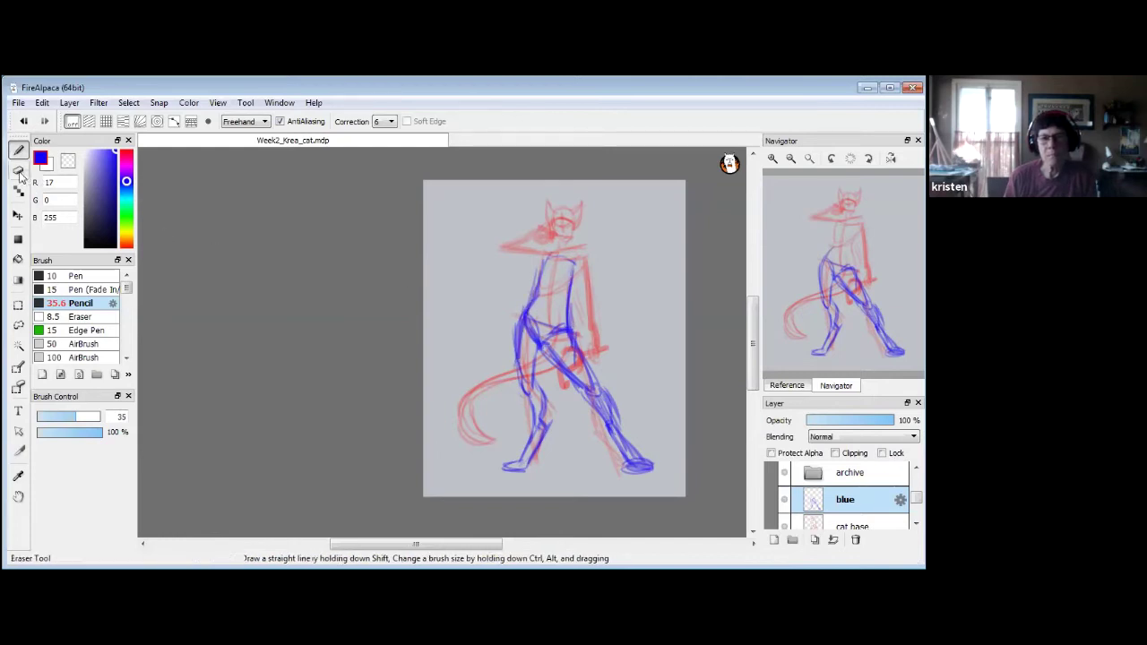
drag(532, 296, 515, 366)
drag(540, 273, 528, 331)
drag(540, 271, 520, 350)
drag(576, 308, 578, 331)
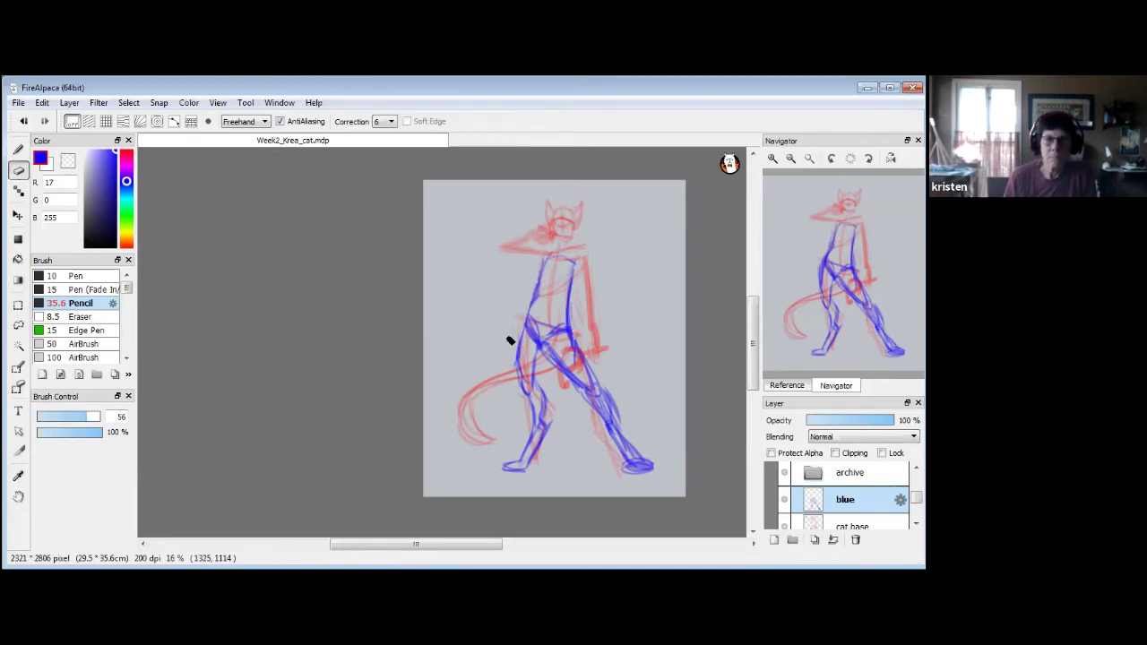
click(18, 150)
drag(527, 314, 520, 368)
drag(536, 292, 528, 327)
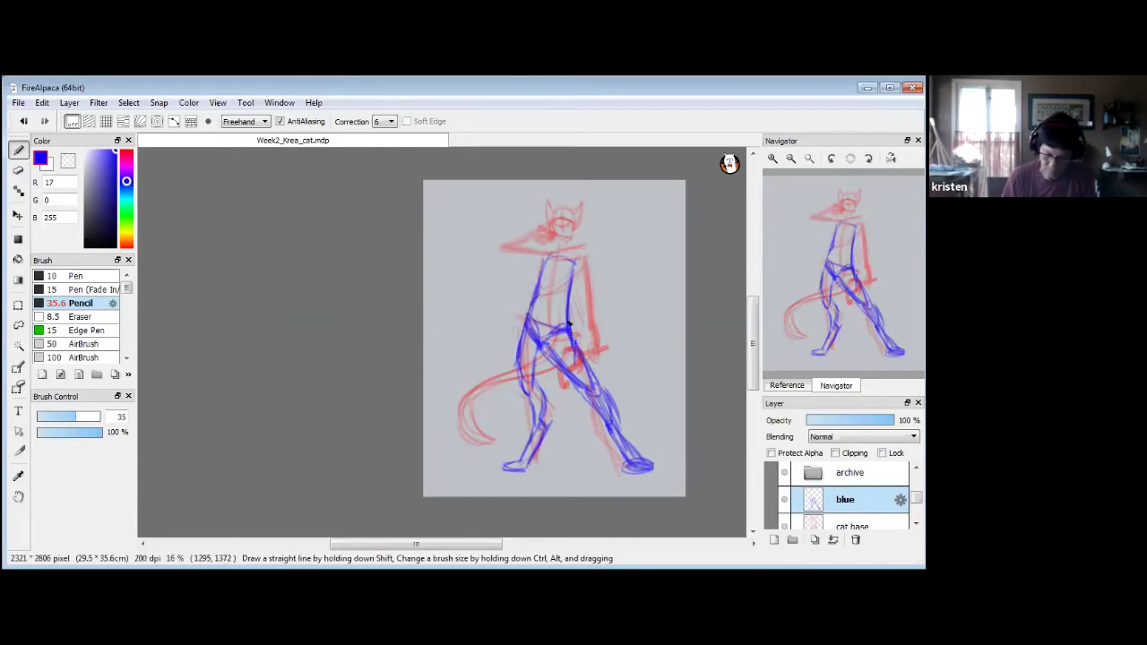
Draw the neck and sloping shoulders on top of the torso and set the stroke correction to 0.
mouse_move(775, 160)
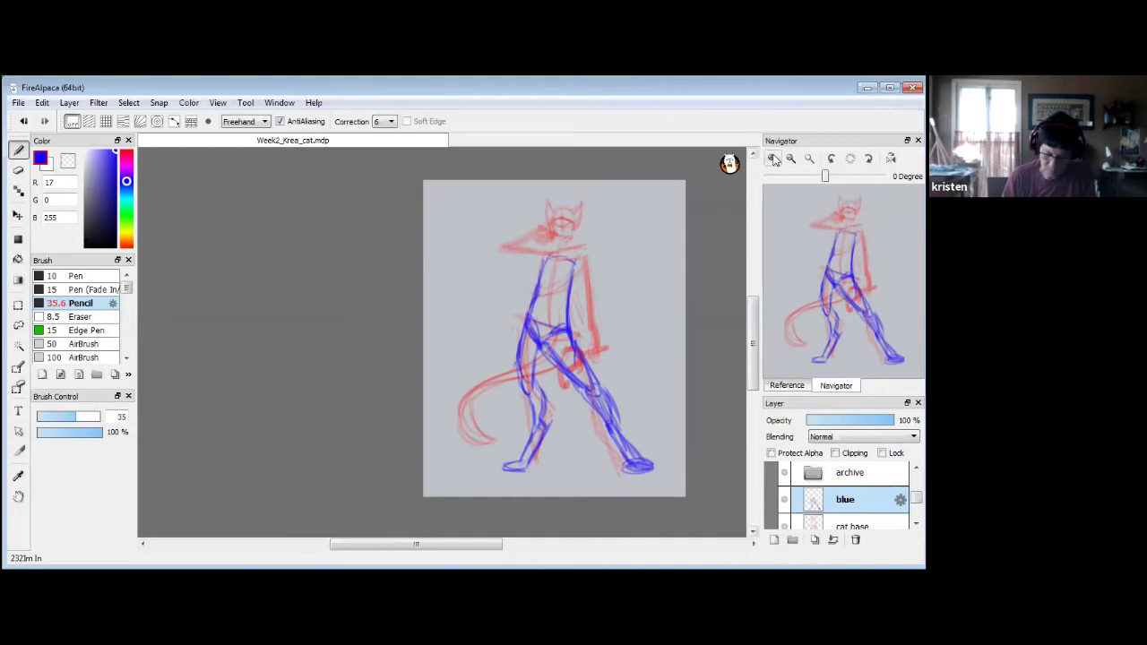
scroll(545, 294, up, 2)
drag(597, 317, 452, 269)
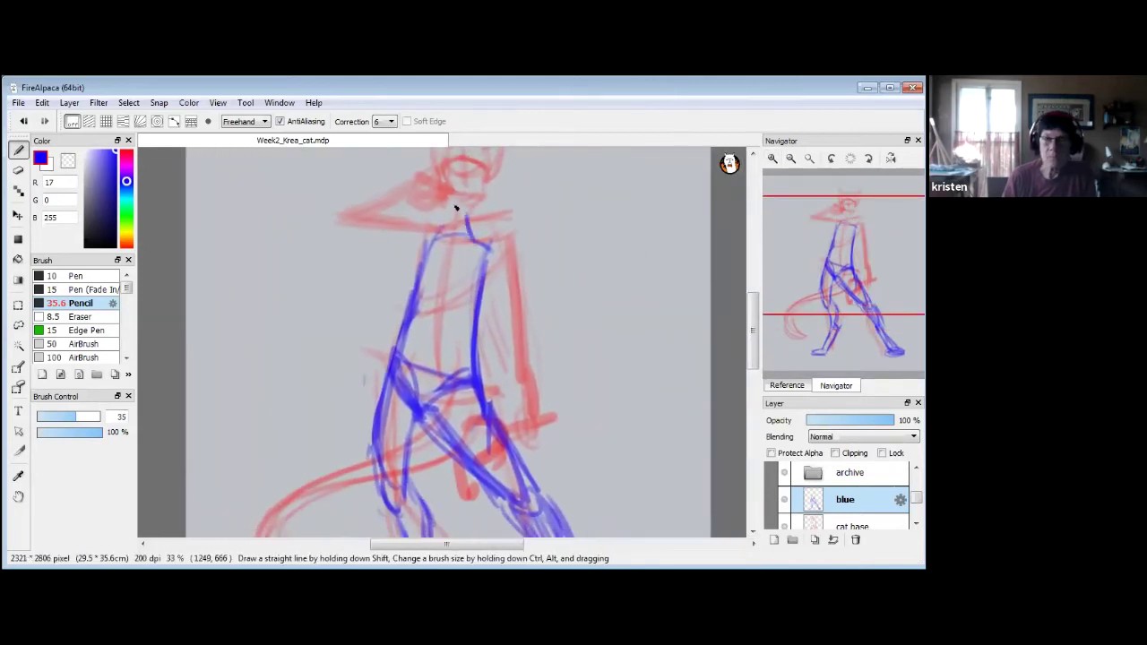
mouse_move(457, 217)
mouse_down()
mouse_move(425, 242)
mouse_move(481, 246)
mouse_up()
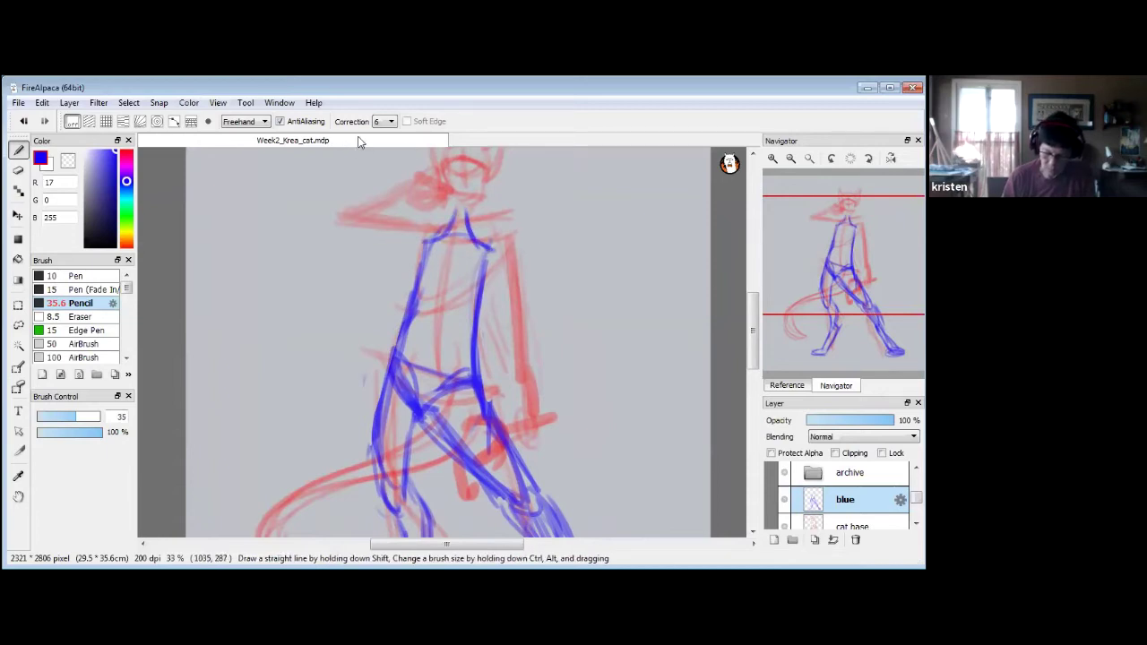
click(385, 121)
click(388, 134)
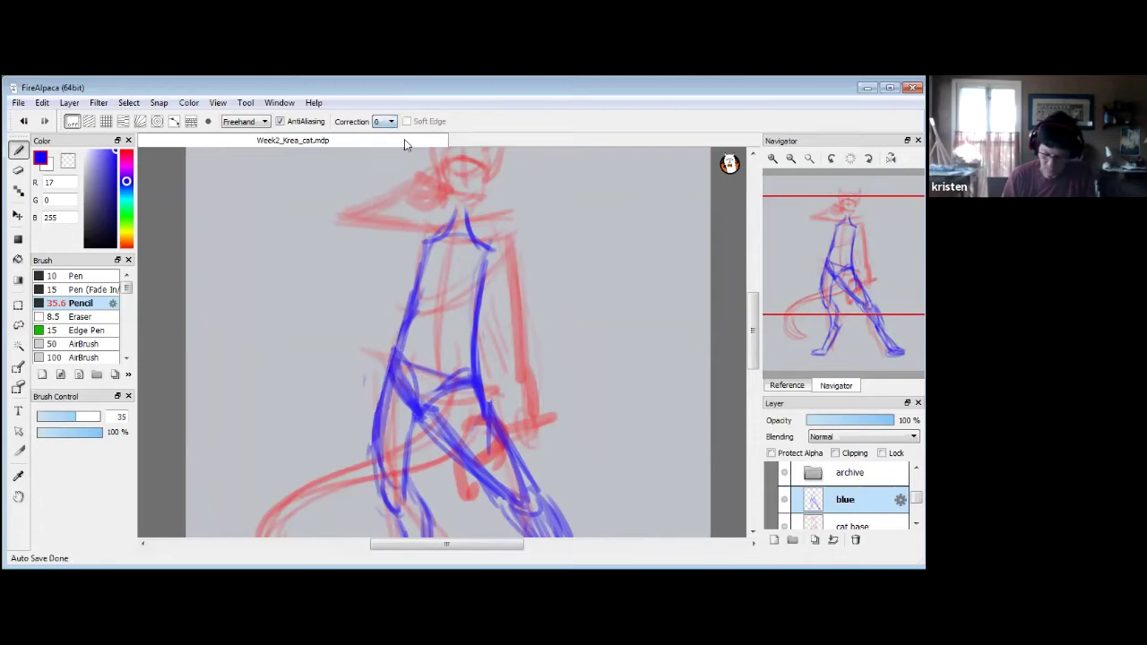
mouse_move(487, 279)
mouse_down()
mouse_move(456, 233)
mouse_move(502, 276)
mouse_move(515, 314)
mouse_move(492, 296)
mouse_move(489, 268)
mouse_up()
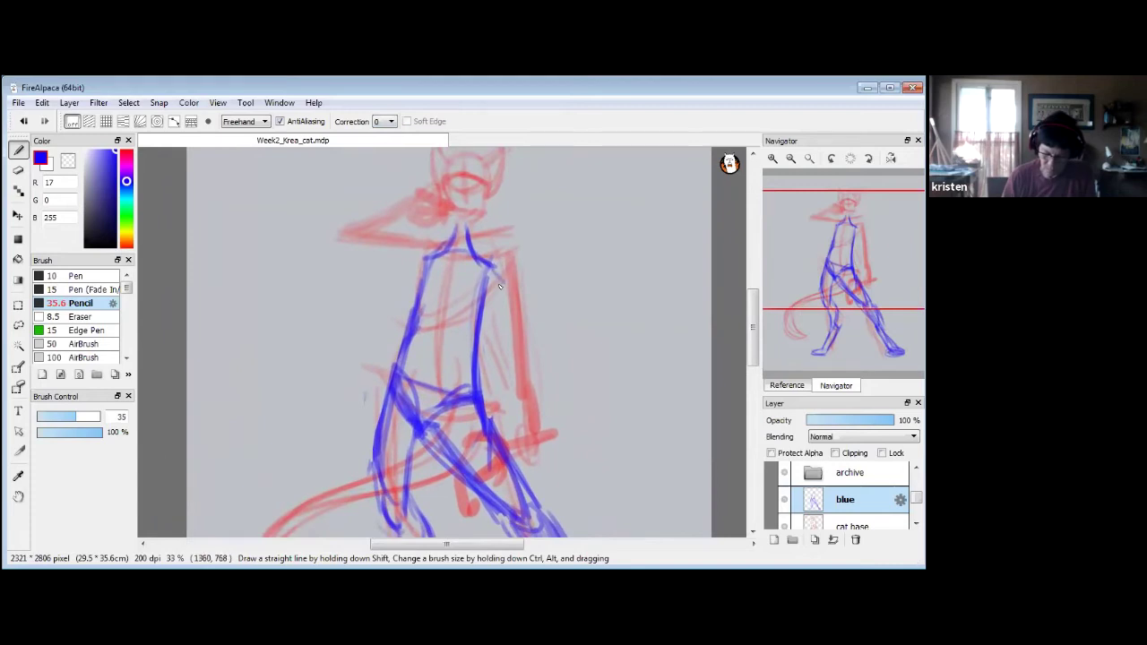
Sketch a hand study beside the figure's head with a rounded palm, a low thumb and spread fingers.
drag(620, 332, 554, 303)
drag(580, 229, 594, 269)
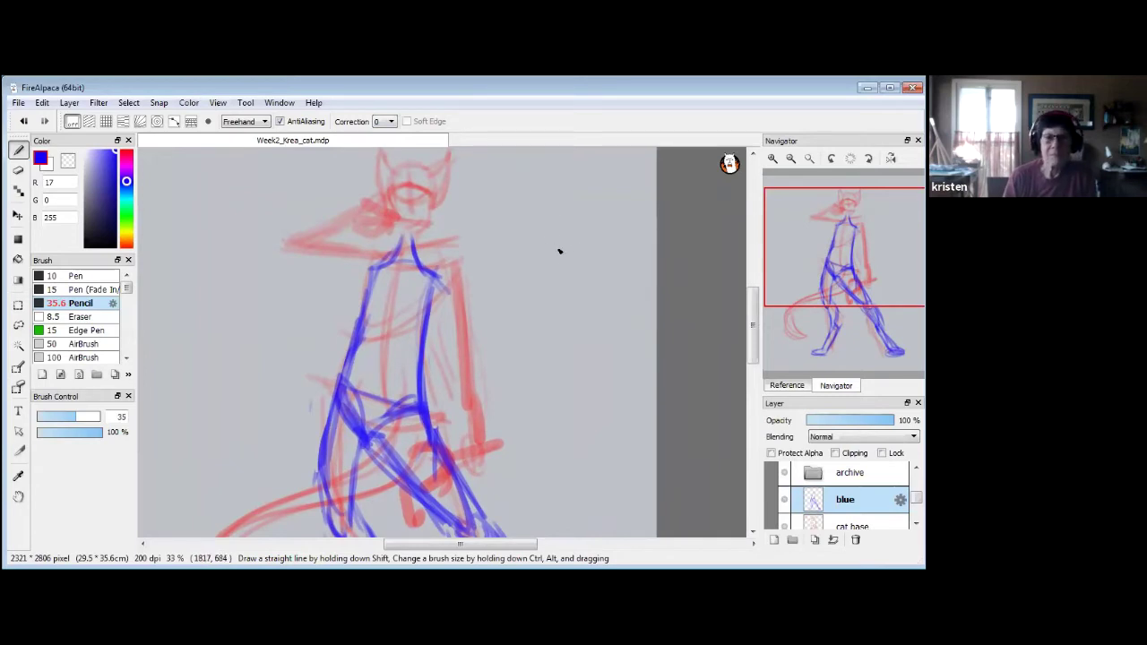
mouse_move(527, 219)
mouse_down()
mouse_move(504, 243)
mouse_move(557, 250)
mouse_move(557, 224)
mouse_move(556, 264)
mouse_move(573, 269)
mouse_move(513, 272)
mouse_move(504, 249)
mouse_move(535, 269)
mouse_move(502, 251)
mouse_move(518, 275)
mouse_move(557, 279)
mouse_move(529, 278)
mouse_move(564, 268)
mouse_up()
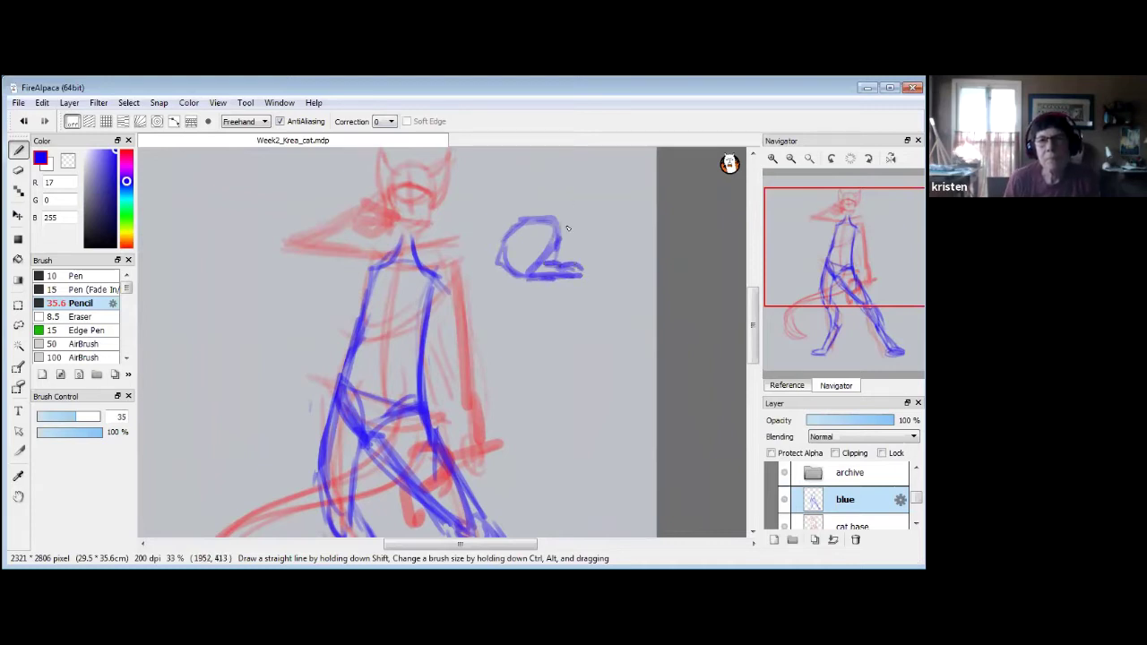
mouse_move(564, 216)
mouse_down()
mouse_move(598, 174)
mouse_move(556, 233)
mouse_move(572, 176)
mouse_move(557, 219)
mouse_move(554, 168)
mouse_move(536, 176)
mouse_move(517, 220)
mouse_up()
Start a second hand study below the first with a curved knuckle line and a bent, pointed finger.
drag(754, 329, 754, 337)
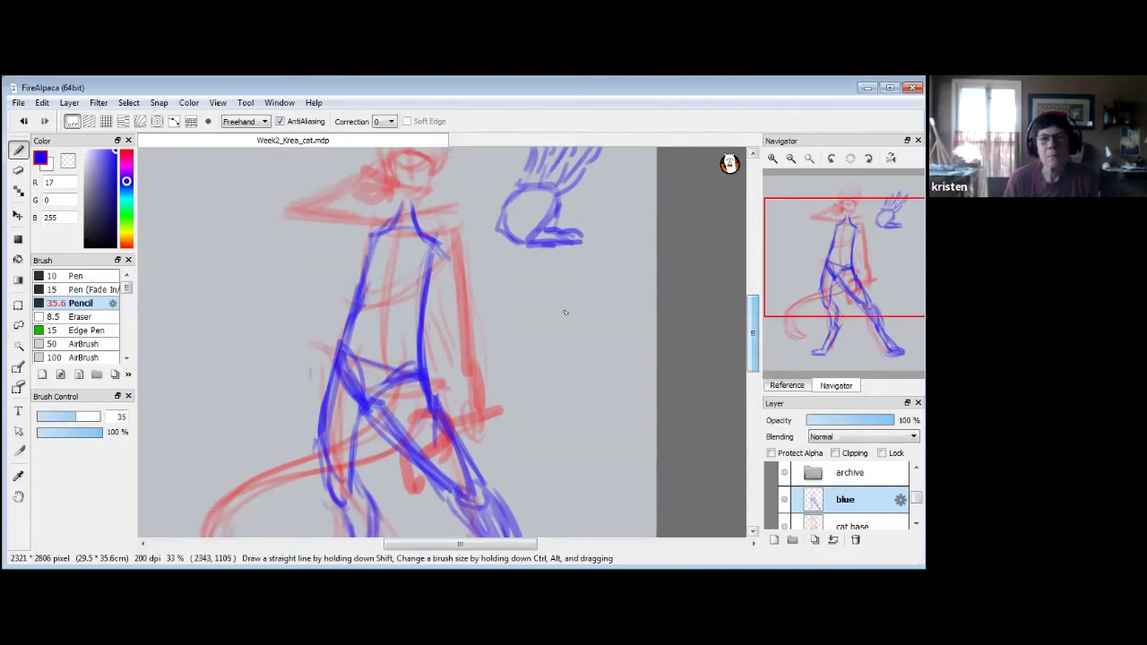
mouse_move(515, 336)
mouse_down()
mouse_move(528, 310)
mouse_move(566, 314)
mouse_move(570, 346)
mouse_up()
mouse_move(524, 305)
mouse_down()
mouse_move(559, 309)
mouse_move(587, 272)
mouse_move(562, 305)
mouse_up()
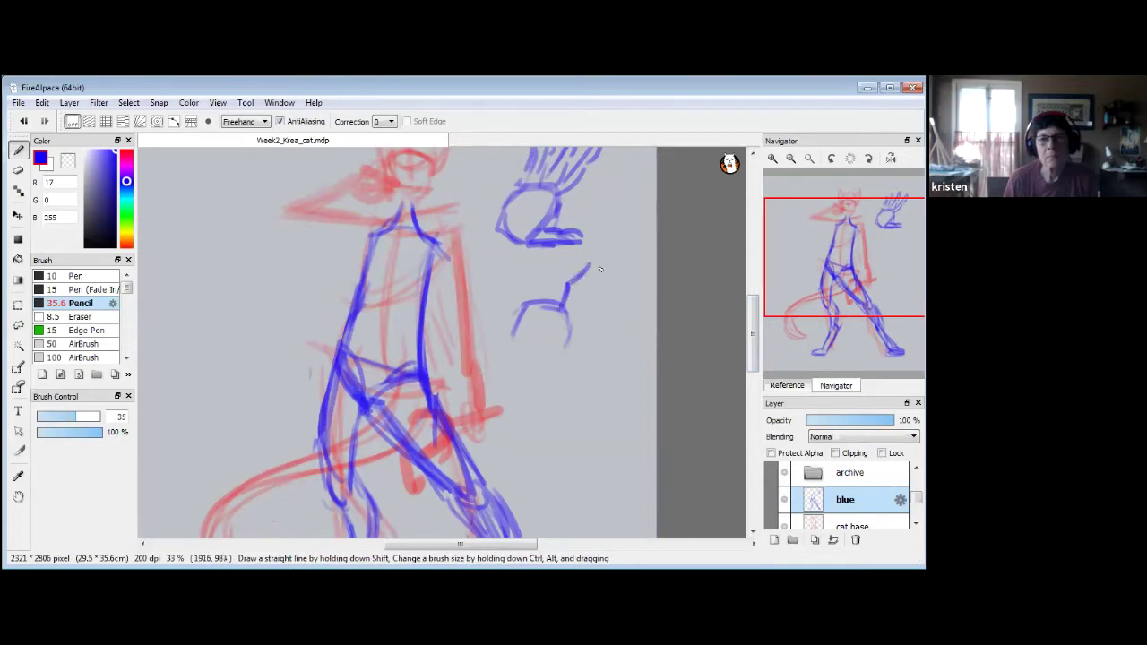
drag(589, 267, 568, 285)
drag(565, 292, 588, 266)
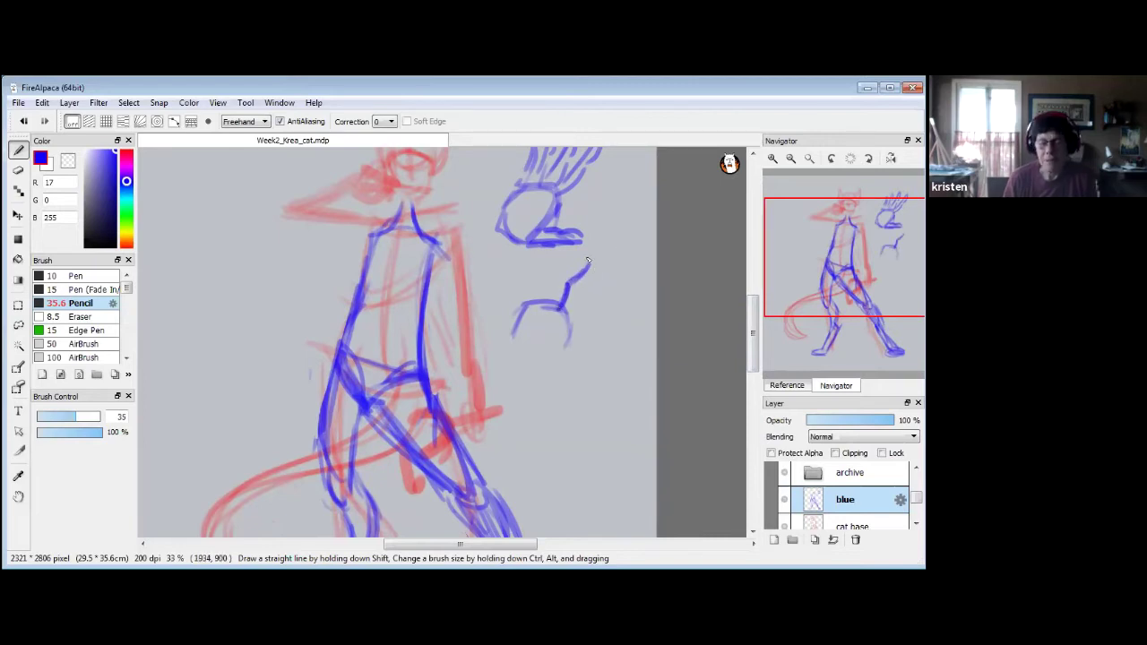
drag(597, 269, 575, 320)
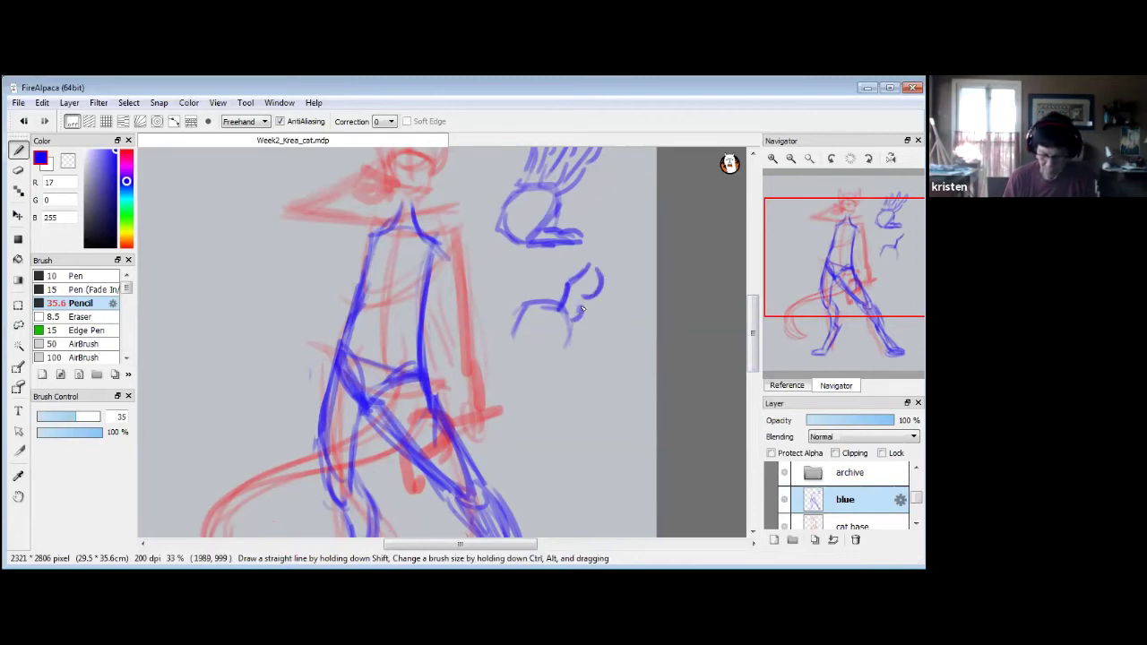
drag(602, 266, 597, 260)
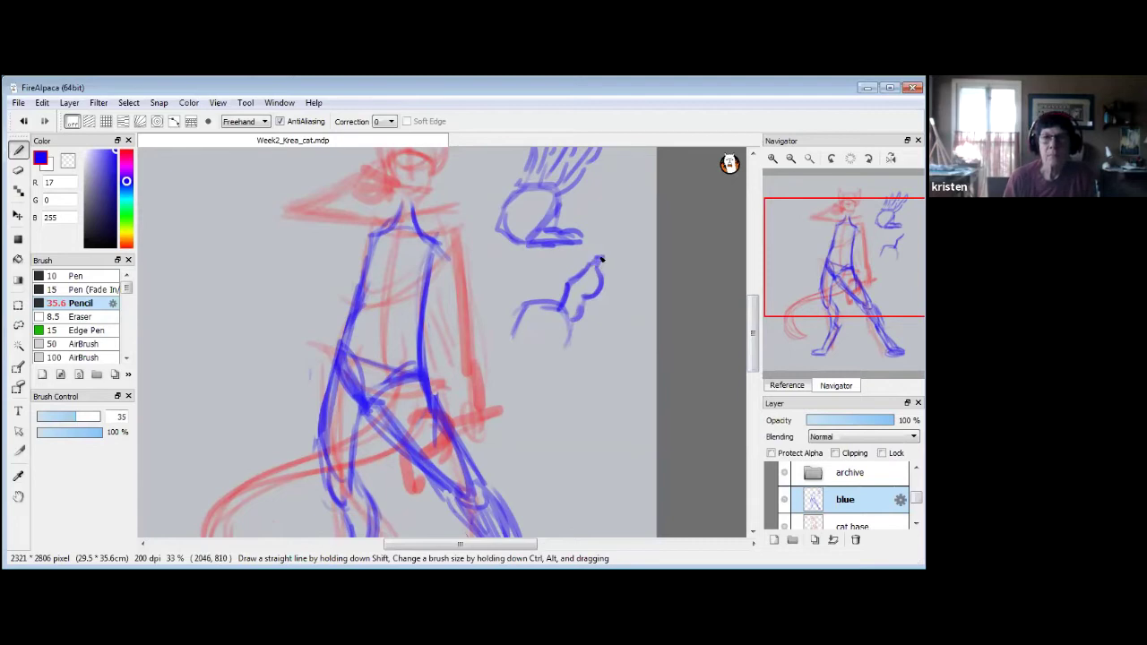
Complete the second hand study with the remaining clawed fingers, a curved thumb and two long wrist lines.
mouse_move(548, 301)
mouse_down()
mouse_move(584, 264)
mouse_move(539, 305)
mouse_move(559, 280)
mouse_up()
mouse_move(578, 322)
mouse_down()
mouse_move(569, 340)
mouse_move(590, 332)
mouse_move(610, 348)
mouse_move(581, 366)
mouse_move(536, 368)
mouse_move(571, 367)
mouse_up()
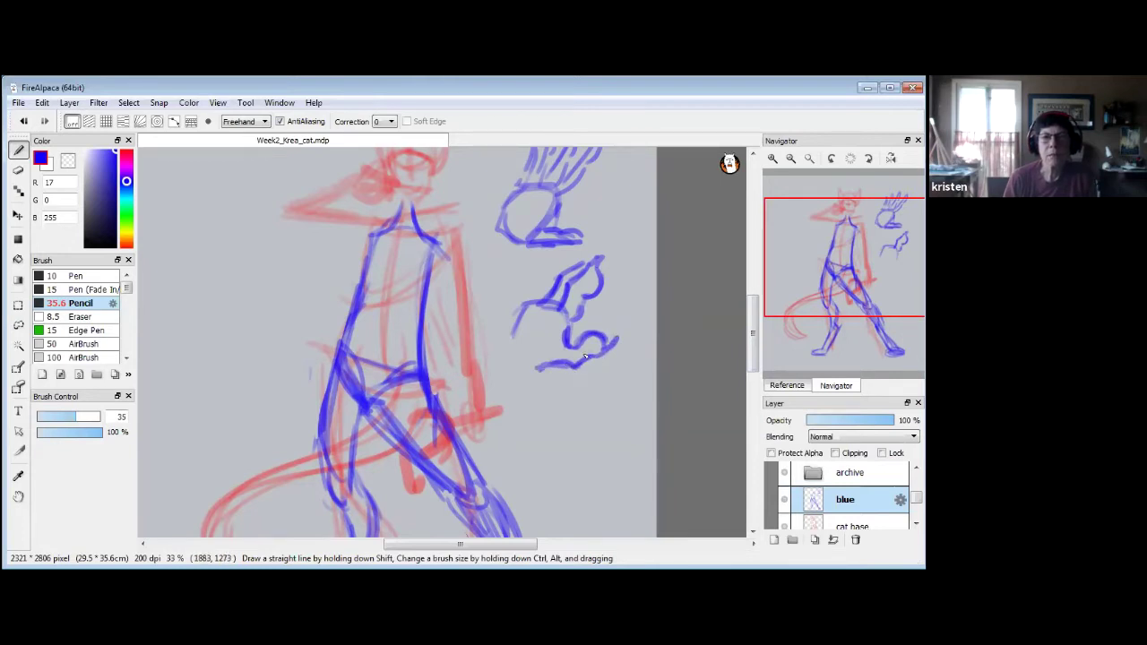
mouse_move(538, 300)
mouse_down()
mouse_move(548, 267)
mouse_move(534, 261)
mouse_move(504, 358)
mouse_move(527, 402)
mouse_move(531, 462)
mouse_up()
drag(508, 339, 493, 403)
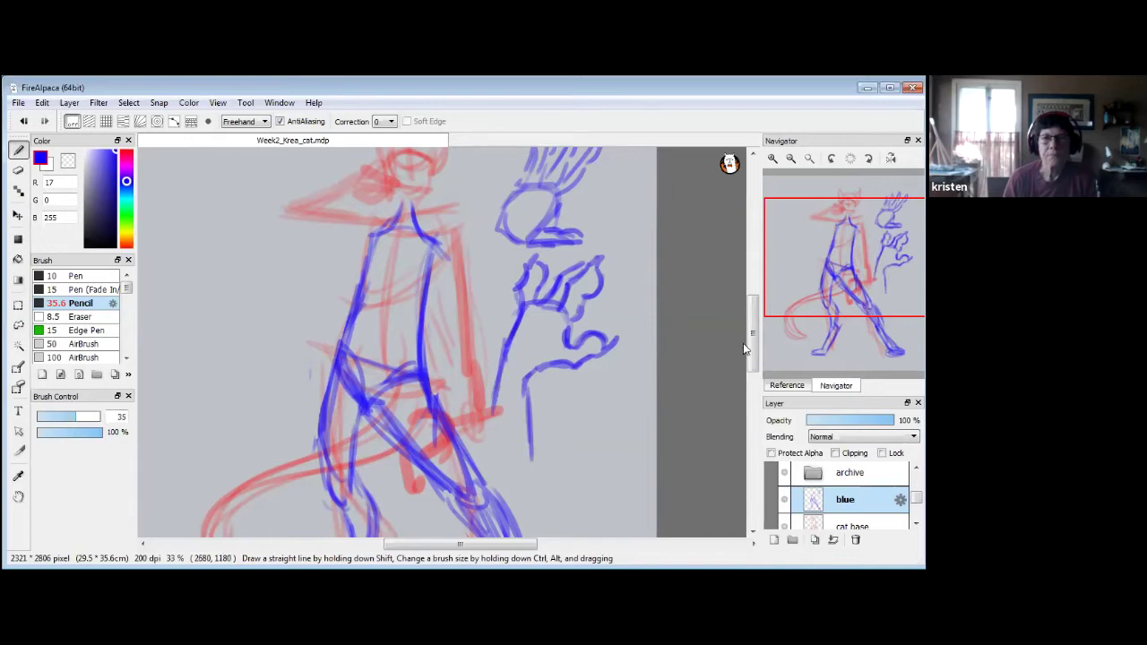
scroll(750, 332, up, 3)
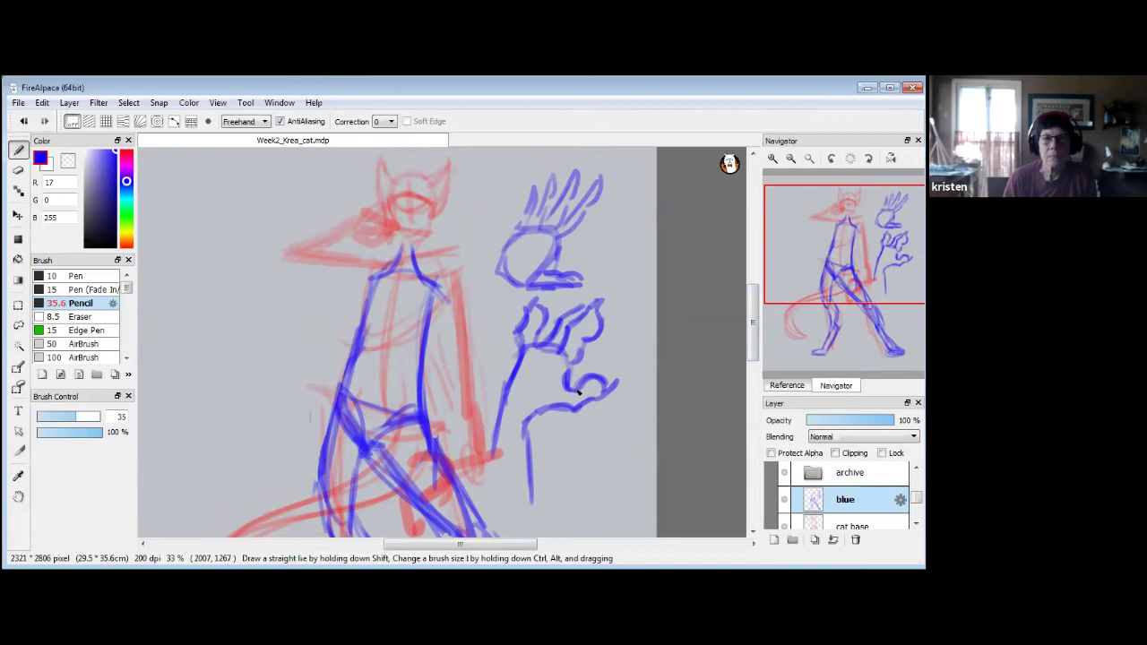
Switch to the Pen brush at size 6.5 for finer work on the raised hand near the face.
drag(454, 309, 476, 322)
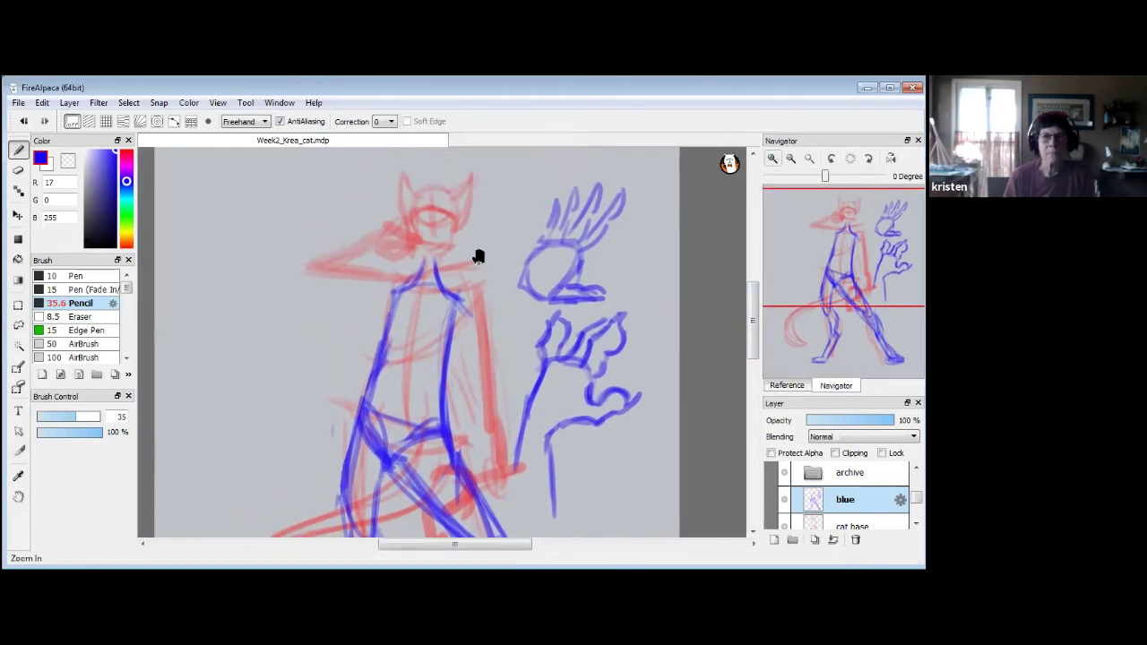
scroll(499, 371, up, 5)
click(51, 418)
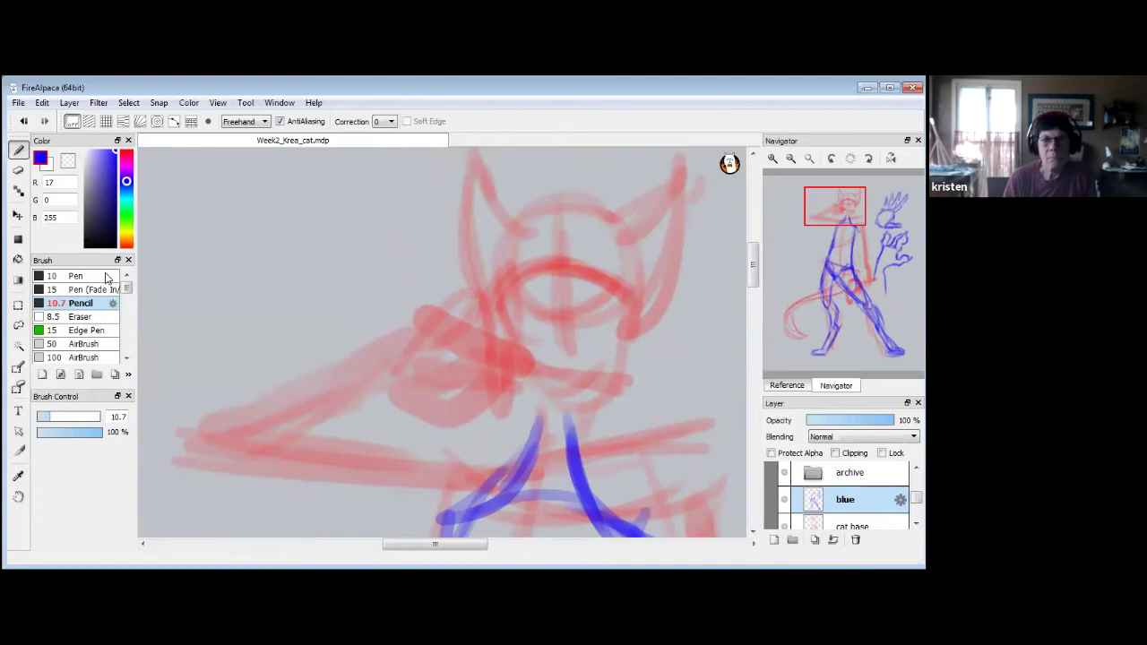
key([)
key([)
key([)
key([)
key([)
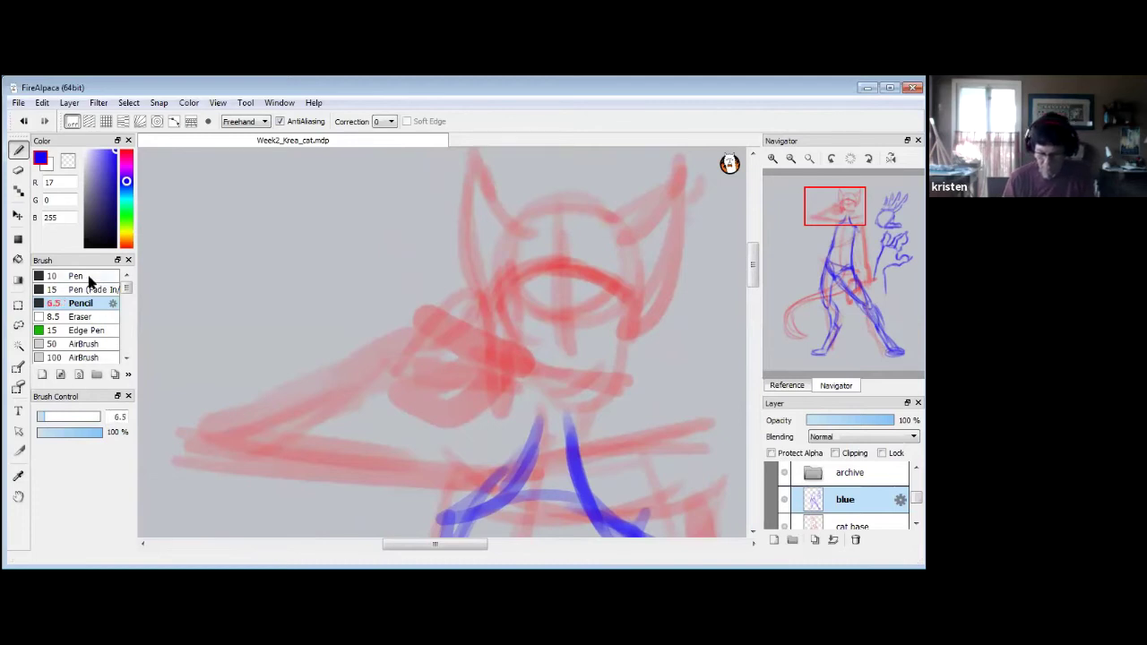
click(89, 282)
Draw the raised hand's rounded palm and clawed finger, with a thin straight line extending from the fingertip across the face.
drag(537, 310, 472, 269)
mouse_move(385, 281)
mouse_down()
mouse_move(419, 272)
mouse_move(391, 281)
mouse_move(445, 266)
mouse_up()
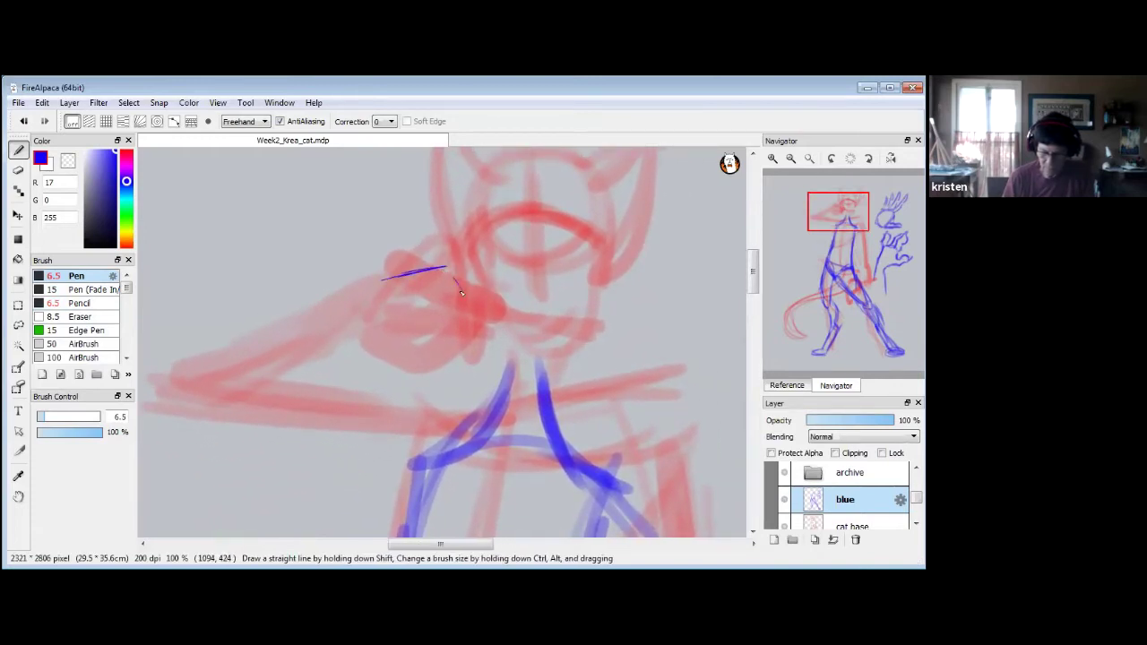
mouse_move(457, 307)
mouse_down()
mouse_move(421, 342)
mouse_move(369, 325)
mouse_up()
drag(387, 272, 375, 330)
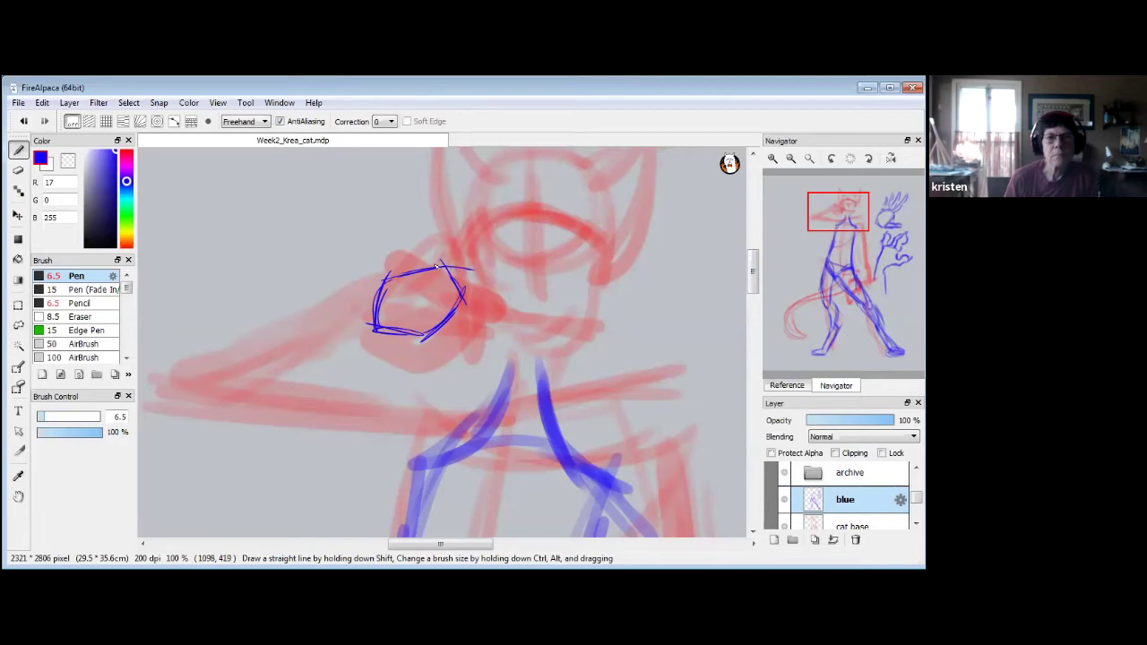
drag(457, 267, 504, 285)
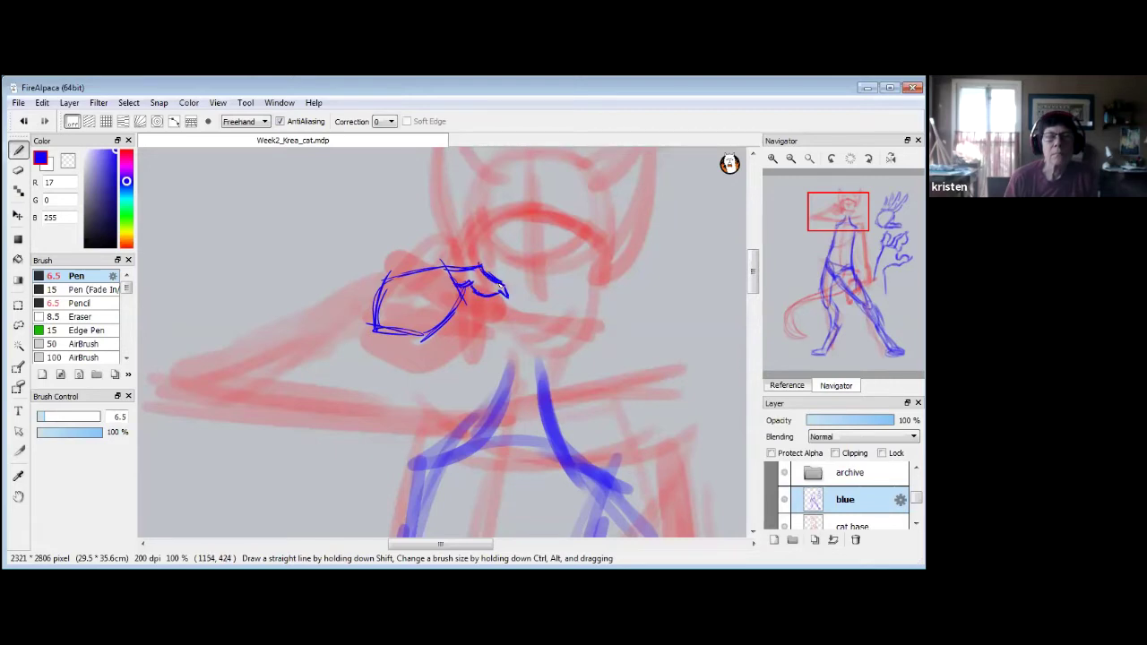
mouse_move(498, 296)
mouse_down()
mouse_move(565, 309)
mouse_move(606, 295)
mouse_up()
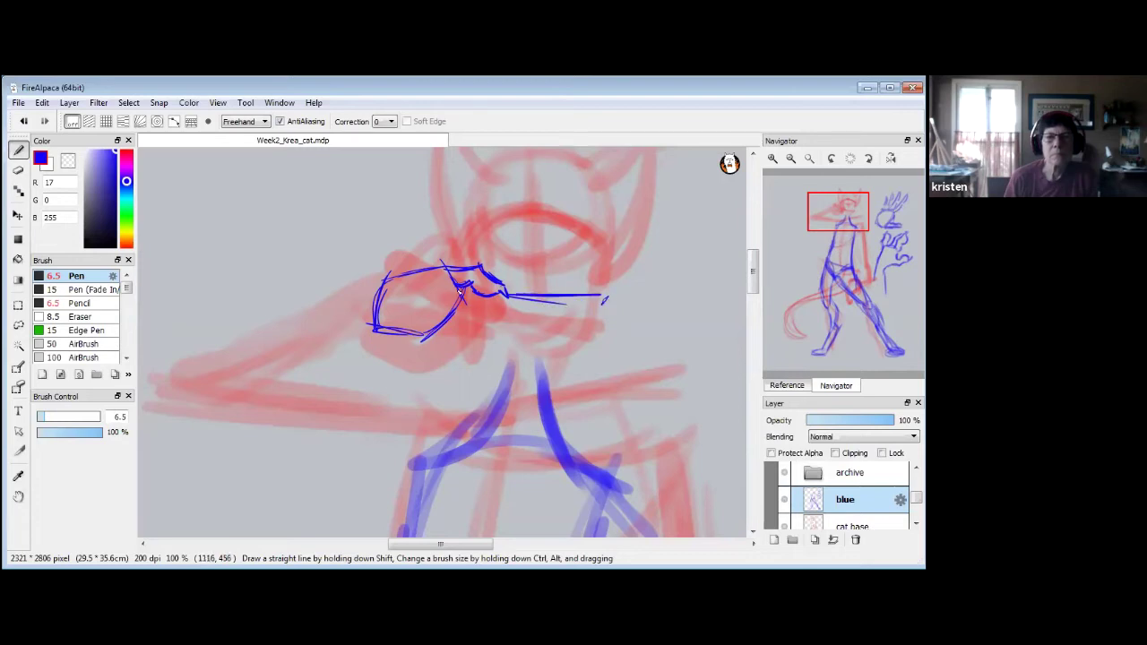
Add the curled fingers under the raised palm and sketch the wrist and upper forearm line.
mouse_move(466, 322)
mouse_down()
mouse_move(440, 337)
mouse_move(433, 311)
mouse_move(439, 348)
mouse_move(427, 354)
mouse_move(413, 347)
mouse_move(423, 336)
mouse_move(381, 334)
mouse_up()
key(space)
drag(389, 377, 438, 331)
mouse_move(425, 237)
mouse_down()
mouse_move(358, 275)
mouse_move(378, 290)
mouse_move(437, 231)
mouse_move(385, 263)
mouse_move(387, 296)
mouse_move(325, 287)
mouse_move(289, 299)
mouse_move(346, 276)
mouse_up()
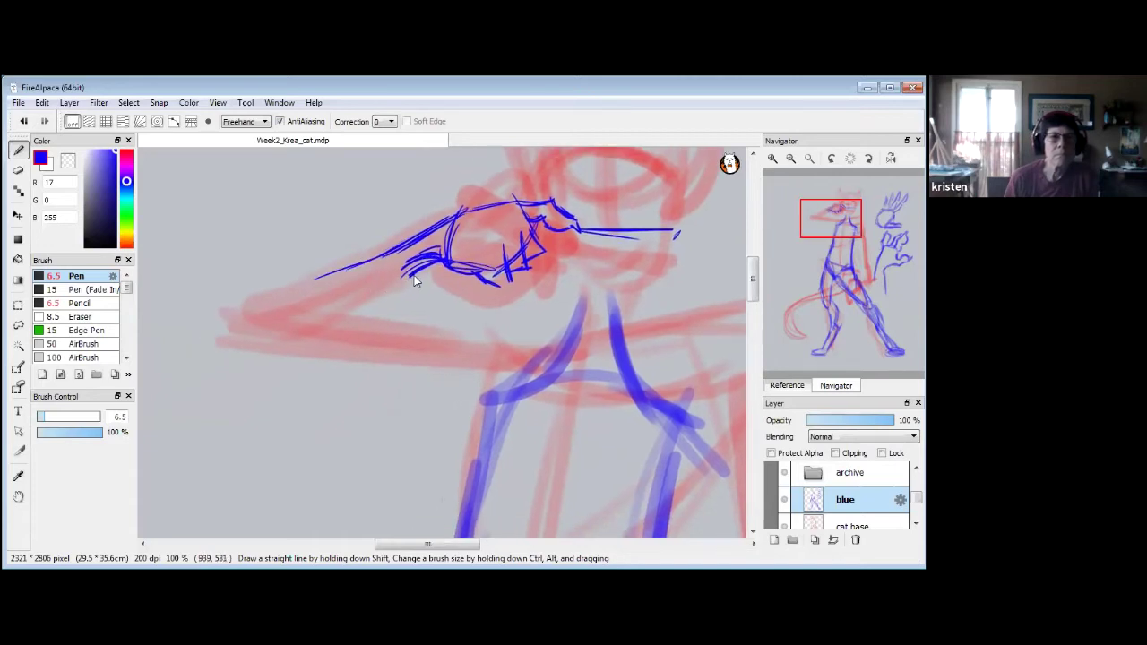
Sketch the raised arm's forearm, pointed elbow and upper arm, joining it to the shoulder and side of the torso.
drag(401, 281, 295, 330)
mouse_move(260, 326)
mouse_down()
mouse_move(285, 274)
mouse_move(261, 308)
mouse_move(278, 282)
mouse_move(338, 263)
mouse_move(292, 267)
mouse_move(387, 253)
mouse_up()
drag(268, 334, 401, 362)
mouse_move(352, 312)
mouse_down()
mouse_move(498, 363)
mouse_move(519, 384)
mouse_up()
drag(389, 348, 469, 427)
drag(423, 331, 463, 414)
mouse_move(448, 345)
mouse_down()
mouse_move(518, 391)
mouse_move(499, 379)
mouse_up()
drag(430, 359, 475, 443)
drag(446, 332, 518, 388)
drag(335, 337, 475, 384)
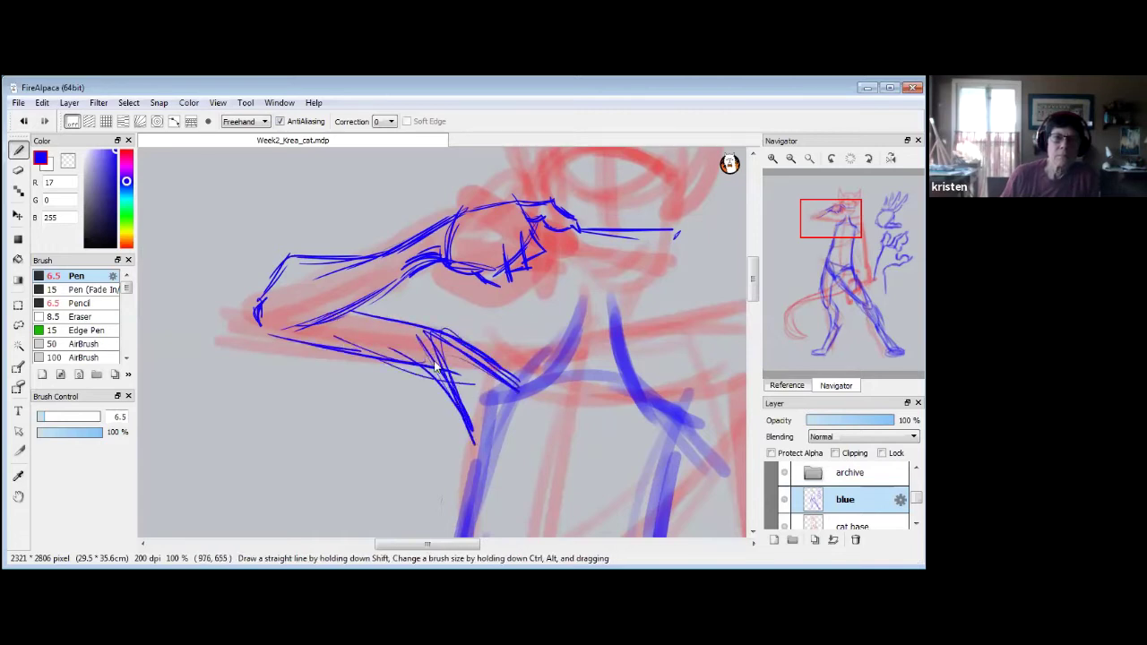
Erase the bulging outer forearm line and the inner forearm line near the elbow.
click(18, 169)
mouse_move(269, 285)
mouse_down()
mouse_move(281, 263)
mouse_move(356, 258)
mouse_move(315, 262)
mouse_up()
mouse_move(295, 320)
mouse_down()
mouse_move(405, 287)
mouse_move(371, 288)
mouse_up()
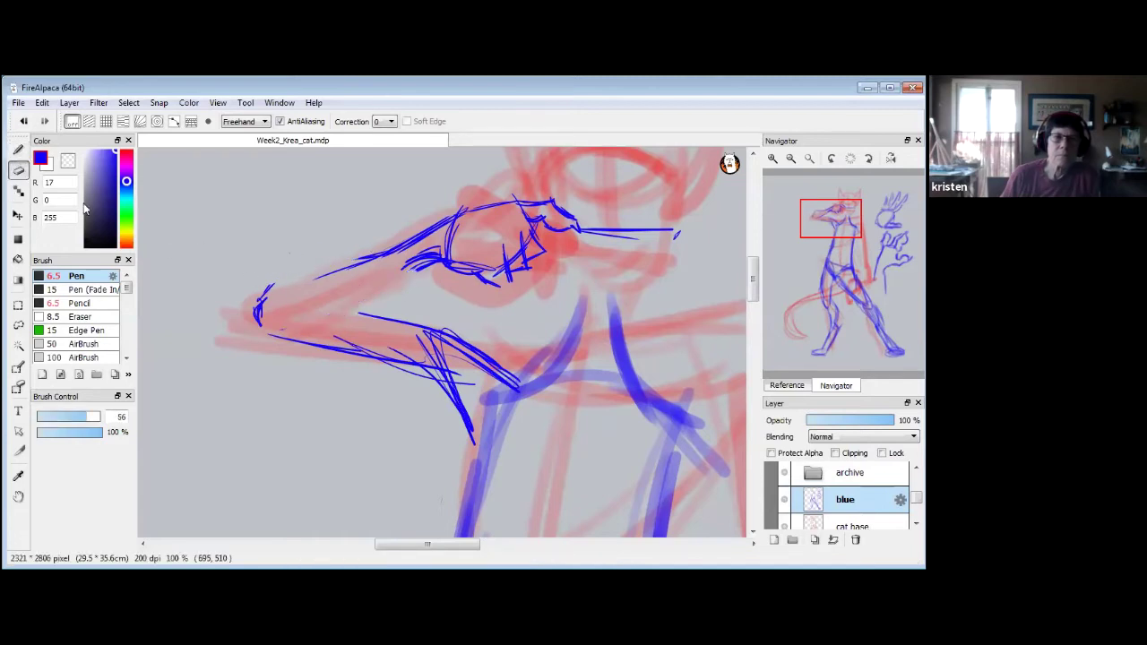
Redraw the forearm with a straighter outer edge to the elbow and a curved inner edge, reinforcing the elbow's underside.
click(18, 151)
mouse_move(269, 288)
mouse_down()
mouse_move(438, 232)
mouse_move(235, 304)
mouse_up()
mouse_move(410, 269)
mouse_down()
mouse_move(367, 305)
mouse_move(303, 321)
mouse_move(412, 265)
mouse_up()
drag(276, 333, 307, 342)
drag(261, 312, 303, 336)
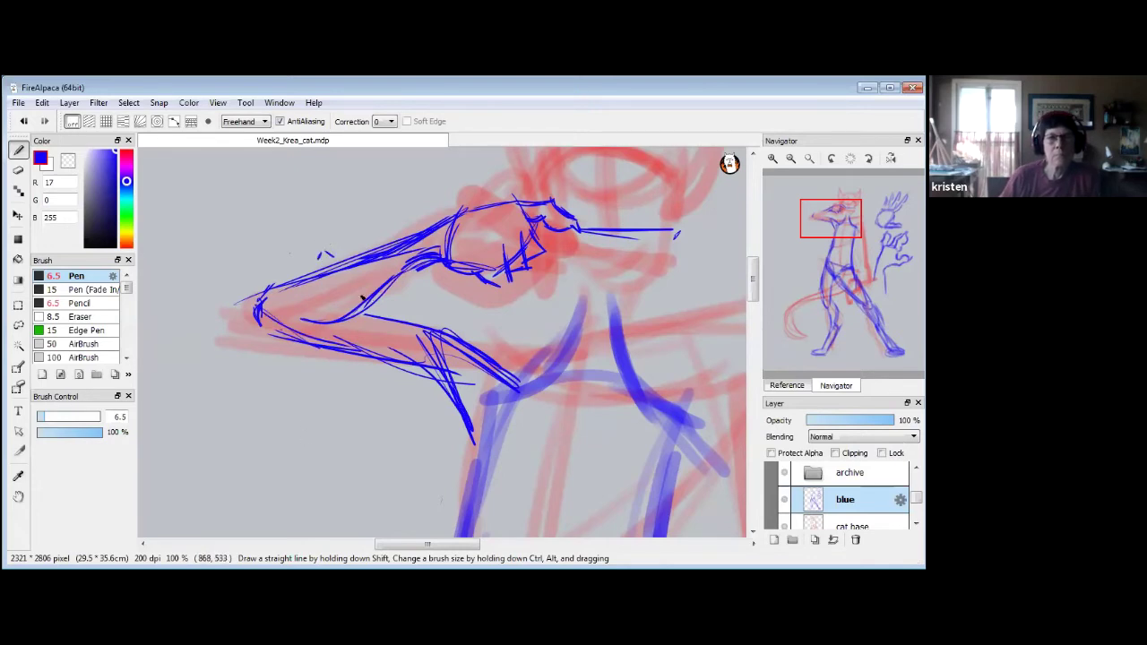
drag(385, 310, 397, 309)
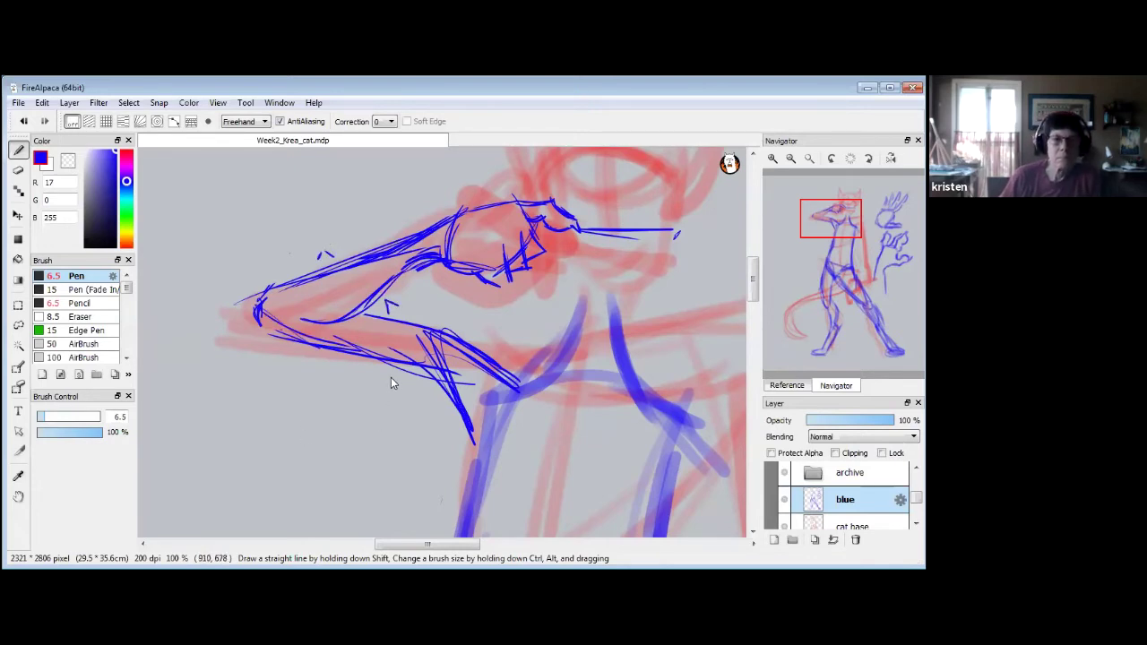
key(ctrl+z)
key(ctrl+z)
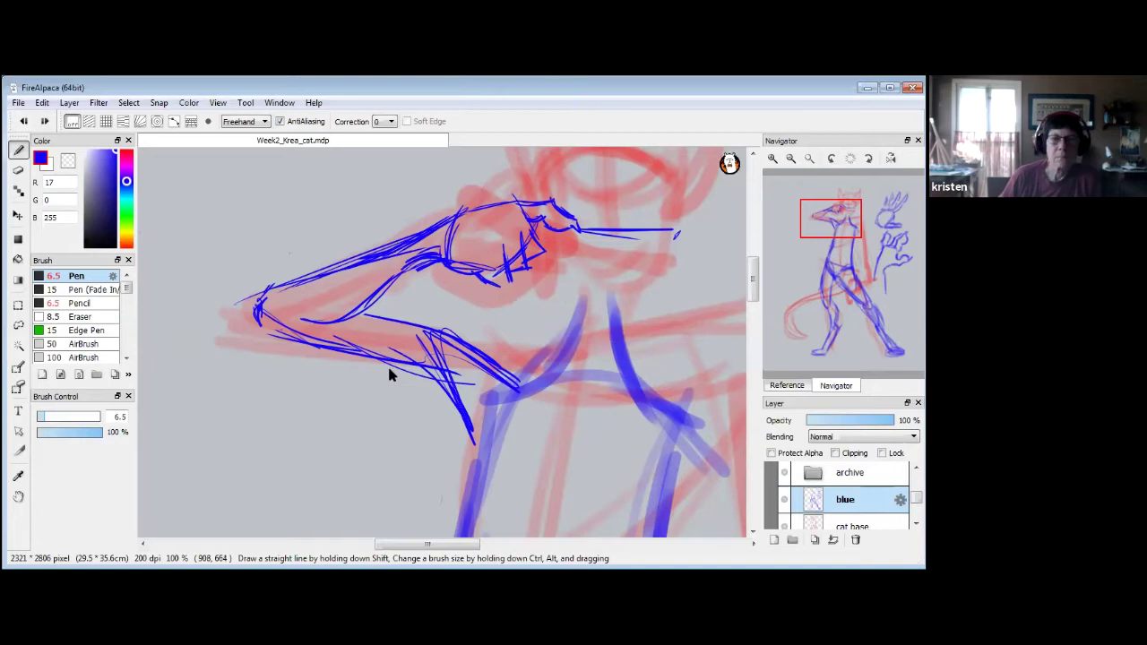
mouse_move(578, 339)
mouse_down()
mouse_move(510, 346)
mouse_move(562, 357)
mouse_move(572, 383)
mouse_up()
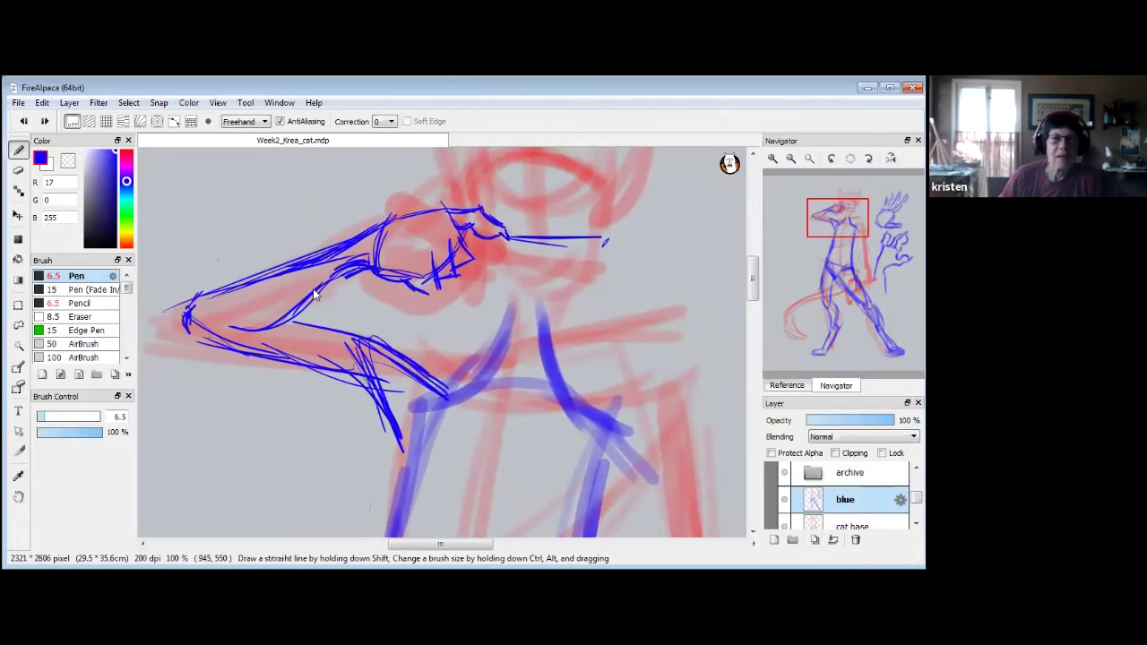
drag(643, 319, 617, 302)
click(792, 159)
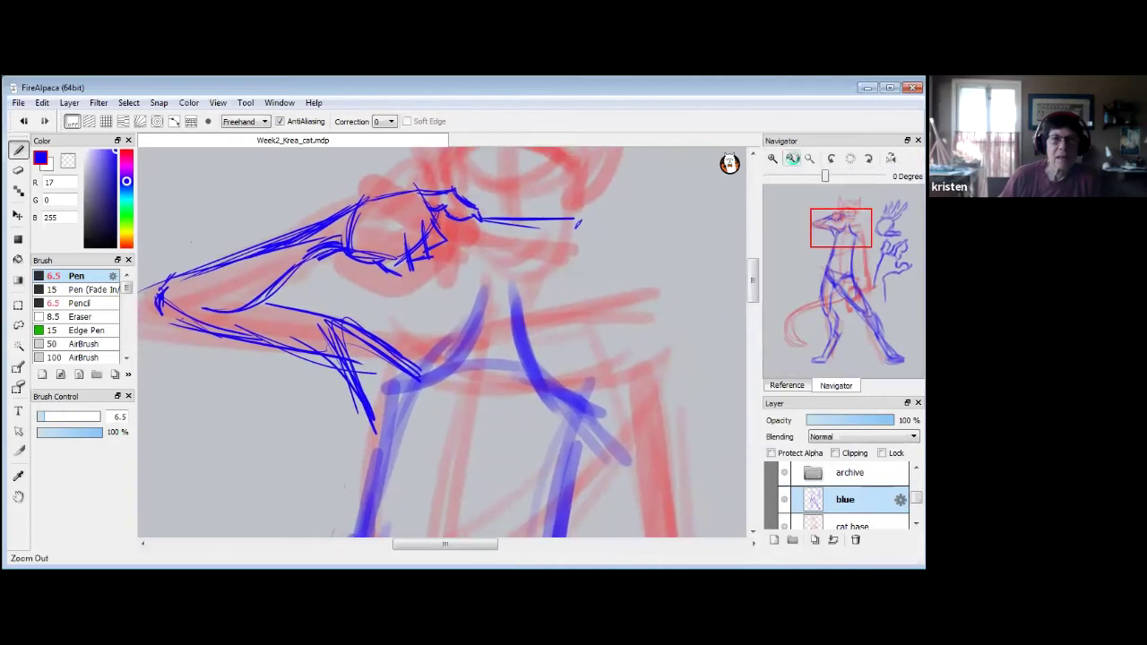
Lasso the cat's blue left-hand leg, rotate it so the foot swings inward, and shift it slightly toward the other leg.
drag(477, 403, 474, 376)
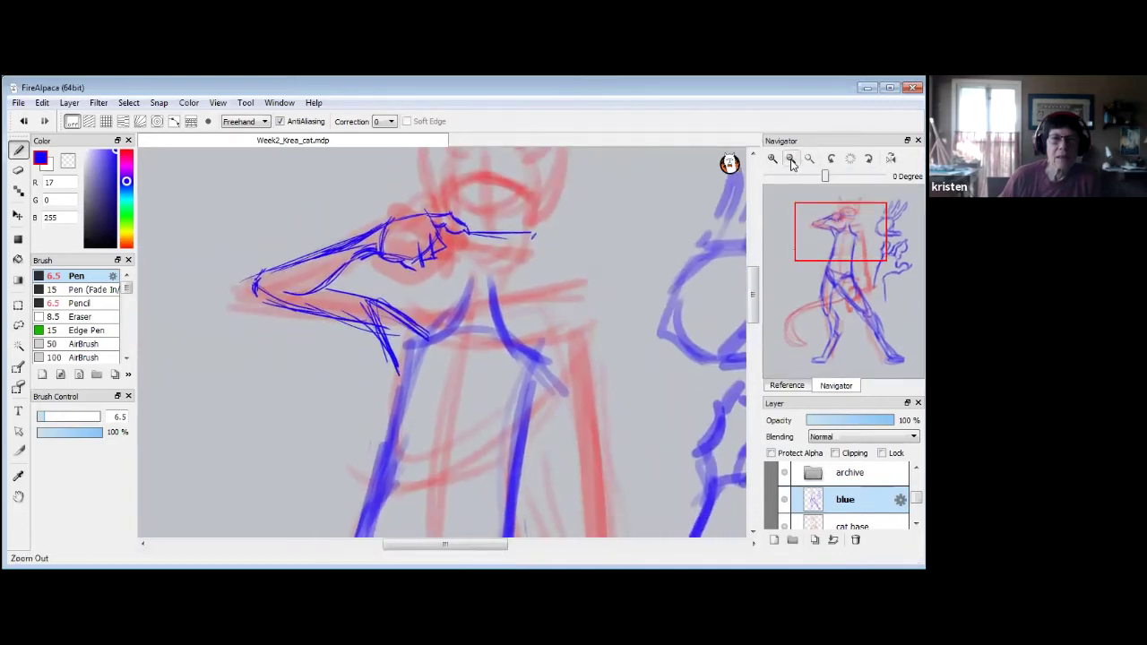
click(792, 160)
click(792, 160)
drag(503, 432, 517, 335)
click(792, 159)
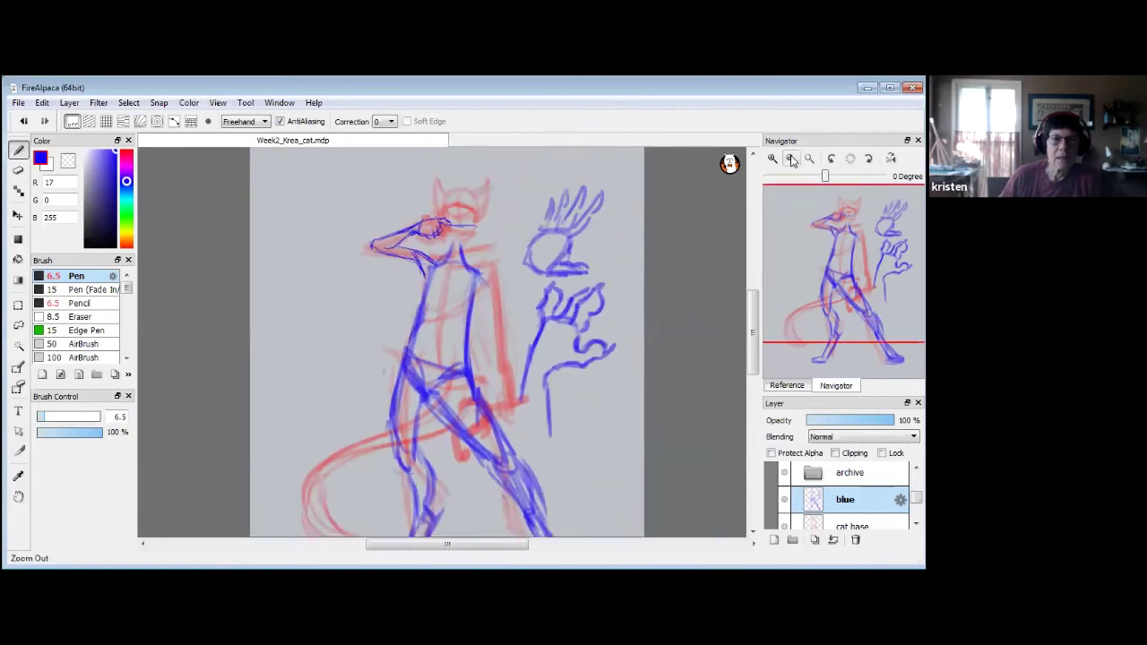
click(790, 157)
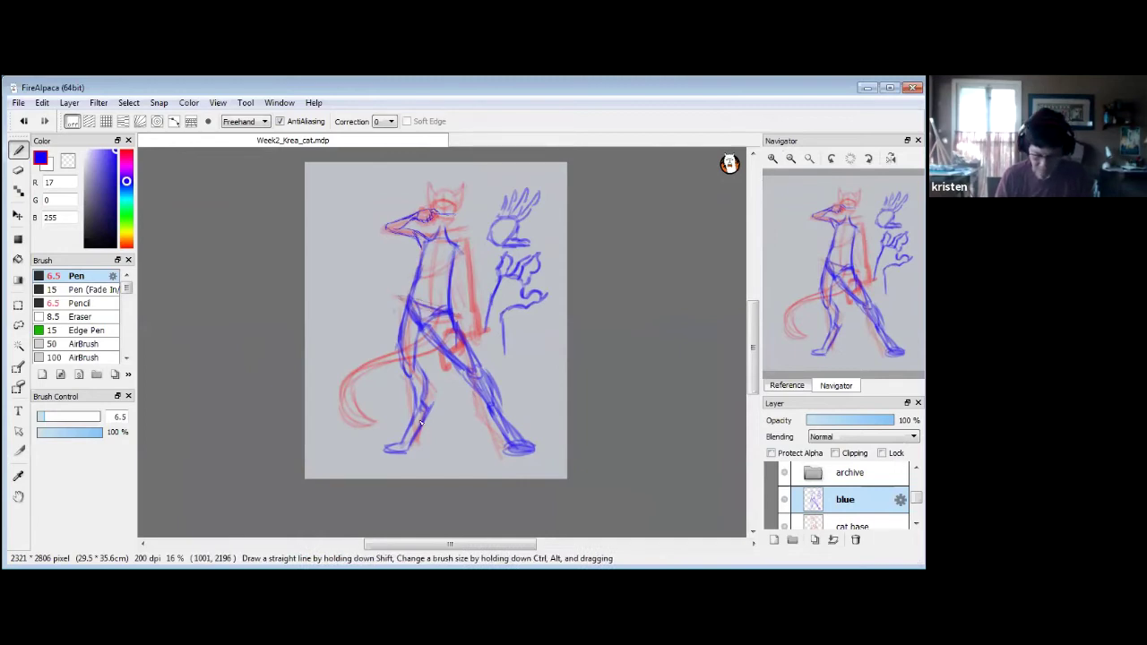
click(18, 325)
mouse_move(401, 306)
mouse_down()
mouse_move(427, 338)
mouse_move(446, 450)
mouse_move(388, 461)
mouse_move(400, 308)
mouse_up()
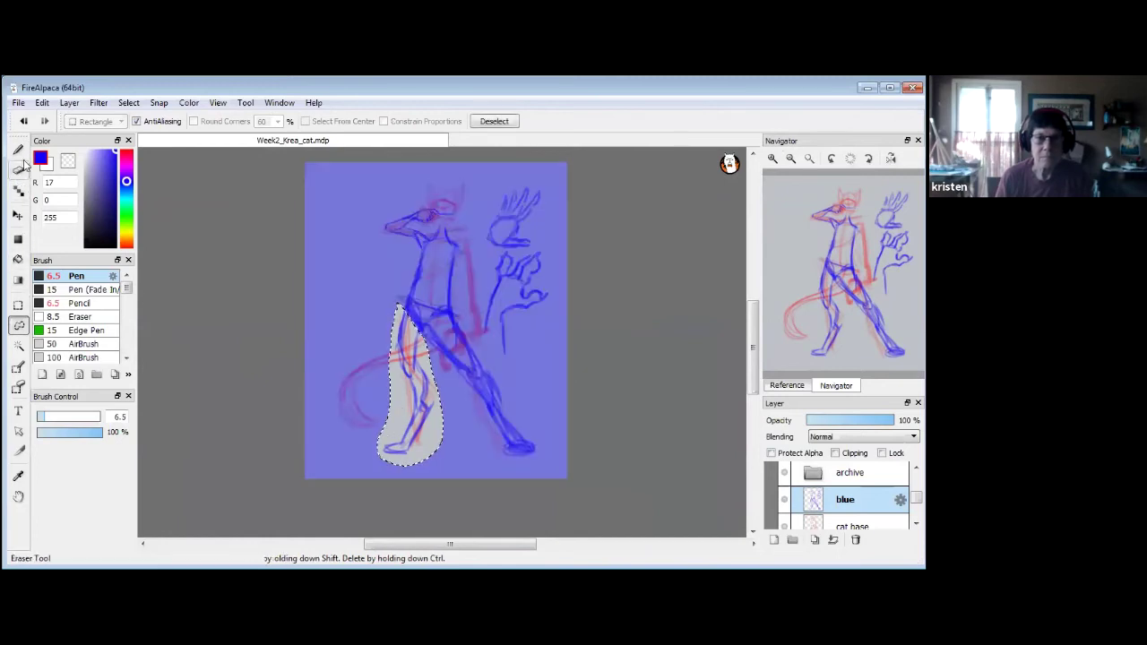
click(20, 213)
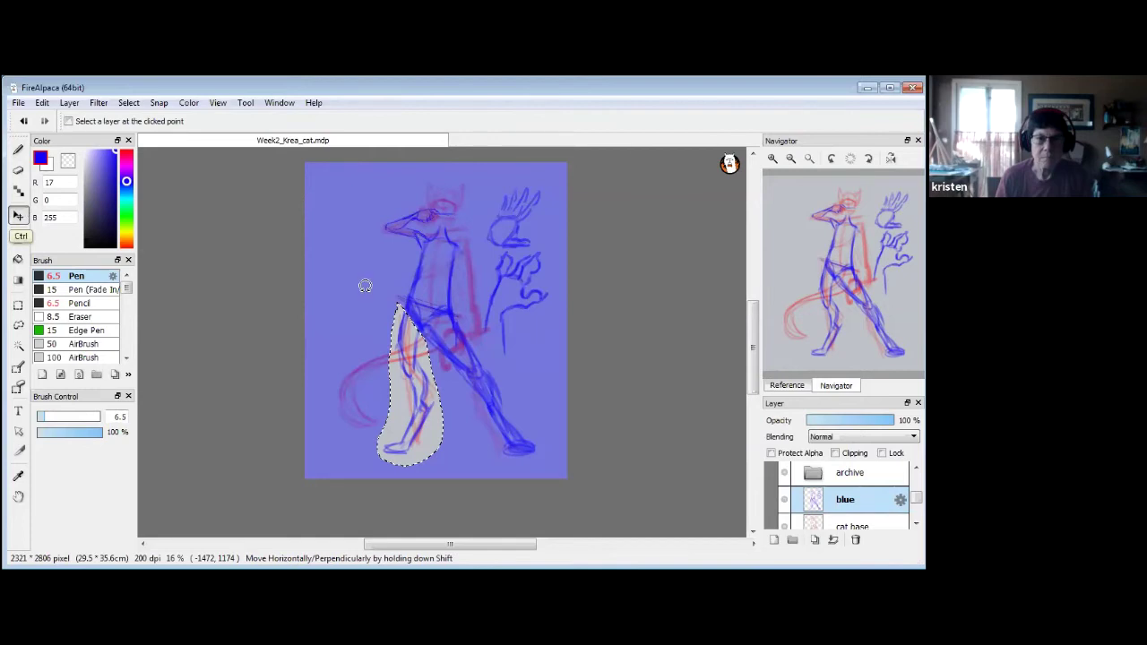
key(ctrl+t)
drag(365, 285, 356, 294)
drag(400, 336, 409, 336)
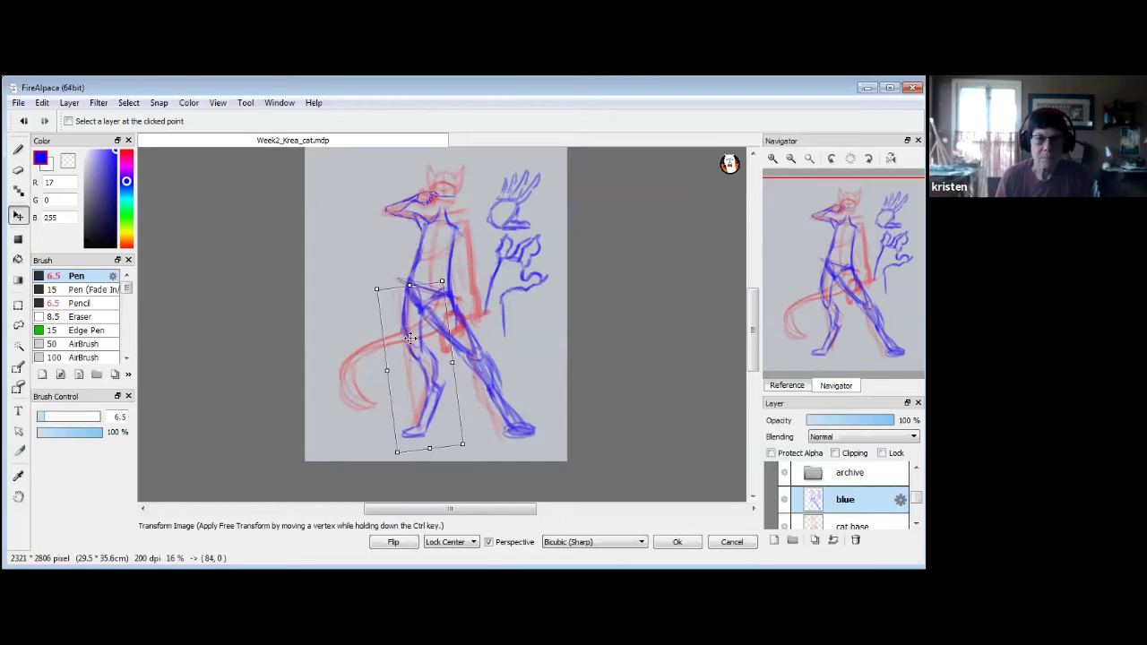
key(Return)
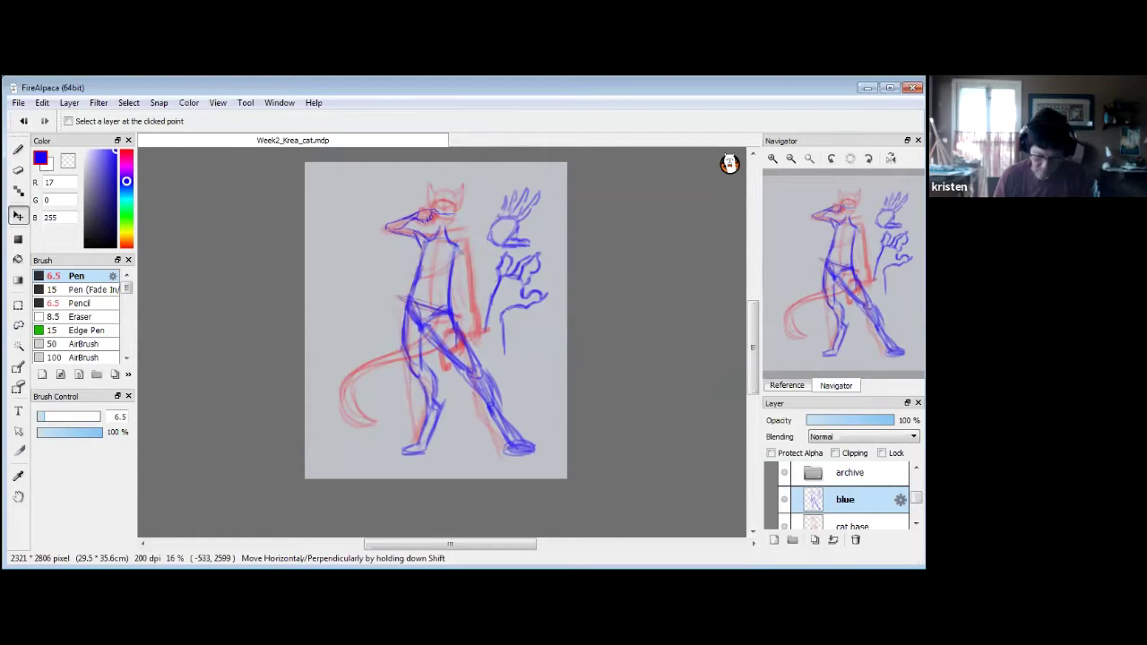
key(alt+Tab)
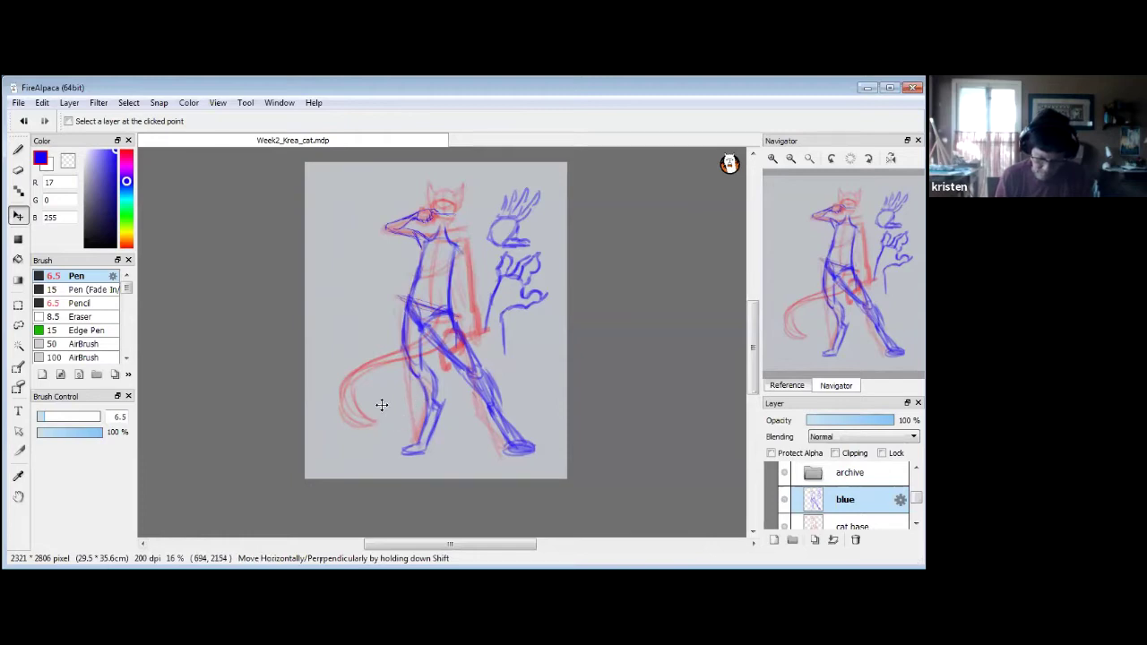
Sketch the head in blue over the red guide, with a round skull, a curved line across the face and a rounded chin.
click(18, 150)
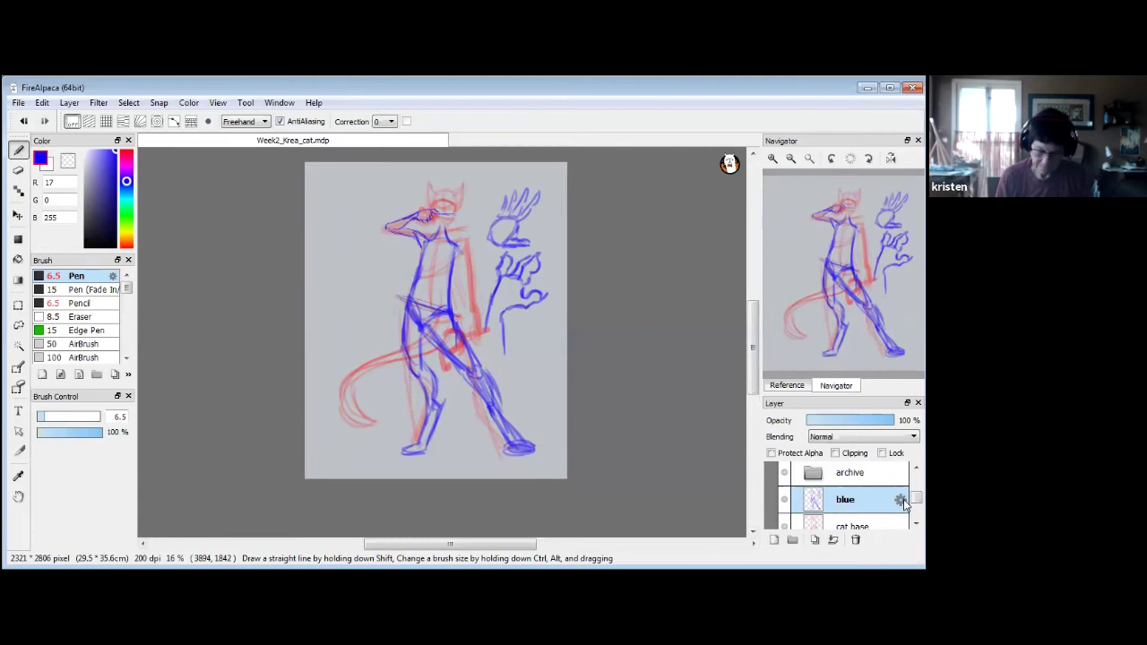
click(772, 159)
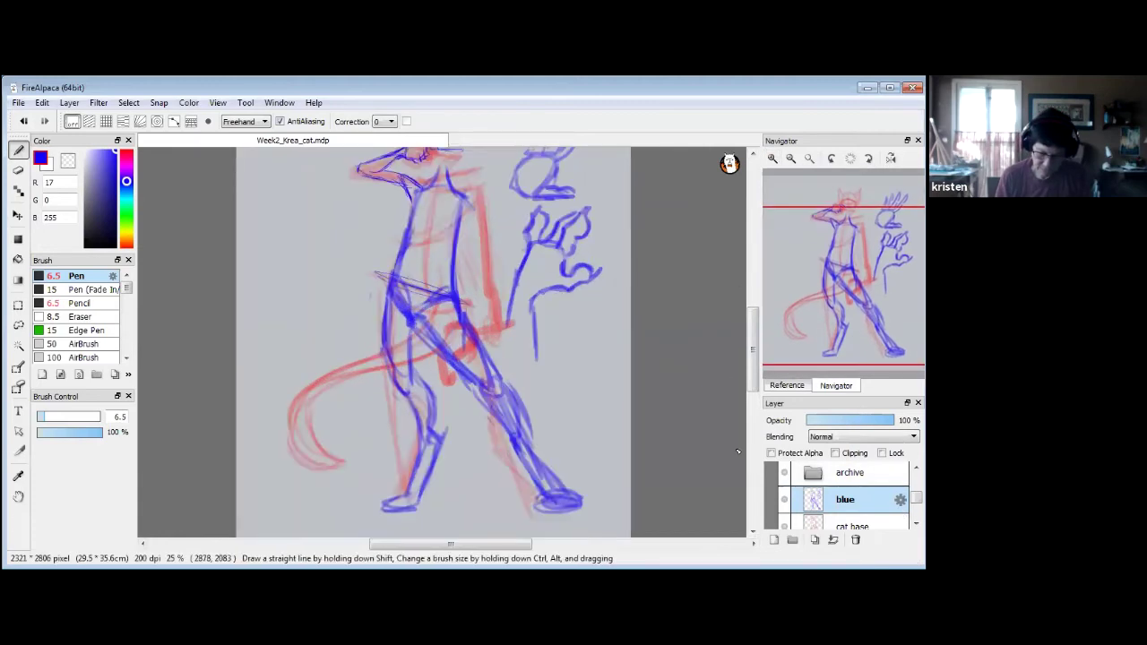
drag(754, 382, 752, 302)
click(772, 158)
click(772, 158)
click(773, 159)
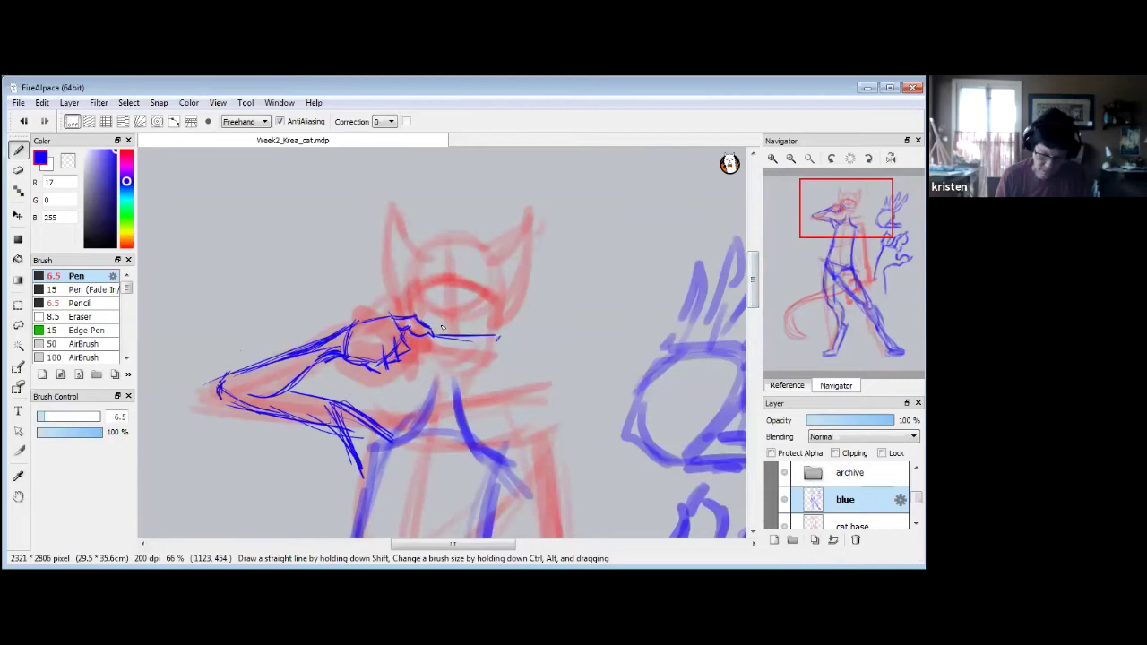
mouse_move(447, 324)
mouse_down()
mouse_move(489, 331)
mouse_move(412, 332)
mouse_move(495, 335)
mouse_up()
mouse_move(394, 310)
mouse_down()
mouse_move(405, 260)
mouse_move(502, 255)
mouse_move(500, 330)
mouse_up()
drag(507, 288, 408, 262)
drag(387, 303, 503, 284)
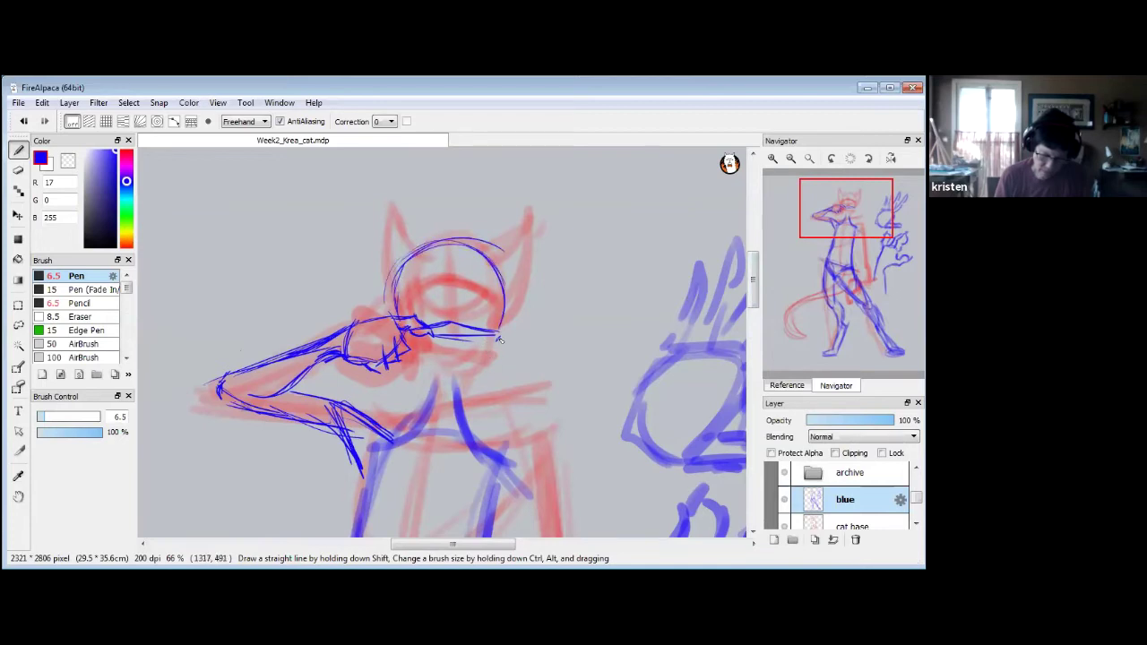
drag(489, 353, 450, 389)
drag(486, 260, 504, 305)
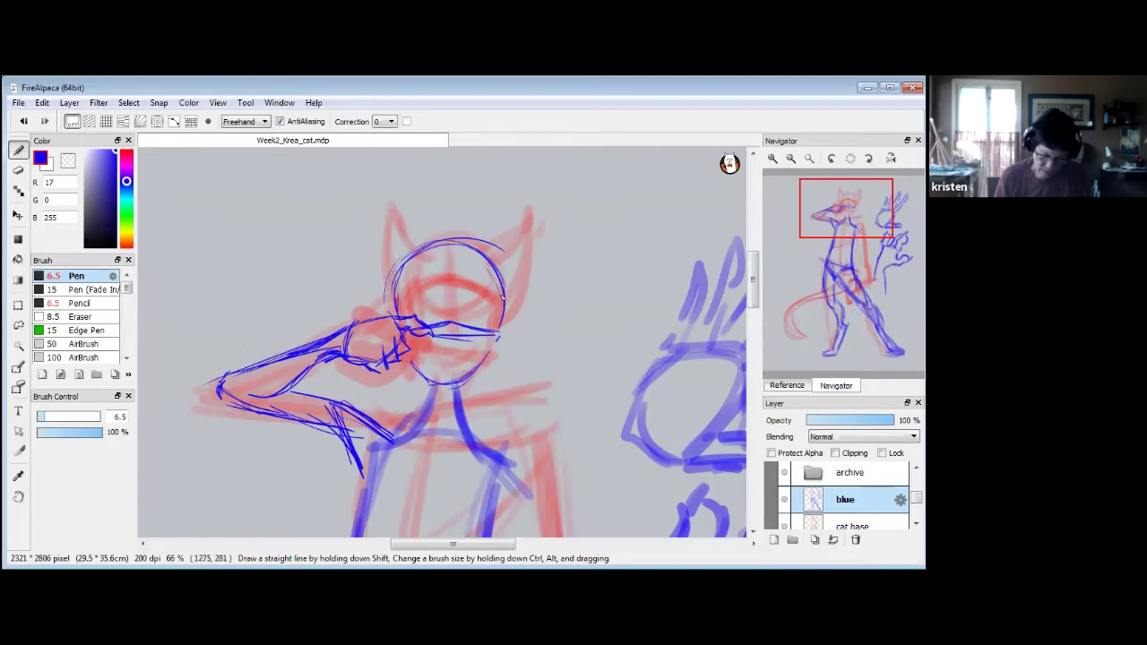
Draw two pointed, outward-curving ears on the head and shade their inner edges.
mouse_move(500, 246)
mouse_down()
mouse_move(516, 219)
mouse_move(509, 310)
mouse_up()
mouse_move(520, 220)
mouse_down()
mouse_move(509, 265)
mouse_move(518, 219)
mouse_up()
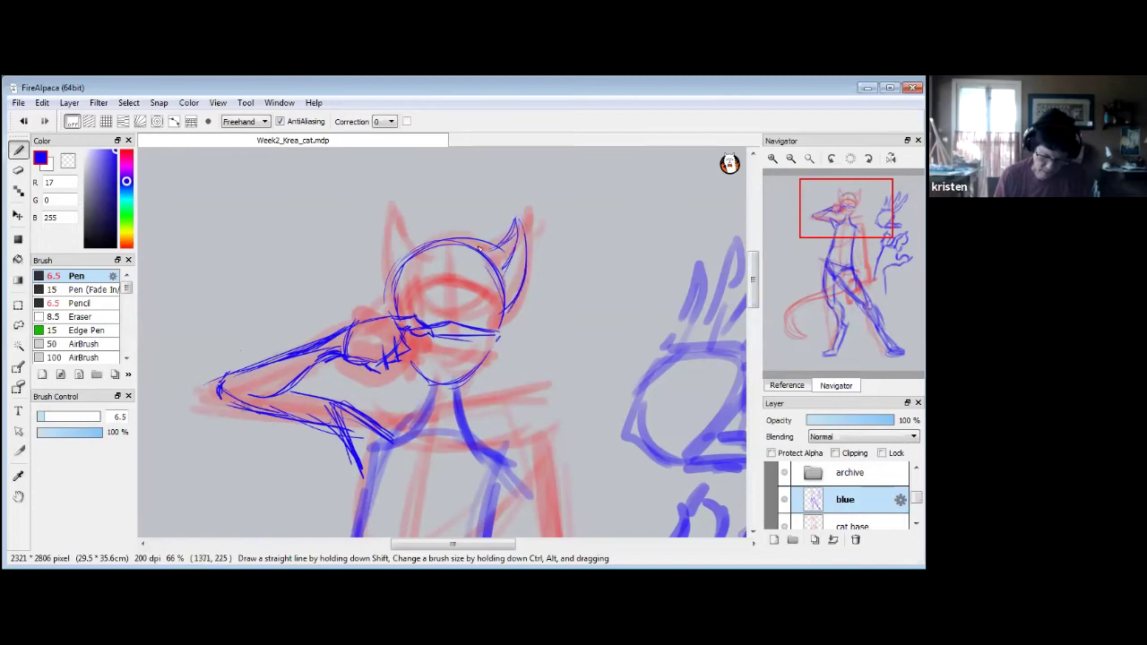
mouse_move(410, 253)
mouse_down()
mouse_move(373, 257)
mouse_move(389, 231)
mouse_move(391, 301)
mouse_move(386, 219)
mouse_move(410, 255)
mouse_move(383, 218)
mouse_move(387, 283)
mouse_move(381, 224)
mouse_up()
mouse_move(393, 213)
mouse_down()
mouse_move(405, 283)
mouse_move(390, 225)
mouse_up()
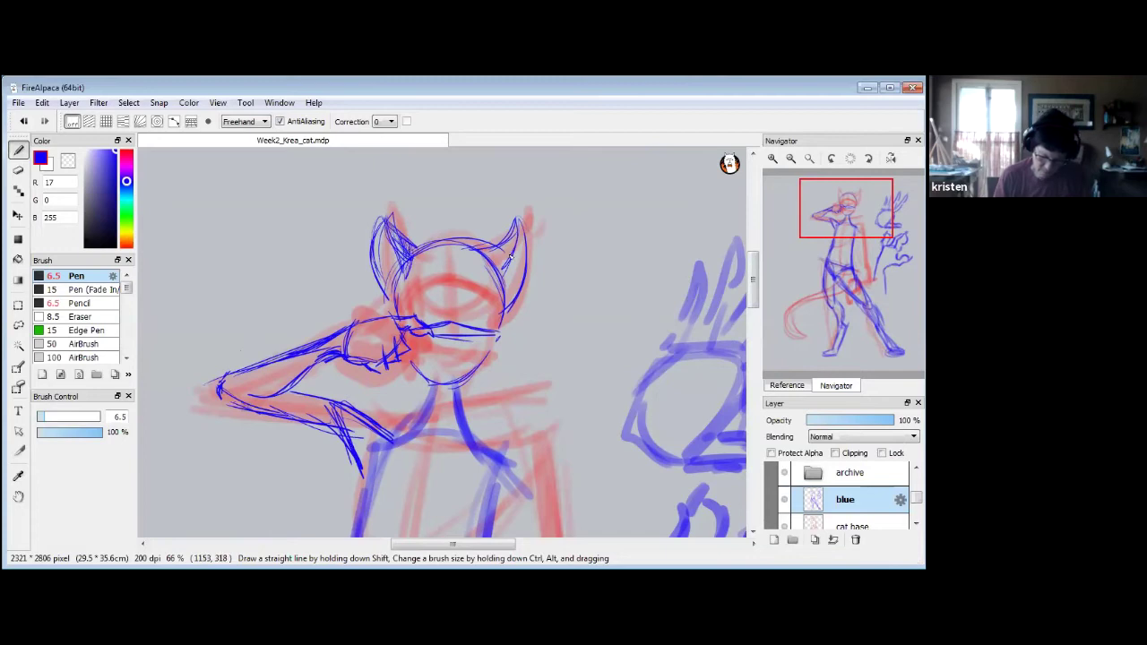
drag(492, 244, 506, 274)
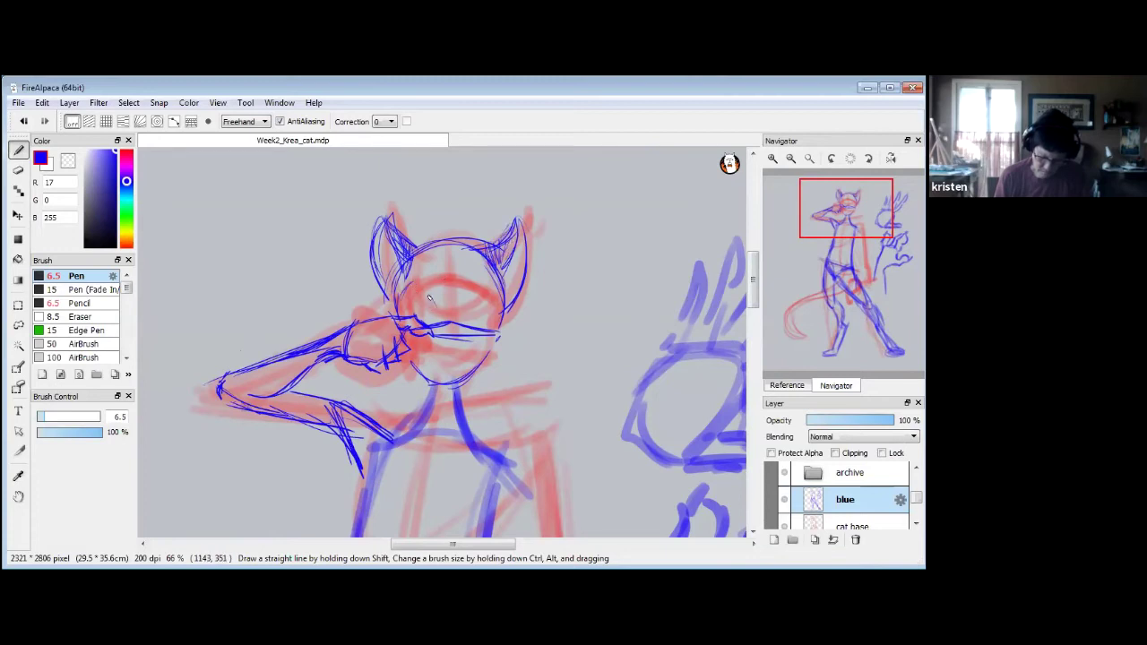
Draw the arched brow line and two round eyes, and erase the stray line between the raised hand and the face.
mouse_move(450, 285)
mouse_down()
mouse_move(485, 293)
mouse_move(498, 321)
mouse_move(433, 292)
mouse_move(498, 313)
mouse_up()
drag(451, 285, 429, 288)
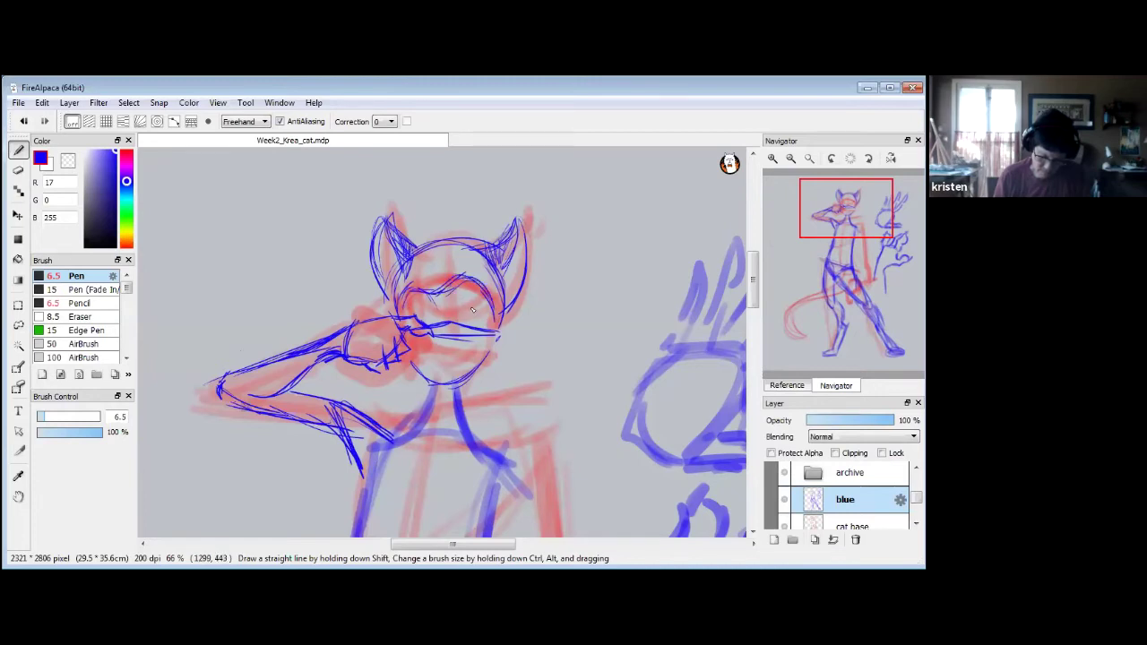
mouse_move(467, 296)
mouse_down()
mouse_move(460, 312)
mouse_move(412, 304)
mouse_move(432, 313)
mouse_up()
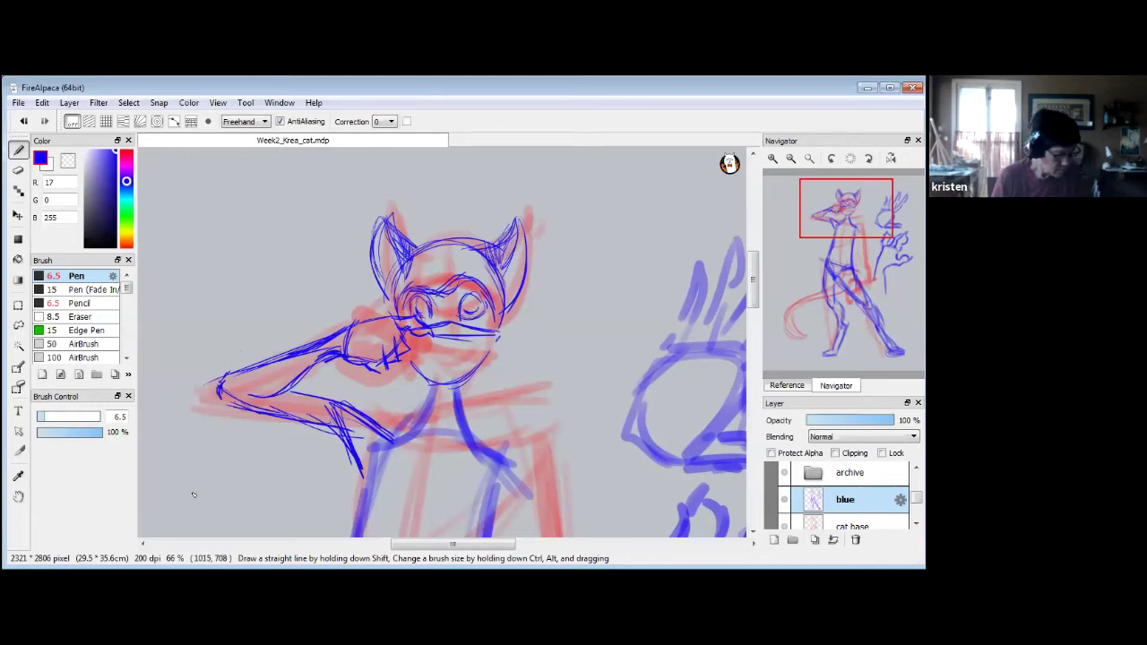
key(e)
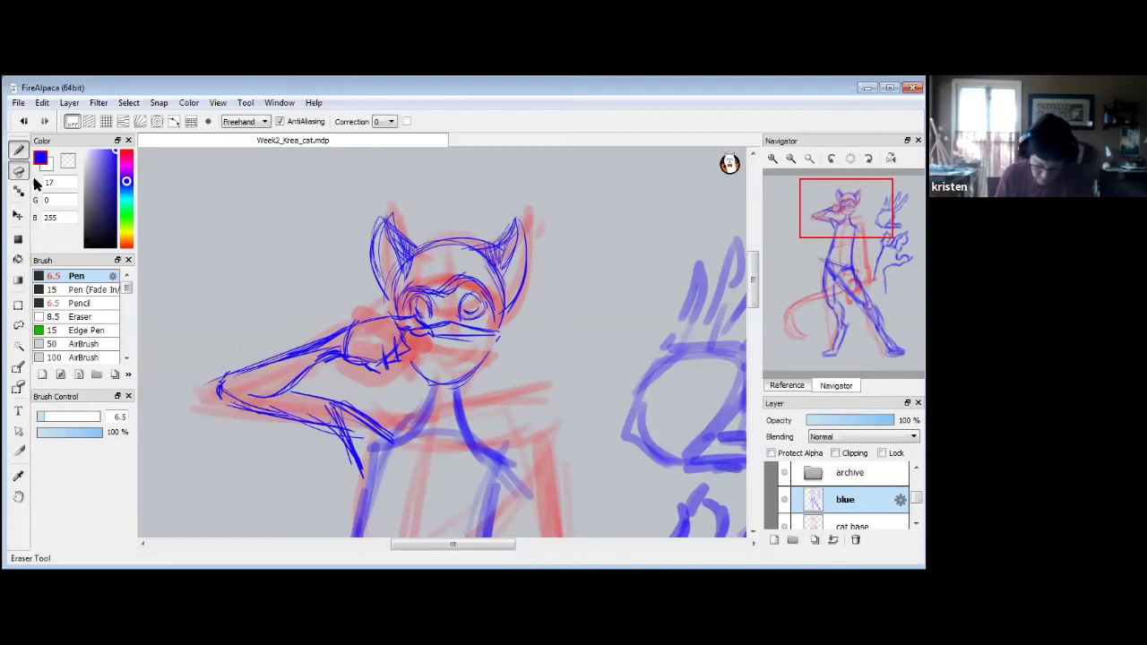
mouse_move(434, 335)
mouse_down()
mouse_move(422, 339)
mouse_move(440, 335)
mouse_up()
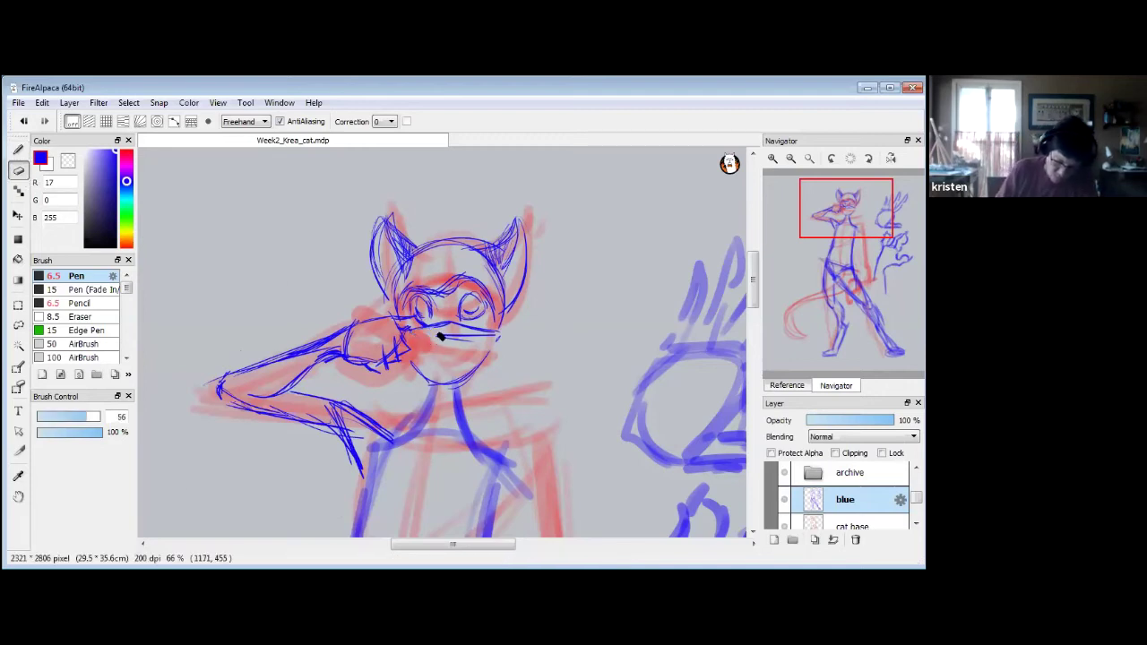
Lasso the blue torso and legs, shorten and narrow them slightly, and move them up under the shoulders.
click(792, 157)
click(792, 157)
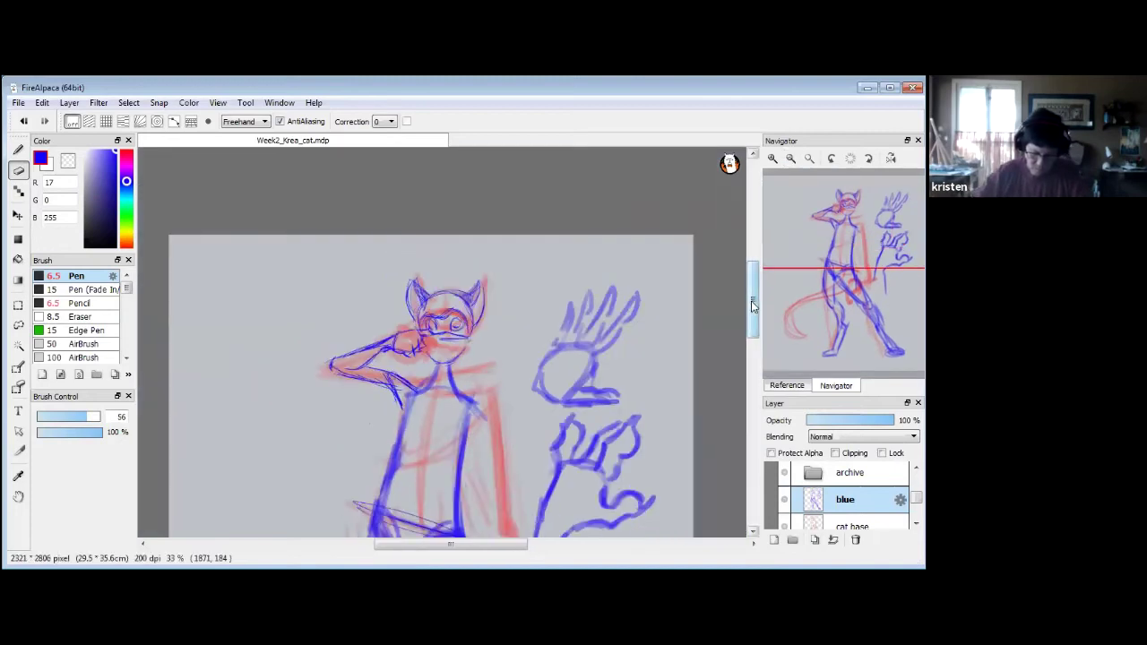
scroll(756, 325, down, 5)
scroll(757, 325, up, 1)
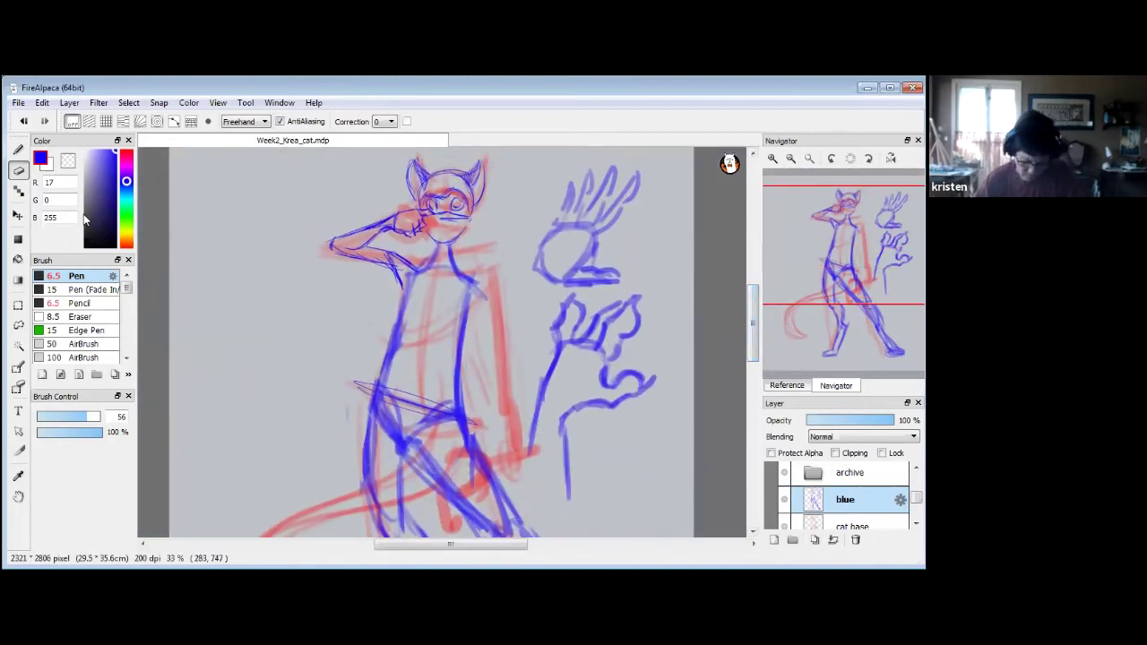
click(18, 153)
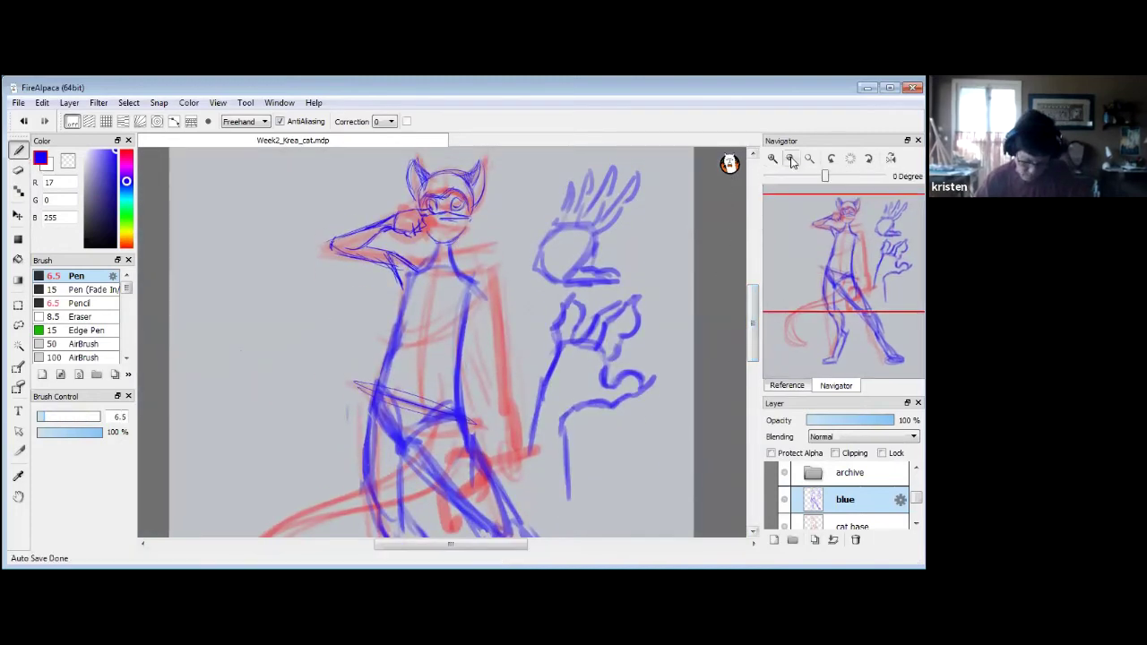
click(791, 159)
click(790, 159)
scroll(752, 368, down, 3)
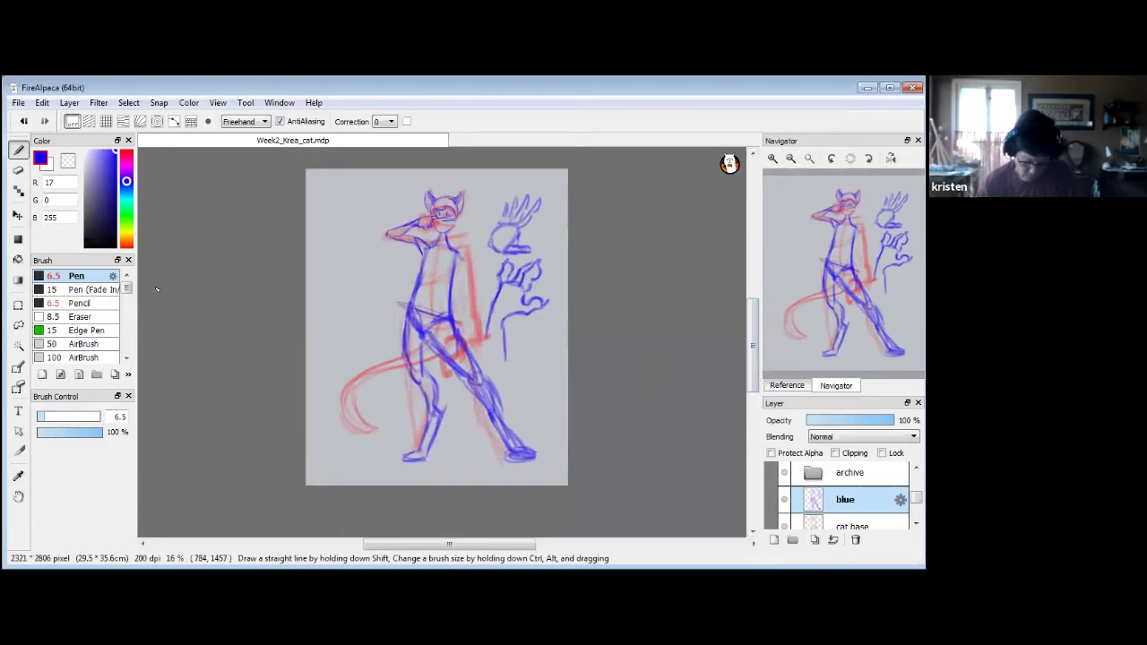
click(18, 325)
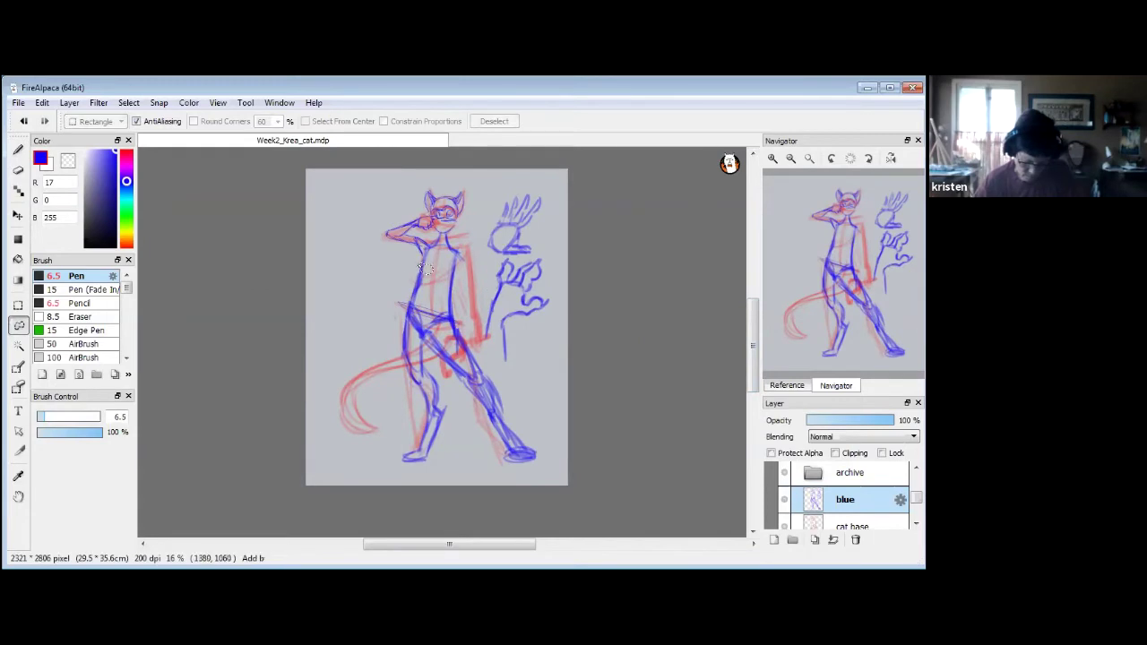
mouse_move(418, 259)
mouse_down()
mouse_move(459, 263)
mouse_move(548, 459)
mouse_move(454, 486)
mouse_move(377, 452)
mouse_move(382, 287)
mouse_up()
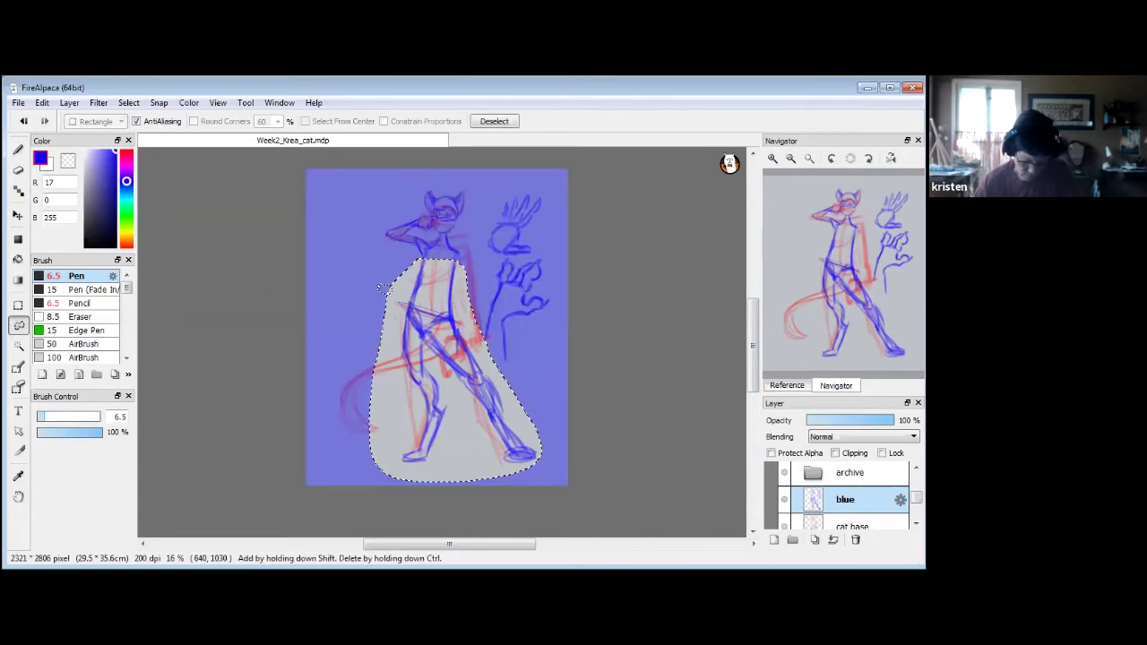
key(ctrl+t)
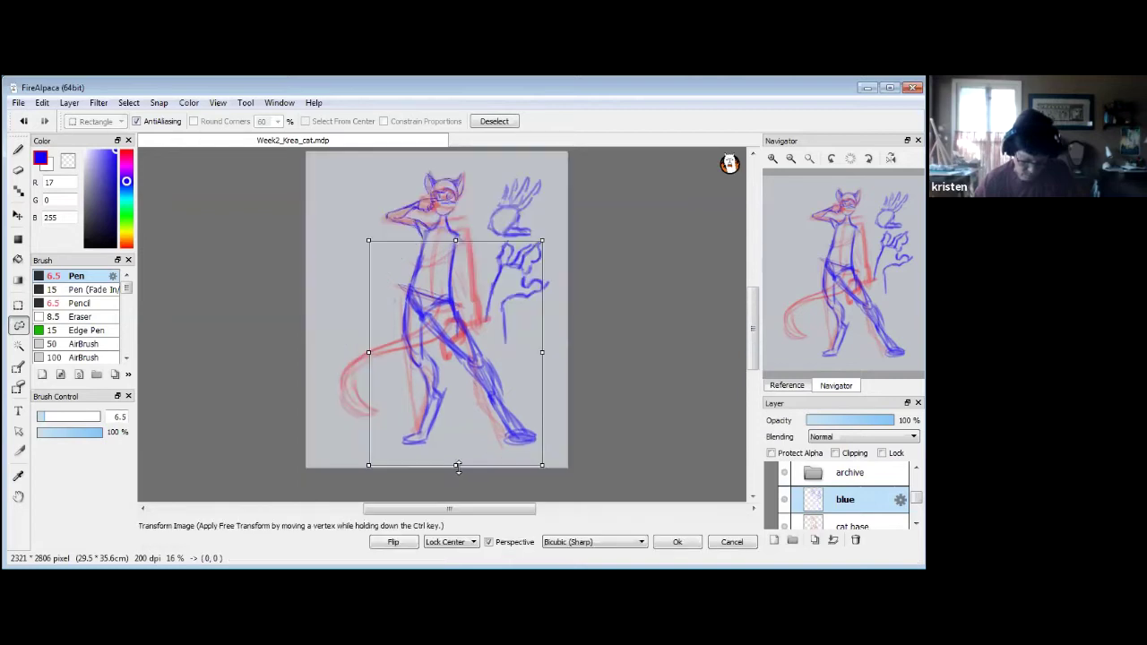
drag(457, 462, 456, 455)
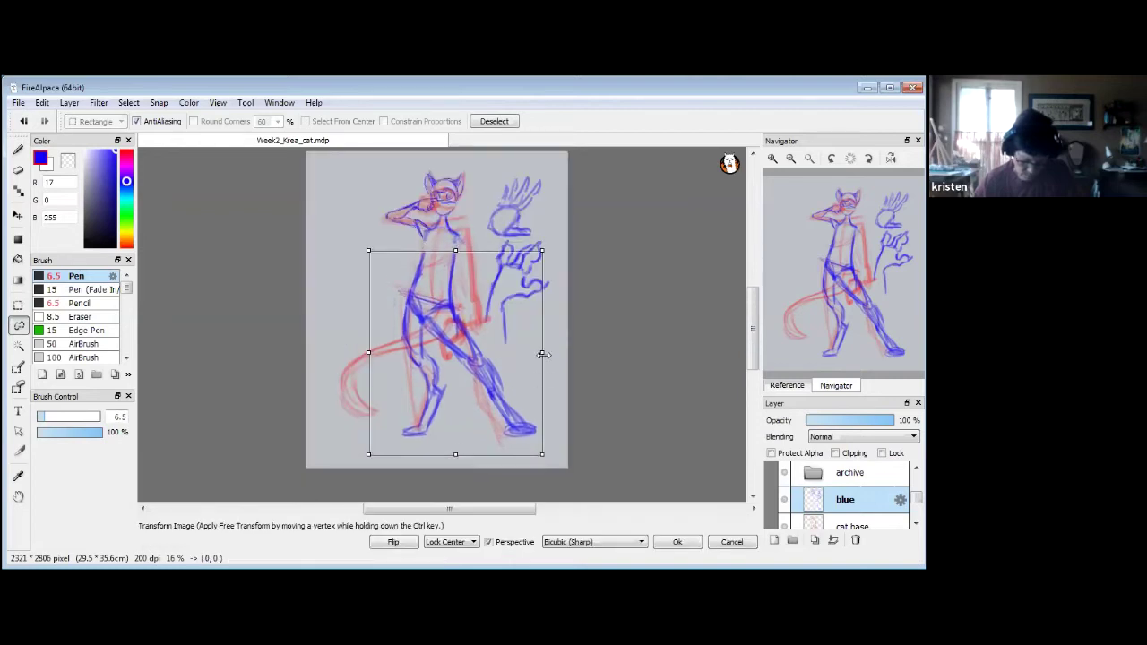
drag(537, 353, 531, 351)
drag(453, 333, 455, 316)
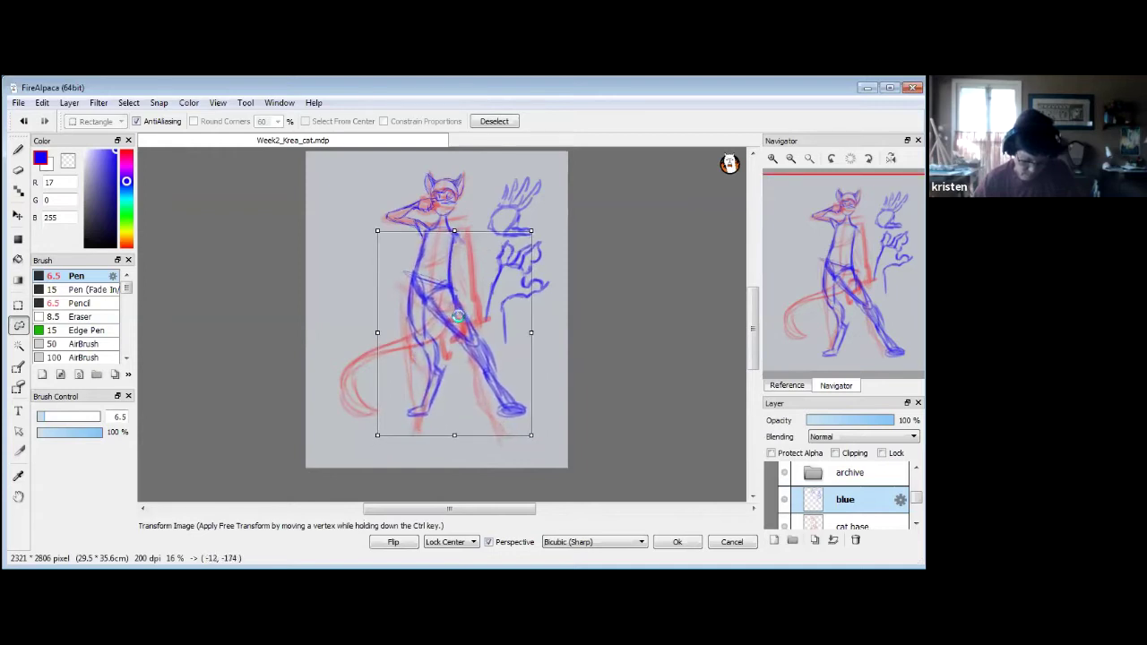
key(ctrl+d)
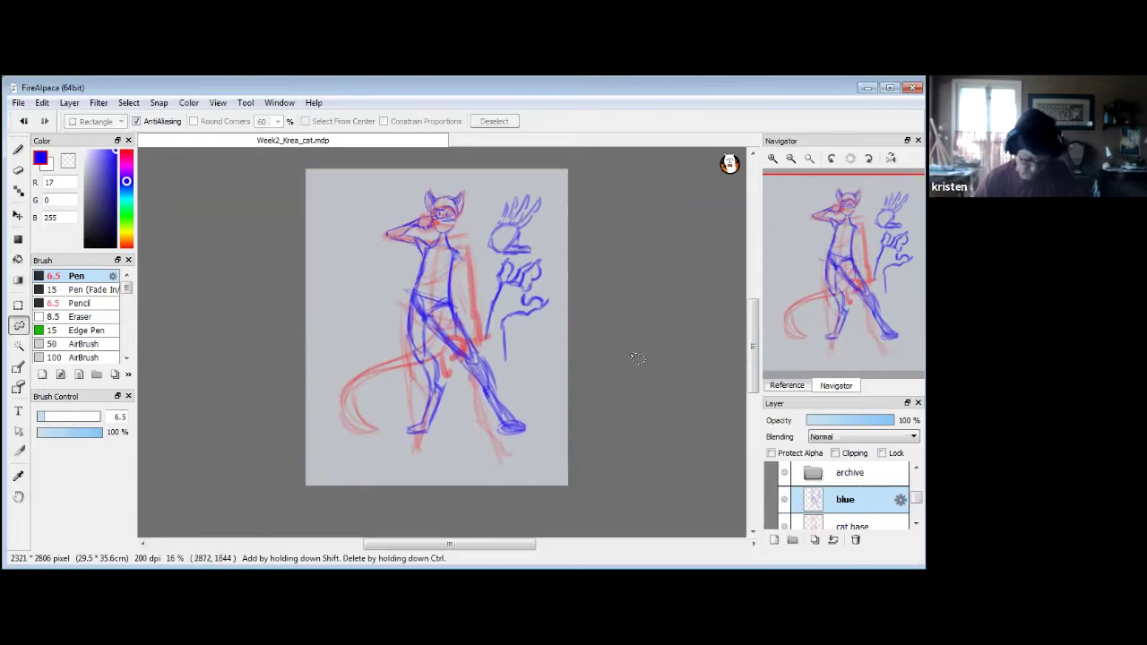
Draw the tail as one sweeping curve from the hips over the red guide, with the pen size set to 21.
click(19, 151)
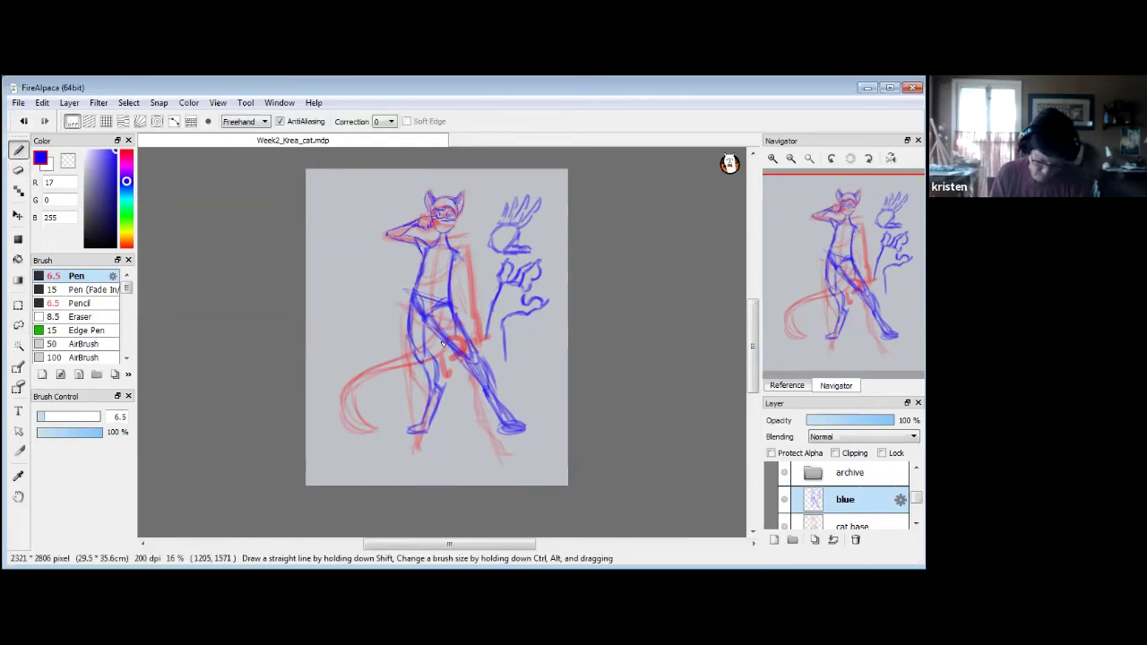
drag(400, 360, 340, 421)
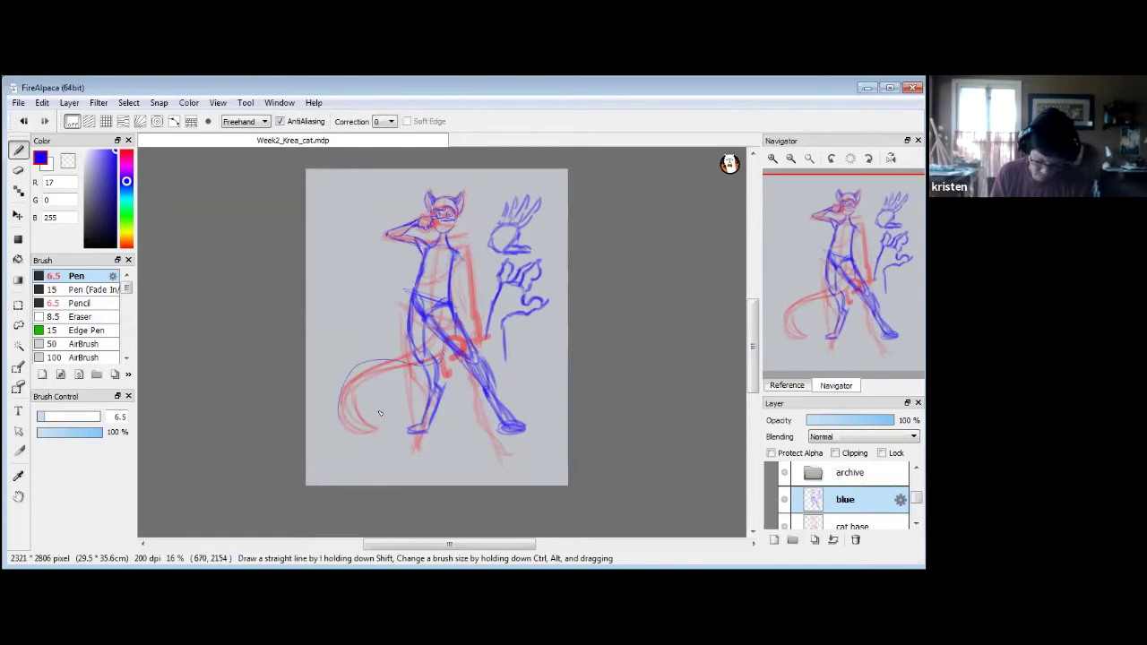
key(ctrl+z)
click(63, 417)
mouse_move(437, 325)
mouse_down()
mouse_move(384, 364)
mouse_move(349, 431)
mouse_up()
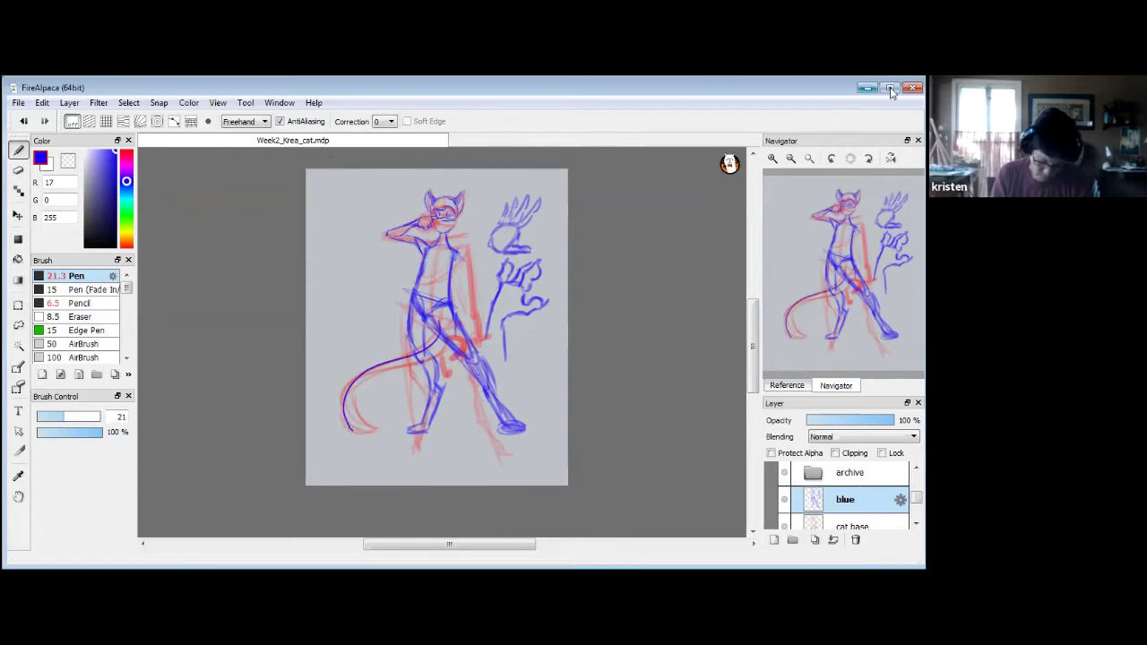
double_click(809, 87)
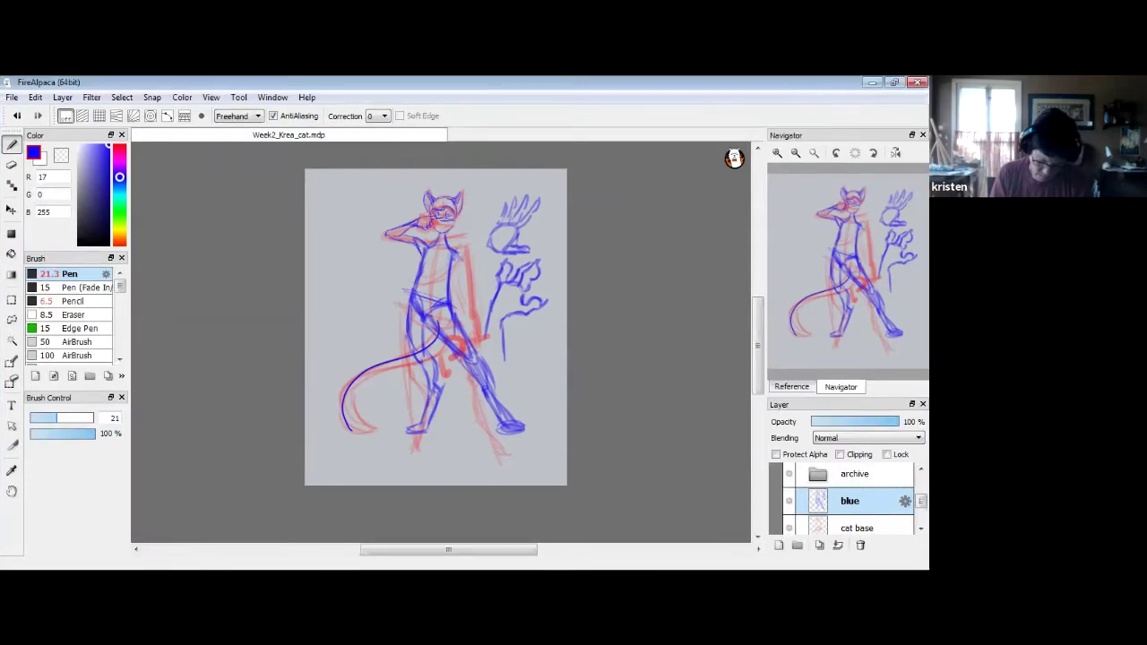
click(895, 81)
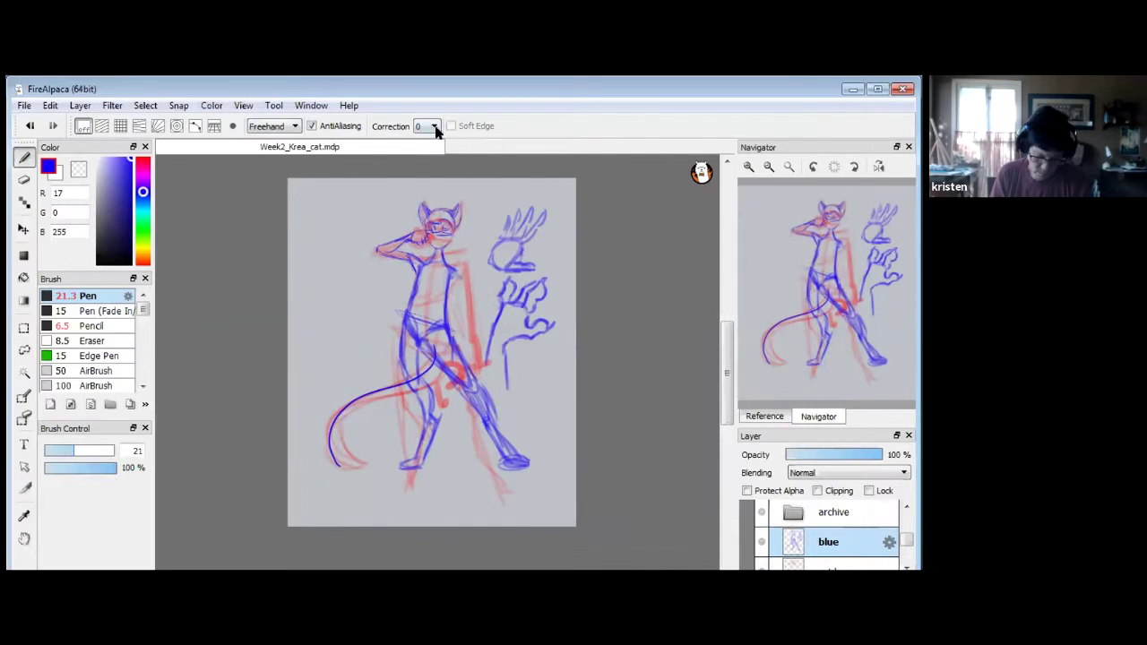
Set stroke correction to 14 and replace the single tail line with a thicker tail built from several overlapping curved strokes.
click(430, 125)
click(424, 279)
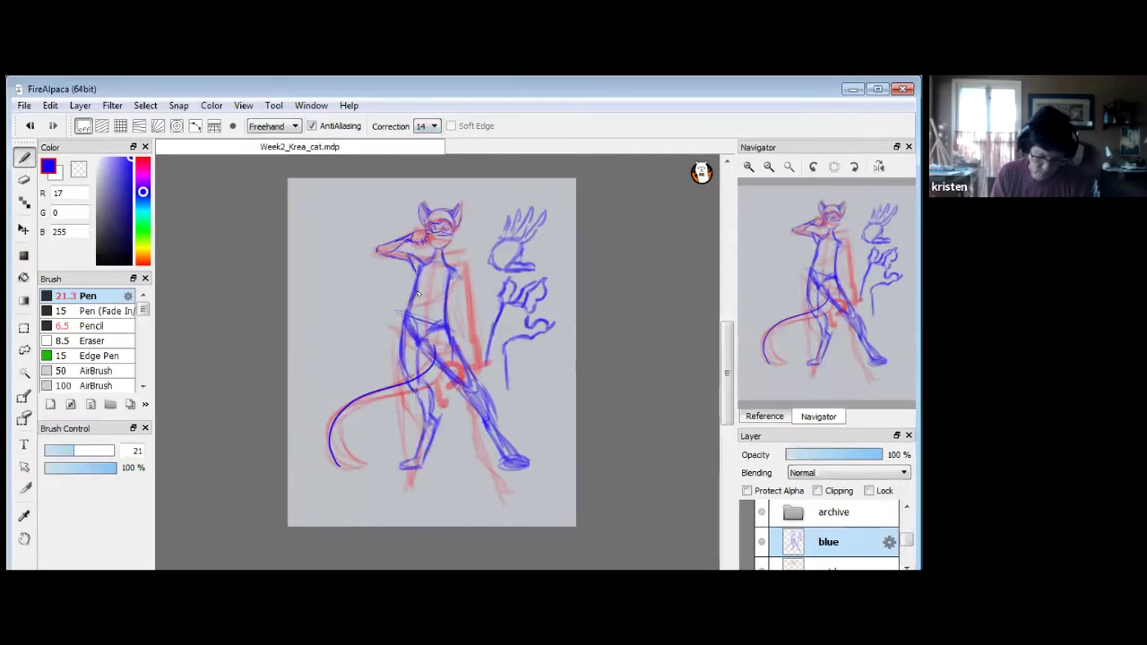
key(ctrl+z)
mouse_move(439, 342)
mouse_down()
mouse_move(394, 384)
mouse_move(347, 459)
mouse_move(368, 453)
mouse_up()
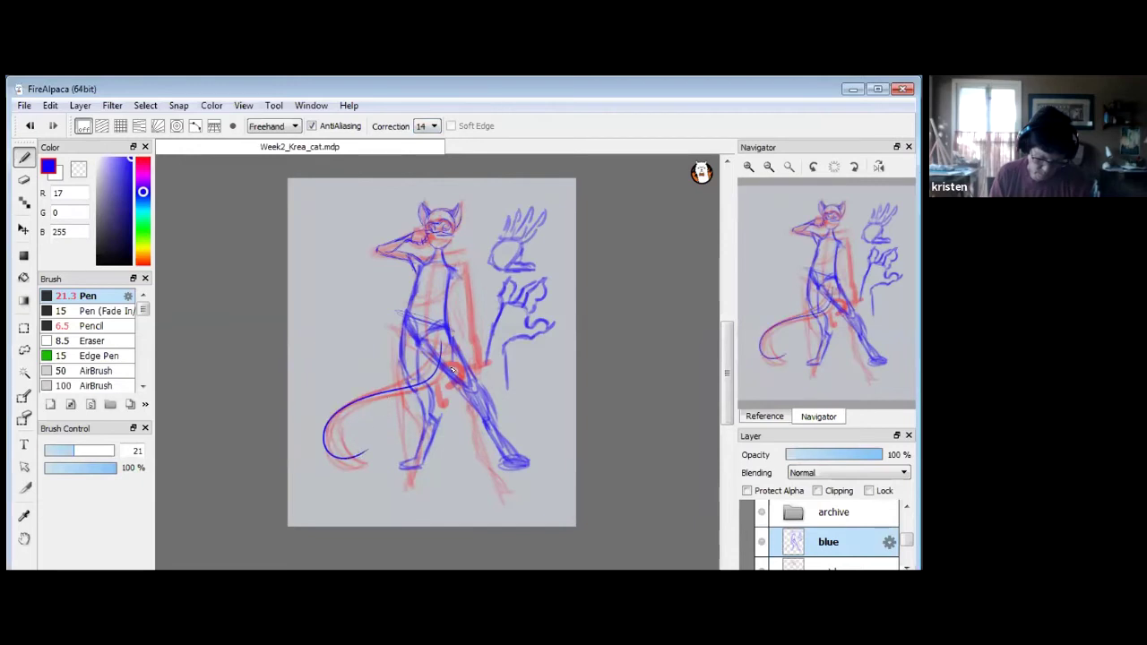
key(ctrl+z)
mouse_move(439, 346)
mouse_down()
mouse_move(364, 467)
mouse_move(358, 414)
mouse_move(428, 381)
mouse_move(436, 359)
mouse_up()
drag(327, 422, 418, 393)
mouse_move(357, 468)
mouse_down()
mouse_move(360, 409)
mouse_move(434, 374)
mouse_up()
mouse_move(330, 436)
mouse_down()
mouse_move(356, 411)
mouse_move(341, 467)
mouse_move(358, 468)
mouse_up()
mouse_move(350, 414)
mouse_down()
mouse_move(325, 462)
mouse_move(355, 412)
mouse_move(424, 391)
mouse_up()
Lower the opacity of the cat base layer to 15 %.
click(24, 179)
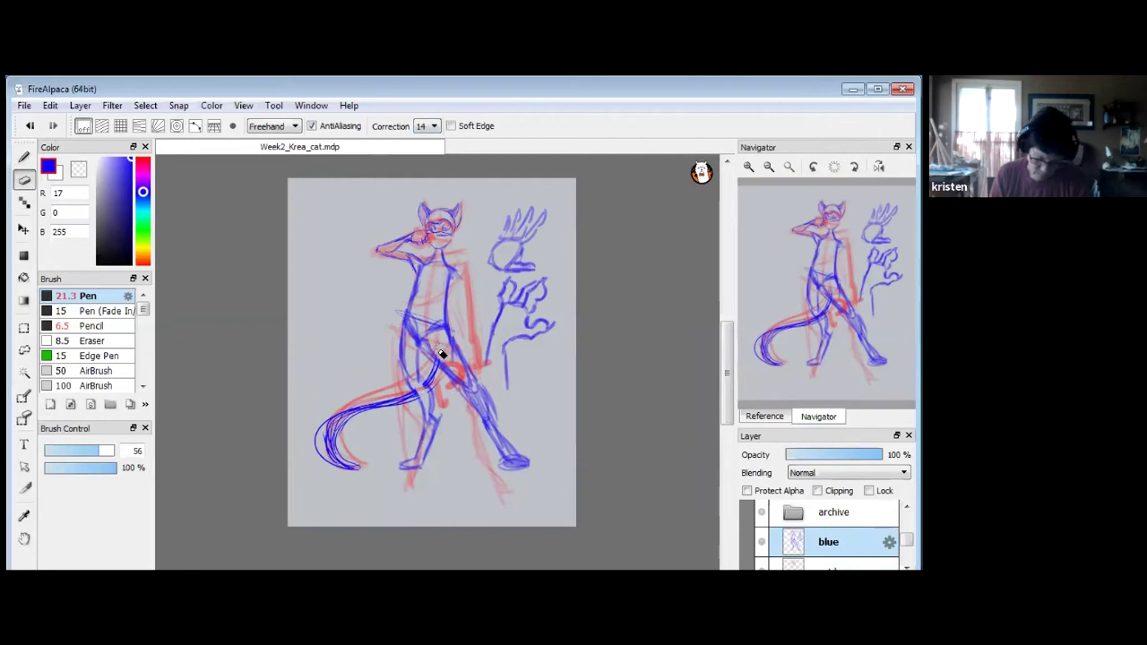
scroll(907, 507, down, 3)
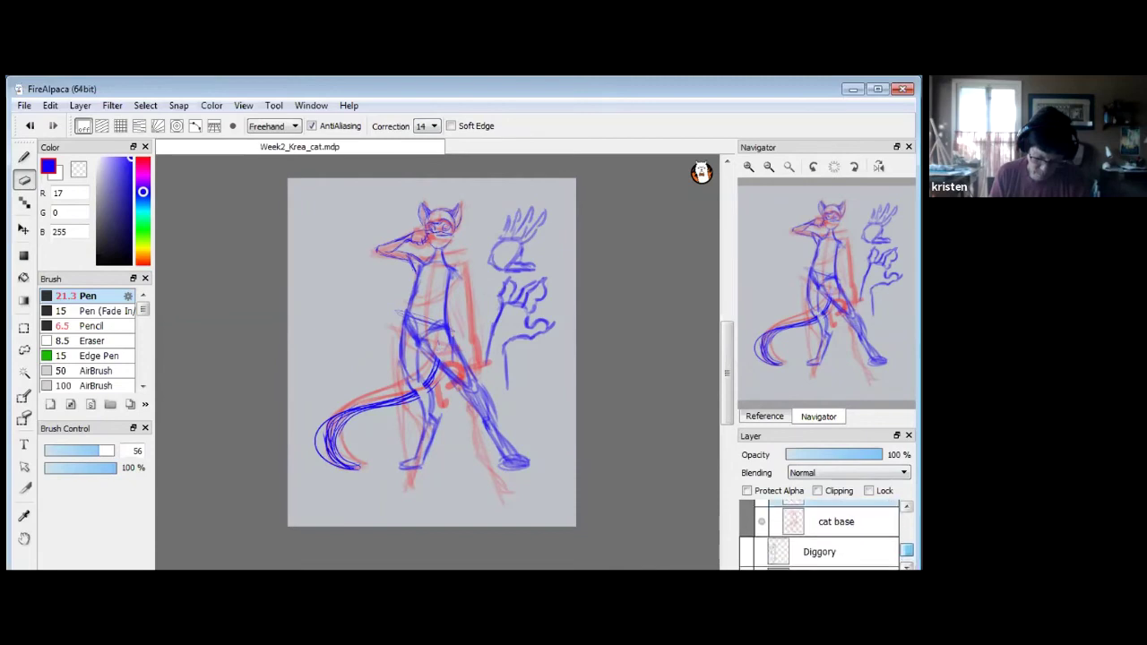
click(852, 521)
drag(793, 458, 798, 452)
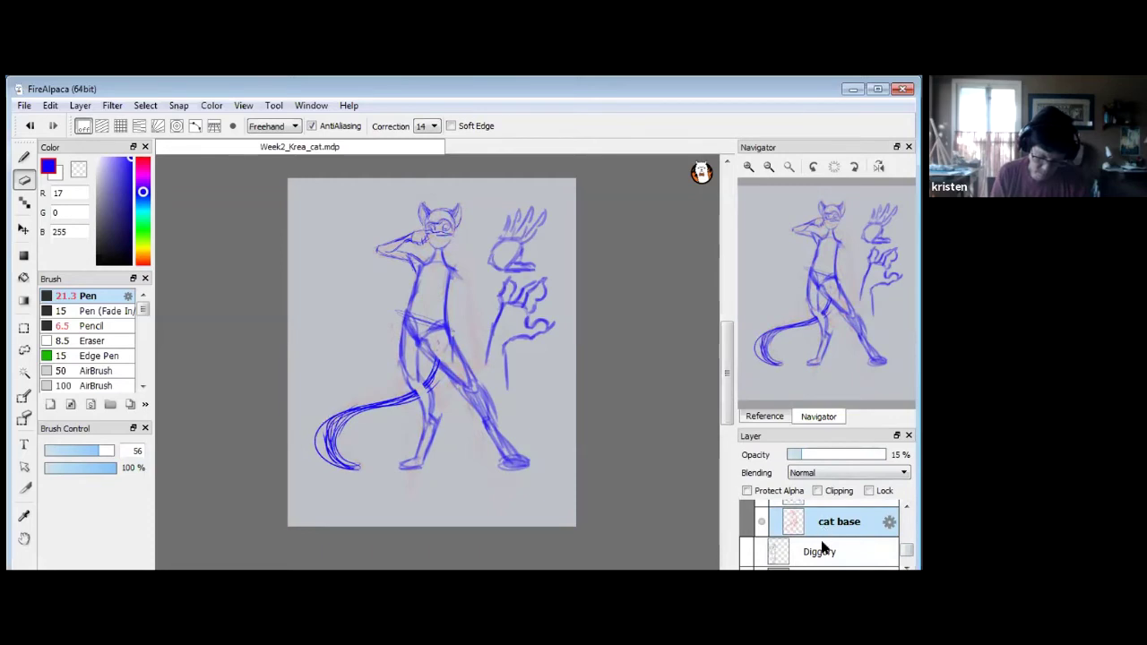
Erase the stray outer curve around the tail's bend on the blue layer.
click(907, 509)
click(852, 522)
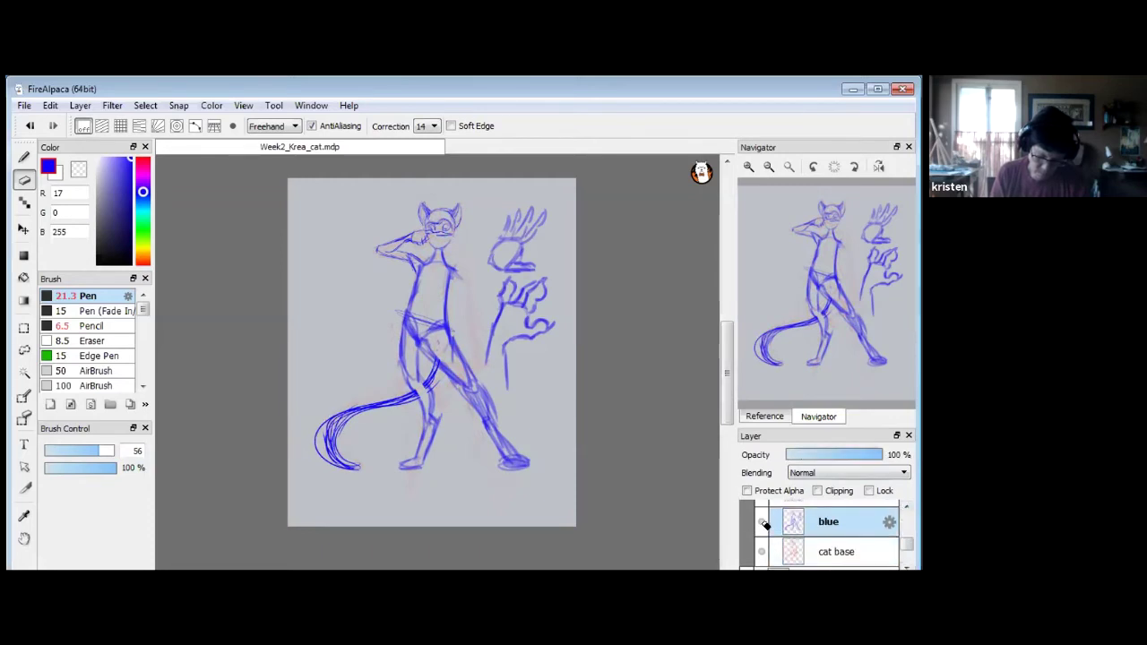
mouse_move(331, 412)
mouse_down()
mouse_move(317, 453)
mouse_move(343, 470)
mouse_move(354, 415)
mouse_move(340, 433)
mouse_up()
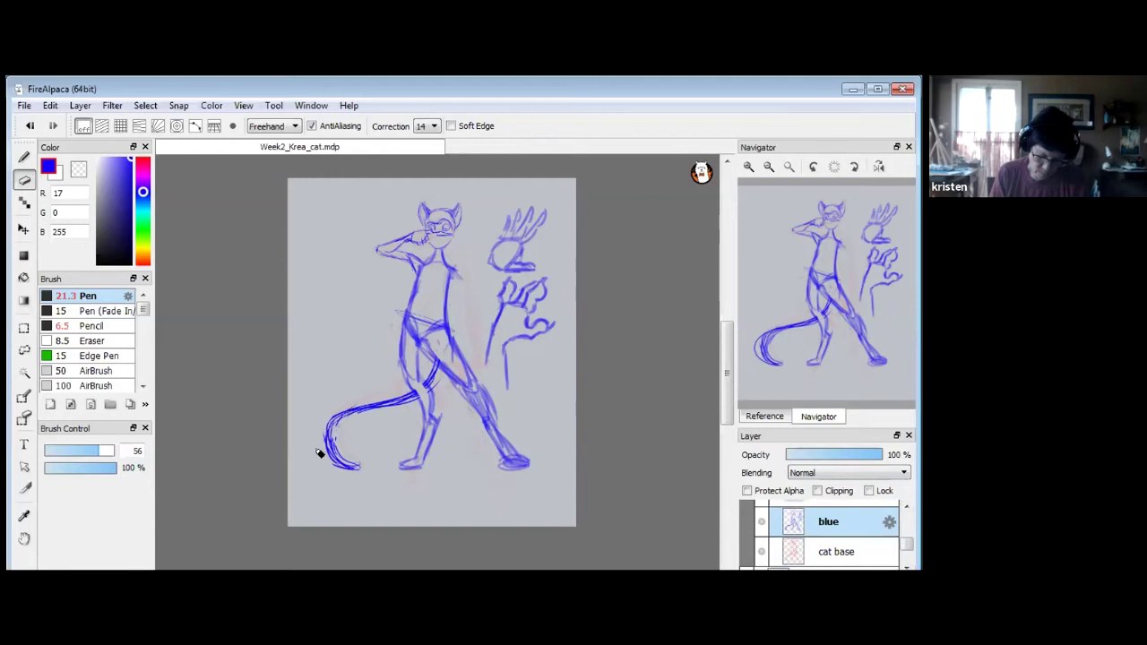
Draw the collarbone line across the shoulders and a curved centre line down the torso with the pen.
key(b)
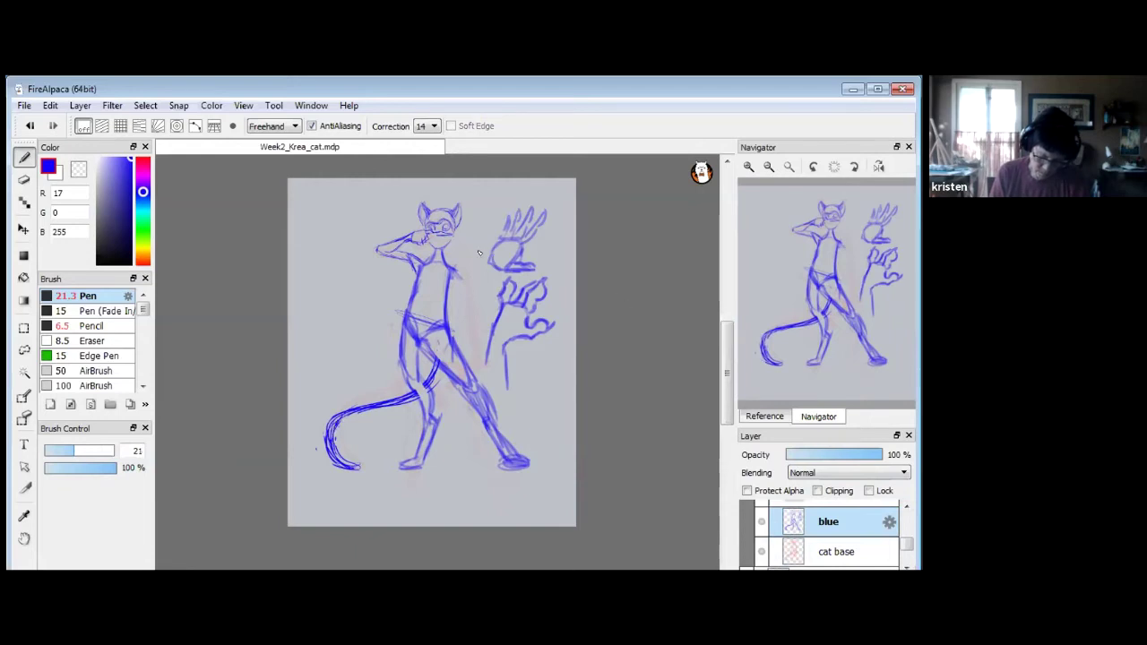
click(749, 166)
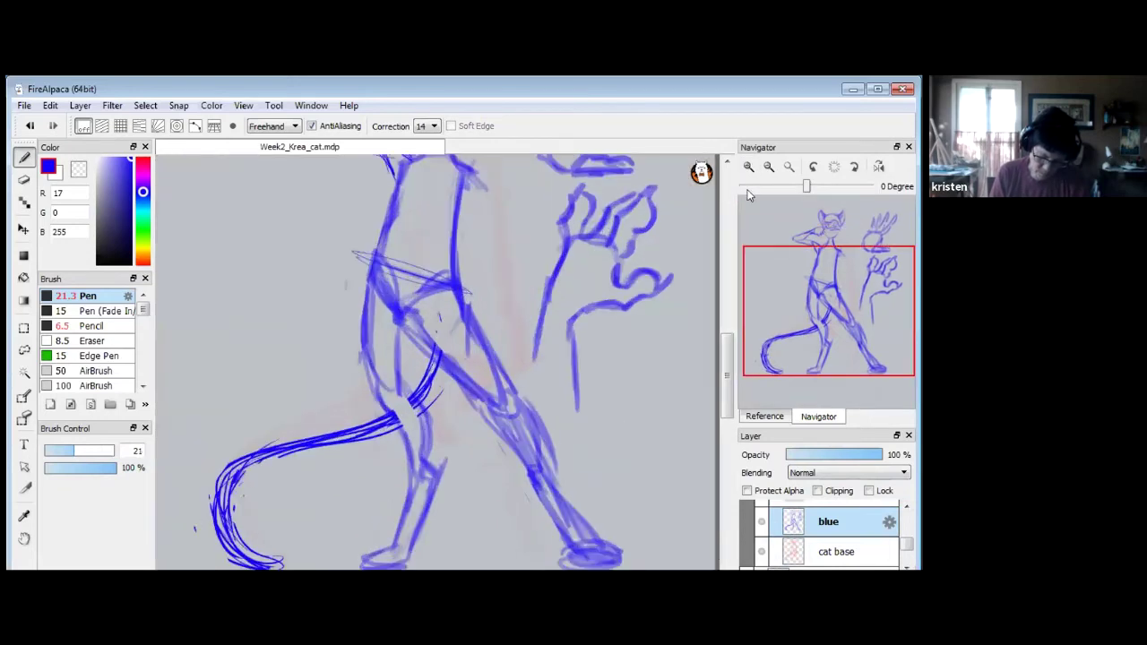
drag(727, 394, 726, 369)
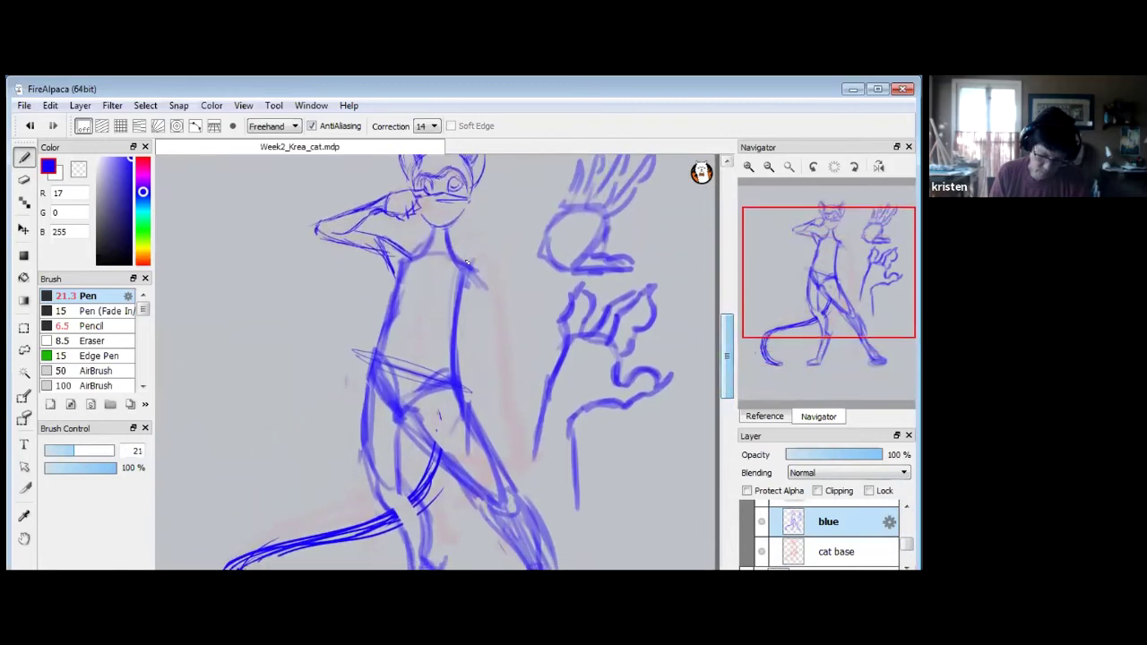
drag(409, 254, 443, 268)
mouse_move(400, 247)
mouse_down()
mouse_move(439, 268)
mouse_move(475, 262)
mouse_up()
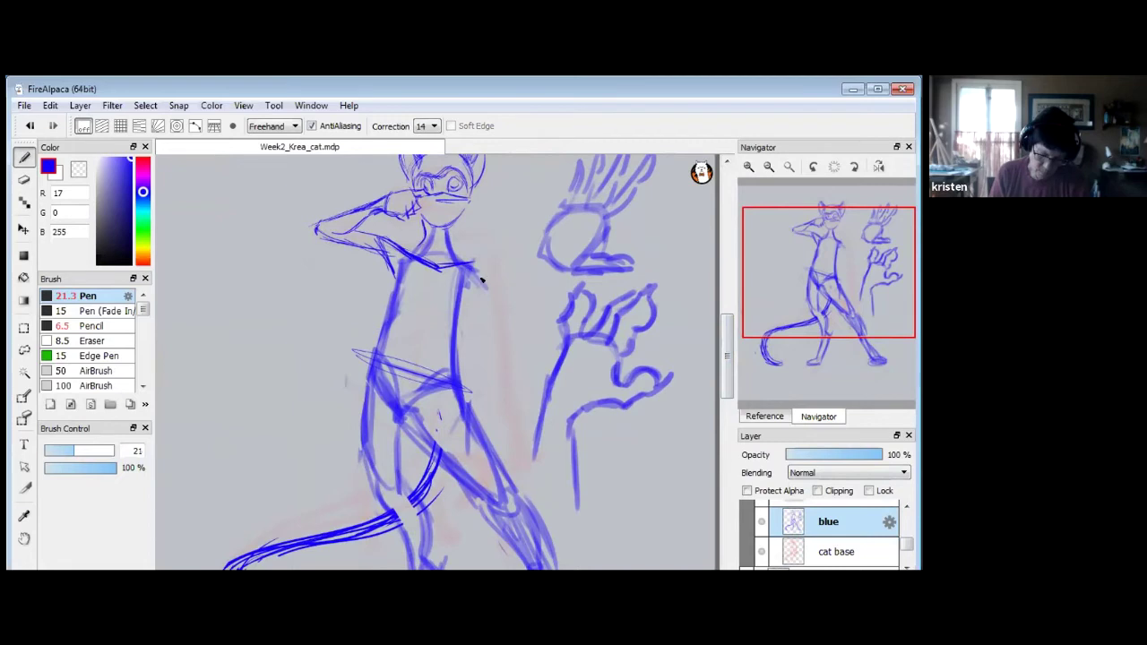
drag(475, 272, 459, 298)
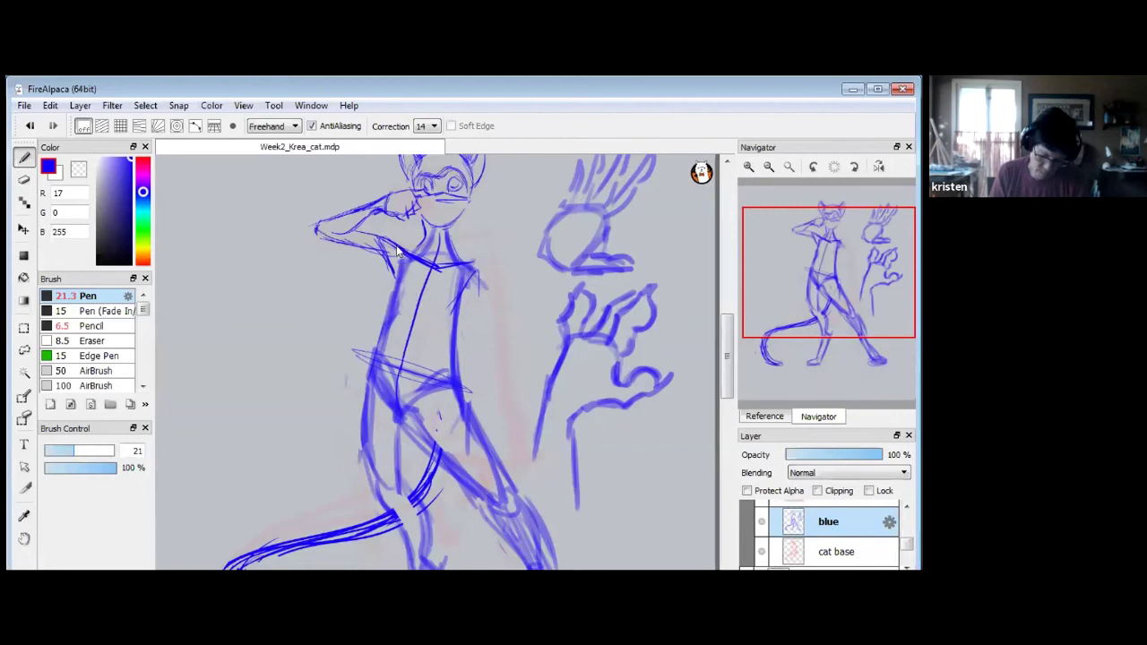
Draw the lowered arm from the shoulder to the wrist, with a rounded upper arm and a tapering forearm.
drag(456, 264, 478, 283)
mouse_move(467, 344)
mouse_down()
mouse_move(486, 324)
mouse_move(491, 362)
mouse_up()
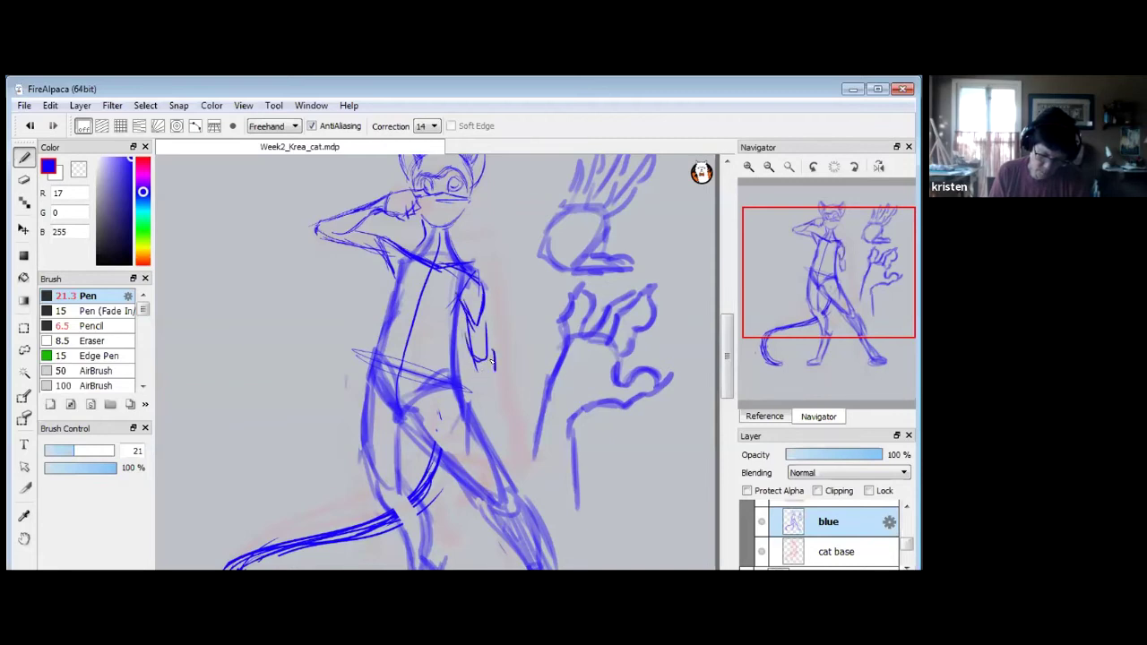
drag(476, 407, 474, 385)
mouse_move(486, 440)
mouse_down()
mouse_move(496, 367)
mouse_move(486, 381)
mouse_up()
drag(481, 471, 489, 435)
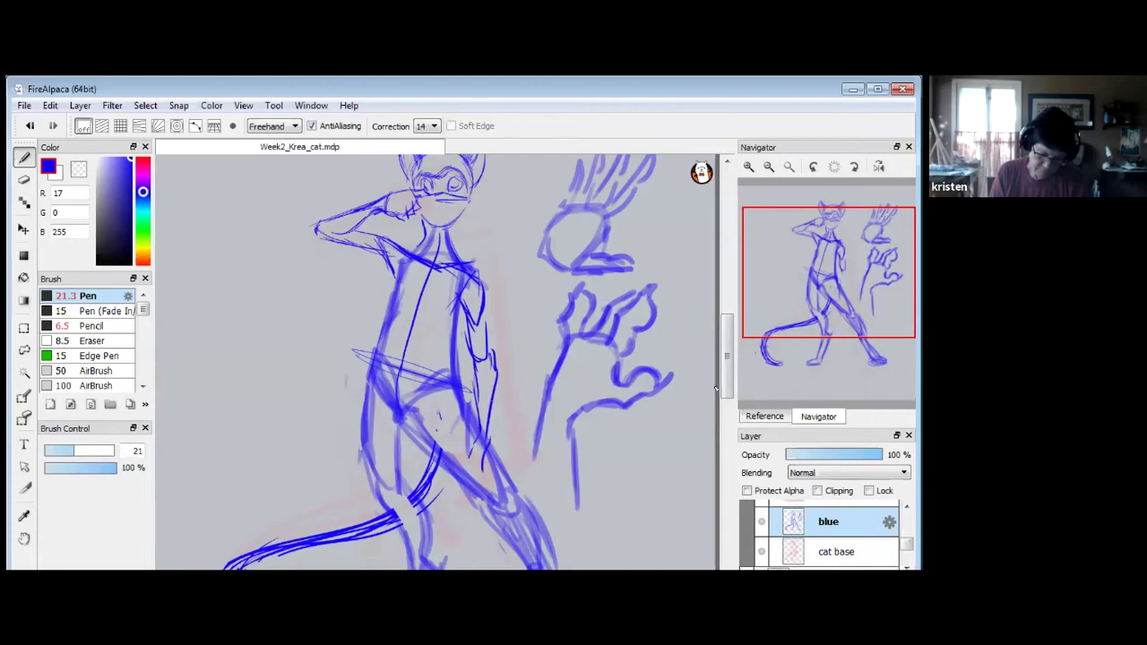
Redraw the underside of the raised arm down to the armpit and erase the excess lines around the upper arm and shoulder.
mouse_move(730, 381)
mouse_down()
mouse_move(730, 413)
mouse_move(730, 364)
mouse_up()
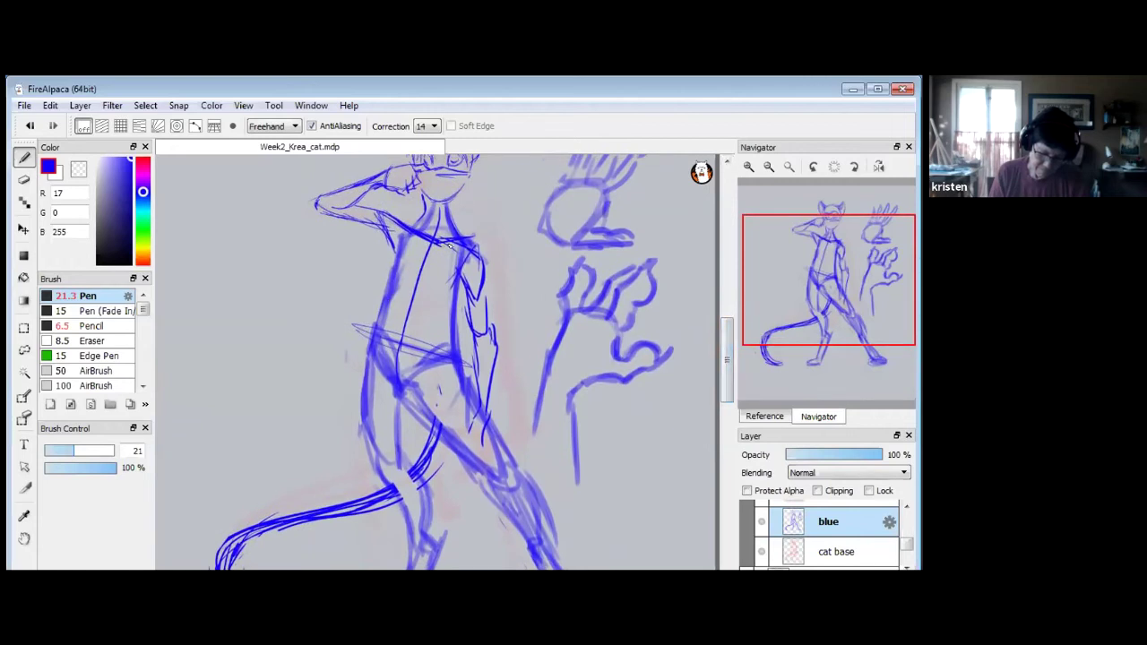
mouse_move(340, 217)
mouse_down()
mouse_move(394, 255)
mouse_move(380, 226)
mouse_move(397, 256)
mouse_up()
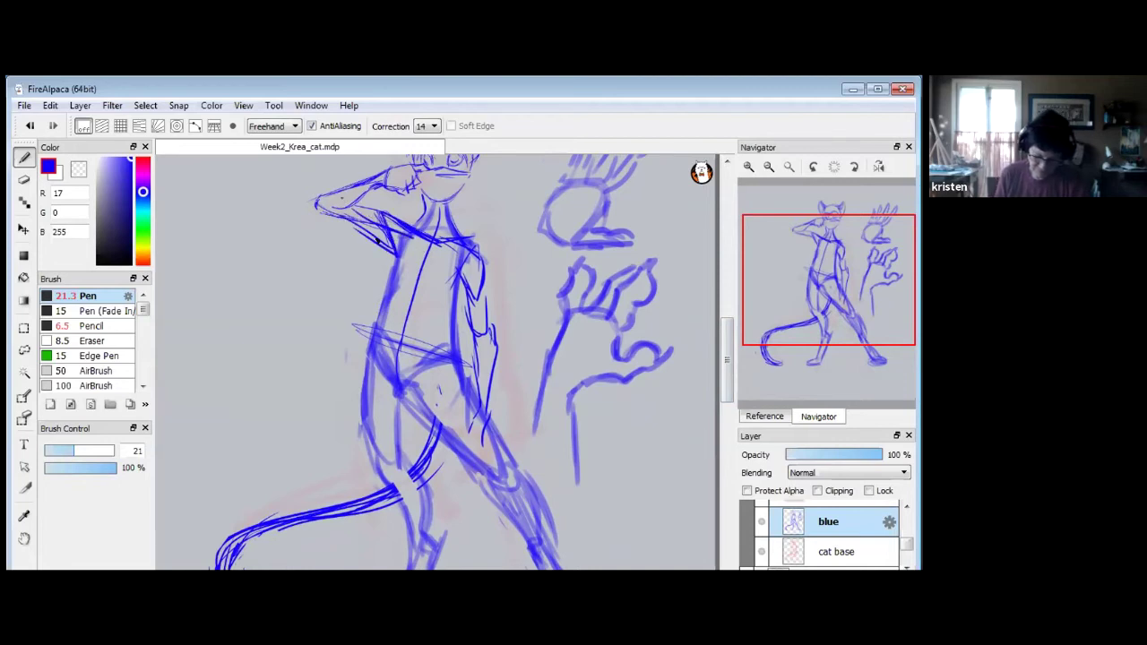
click(24, 179)
drag(359, 209, 403, 221)
click(24, 157)
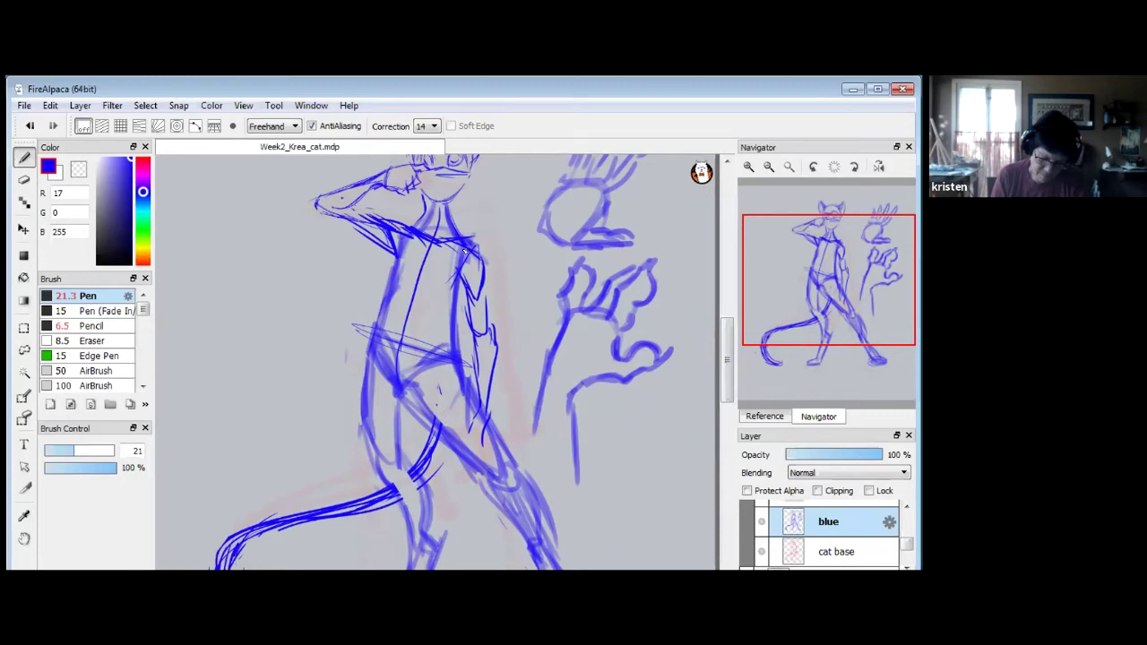
click(24, 180)
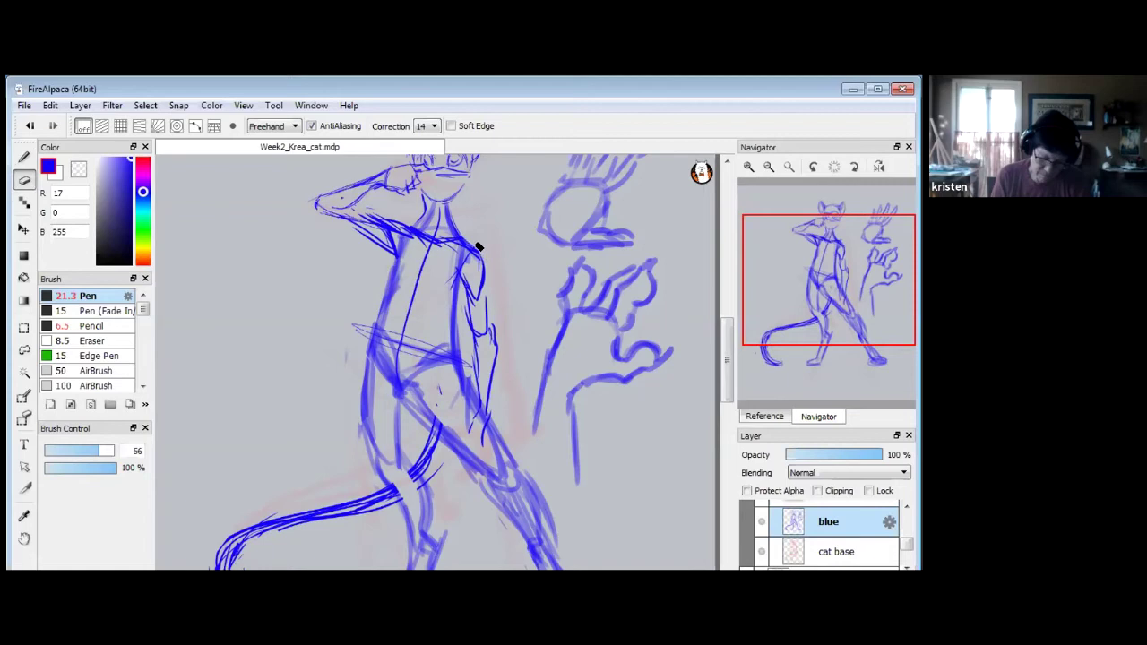
click(32, 158)
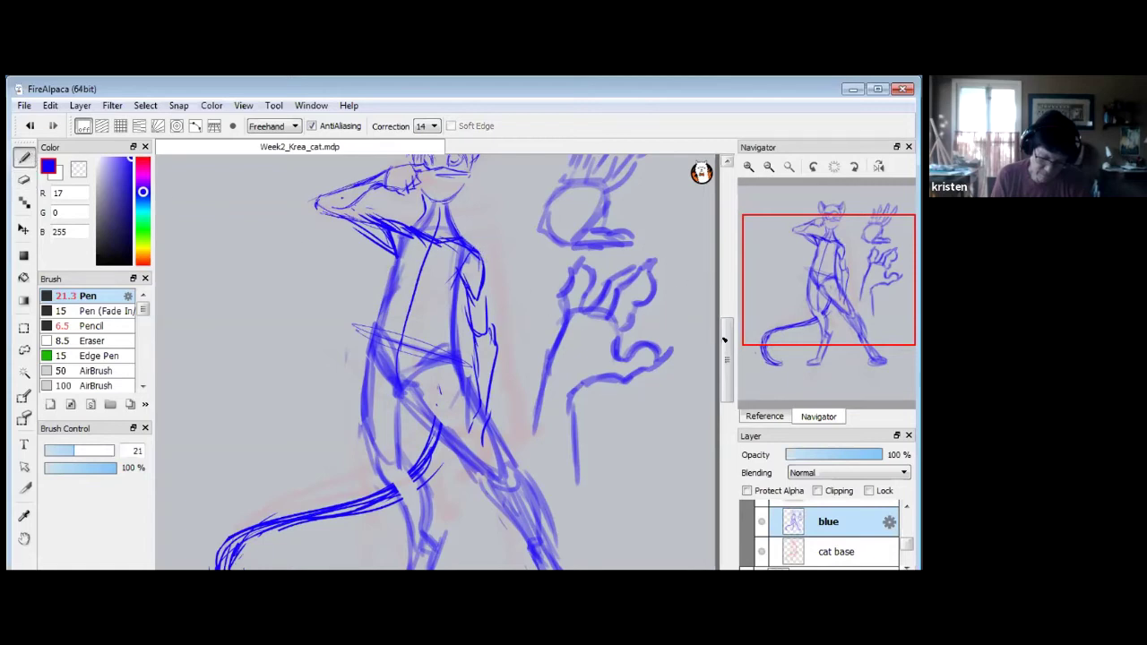
Sketch the lowered hand as a closed fist and draw a thin rod passing through it.
drag(728, 350, 728, 354)
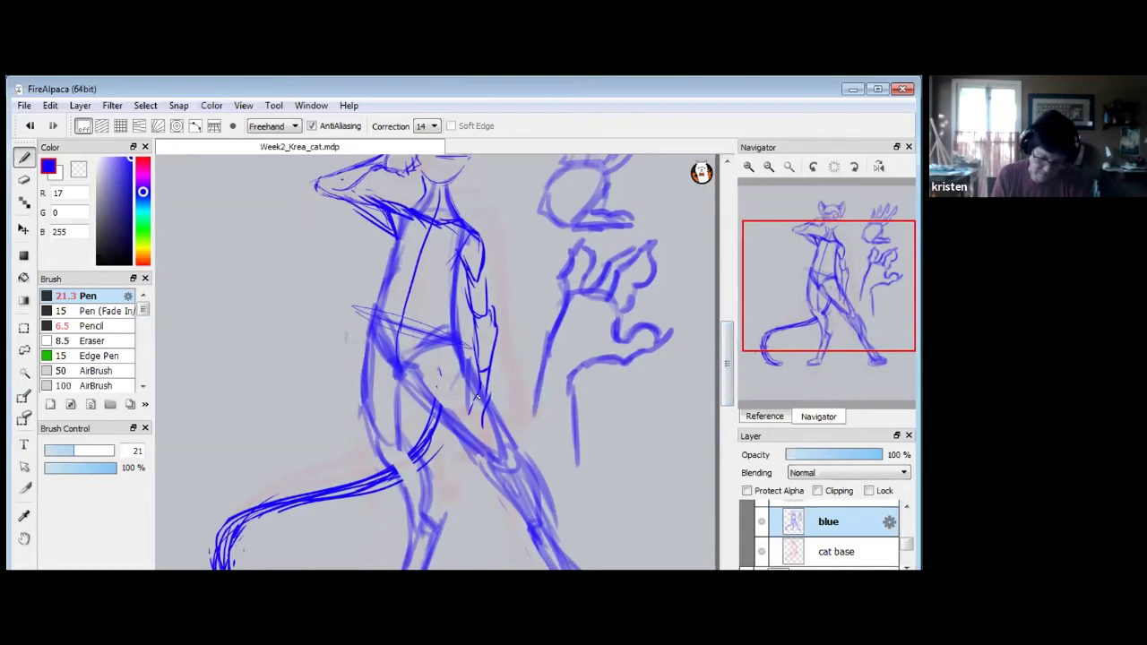
drag(481, 368, 471, 402)
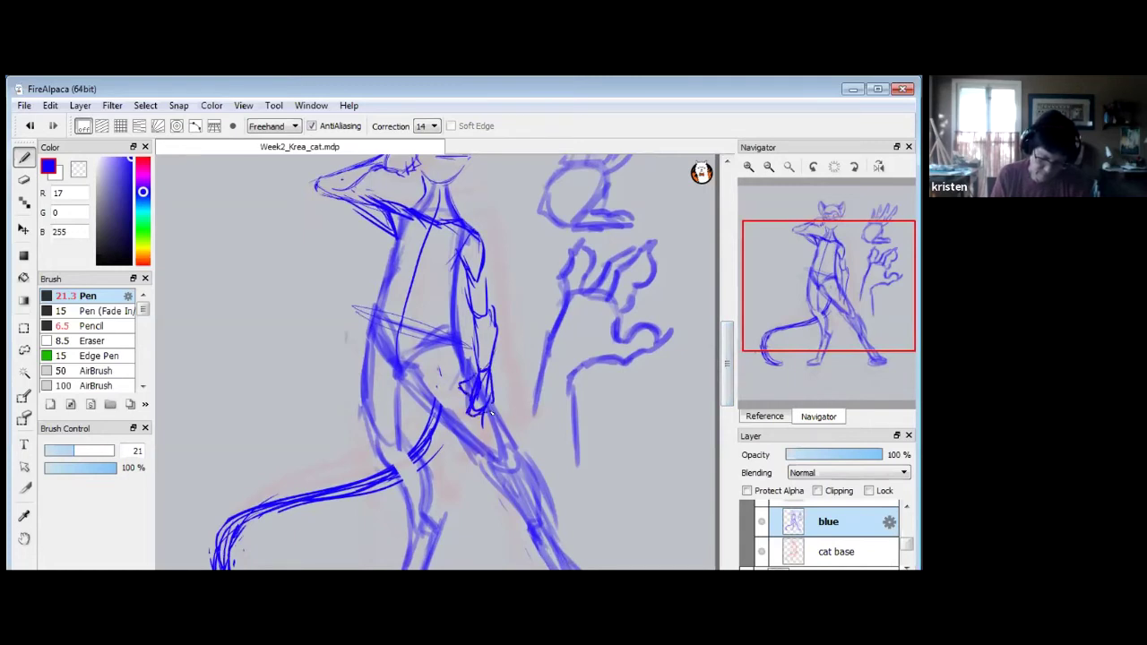
mouse_move(514, 392)
mouse_down()
mouse_move(553, 383)
mouse_move(509, 410)
mouse_move(563, 378)
mouse_up()
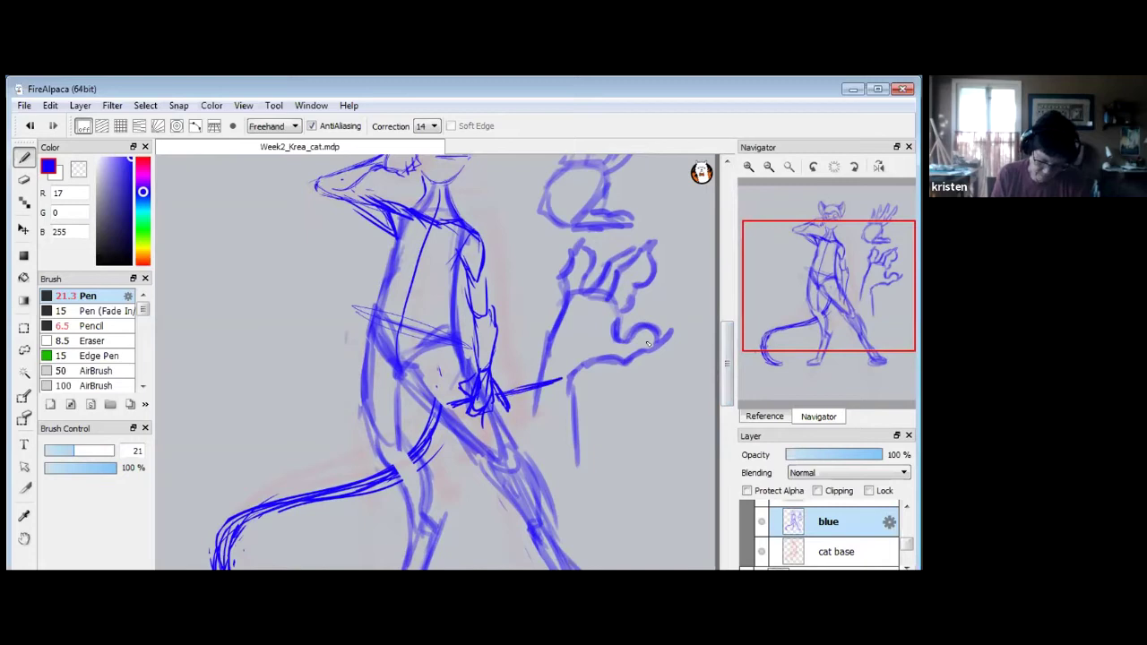
Redraw both sides of the torso with curves narrowing at the waist, and erase the ends of the hip guideline.
mouse_move(730, 367)
mouse_down()
mouse_move(731, 352)
mouse_move(737, 408)
mouse_move(724, 351)
mouse_move(726, 363)
mouse_up()
mouse_move(455, 307)
mouse_down()
mouse_move(440, 350)
mouse_move(456, 310)
mouse_move(443, 360)
mouse_move(442, 344)
mouse_move(453, 378)
mouse_up()
drag(368, 391, 392, 309)
drag(383, 356, 393, 265)
drag(368, 388, 388, 310)
drag(368, 413, 382, 337)
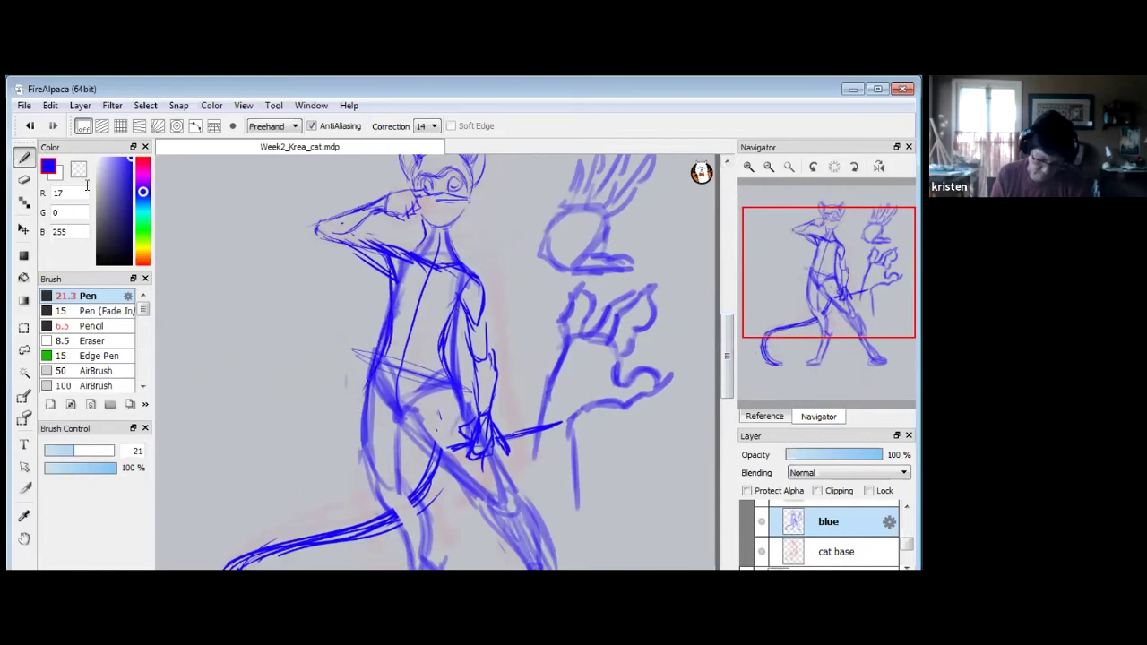
click(24, 179)
mouse_move(458, 327)
mouse_down()
mouse_move(462, 381)
mouse_move(456, 314)
mouse_up()
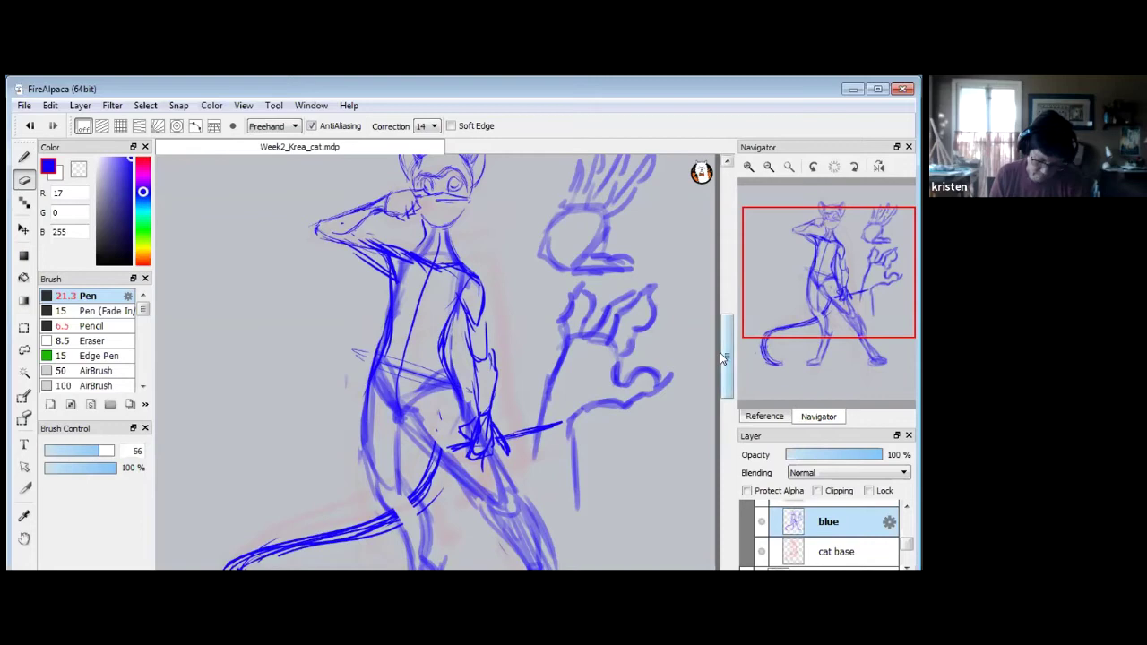
Draw the inner thigh and hip contours and add rounded knee curves to both legs with the pen.
scroll(725, 368, down, 3)
key(b)
mouse_move(405, 415)
mouse_down()
mouse_move(400, 365)
mouse_move(381, 428)
mouse_move(374, 407)
mouse_move(421, 453)
mouse_up()
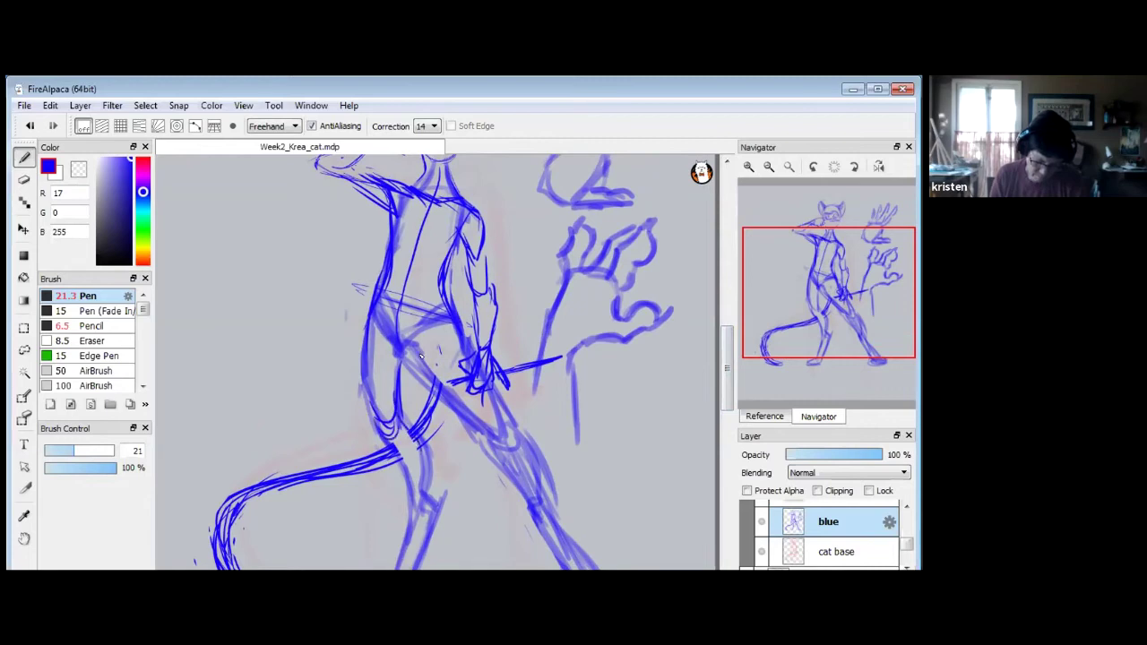
drag(429, 315, 414, 354)
drag(448, 298, 418, 335)
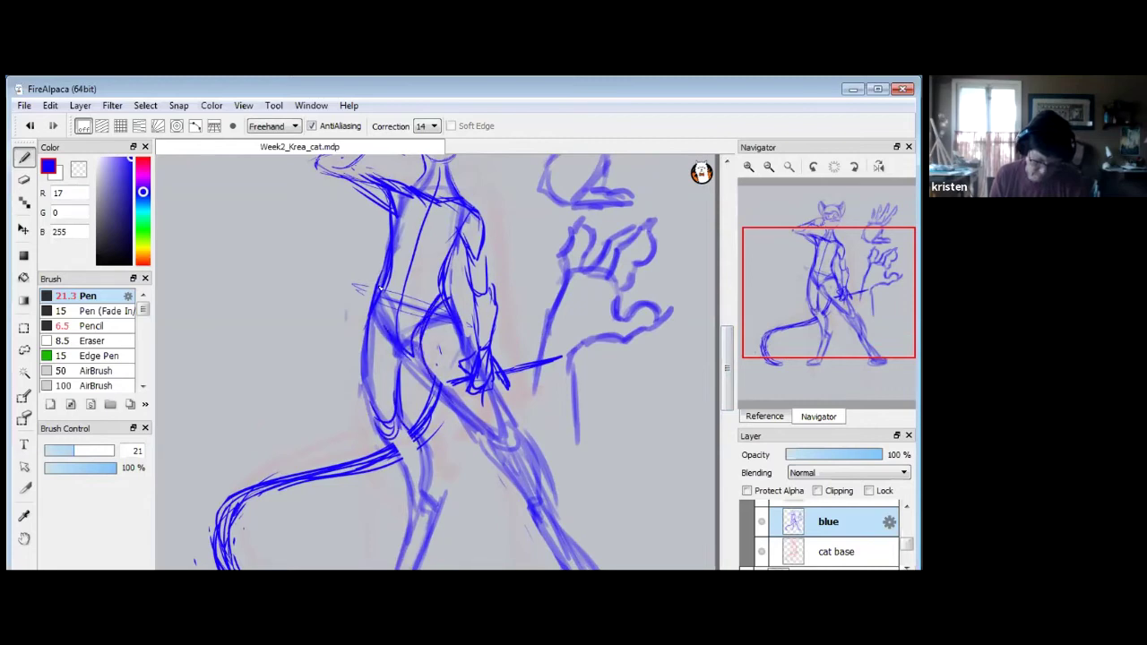
drag(501, 420, 481, 428)
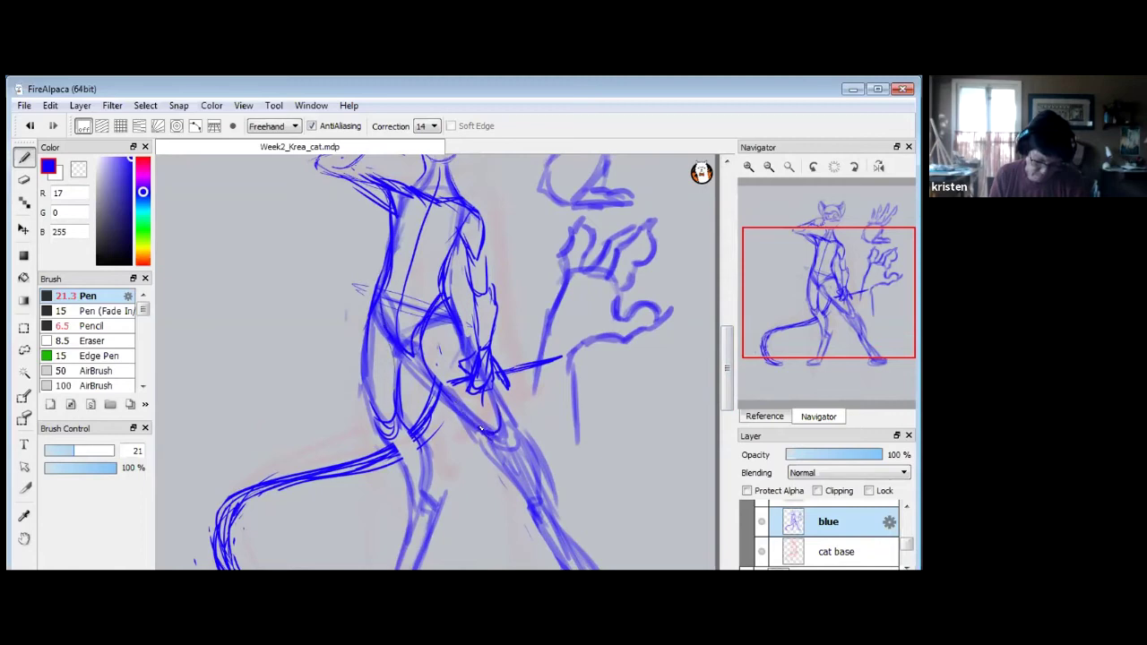
Outline the calf, shin and ankle of the outstretched leg and draw its paw with rounded toes.
drag(726, 366, 727, 382)
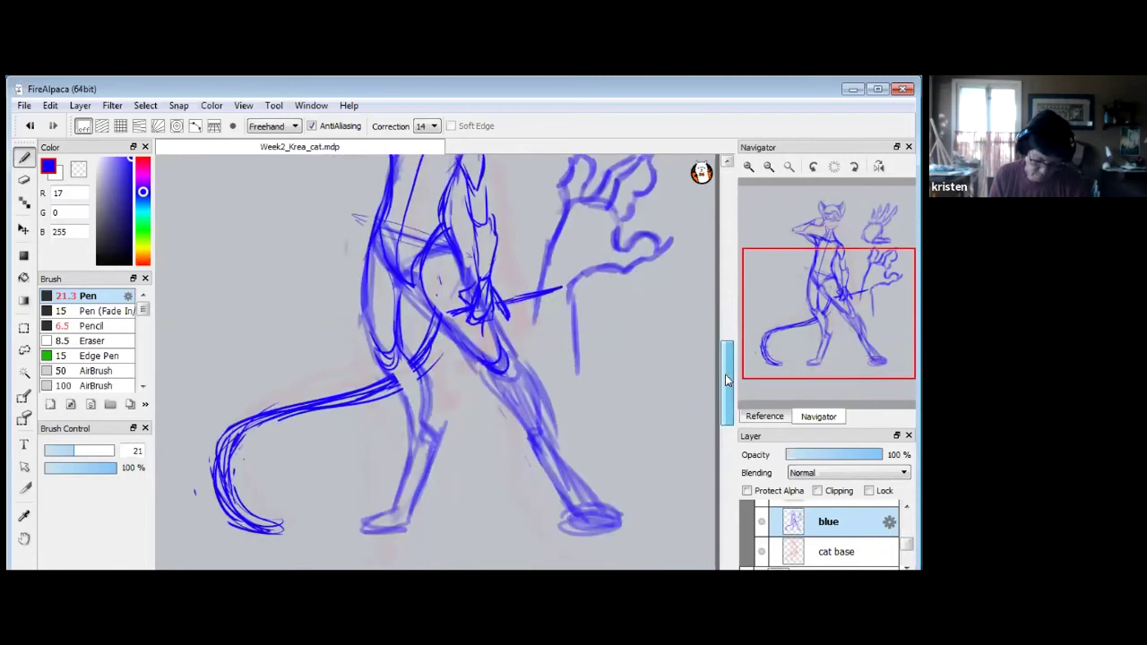
drag(504, 384, 534, 432)
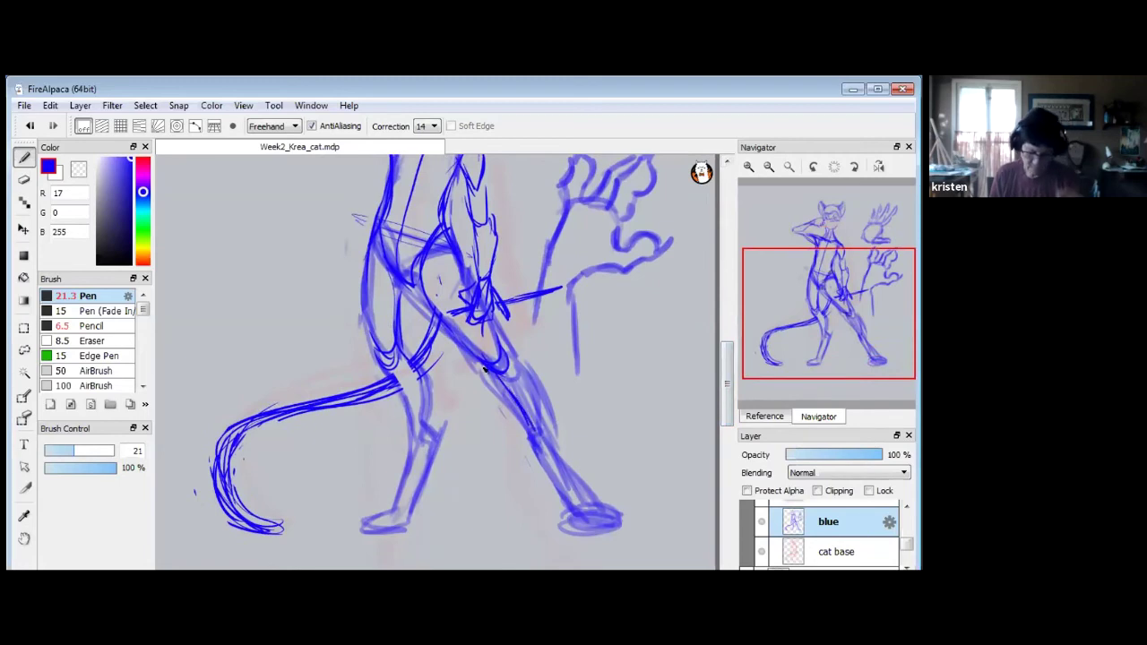
drag(486, 371, 516, 410)
drag(519, 369, 503, 349)
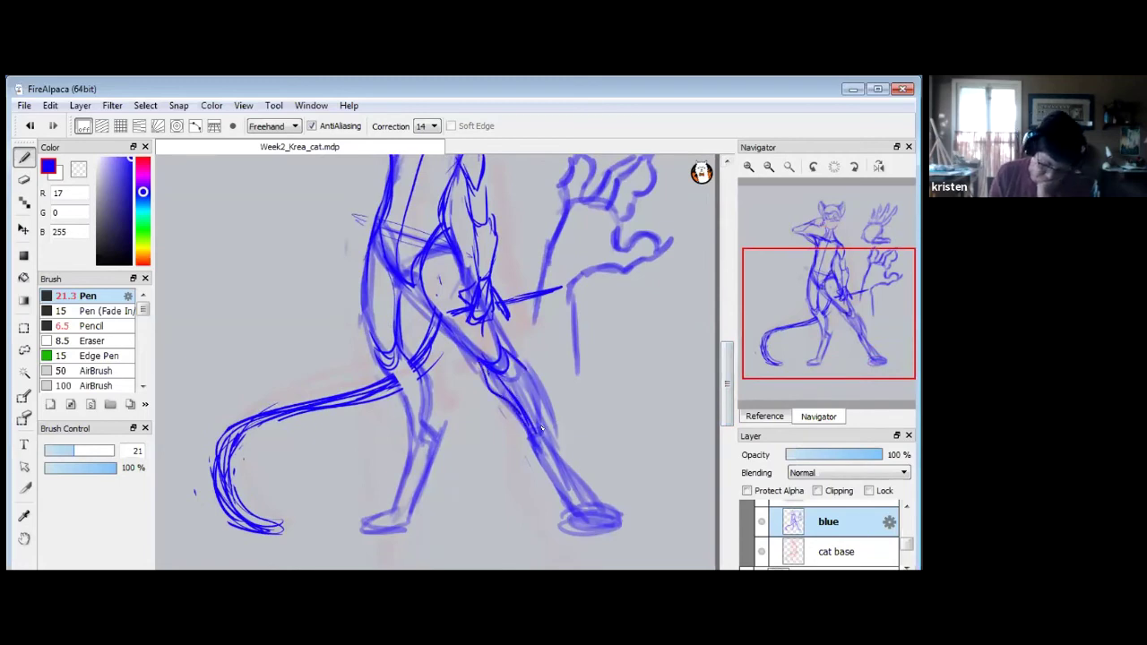
drag(539, 437, 519, 364)
drag(543, 436, 588, 495)
mouse_move(537, 457)
mouse_down()
mouse_move(571, 514)
mouse_move(597, 504)
mouse_up()
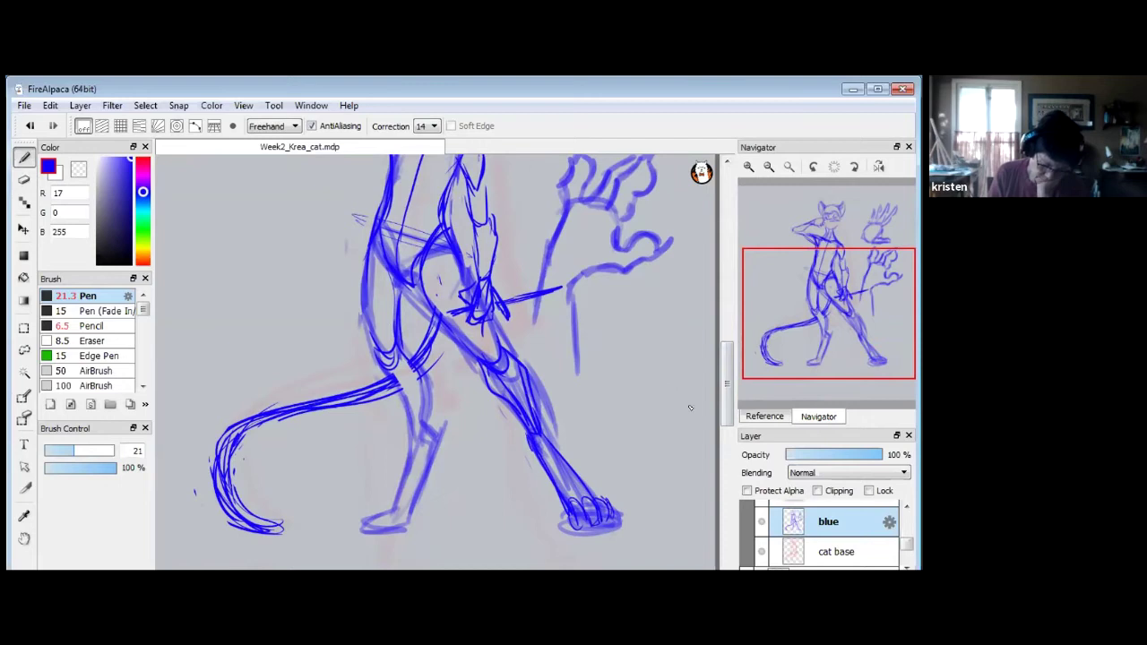
Draw the toes on the other paw and outline that leg from knee to ankle, including the pointed heel joint.
drag(732, 388, 728, 403)
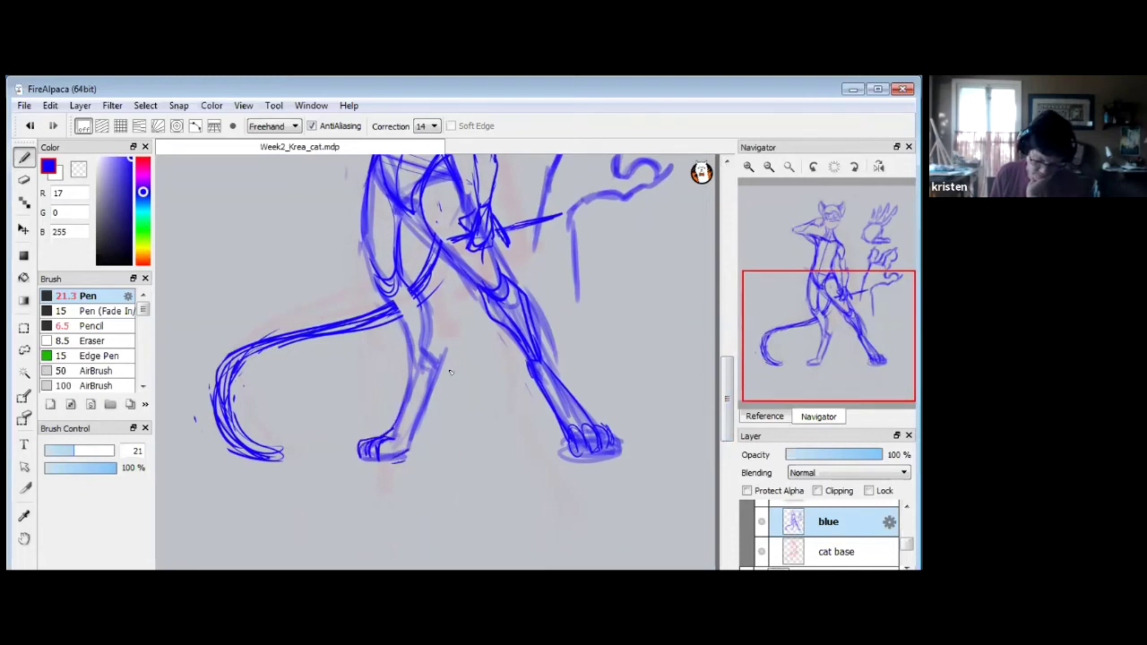
mouse_move(420, 294)
mouse_down()
mouse_move(430, 360)
mouse_move(419, 413)
mouse_up()
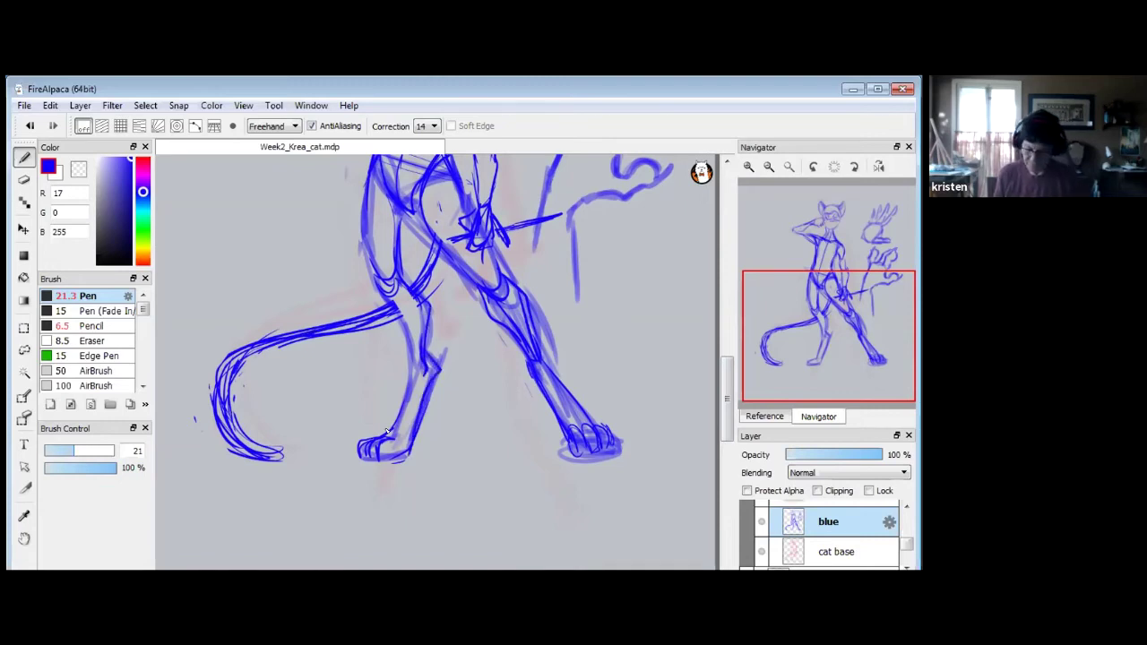
drag(394, 289, 411, 426)
Erase the neck lines between the chin and the shoulders.
drag(726, 399, 725, 321)
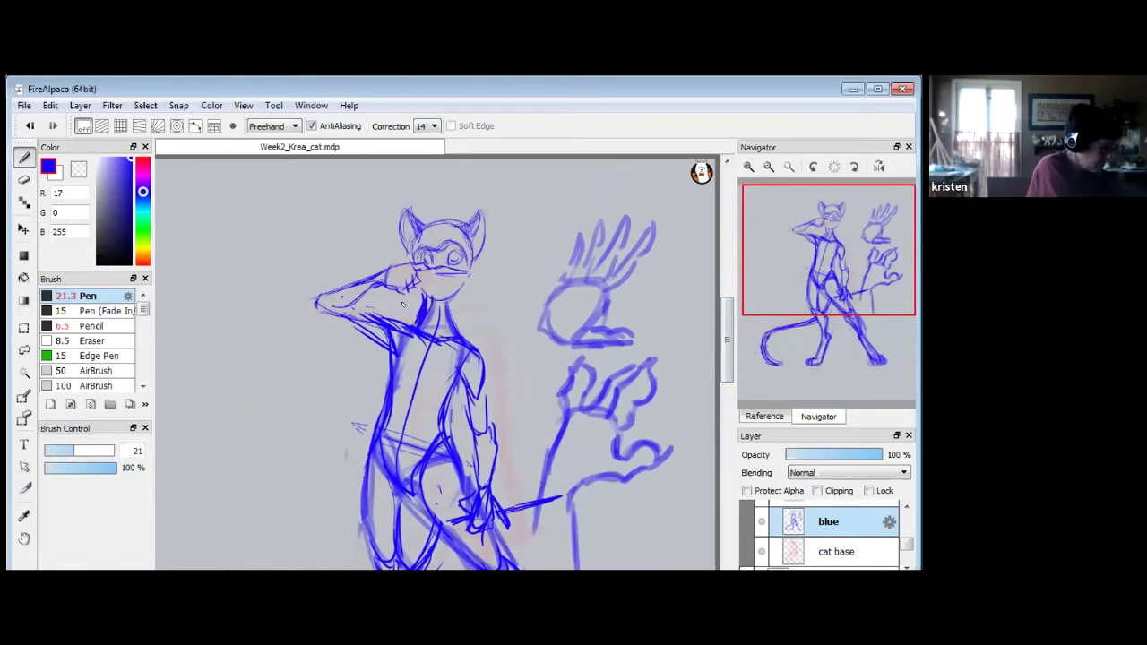
click(24, 179)
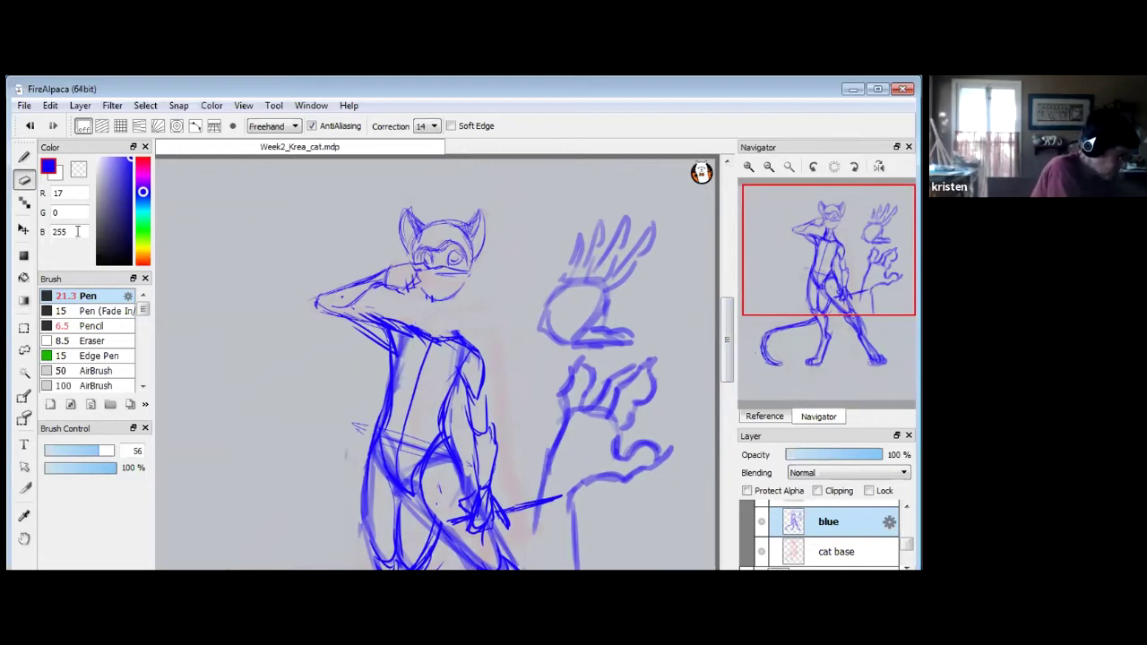
Lasso the cat's head with the raised hand and forearm, move them down closer to the shoulders, and deselect.
click(24, 351)
mouse_move(305, 300)
mouse_down()
mouse_move(451, 312)
mouse_move(506, 242)
mouse_move(441, 200)
mouse_move(342, 240)
mouse_move(305, 299)
mouse_up()
click(24, 230)
mouse_move(457, 277)
mouse_down()
mouse_move(434, 287)
mouse_move(454, 295)
mouse_up()
key(ctrl+d)
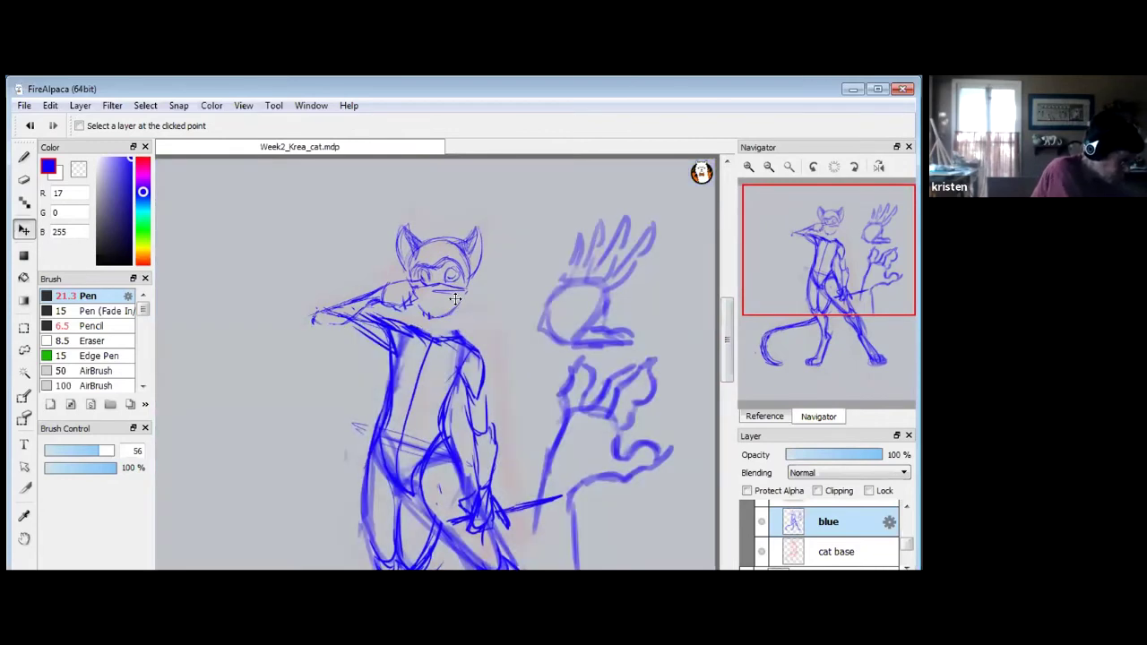
Redraw the raised arm's elbow and lower edge, and add short neck lines joining the chin to the shoulders with the pen.
click(24, 157)
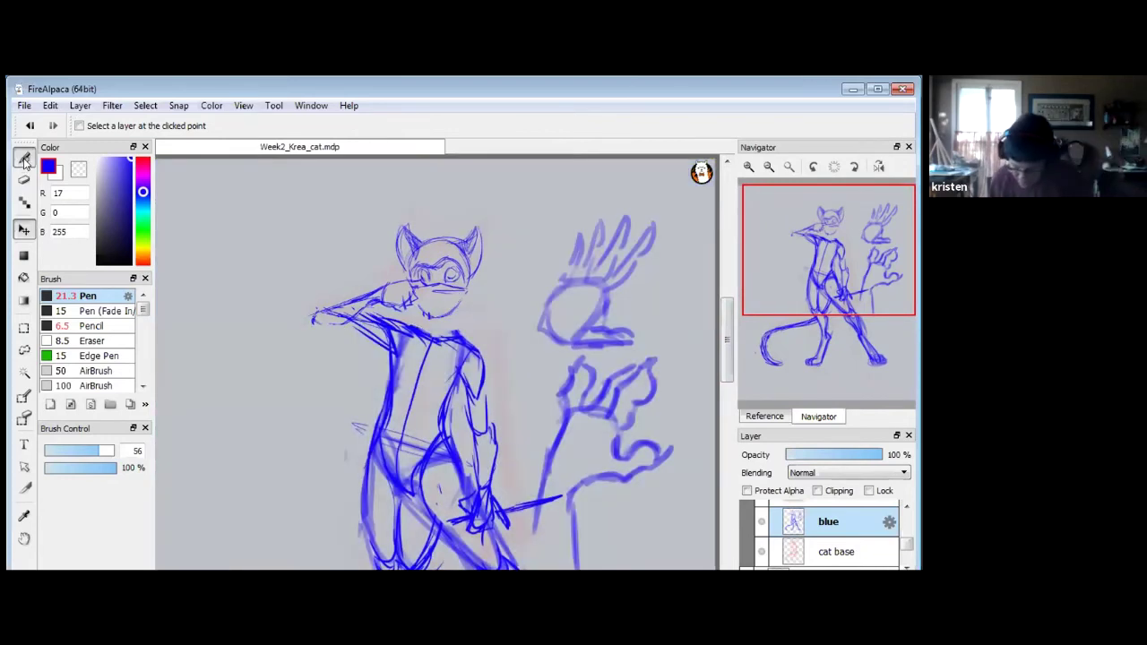
drag(310, 318, 387, 347)
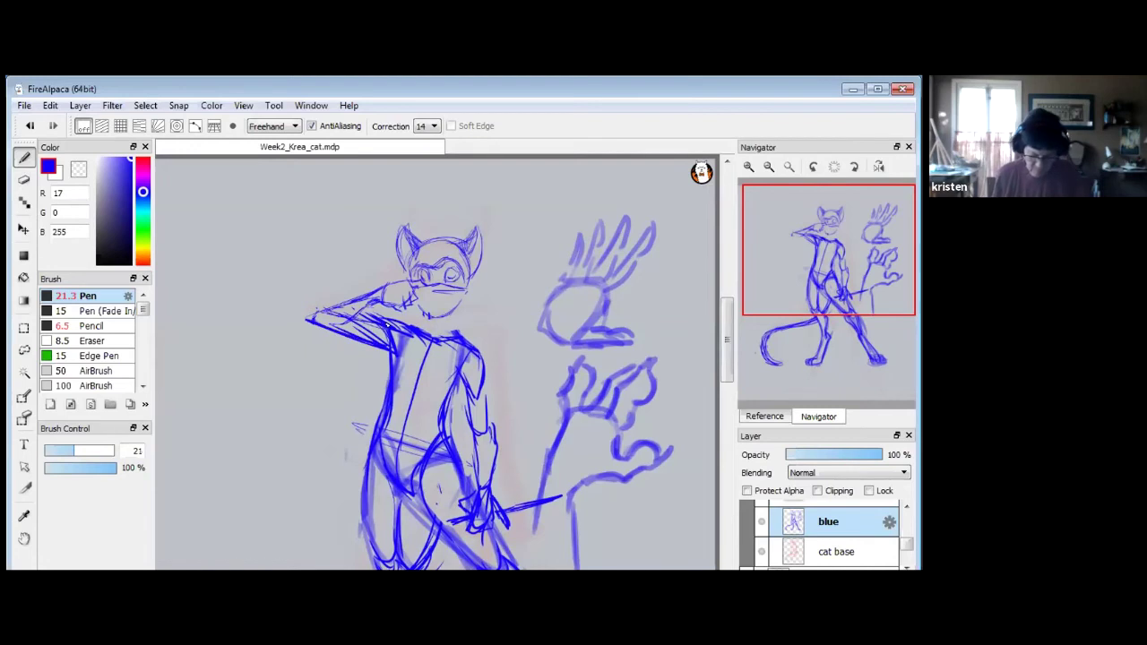
drag(452, 314, 444, 331)
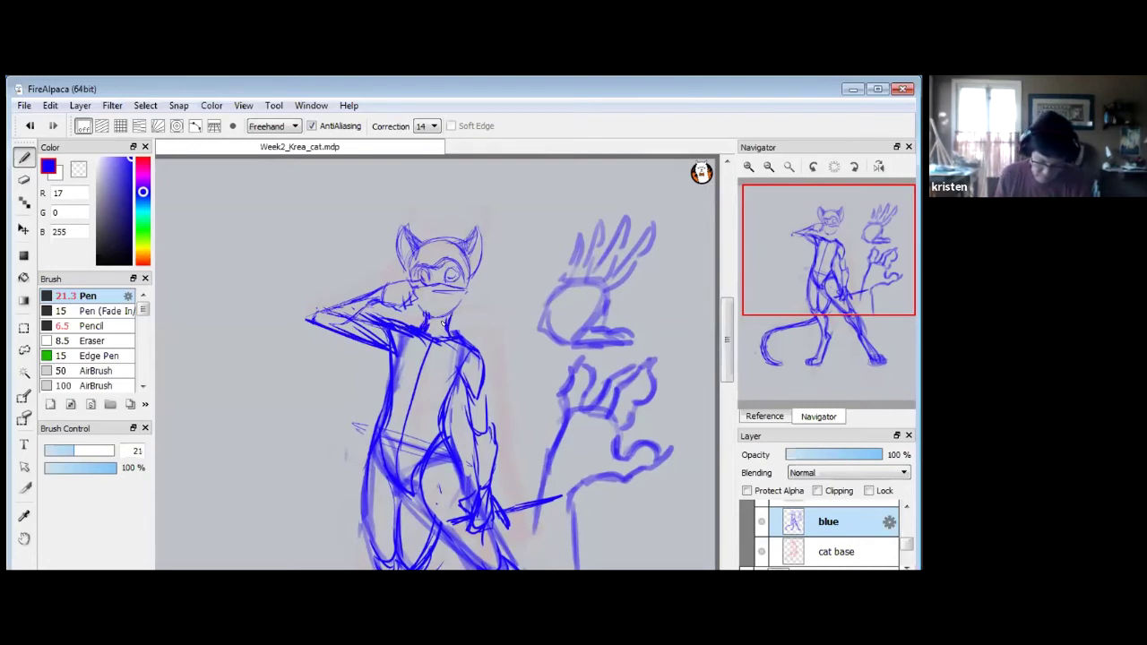
Examine the overall pose with the whole cat figure in view and maximize the program window.
click(770, 166)
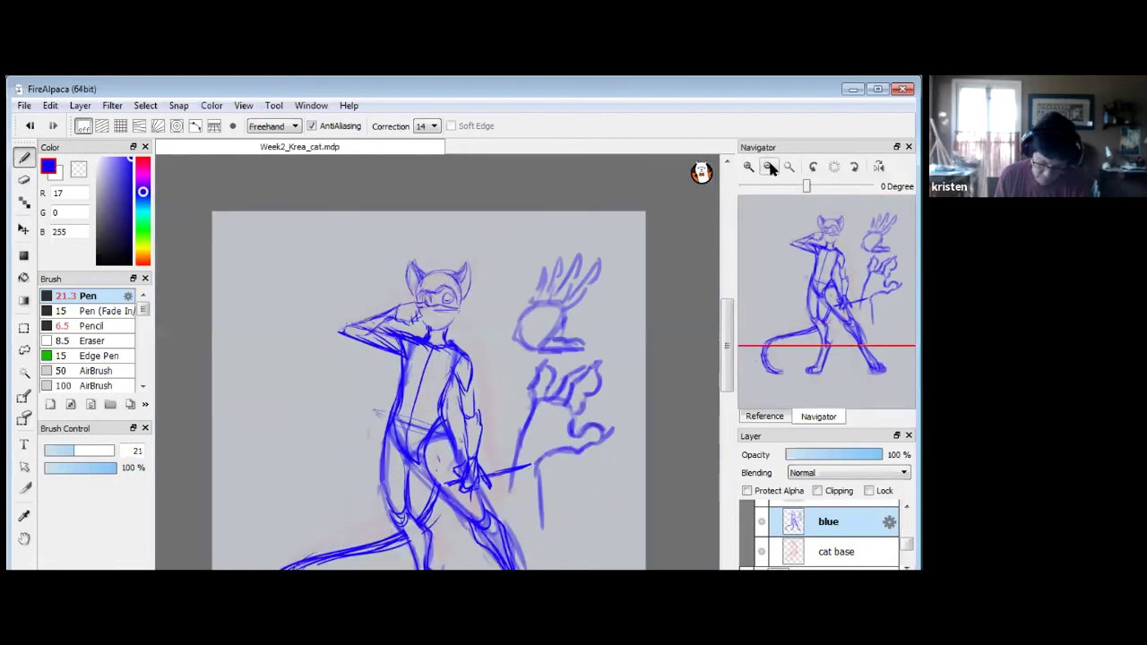
click(770, 167)
drag(726, 348, 730, 317)
mouse_move(749, 175)
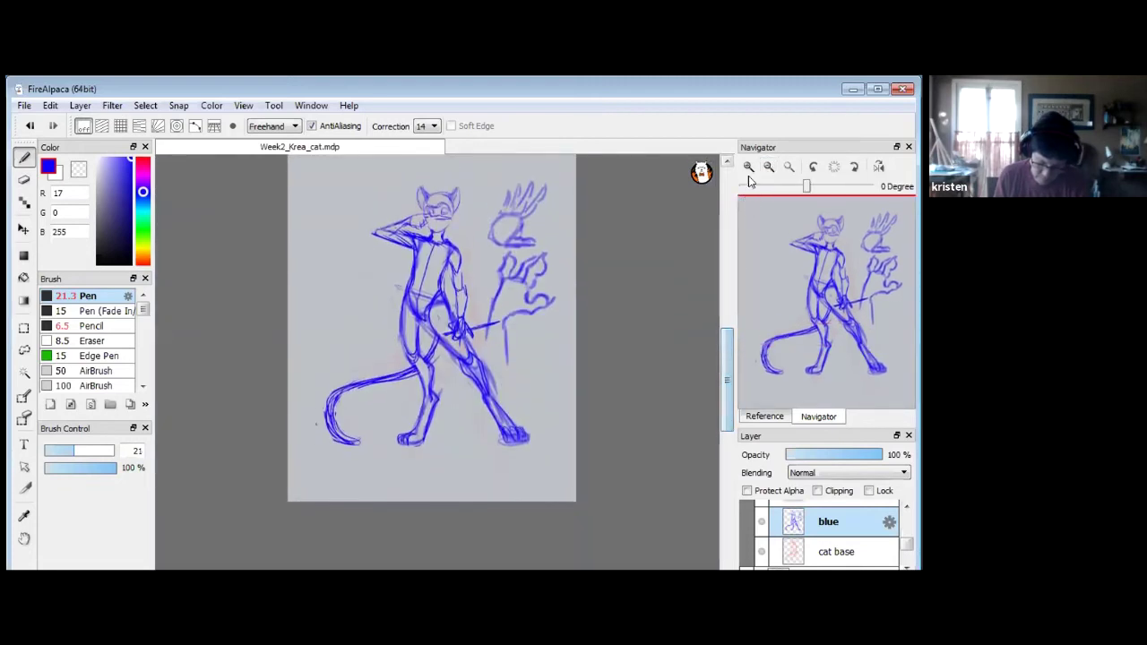
click(749, 169)
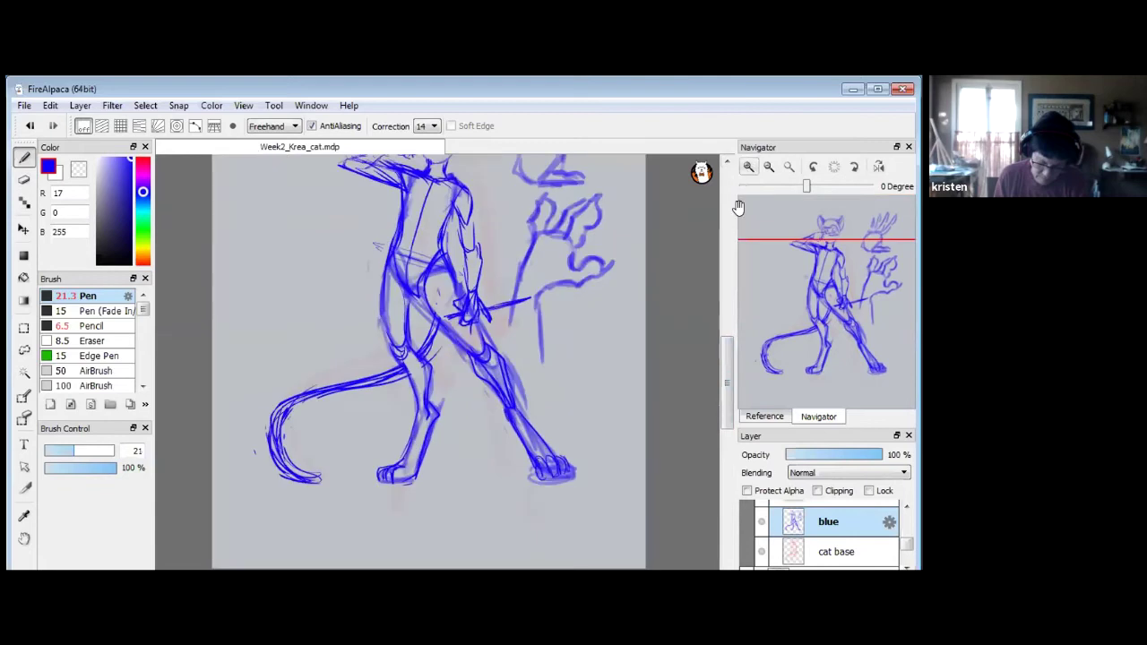
mouse_move(725, 356)
mouse_down()
mouse_move(723, 368)
mouse_move(726, 339)
mouse_up()
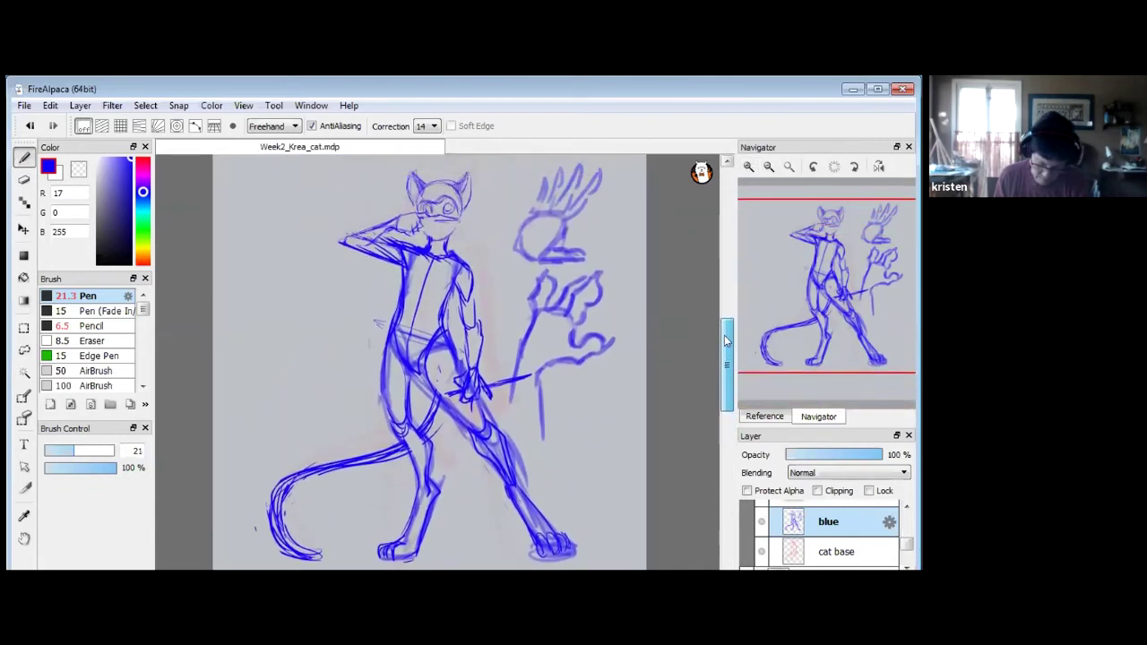
click(877, 89)
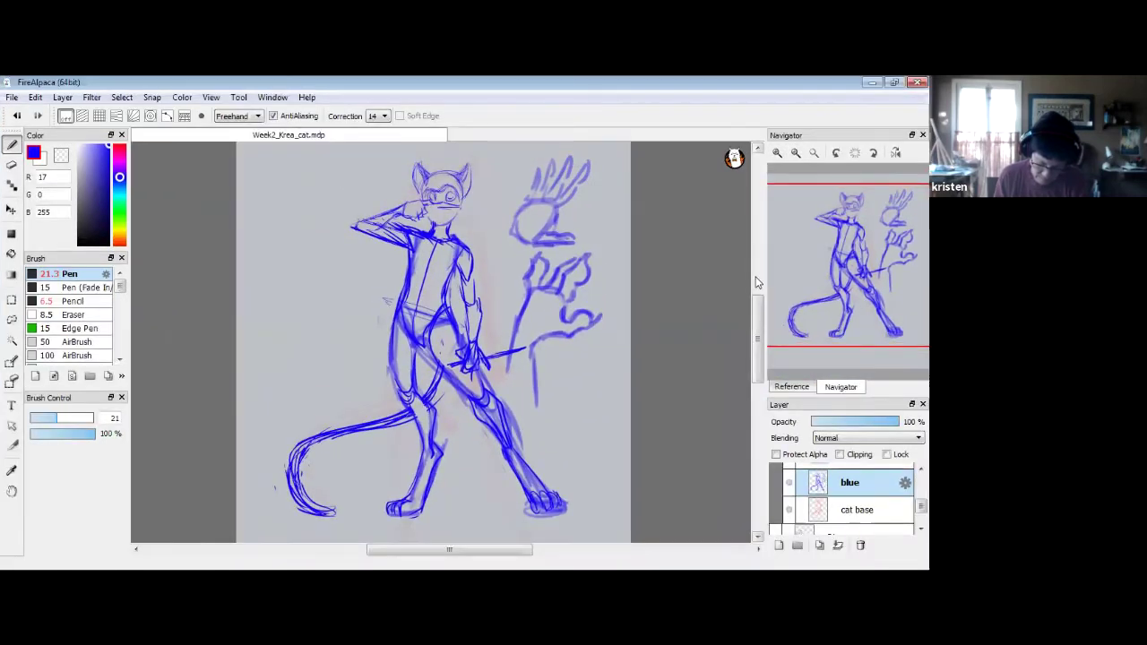
Lasso the loose hand and arm studies beside the cat figure on the blue layer and cut them away.
drag(760, 314, 759, 320)
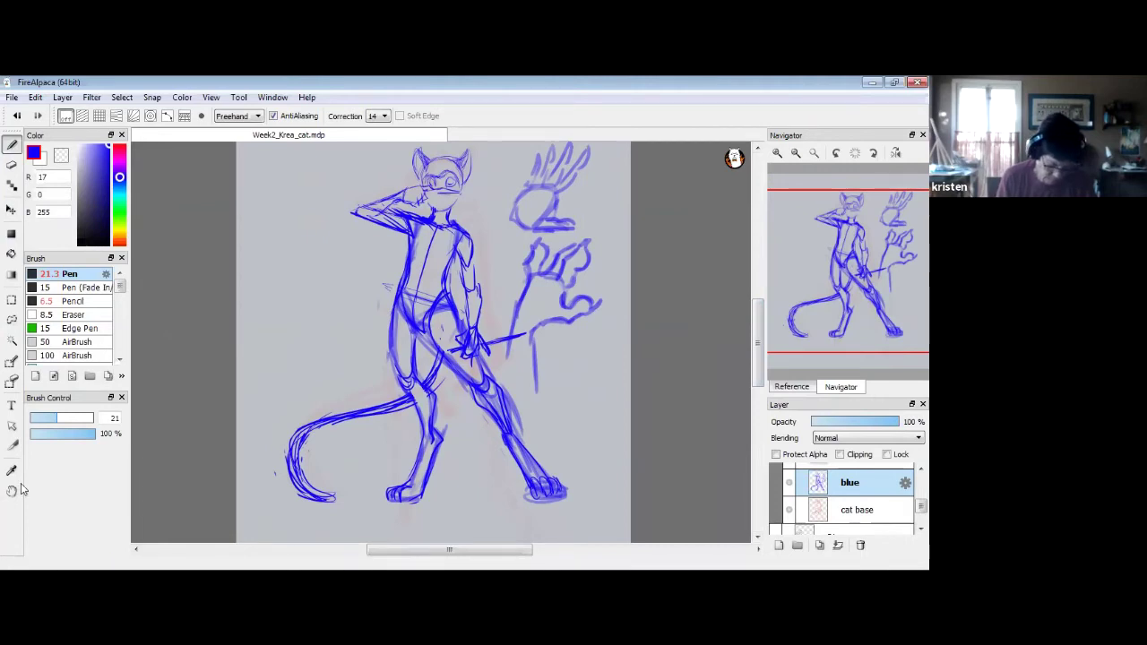
key(alt+Tab)
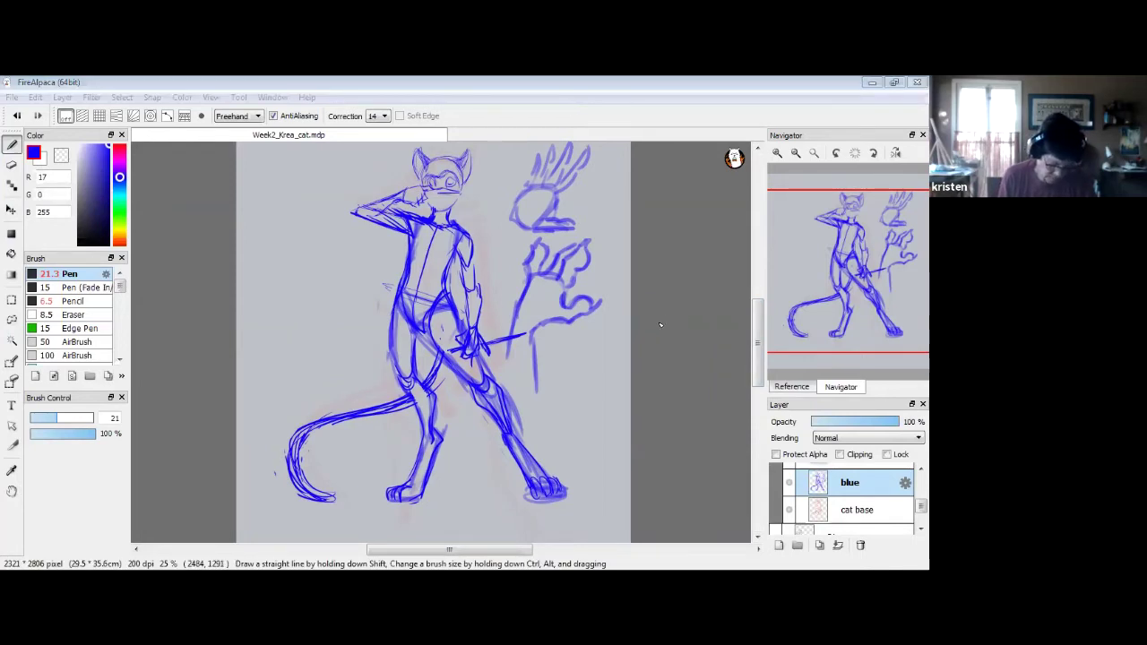
click(12, 322)
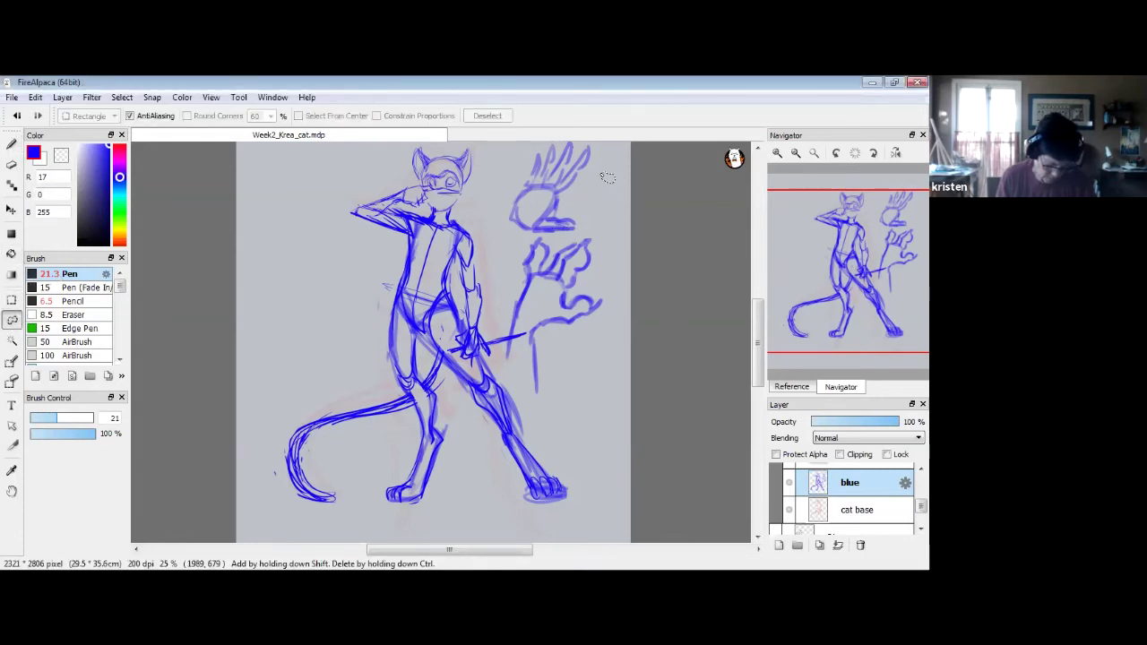
mouse_move(614, 139)
mouse_down()
mouse_move(506, 181)
mouse_move(503, 319)
mouse_move(535, 335)
mouse_move(513, 350)
mouse_move(513, 368)
mouse_move(549, 414)
mouse_move(595, 373)
mouse_move(626, 236)
mouse_move(605, 207)
mouse_up()
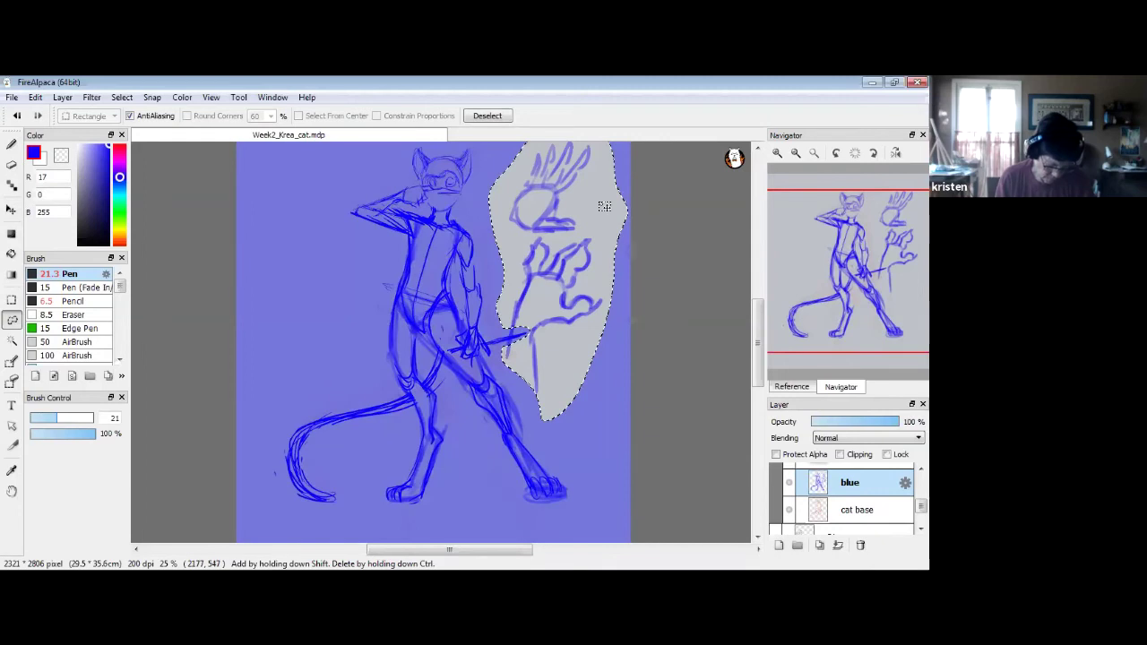
key(ctrl+x)
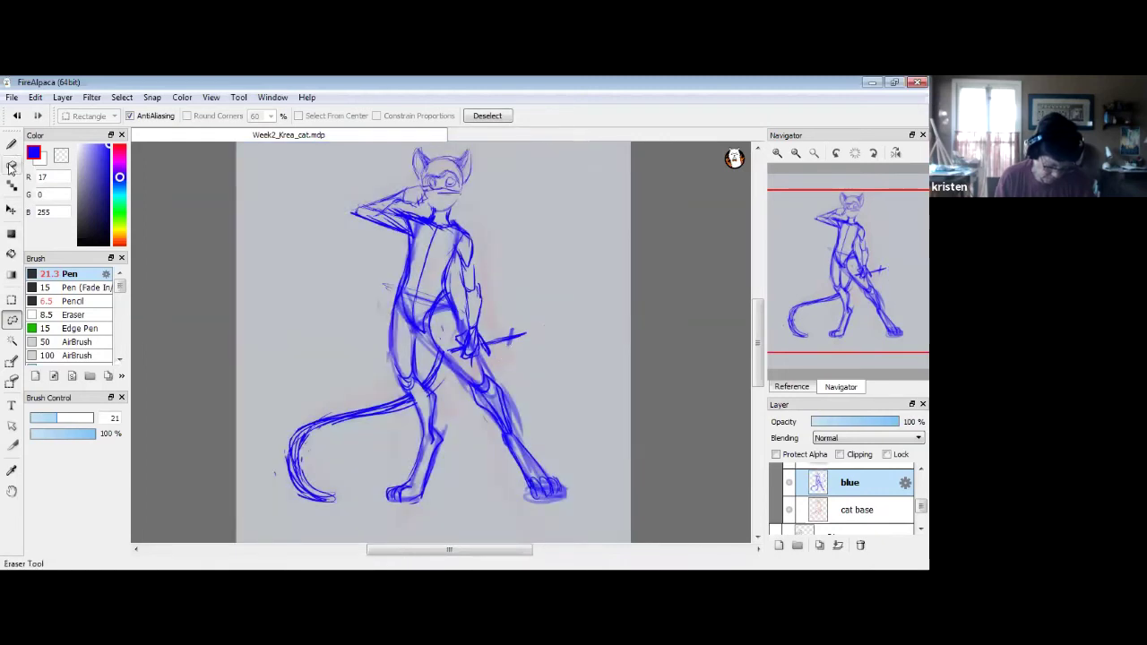
Redraw the sword's hilt at the cat's hand, and shorten the tail by erasing its curled end and sketching a rounded tip.
click(11, 166)
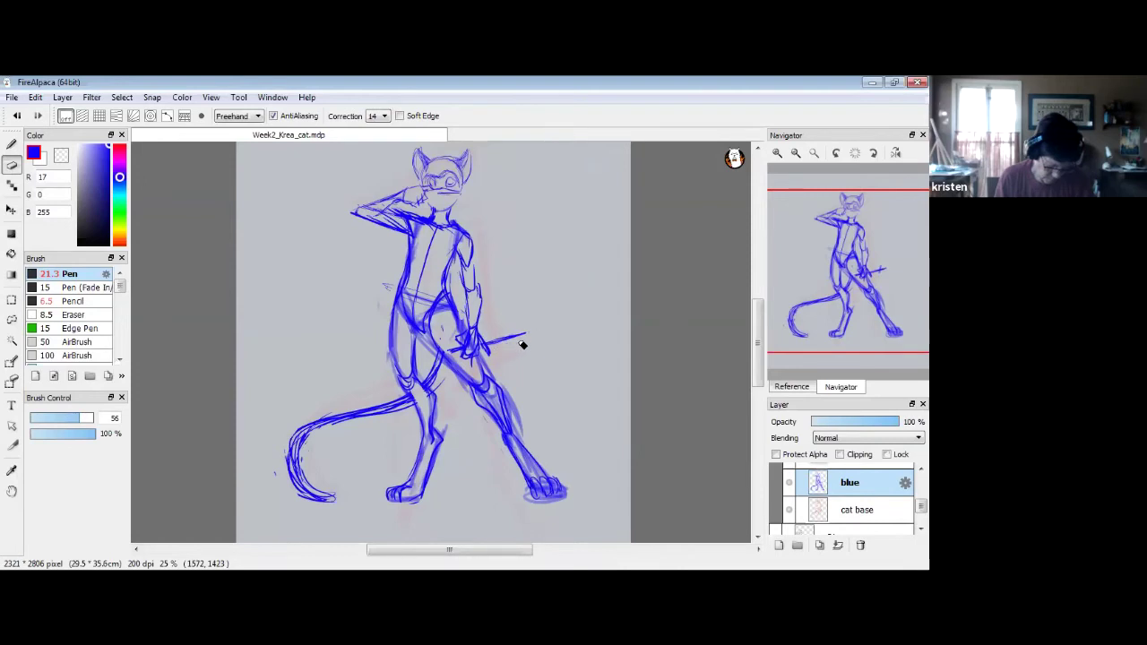
click(11, 144)
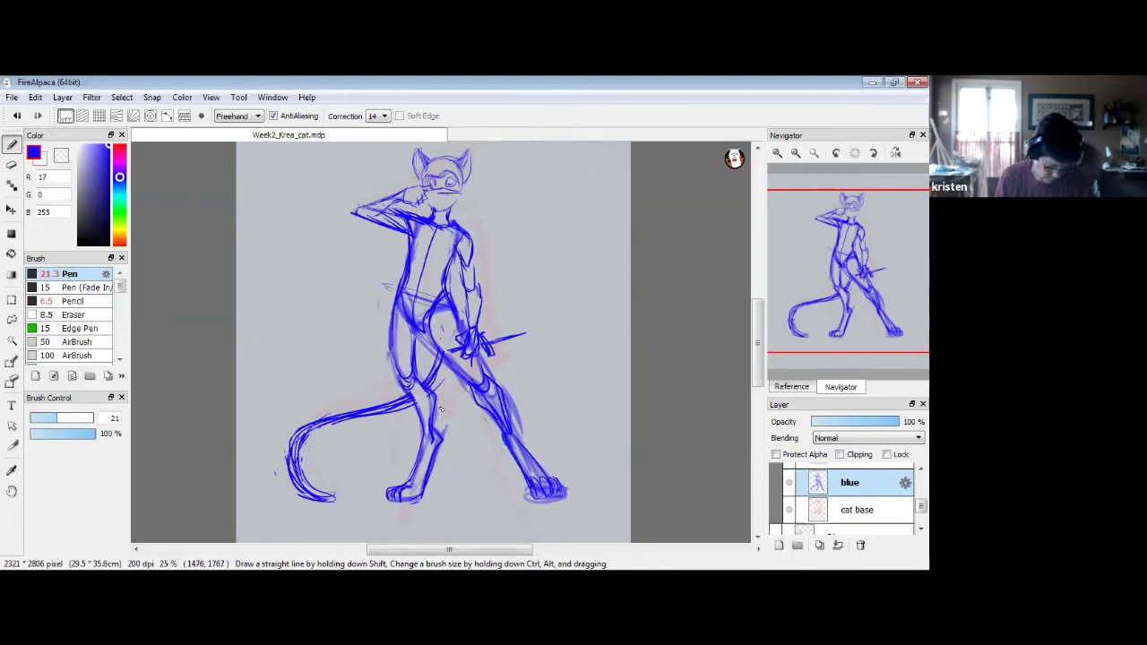
click(10, 165)
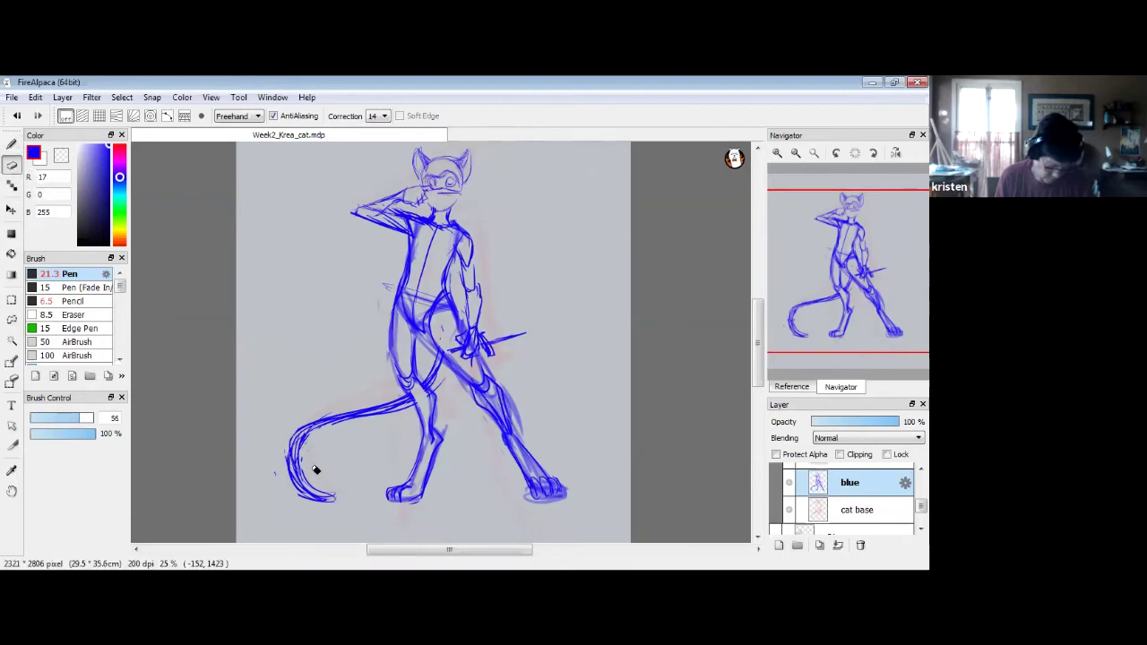
mouse_move(306, 473)
mouse_down()
mouse_move(298, 495)
mouse_move(335, 499)
mouse_move(320, 498)
mouse_up()
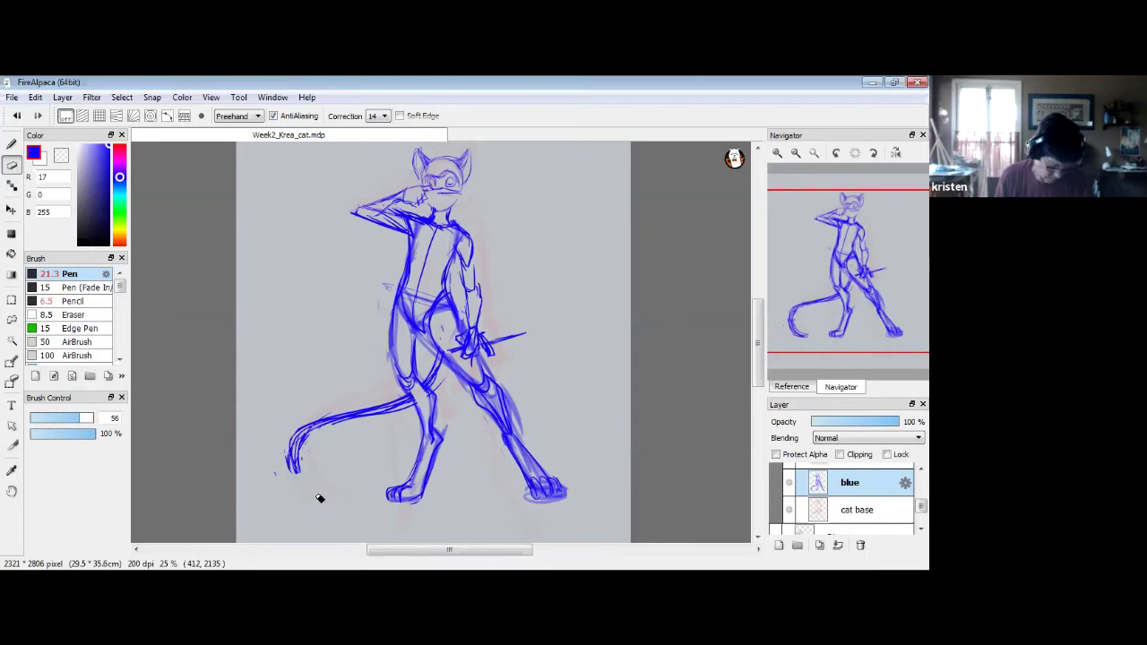
click(11, 144)
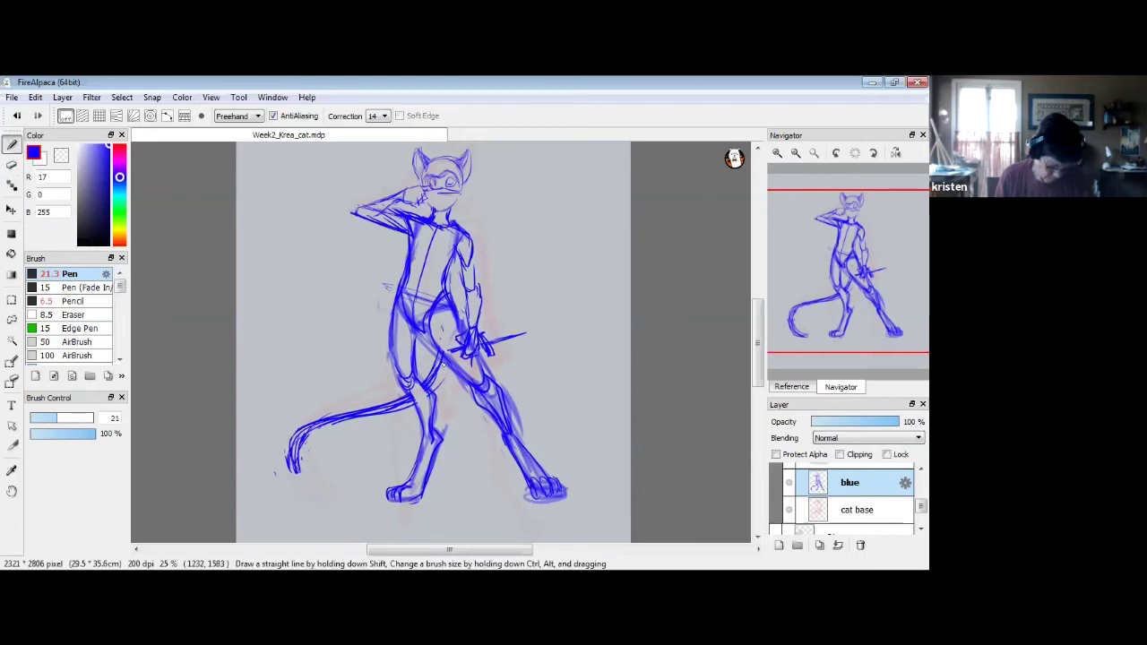
drag(443, 378, 431, 388)
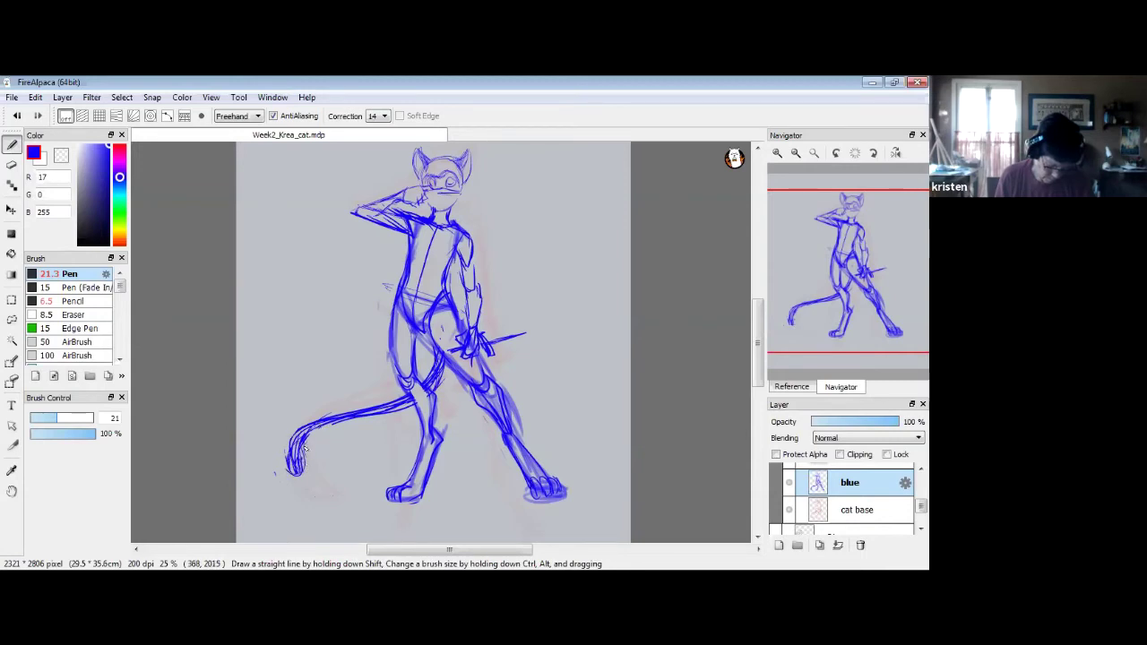
Show the Diggory height-comparison layer and move the cat sketch so its feet stand on the red ground line.
drag(538, 323, 530, 350)
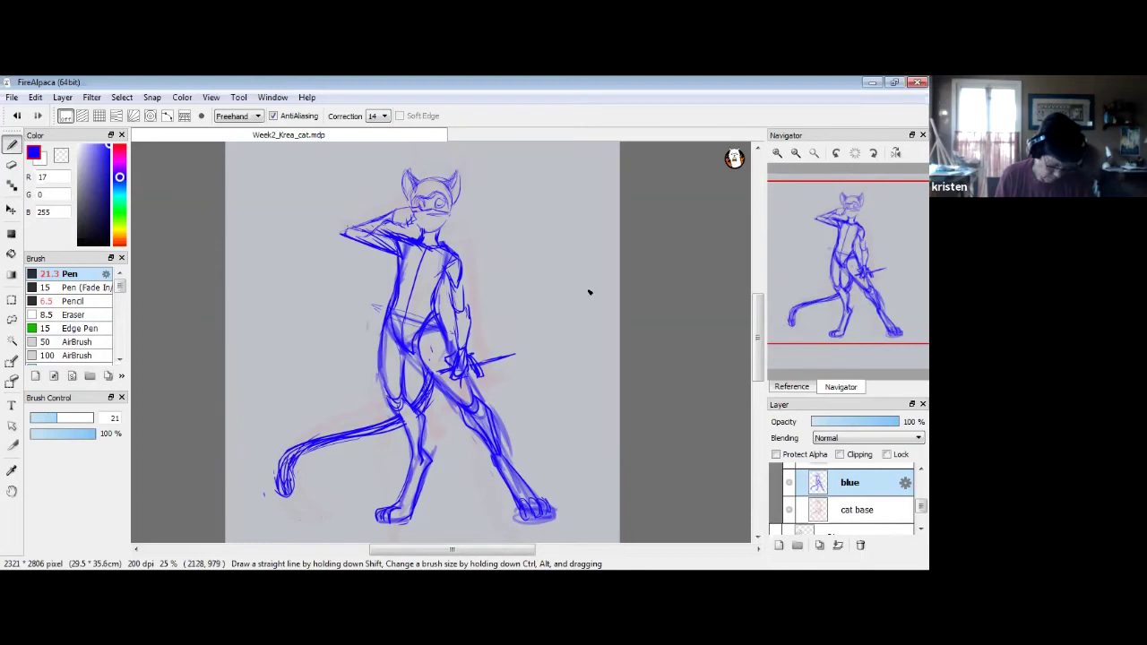
scroll(804, 501, down, 2)
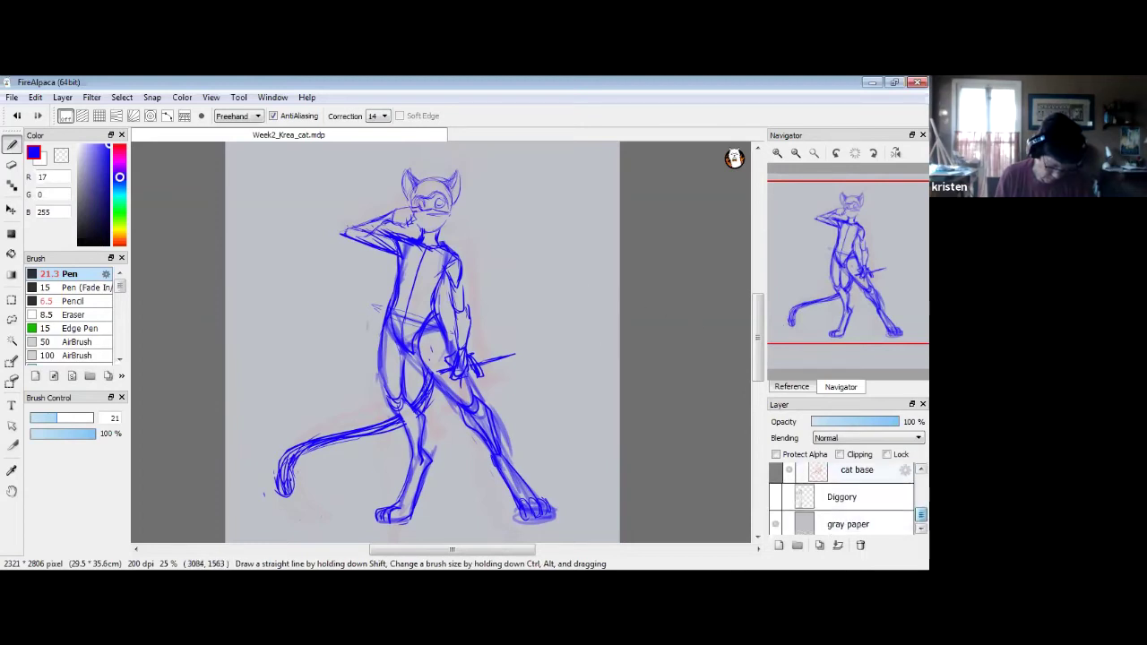
click(776, 494)
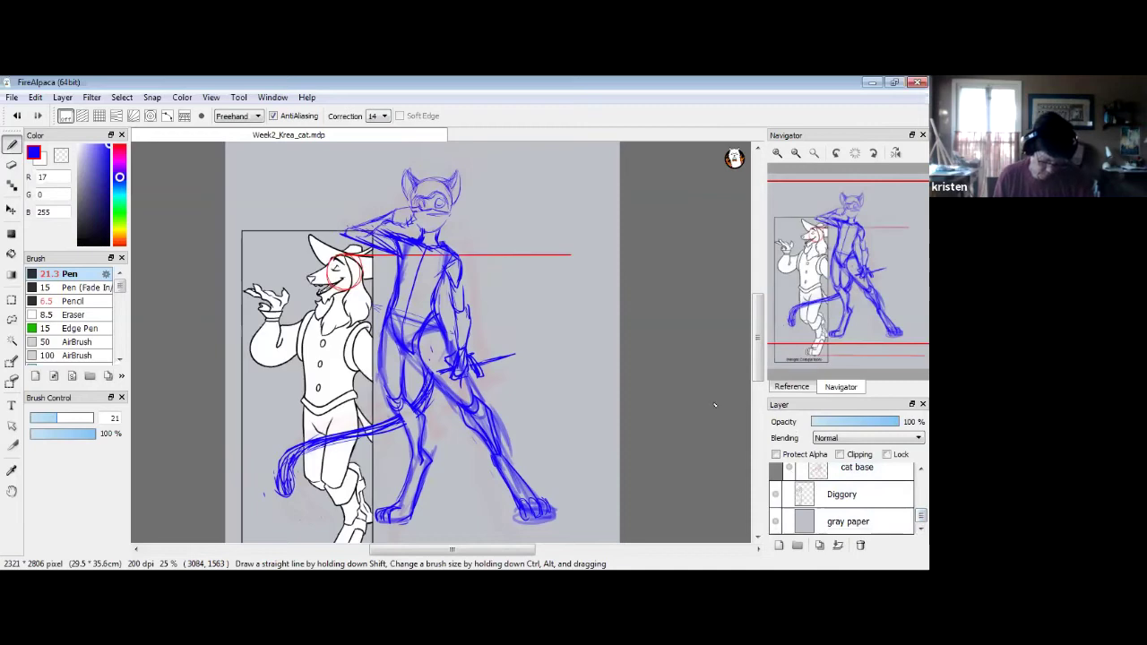
click(795, 155)
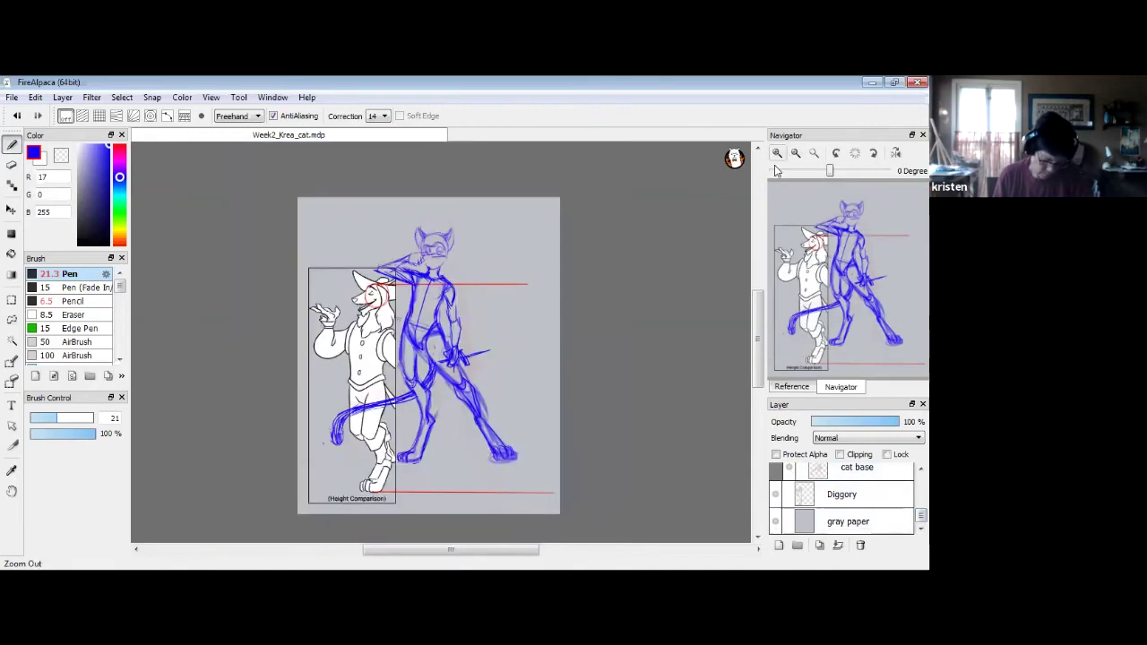
click(11, 209)
drag(371, 340, 393, 400)
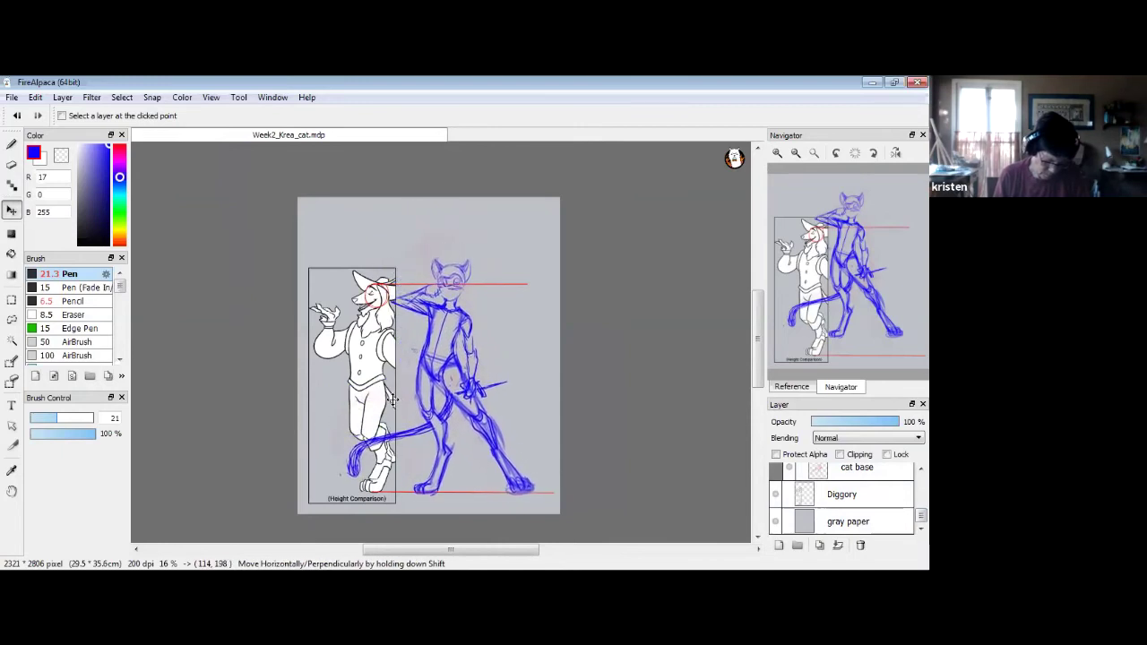
Enlarge and reposition the Diggory reference beside the cat with its feet on the same ground level, and hide its layer.
click(844, 496)
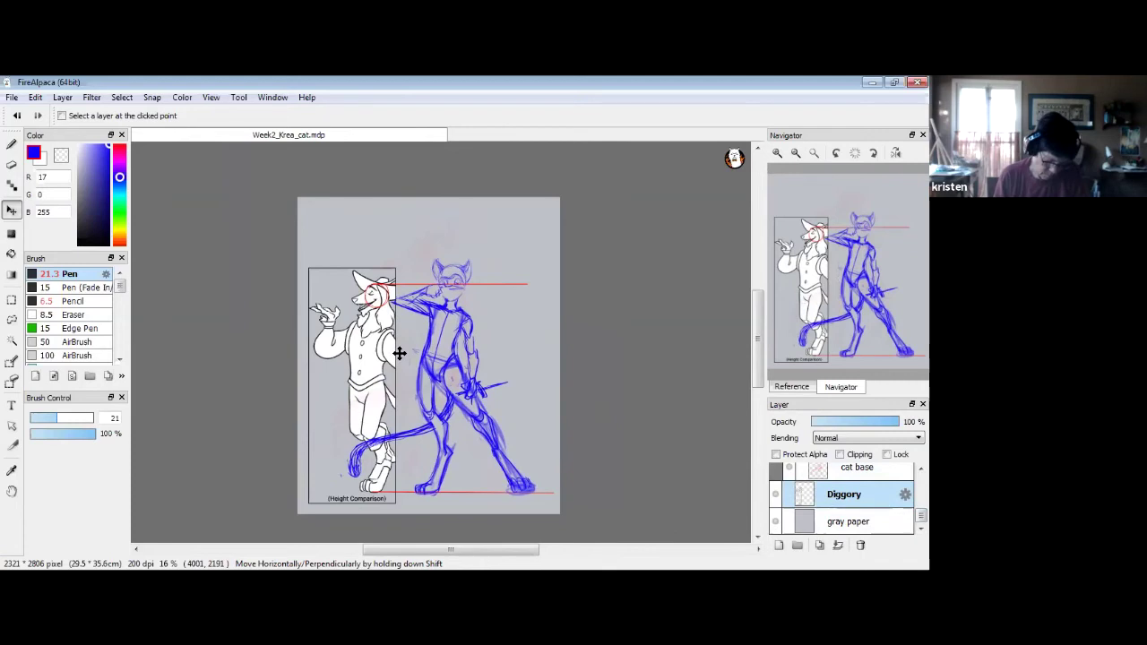
key(ctrl+t)
drag(559, 248, 597, 208)
drag(356, 349, 373, 328)
drag(616, 188, 590, 211)
mouse_move(376, 321)
mouse_down()
mouse_move(362, 329)
mouse_move(372, 330)
mouse_up()
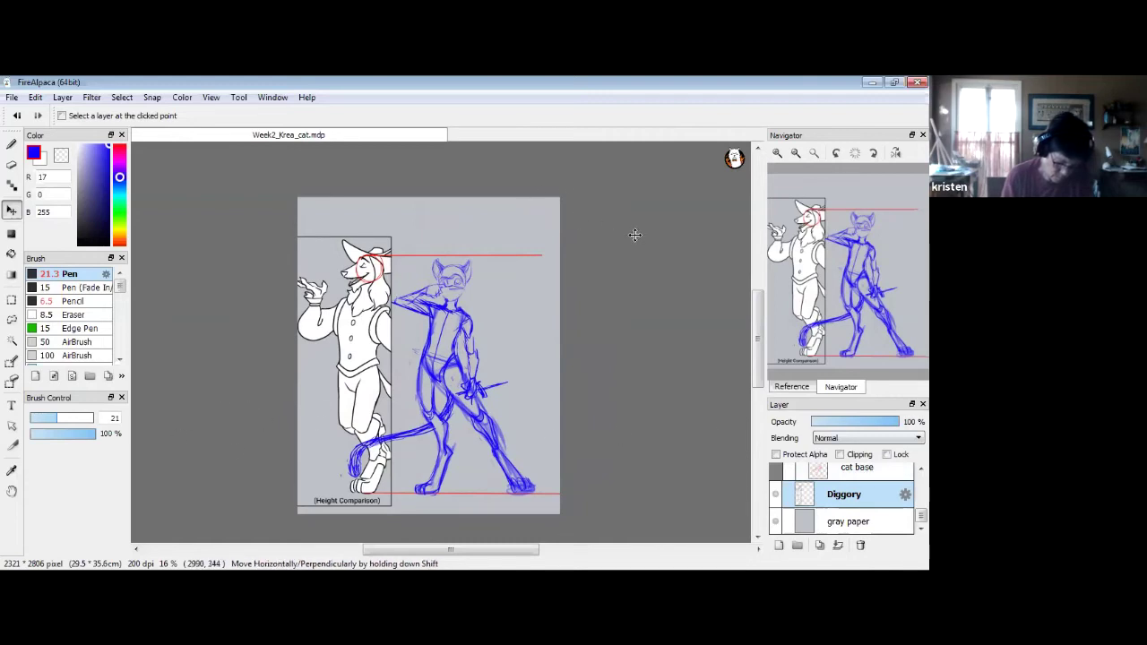
click(776, 494)
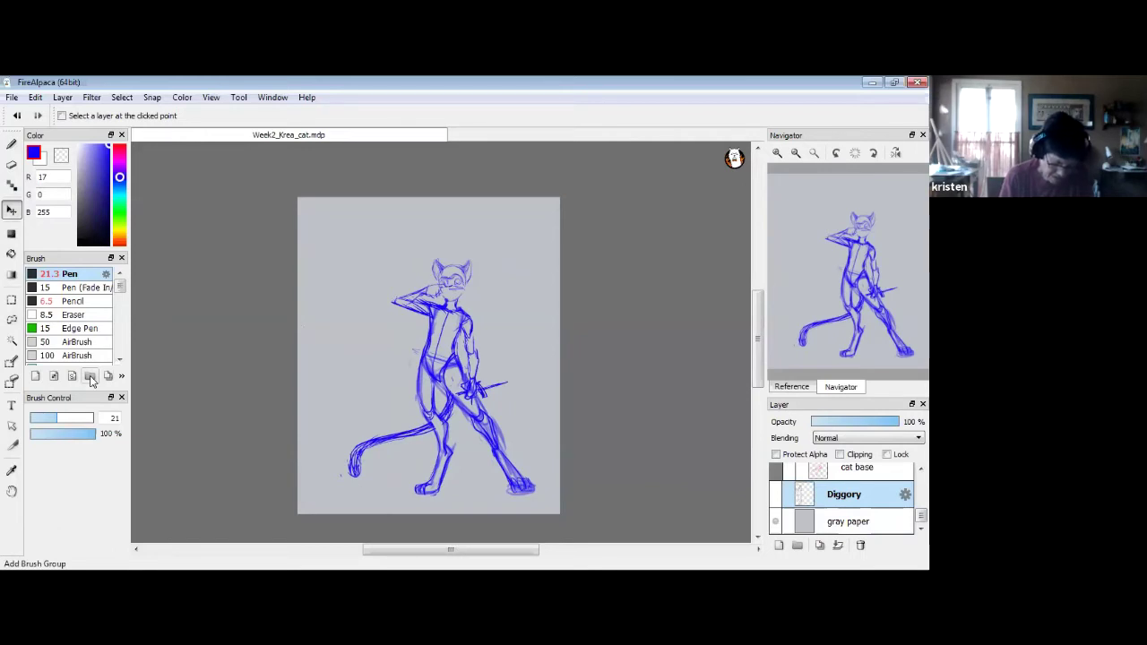
Shade in the cat's torso on the blue layer using the Pencil brush at size 56.
drag(764, 319, 759, 333)
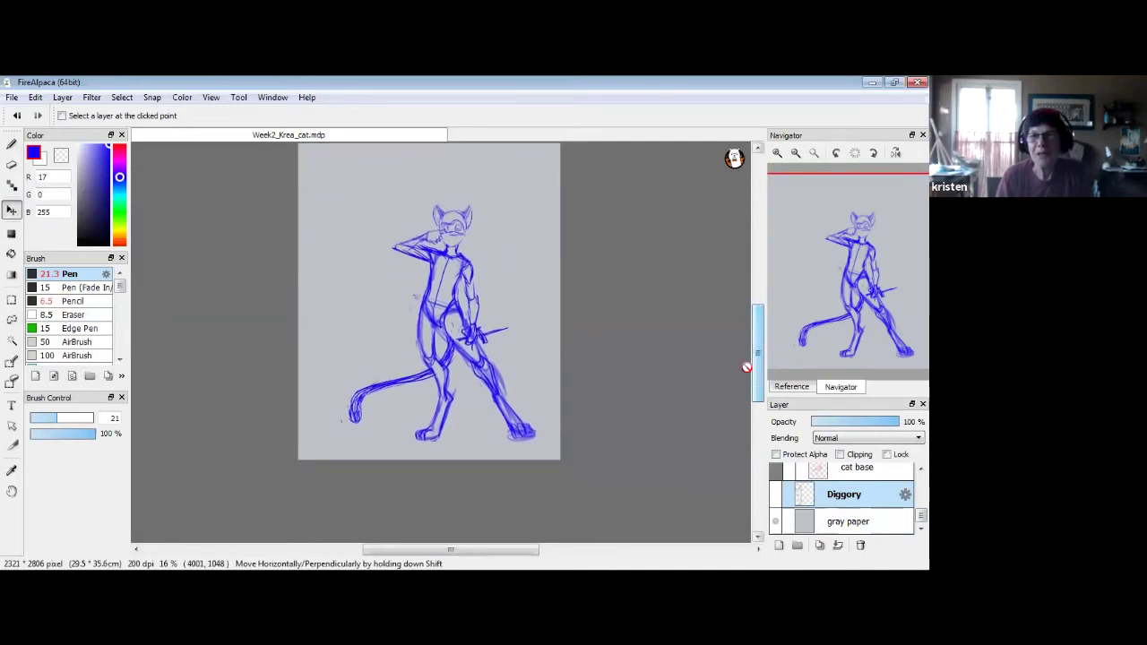
click(13, 144)
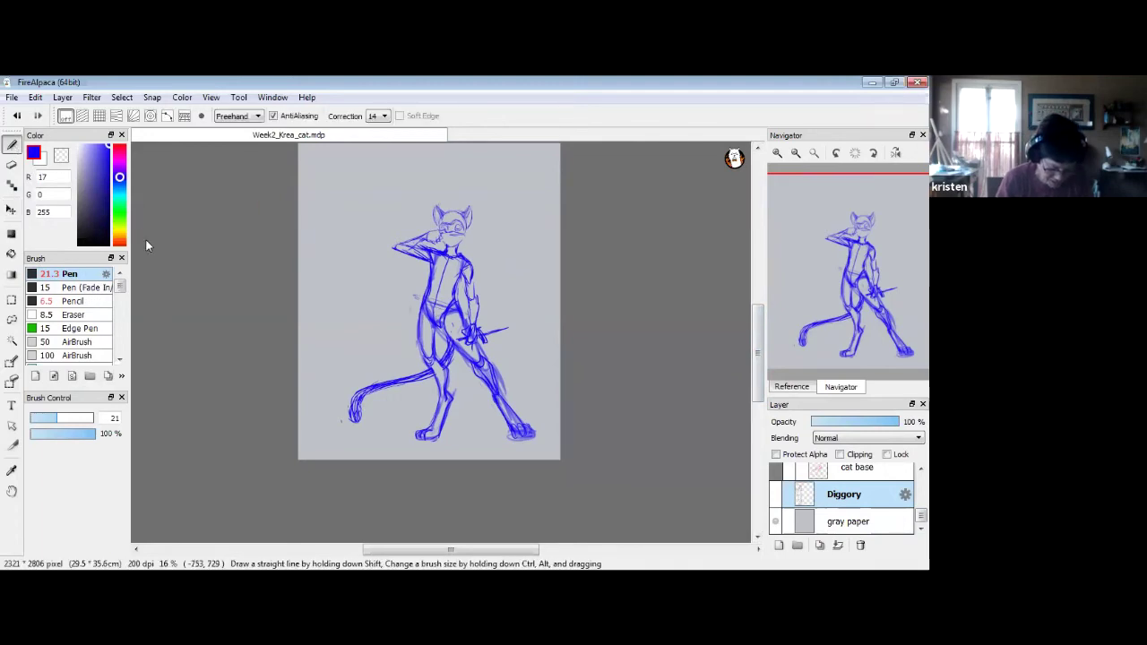
drag(57, 417, 69, 417)
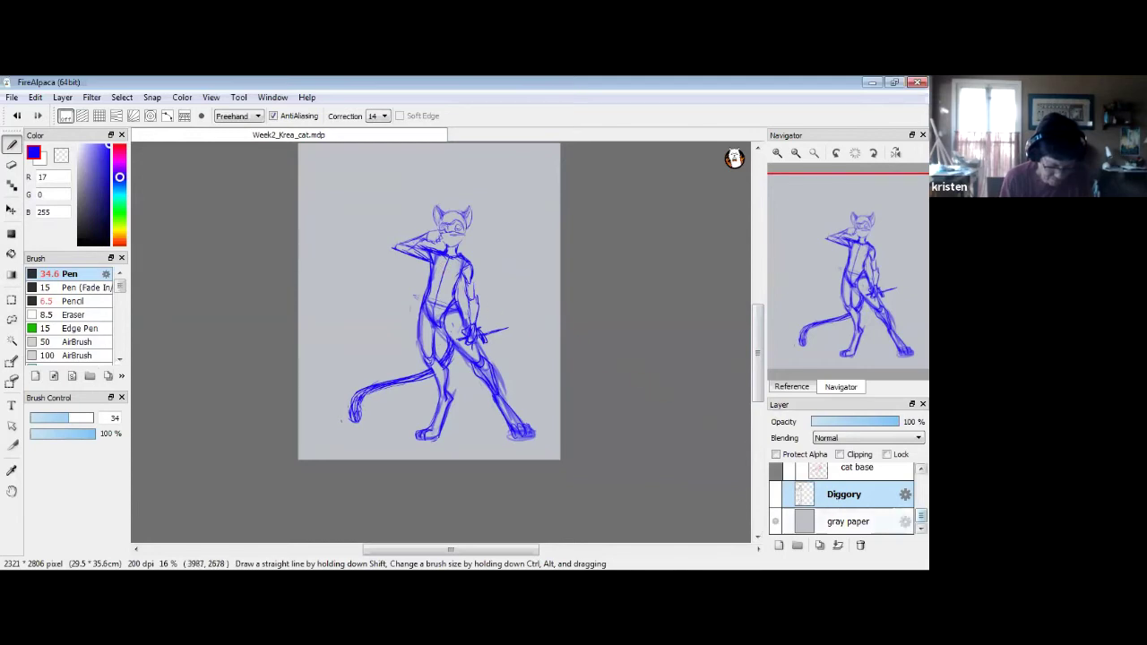
scroll(860, 502, up, 2)
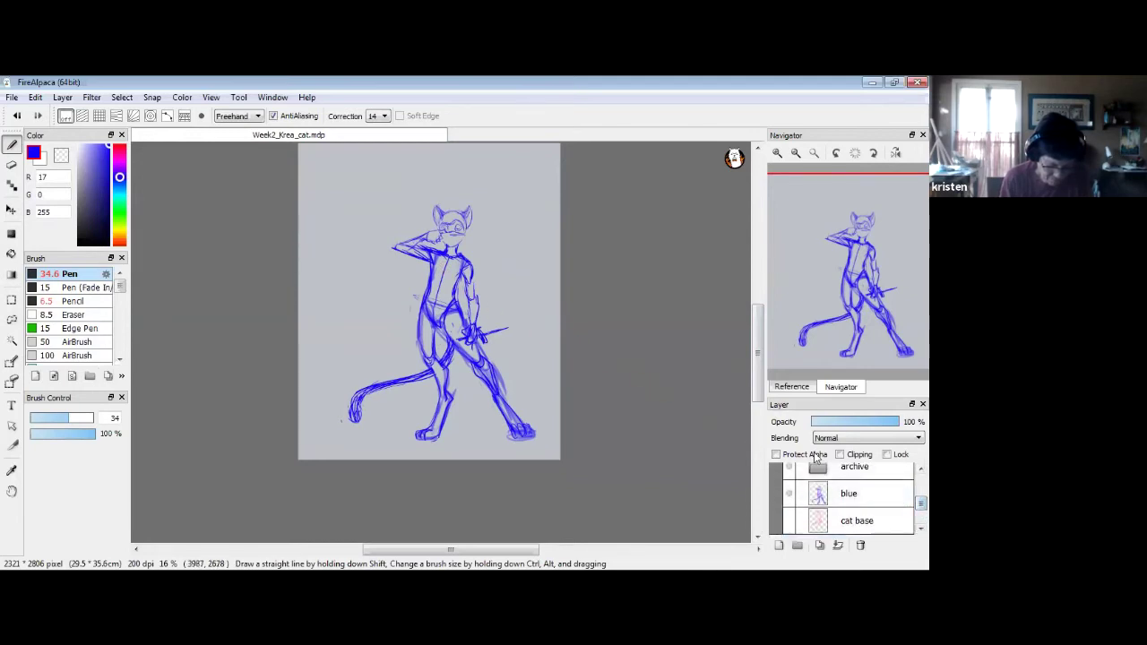
click(871, 494)
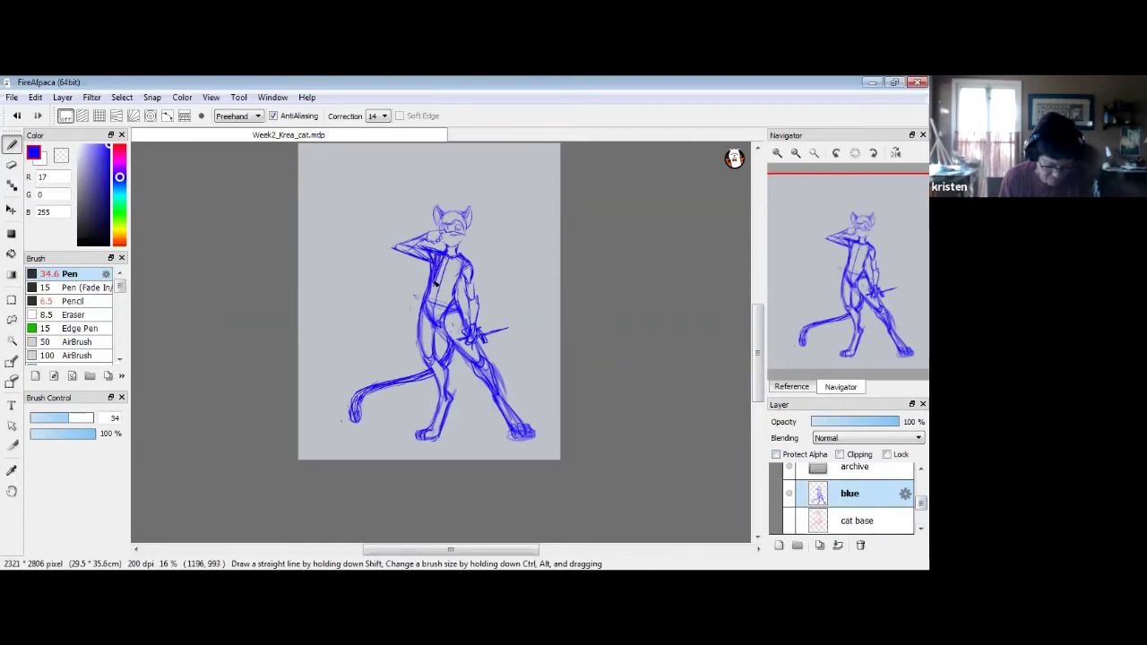
click(97, 305)
drag(60, 421, 92, 409)
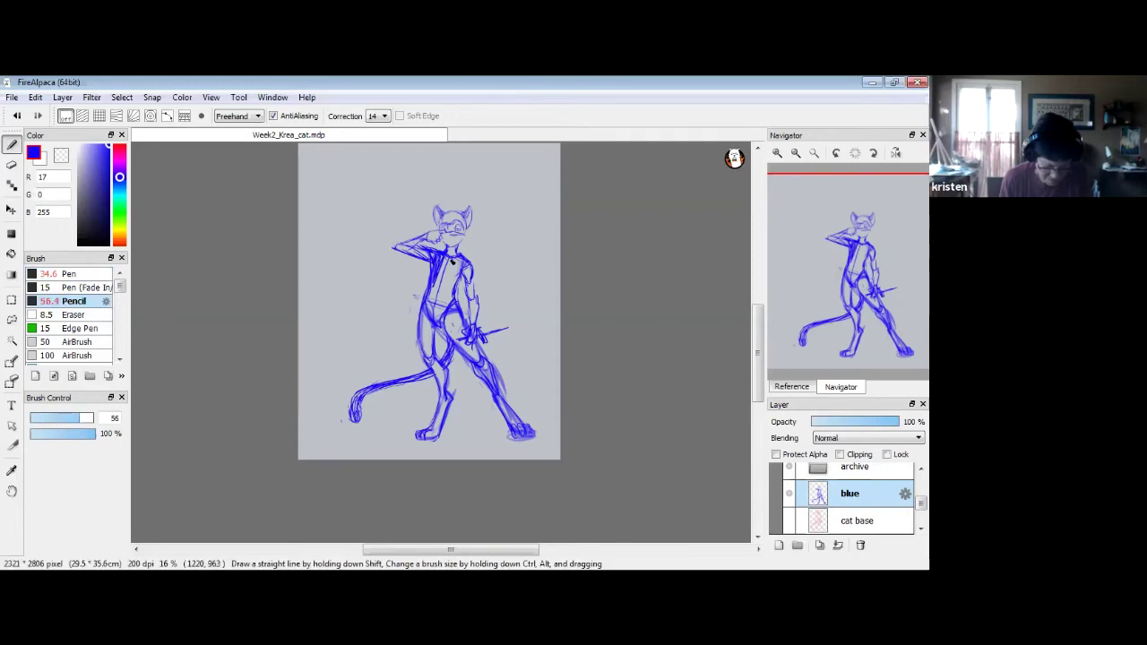
mouse_move(437, 278)
mouse_down()
mouse_move(432, 306)
mouse_move(425, 297)
mouse_move(438, 308)
mouse_move(459, 260)
mouse_move(440, 280)
mouse_move(449, 268)
mouse_move(451, 306)
mouse_move(453, 265)
mouse_move(434, 294)
mouse_move(469, 266)
mouse_move(476, 312)
mouse_up()
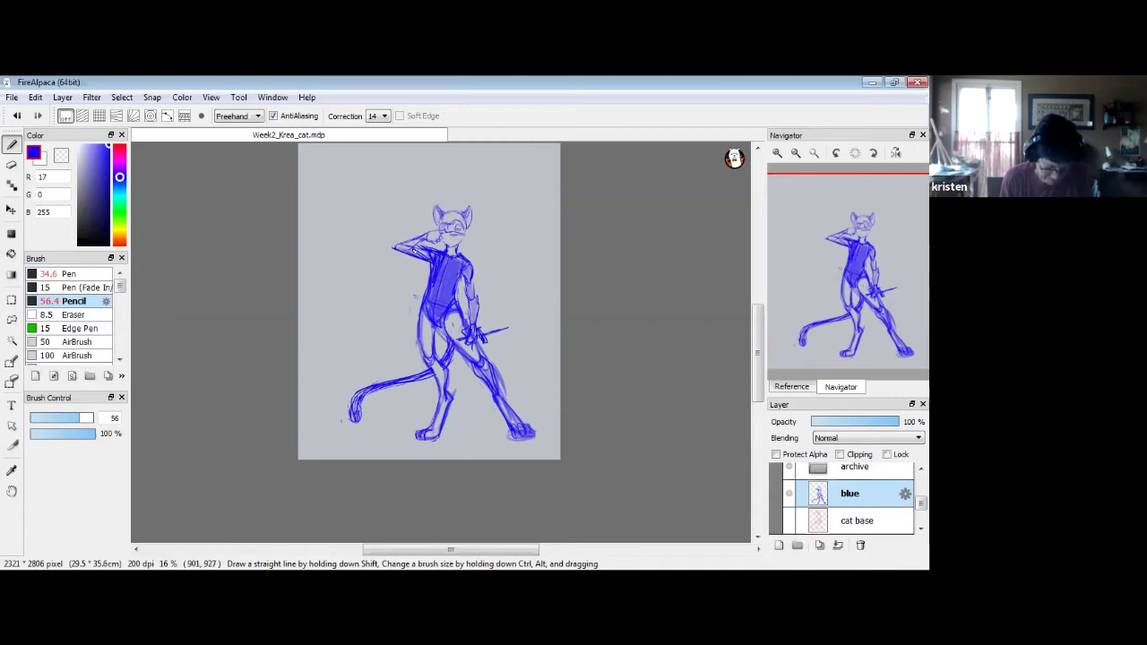
Shade the cat's head, legs and tail with the same pencil, and erase the stray oval around the outstretched foot.
drag(447, 240, 446, 215)
mouse_move(454, 330)
mouse_down()
mouse_move(488, 368)
mouse_move(447, 329)
mouse_move(424, 345)
mouse_move(423, 325)
mouse_move(446, 376)
mouse_move(430, 365)
mouse_move(442, 410)
mouse_move(449, 398)
mouse_move(438, 436)
mouse_up()
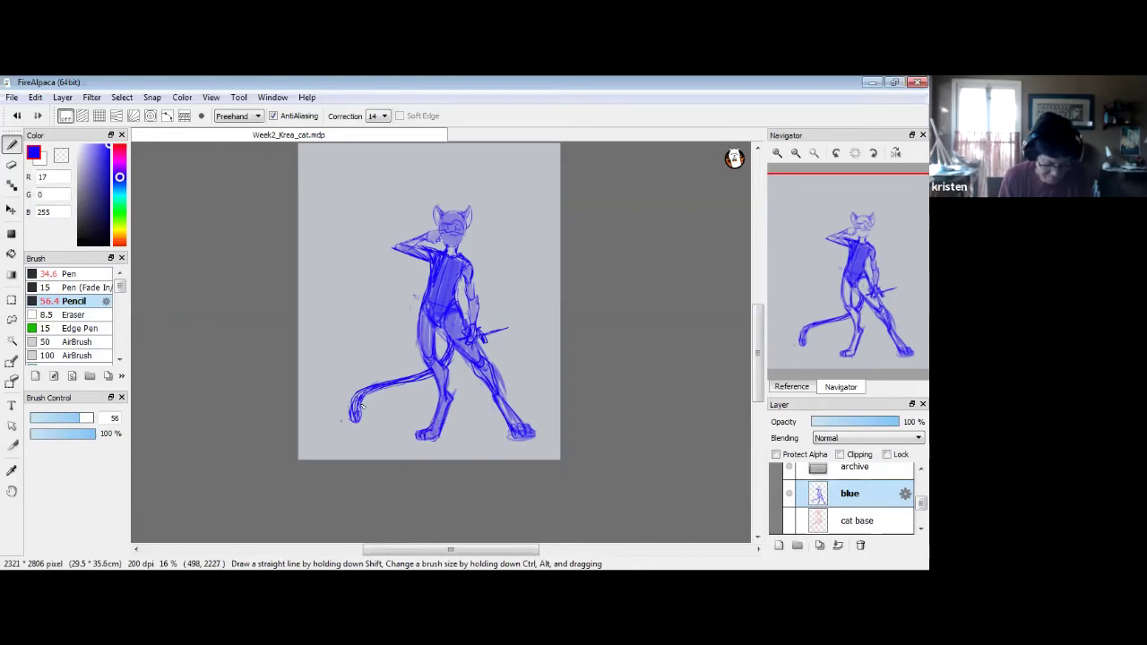
drag(355, 412, 378, 389)
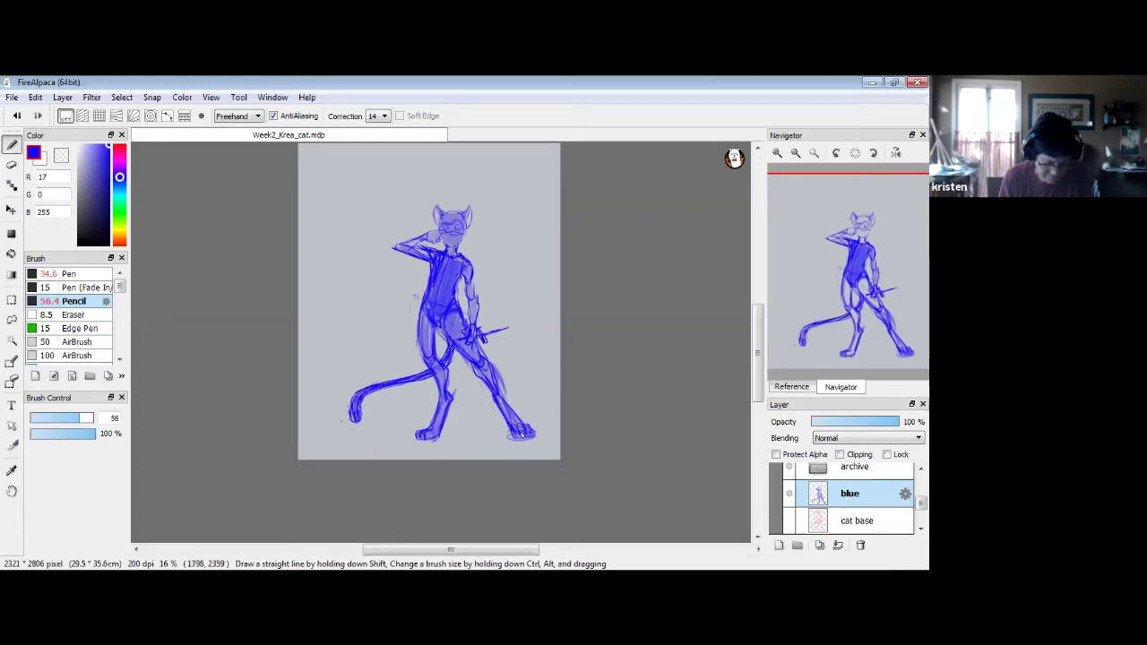
key(e)
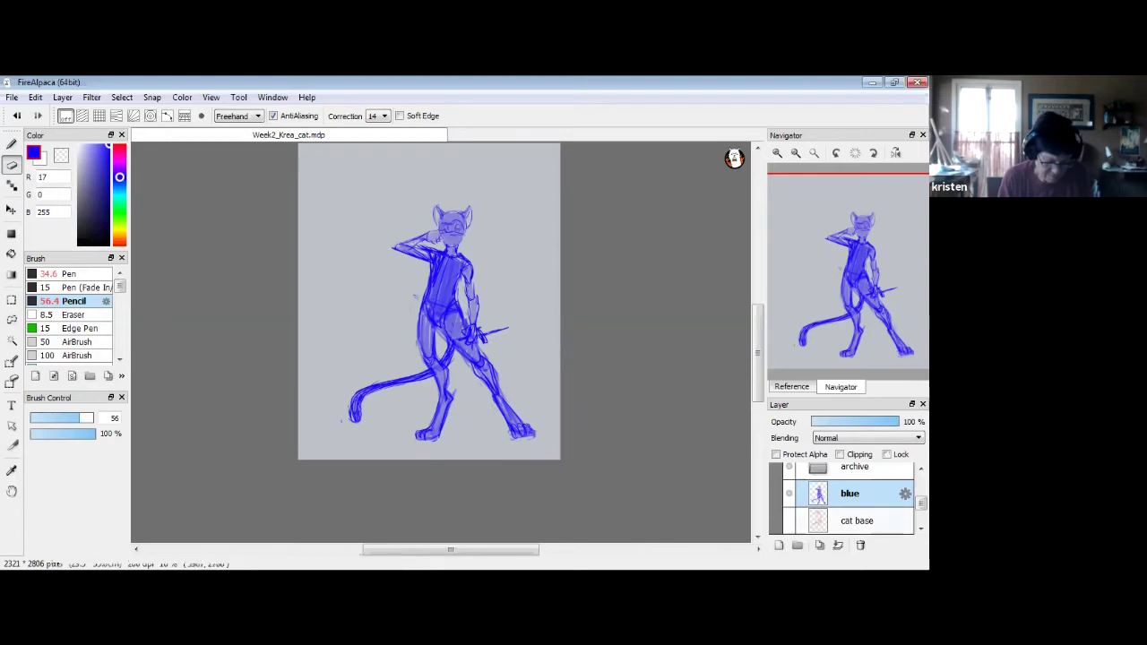
Make a reduced duplicate of the blue layer's cat in the page's upper-left area, with the original blue layer hidden.
click(819, 545)
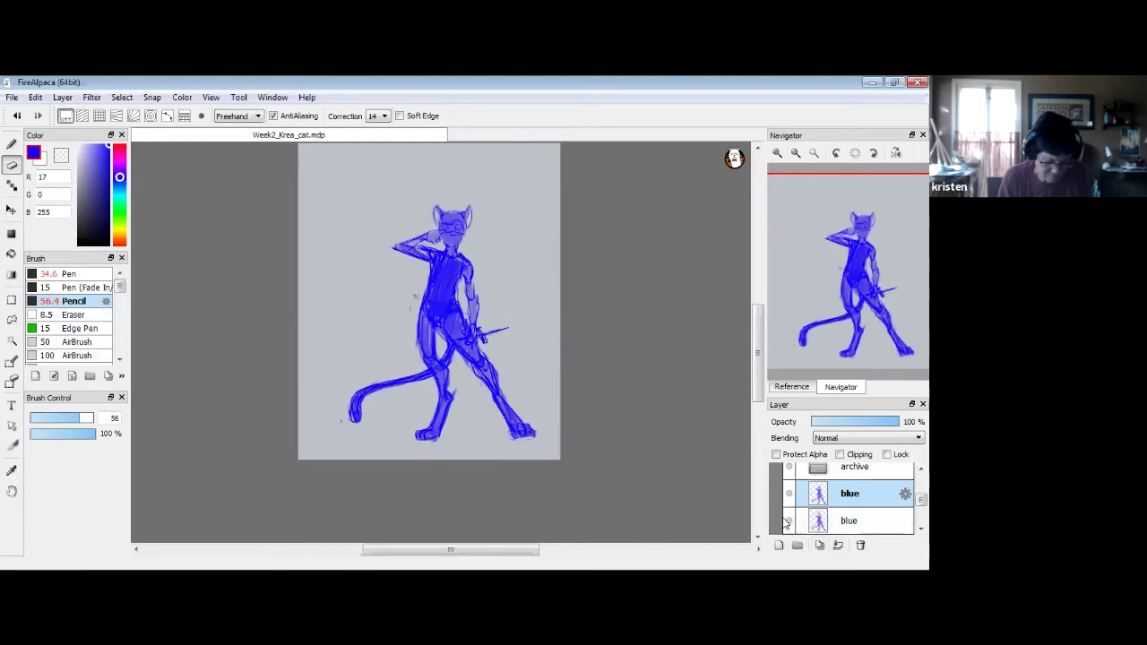
click(789, 521)
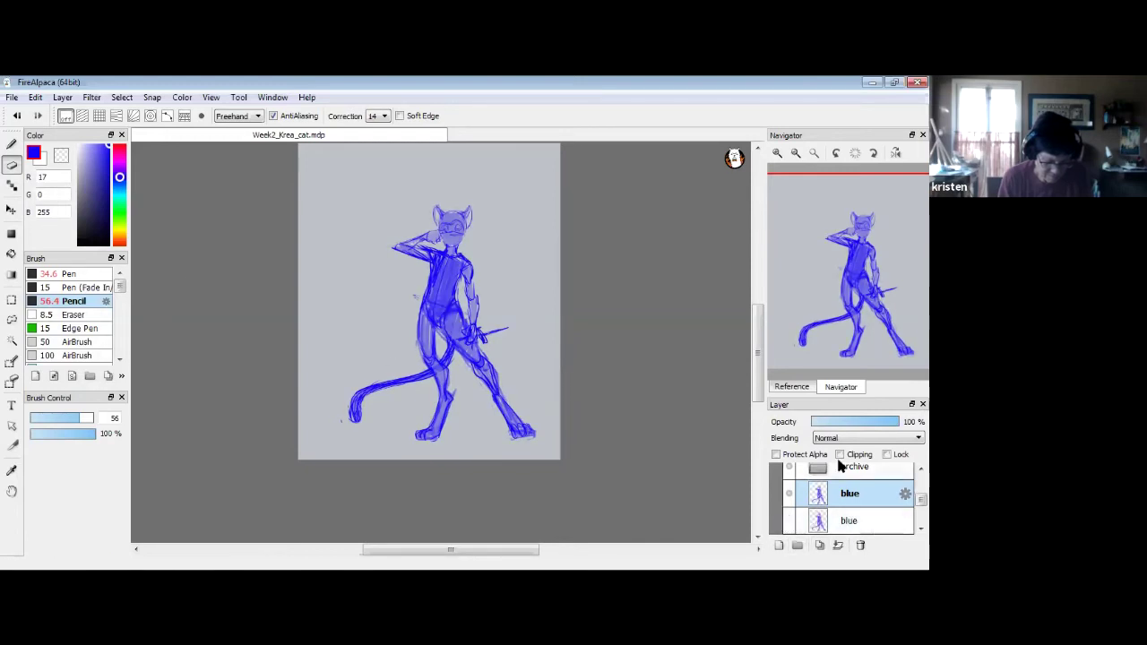
click(12, 209)
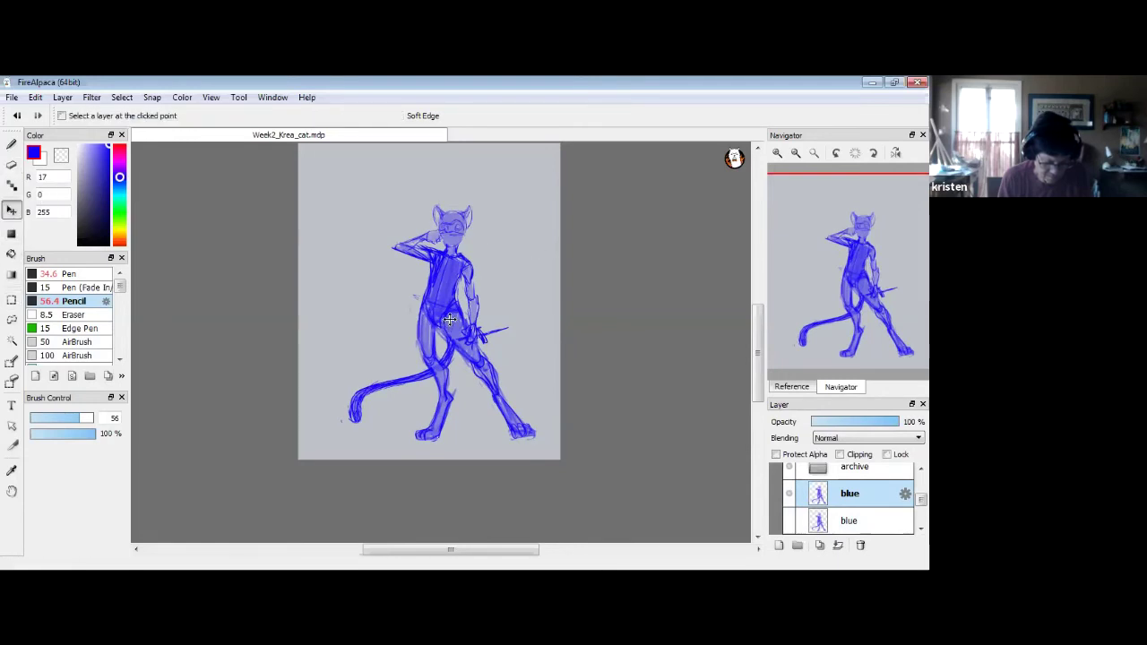
key(ctrl+t)
drag(519, 204, 484, 255)
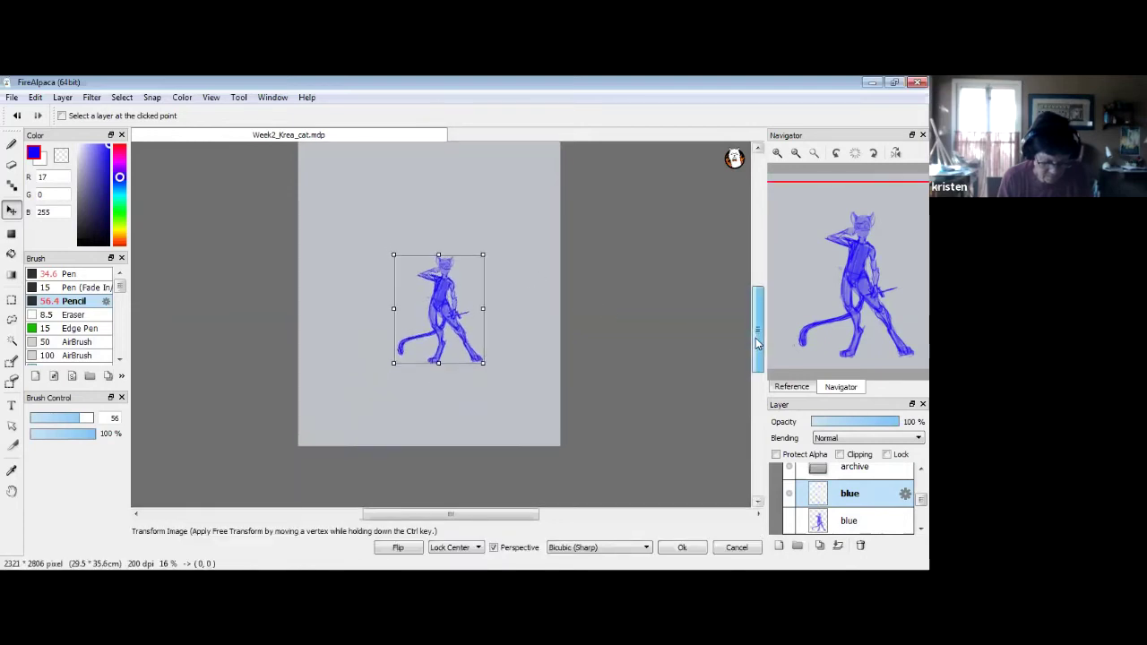
drag(757, 343, 757, 336)
drag(442, 350, 363, 246)
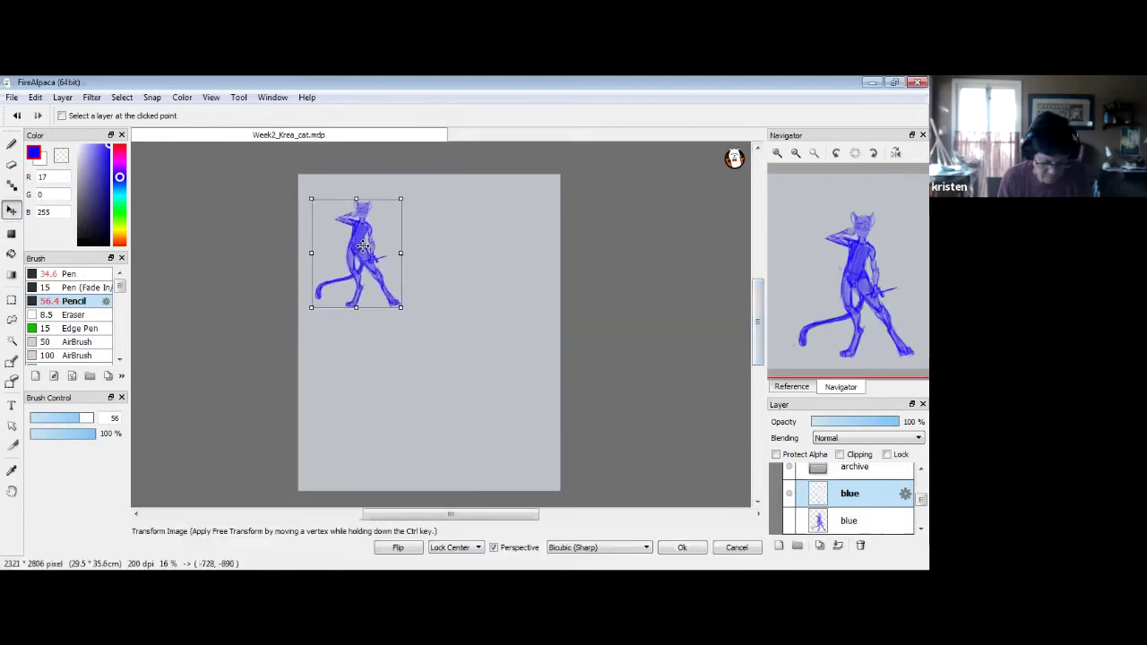
key(Return)
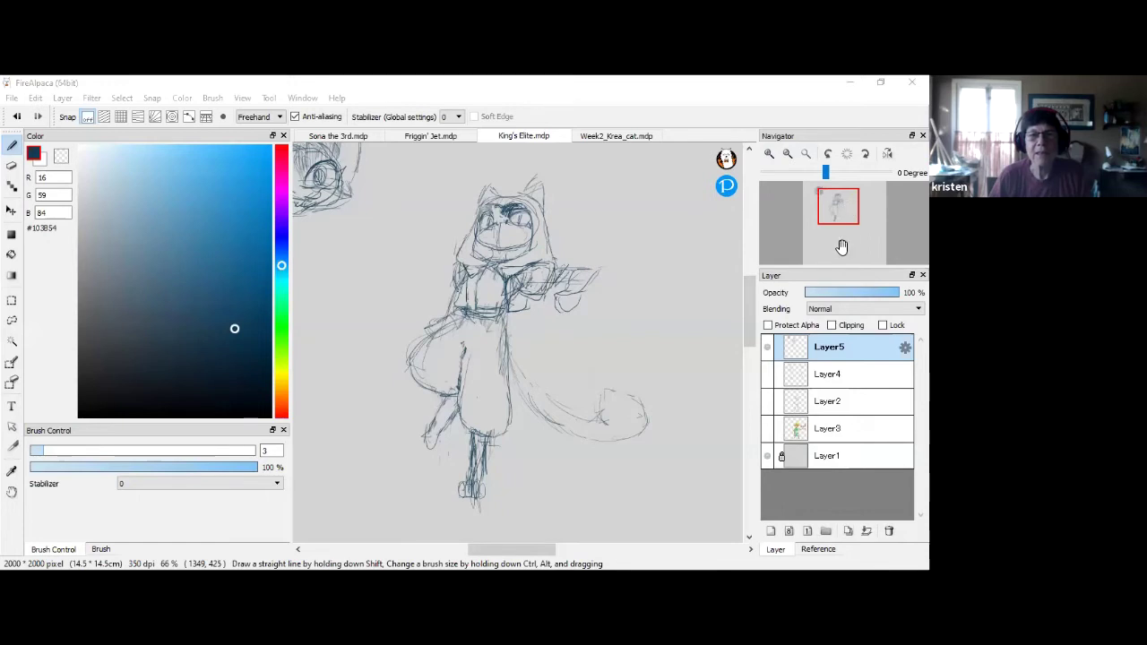
Rework the hooded cat's bent arm in King's Elite.mdp by redrawing its upper outline and erasing stray lines inside the sleeve.
click(769, 155)
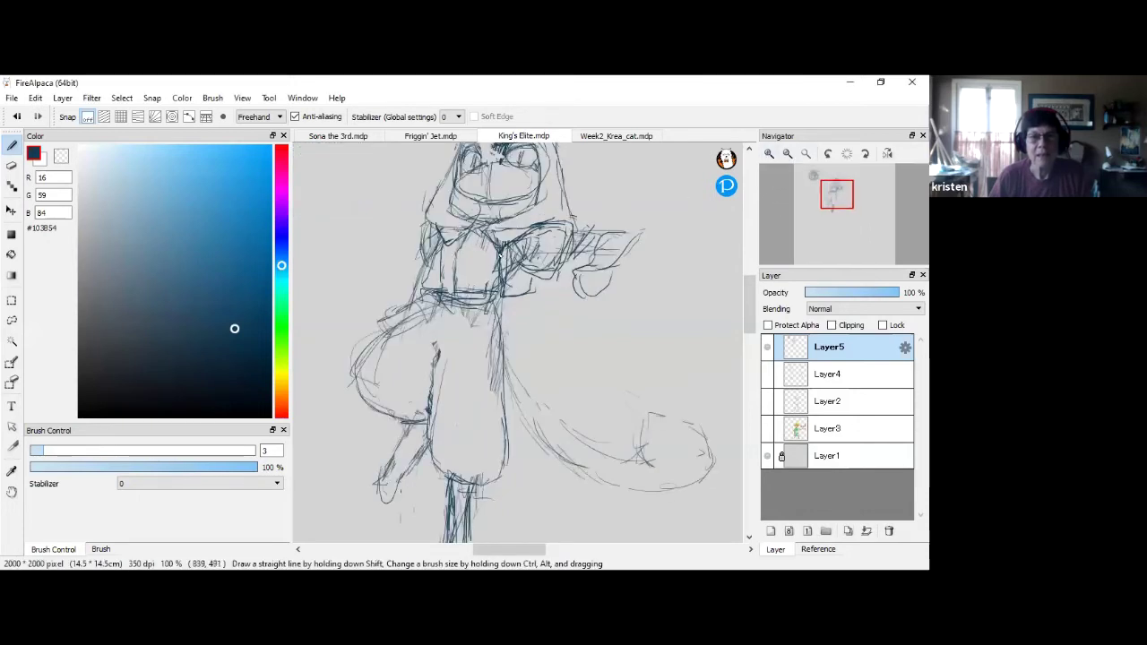
mouse_move(826, 199)
mouse_down()
mouse_move(833, 213)
mouse_move(839, 204)
mouse_up()
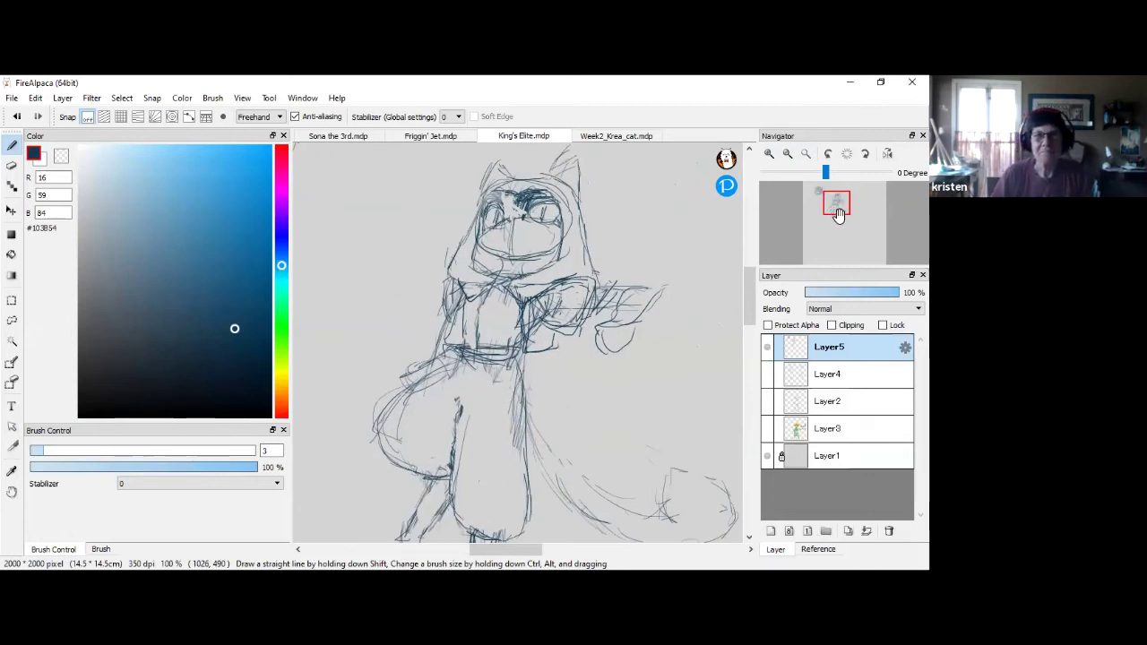
click(840, 206)
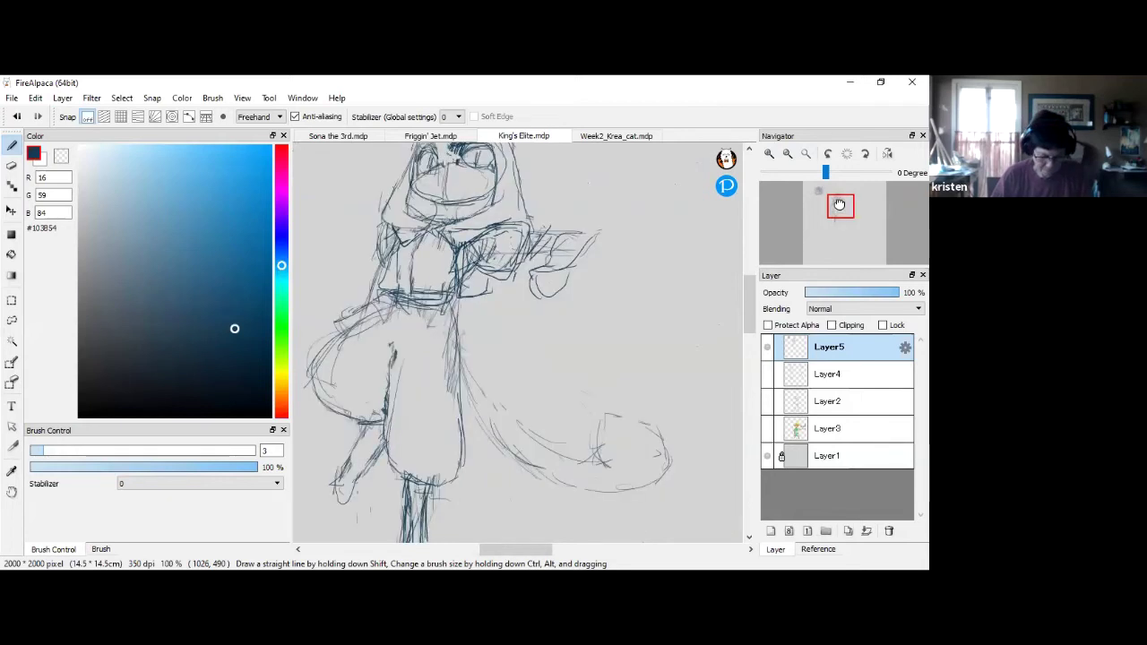
drag(840, 205, 836, 188)
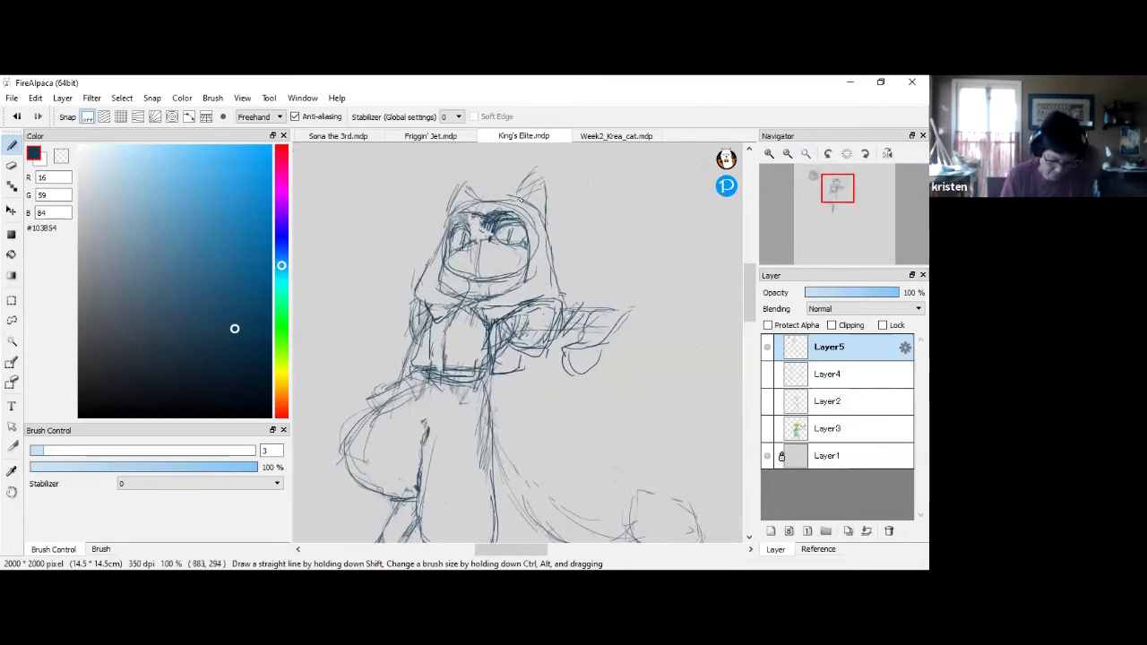
drag(539, 191, 528, 192)
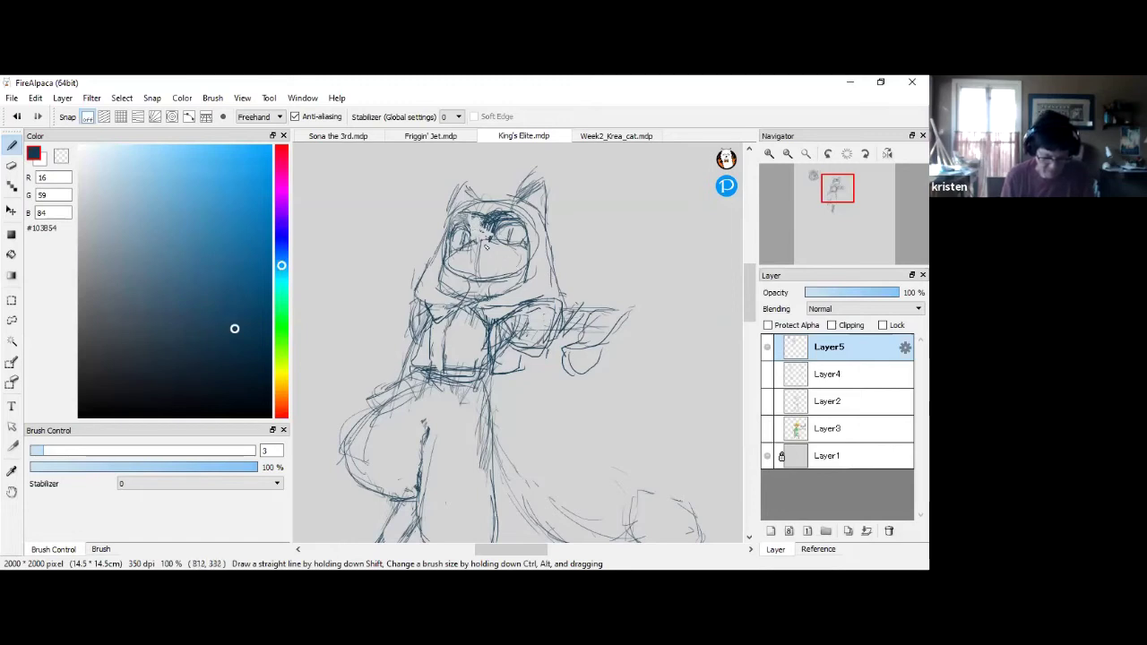
drag(832, 197, 837, 205)
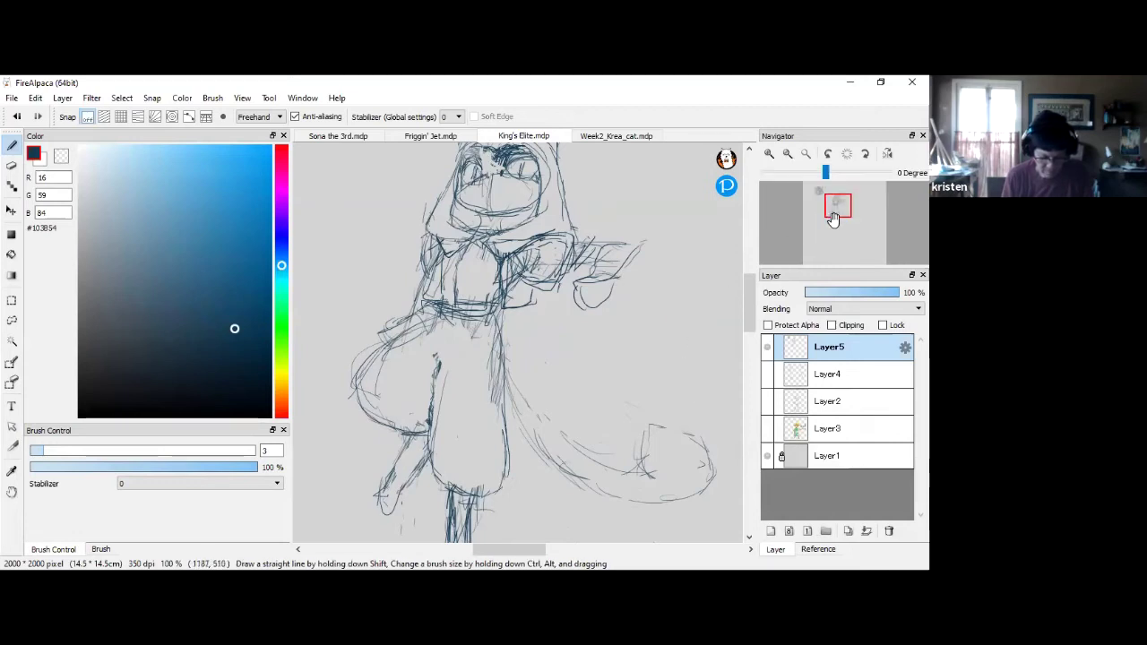
drag(837, 224, 839, 189)
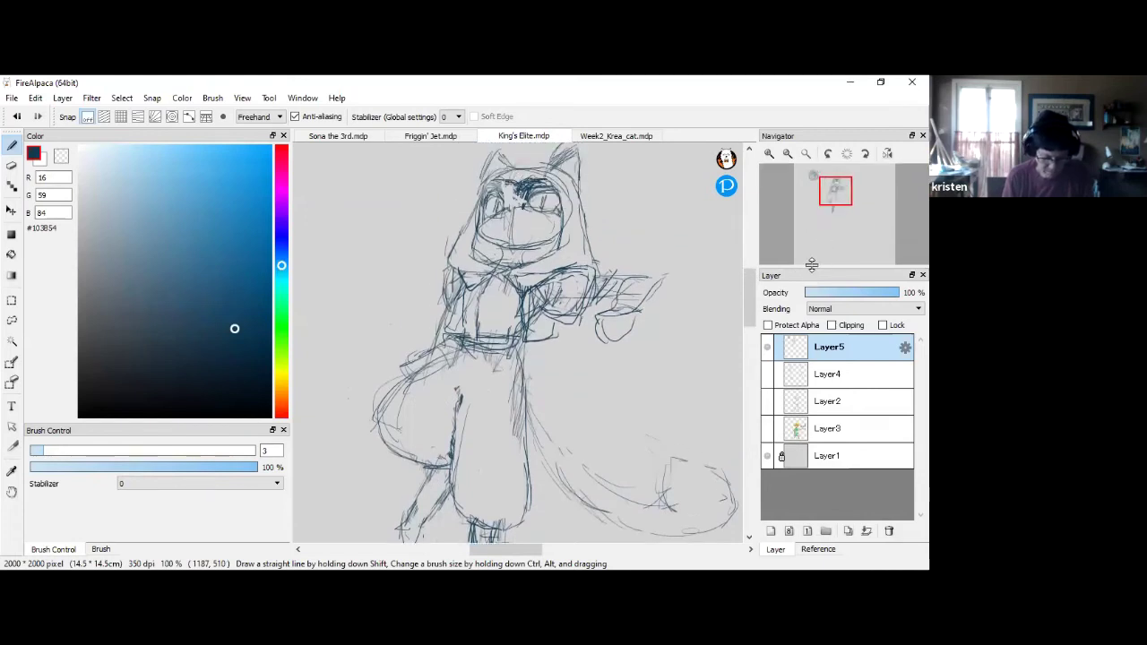
mouse_move(812, 248)
drag(834, 201, 832, 189)
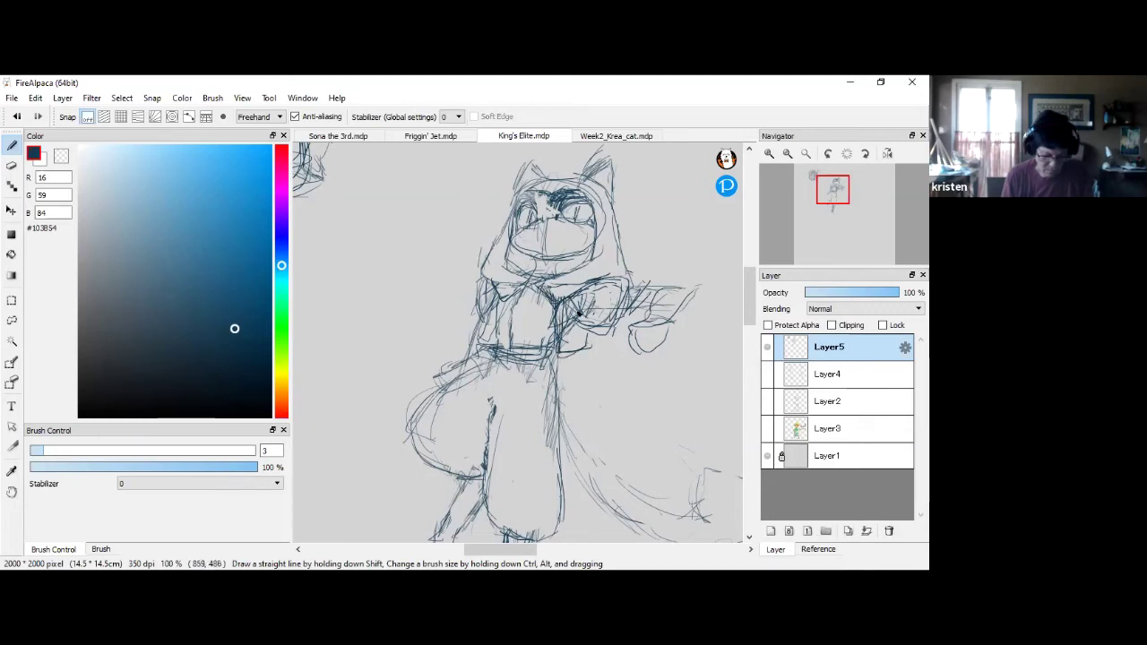
drag(609, 280, 627, 294)
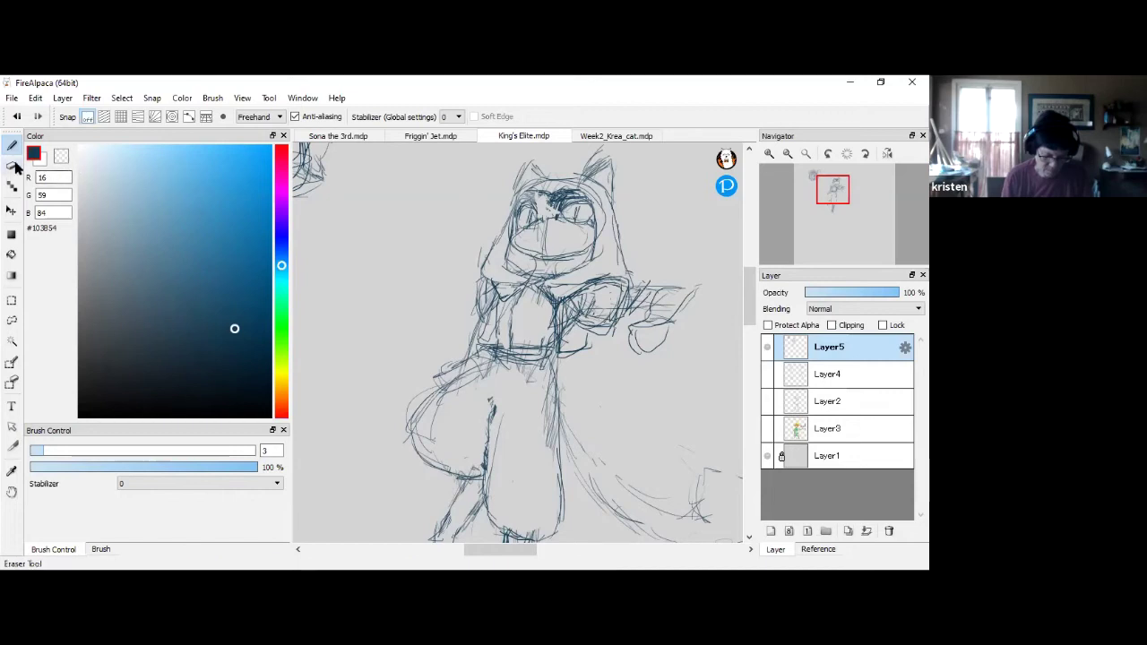
key(e)
mouse_move(579, 302)
mouse_down()
mouse_move(607, 300)
mouse_move(597, 297)
mouse_move(578, 343)
mouse_up()
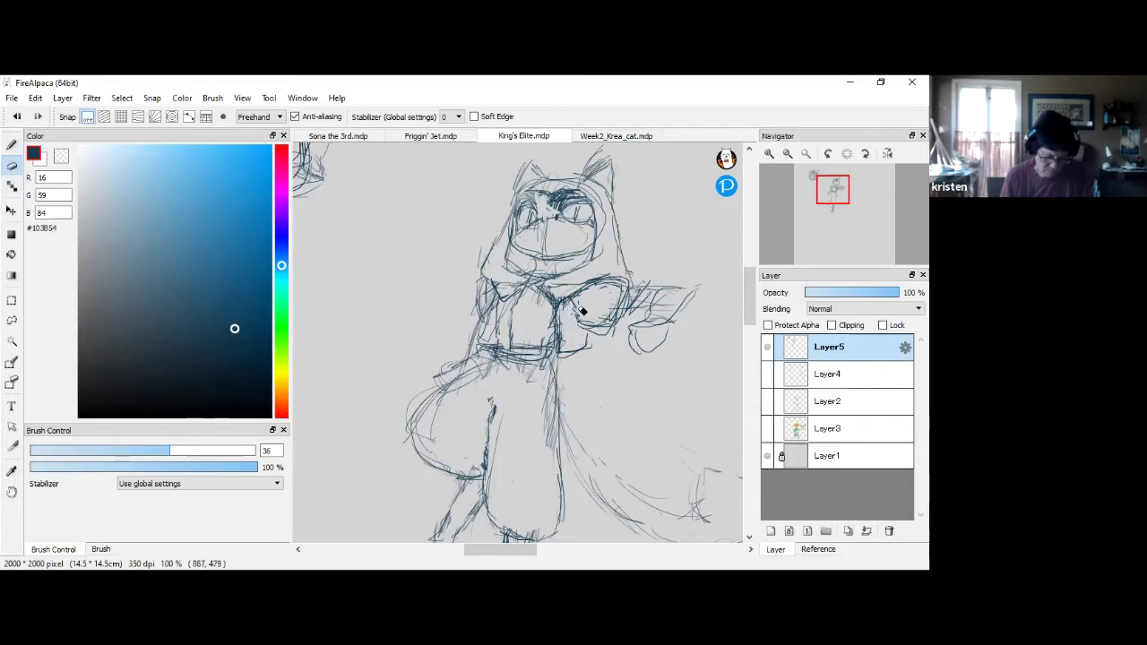
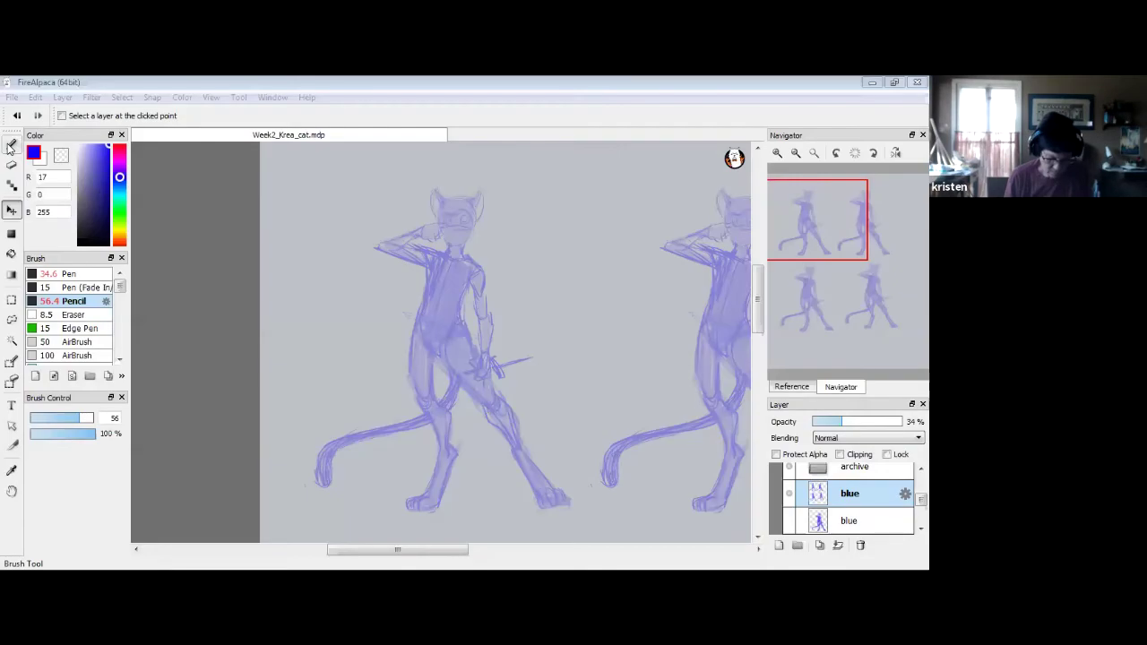
Set the pencil colour to black and add a new layer above the blue layer holding the four cats in Week2_Krea_cat.mdp.
click(10, 146)
mouse_move(560, 259)
mouse_down()
mouse_move(527, 246)
mouse_move(480, 259)
mouse_up()
drag(558, 237, 576, 251)
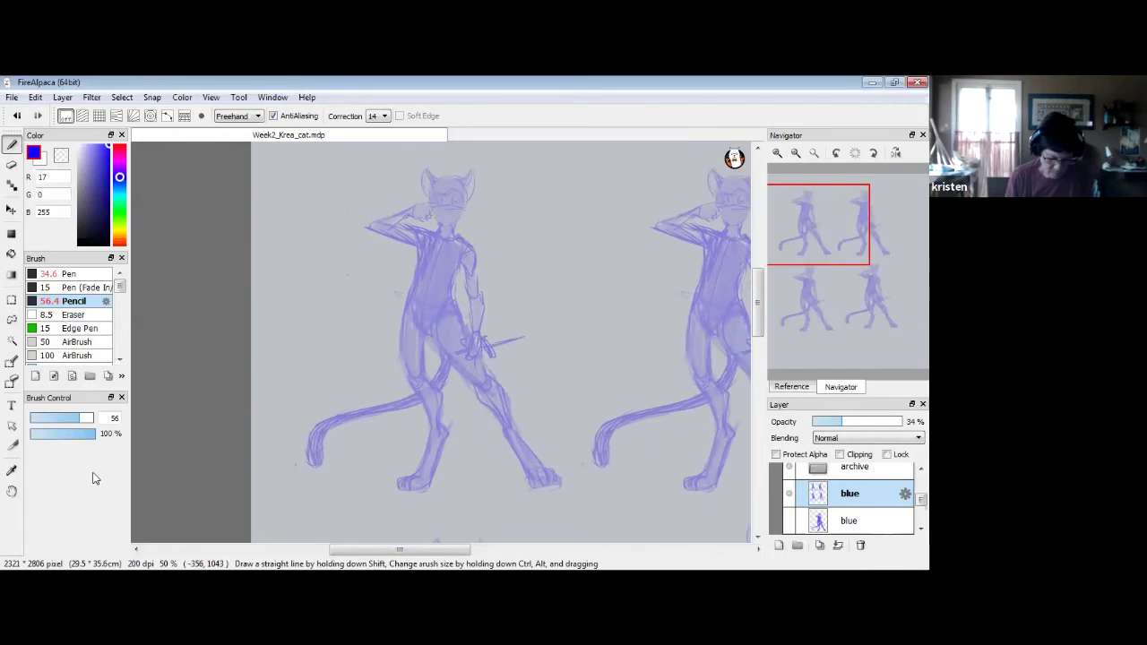
click(79, 244)
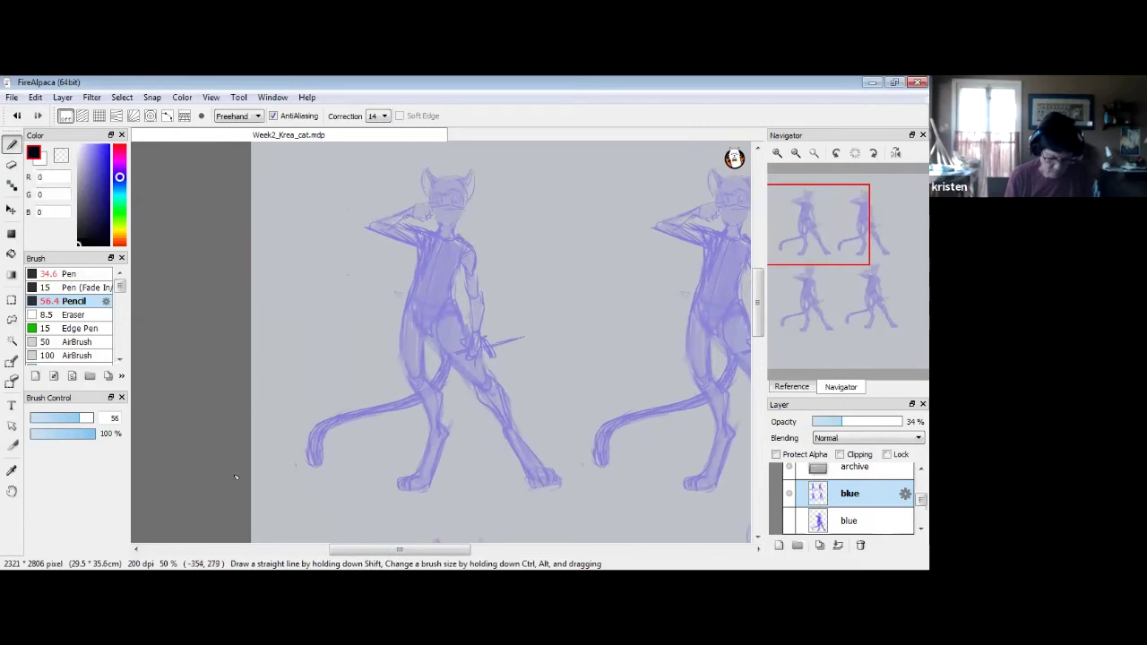
click(779, 545)
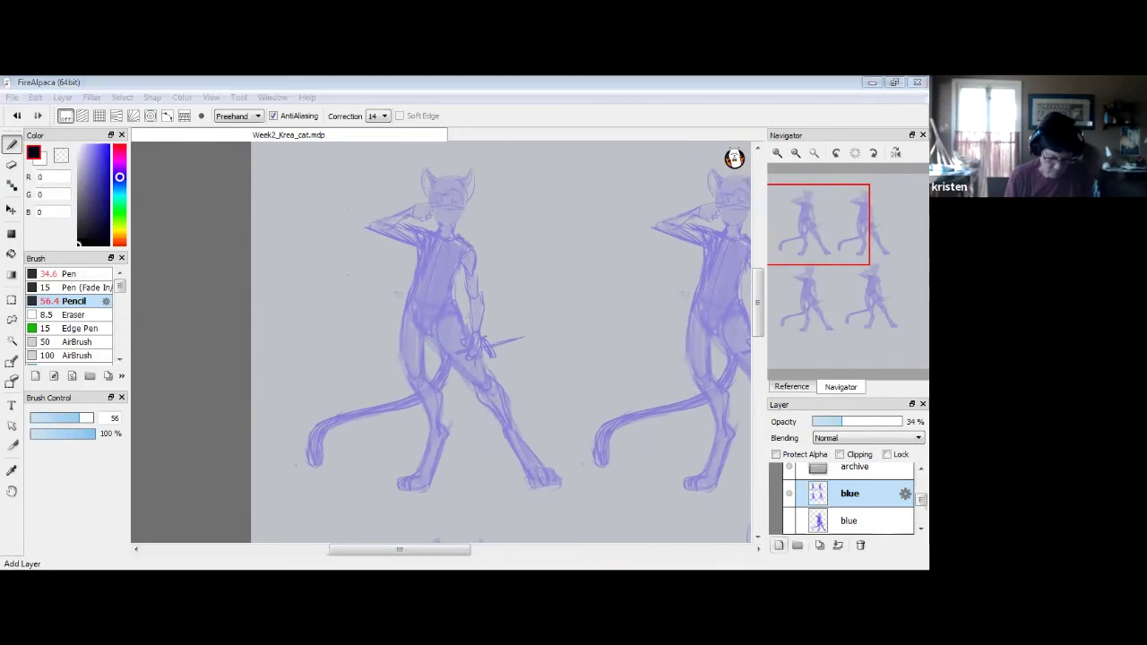
click(778, 545)
drag(443, 235, 389, 252)
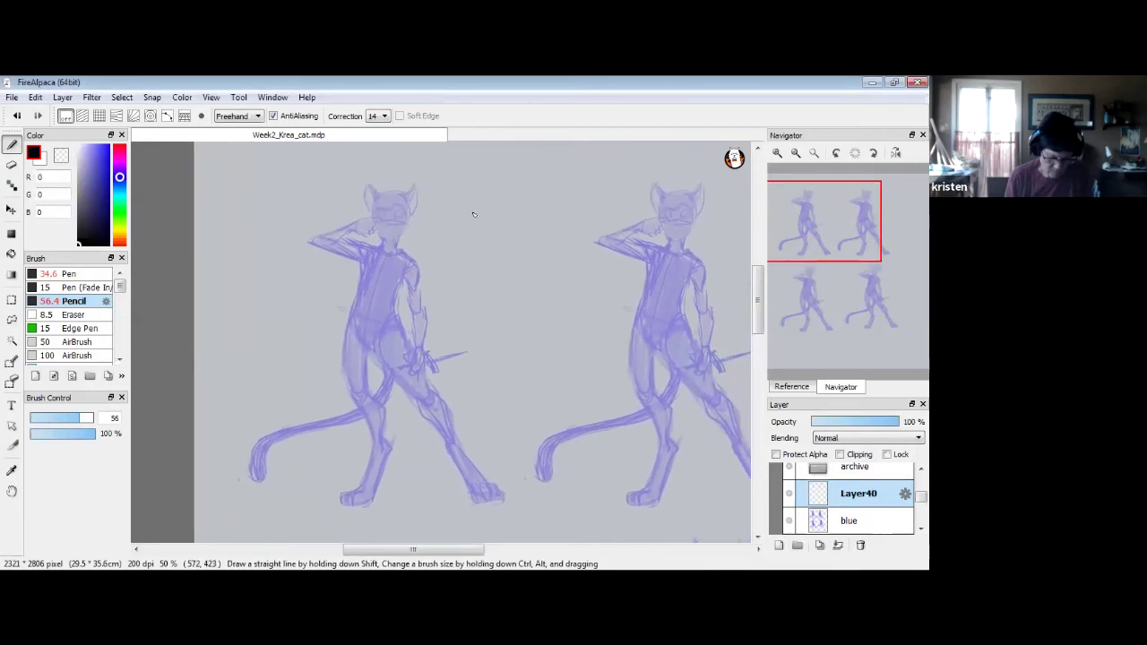
Load the week2_cat_clothing_refs image from Downloads as the reference picture.
click(796, 387)
click(777, 154)
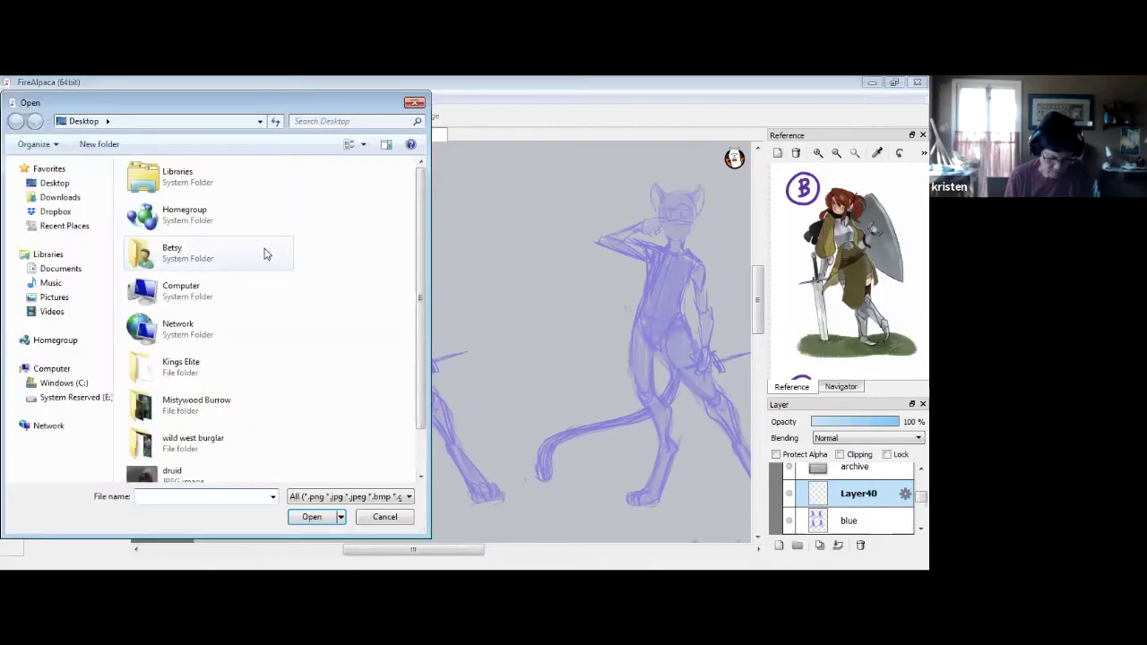
click(76, 199)
click(235, 376)
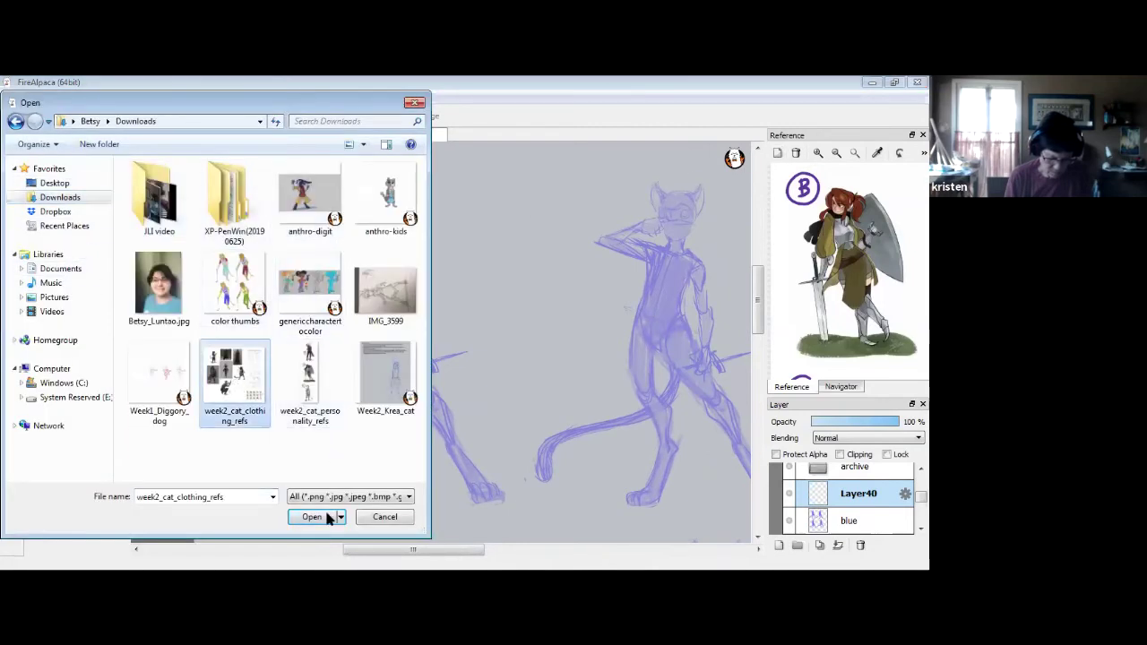
click(324, 520)
Enlarge the clothing reference sheet around the seated green-cloaked figure and examine her wrapped lower legs.
click(816, 154)
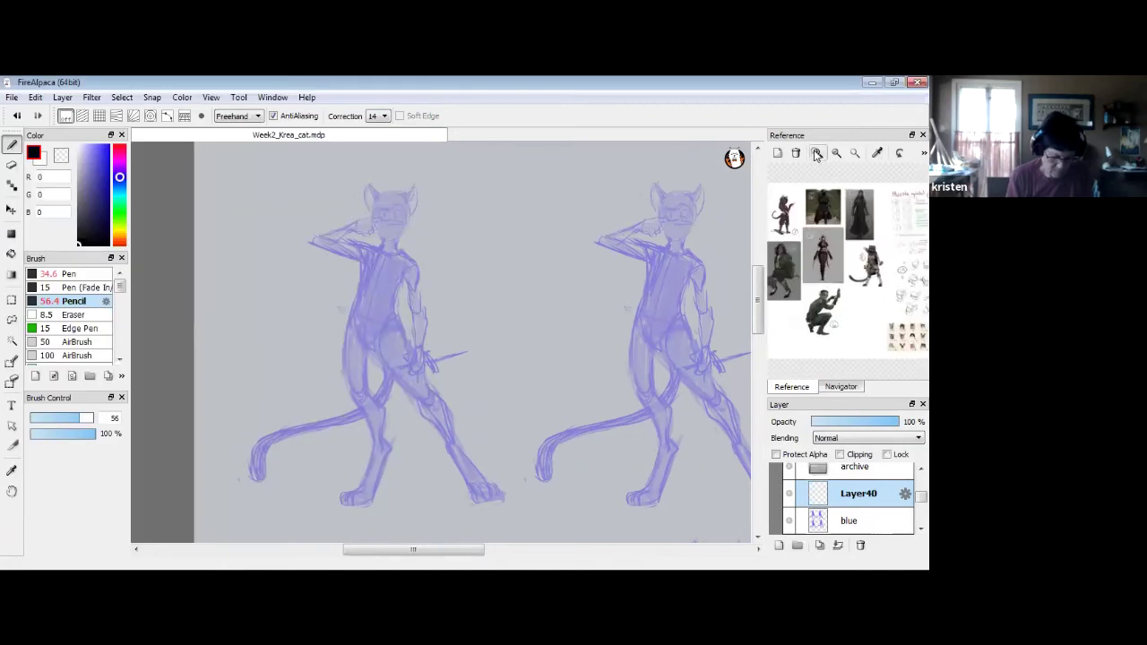
click(817, 154)
click(817, 154)
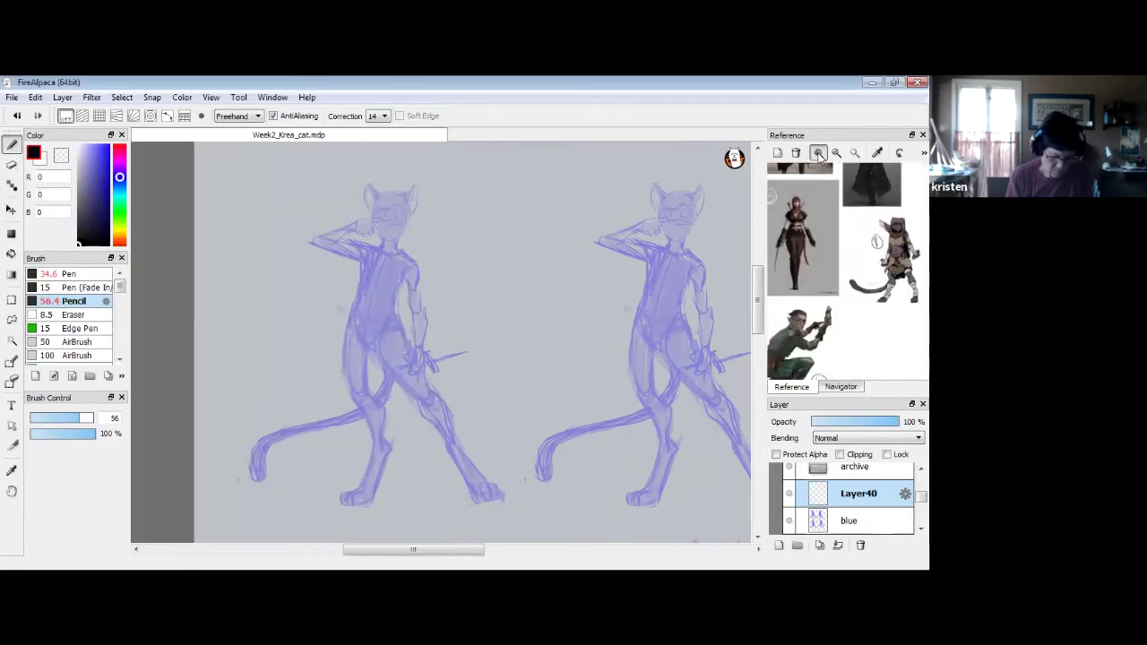
click(818, 154)
click(818, 154)
drag(832, 238, 887, 268)
drag(803, 272, 858, 231)
drag(814, 275, 830, 235)
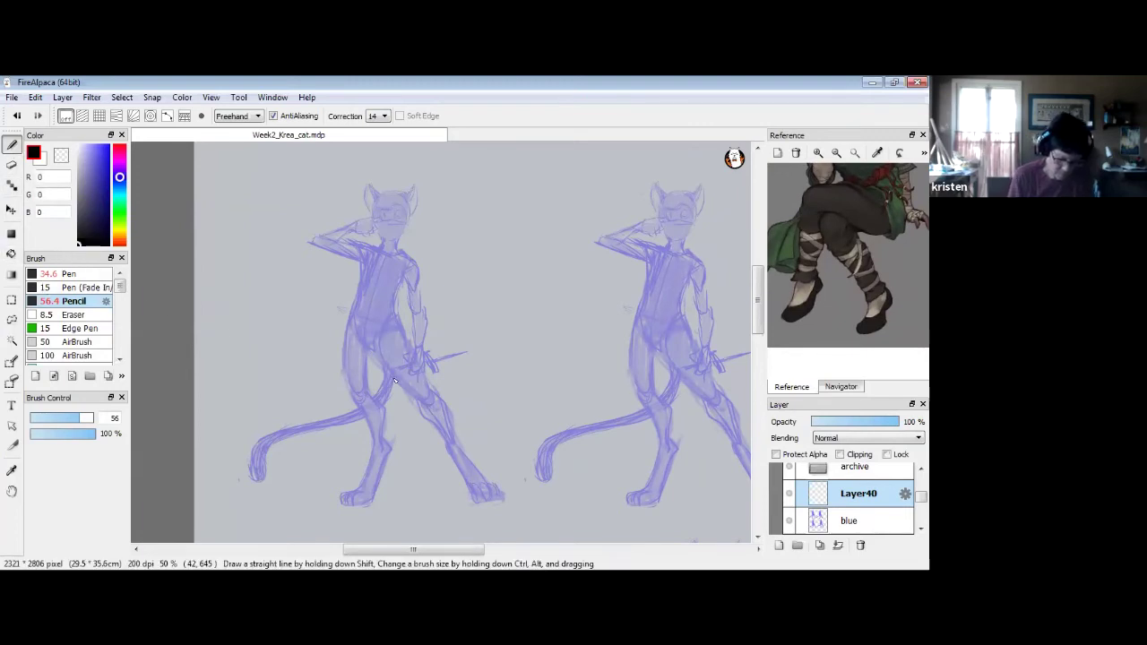
Sketch criss-crossed leg wraps on both shins of the upper-left cat using the black Pencil at size 5.9.
drag(358, 405, 372, 408)
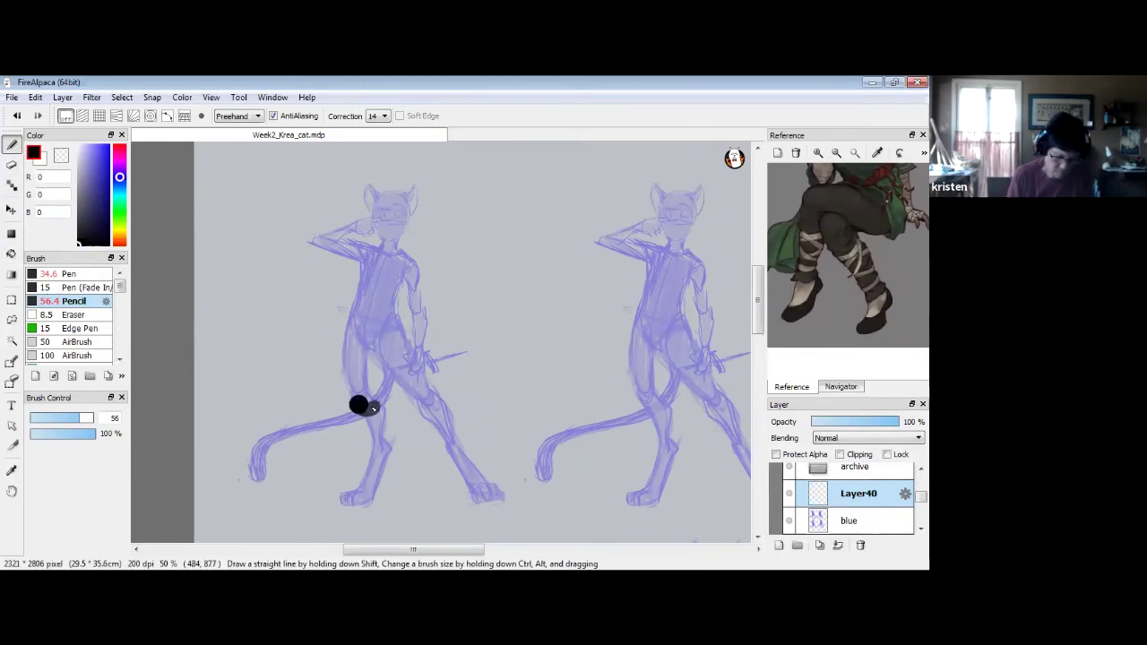
key(ctrl+z)
drag(45, 421, 37, 425)
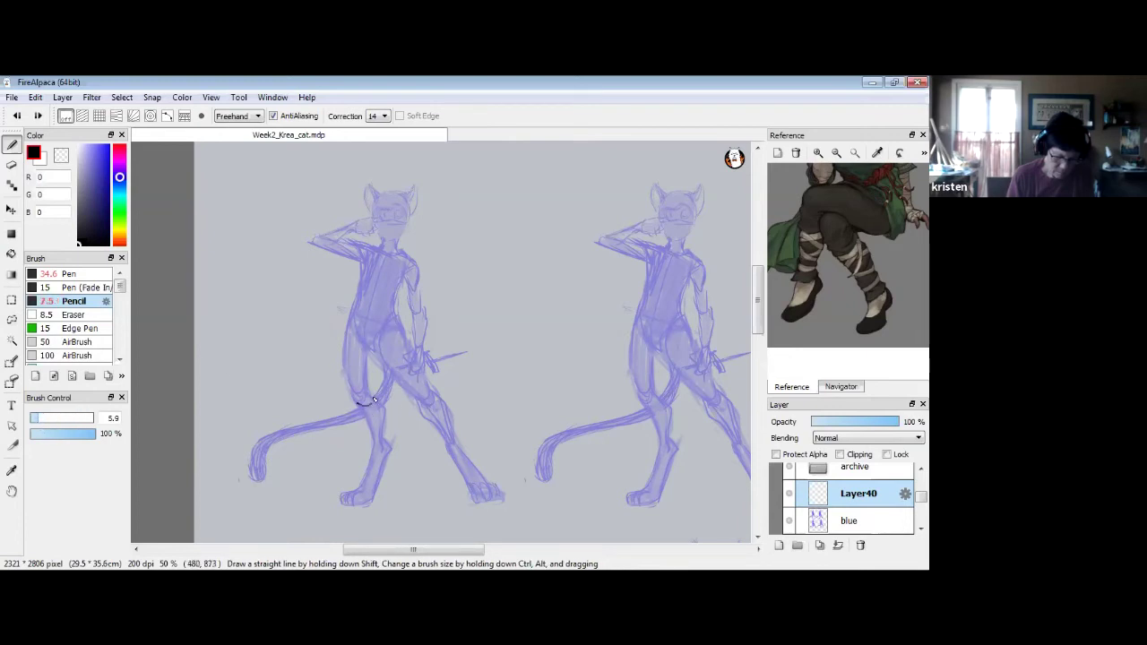
drag(372, 400, 368, 423)
mouse_move(438, 402)
mouse_down()
mouse_move(428, 417)
mouse_move(443, 414)
mouse_move(450, 448)
mouse_up()
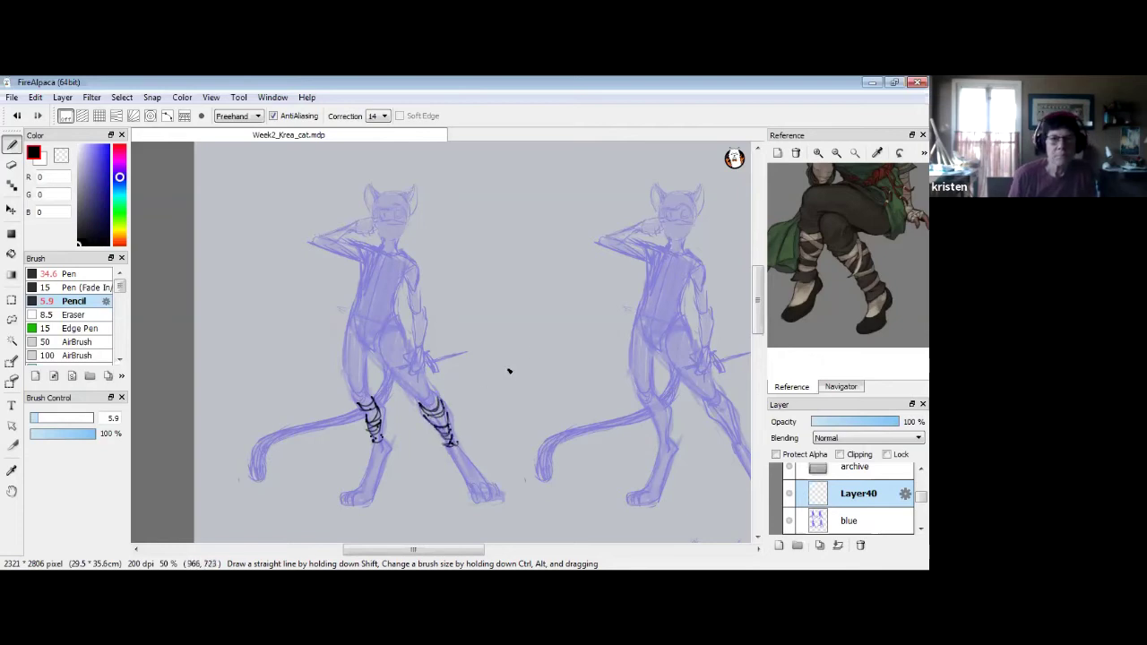
Outline fitted trousers along both thighs of the same cat, from the hips down to the leg wraps.
drag(872, 216, 863, 314)
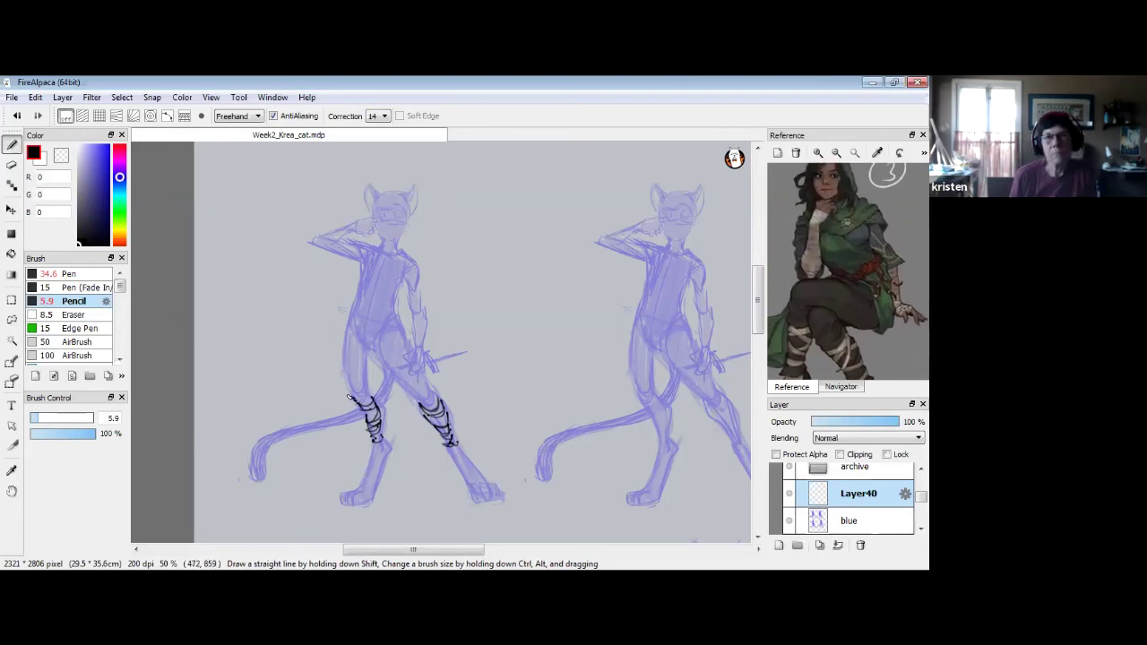
drag(346, 398, 346, 321)
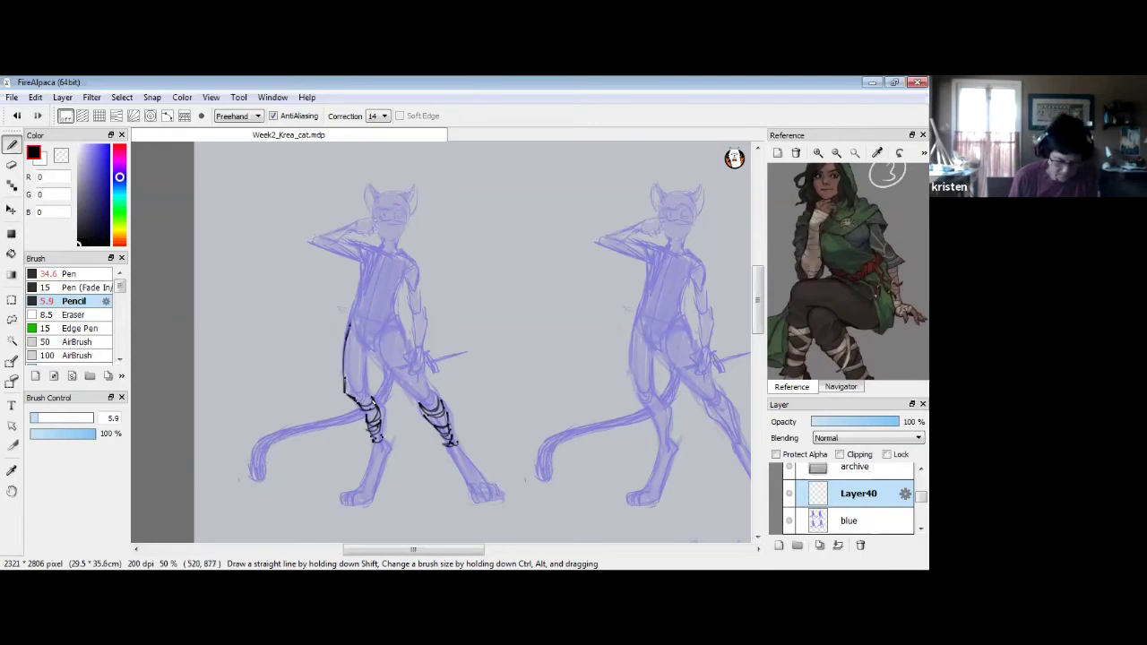
drag(376, 351, 405, 389)
drag(395, 320, 403, 345)
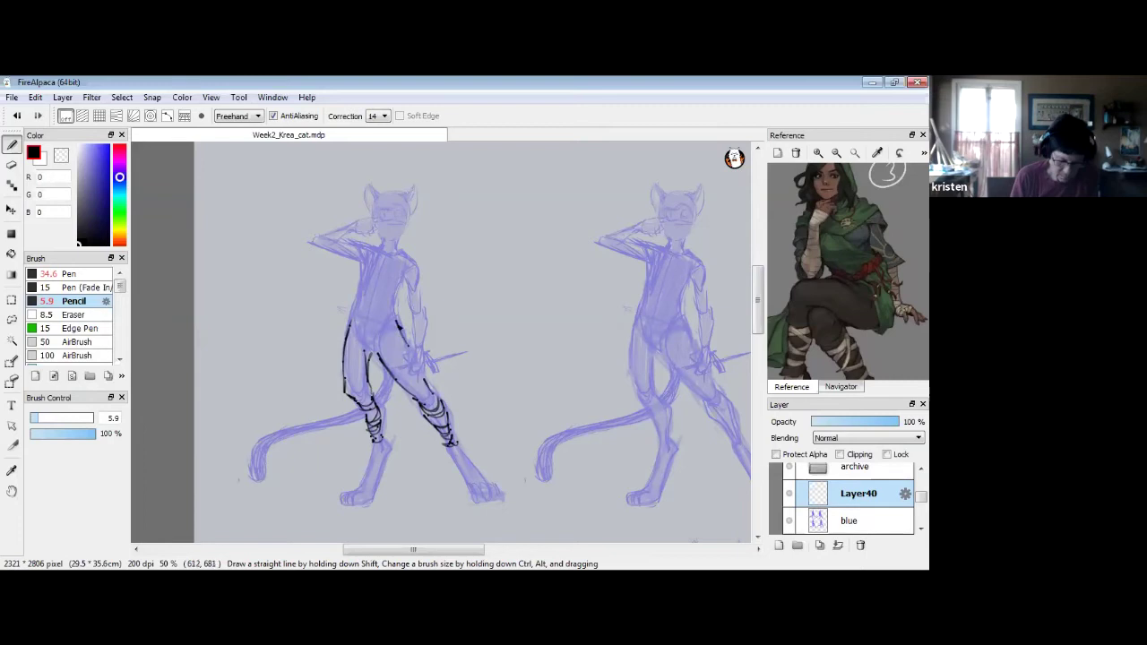
Sketch a draped cowl around the cat's neck, modelled on the masked, hooded figure in the reference sheet.
drag(856, 255, 823, 335)
drag(894, 255, 833, 315)
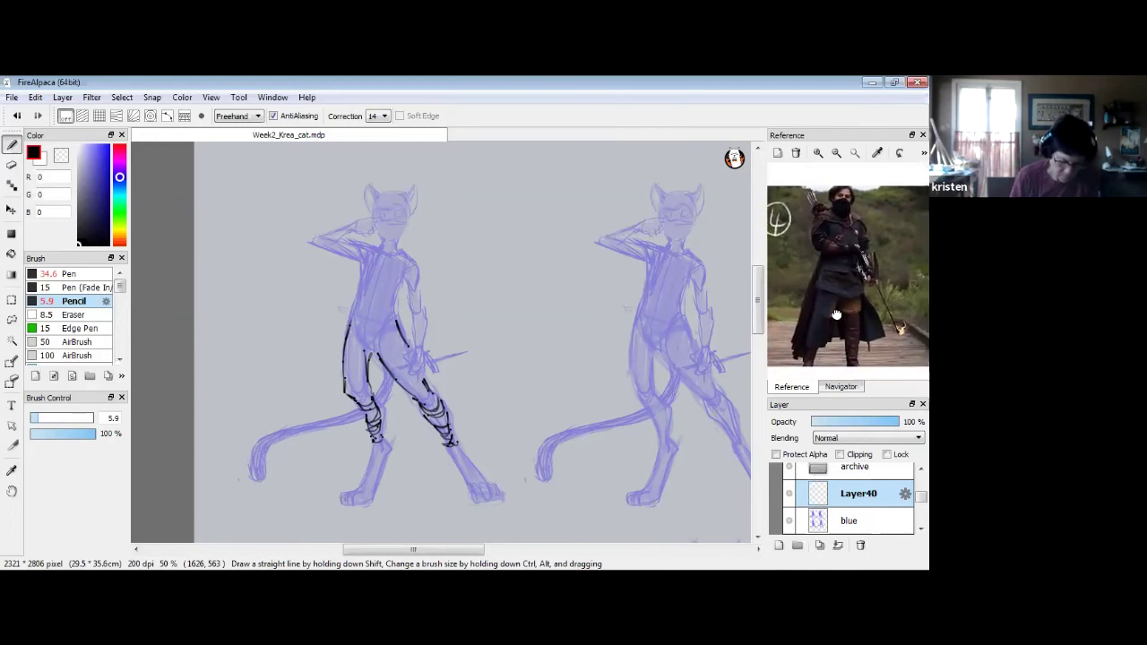
drag(835, 231, 839, 242)
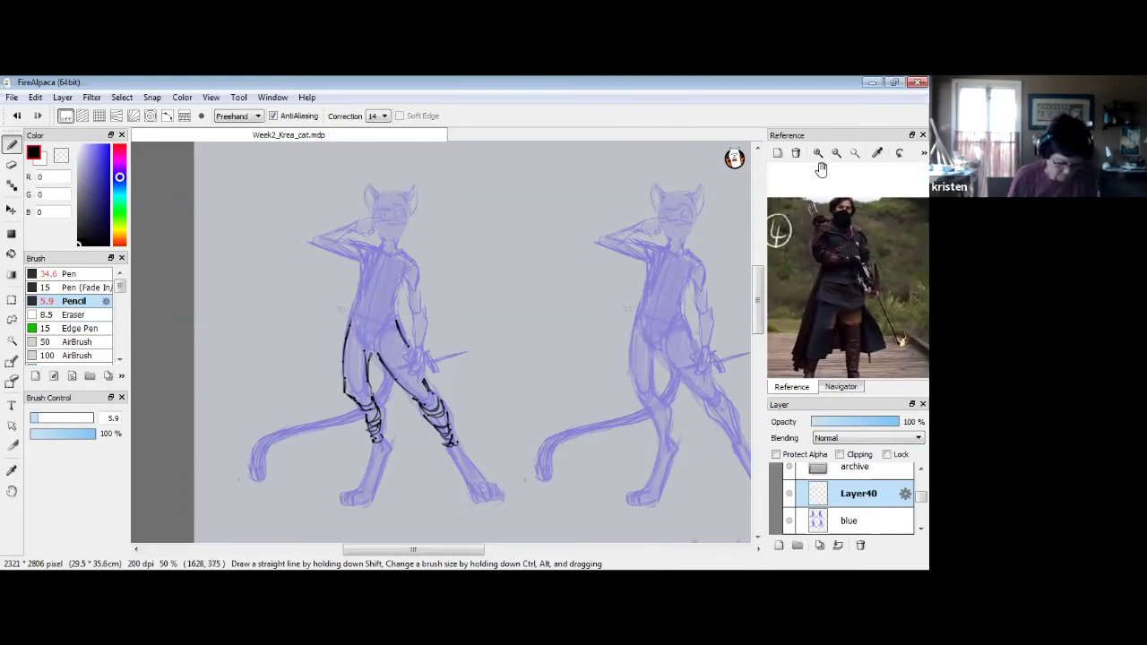
click(817, 154)
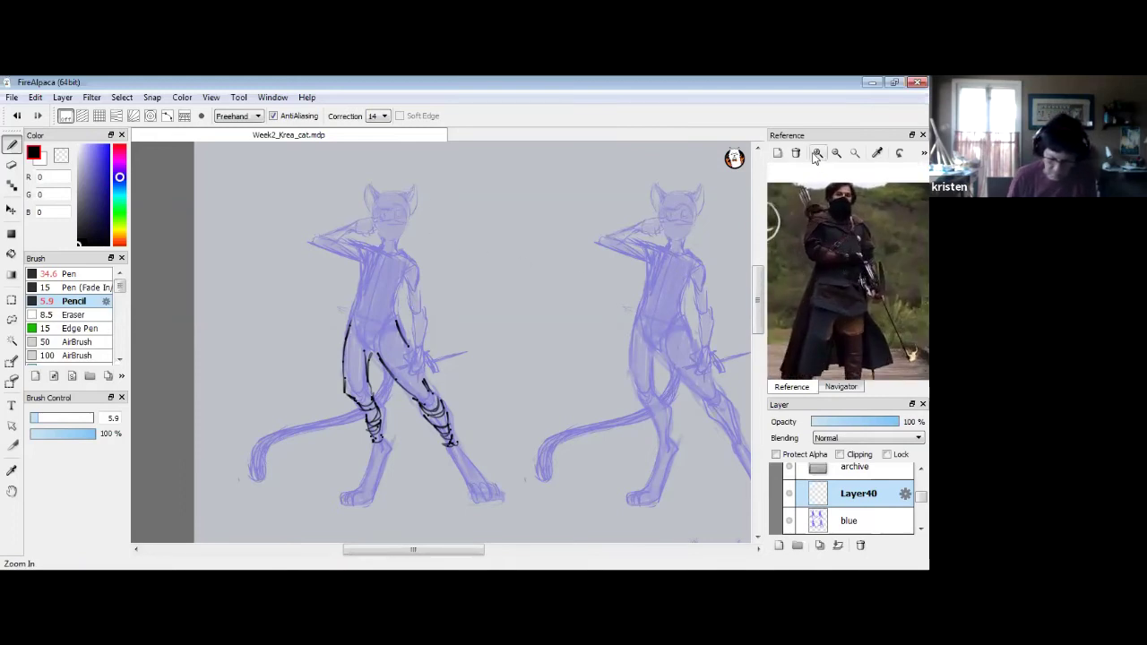
click(816, 154)
drag(828, 241, 852, 307)
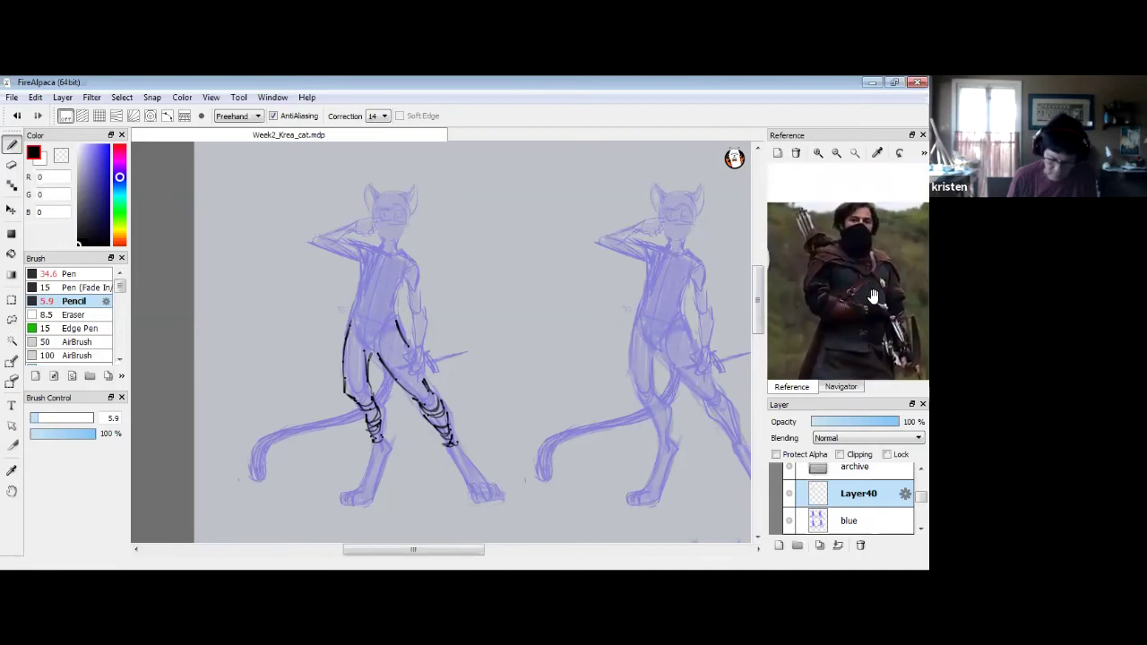
scroll(865, 269, up, 3)
drag(868, 266, 834, 270)
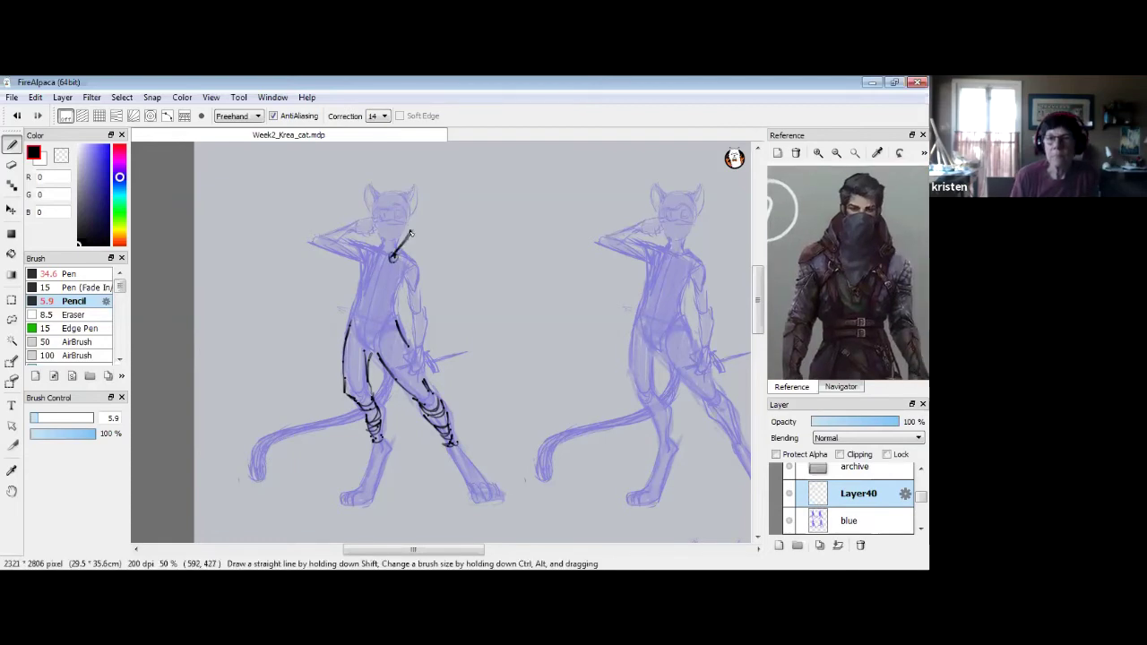
mouse_move(413, 252)
mouse_down()
mouse_move(409, 225)
mouse_move(374, 237)
mouse_move(386, 269)
mouse_up()
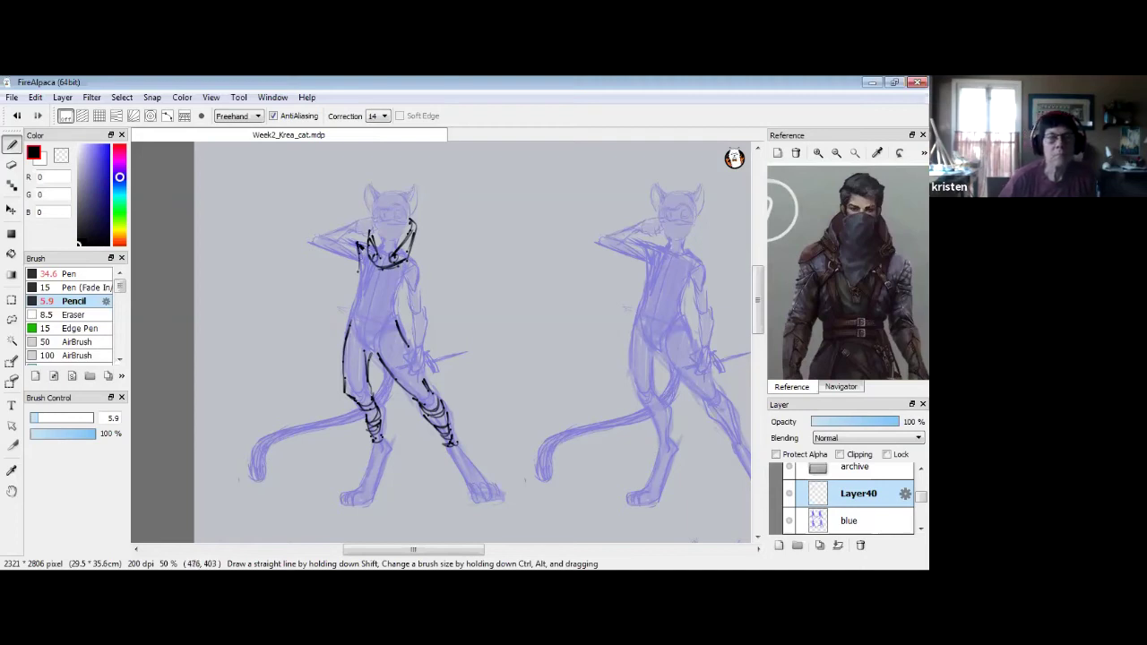
Draw a sleeveless tunic on the cat's torso with a waist belt and a flared skirt ending at the upper thighs.
drag(361, 247, 345, 305)
drag(409, 254, 396, 313)
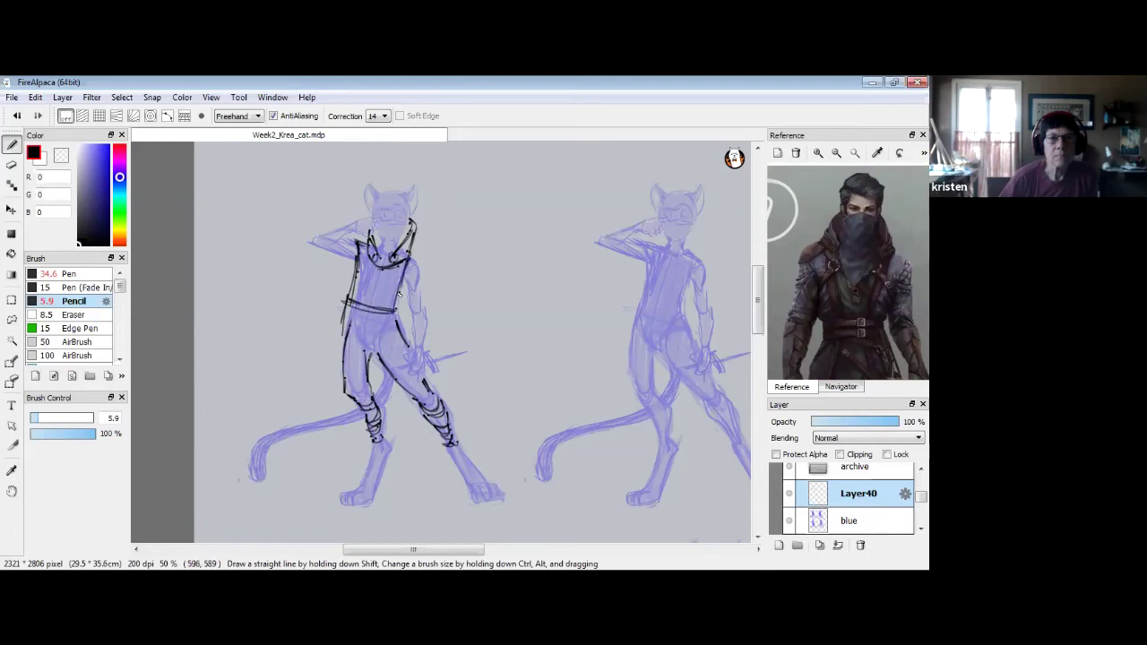
drag(342, 359, 408, 351)
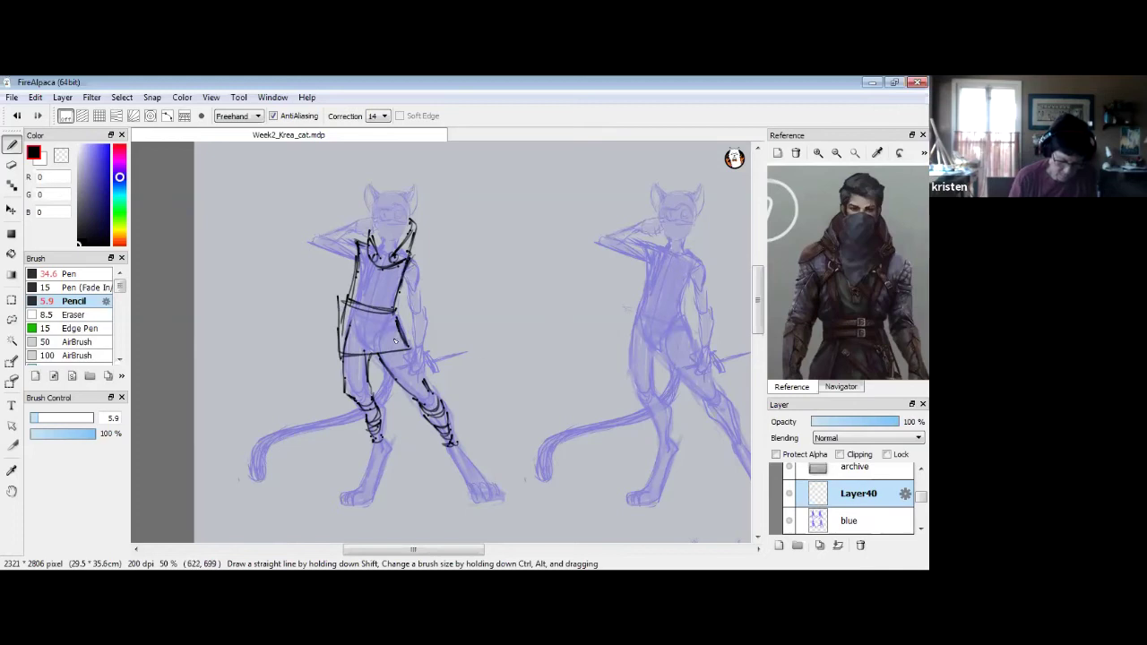
Find the hooded female figure numbered 5 on the clothing reference sheet.
drag(496, 318, 459, 314)
drag(856, 260, 802, 224)
drag(879, 260, 820, 209)
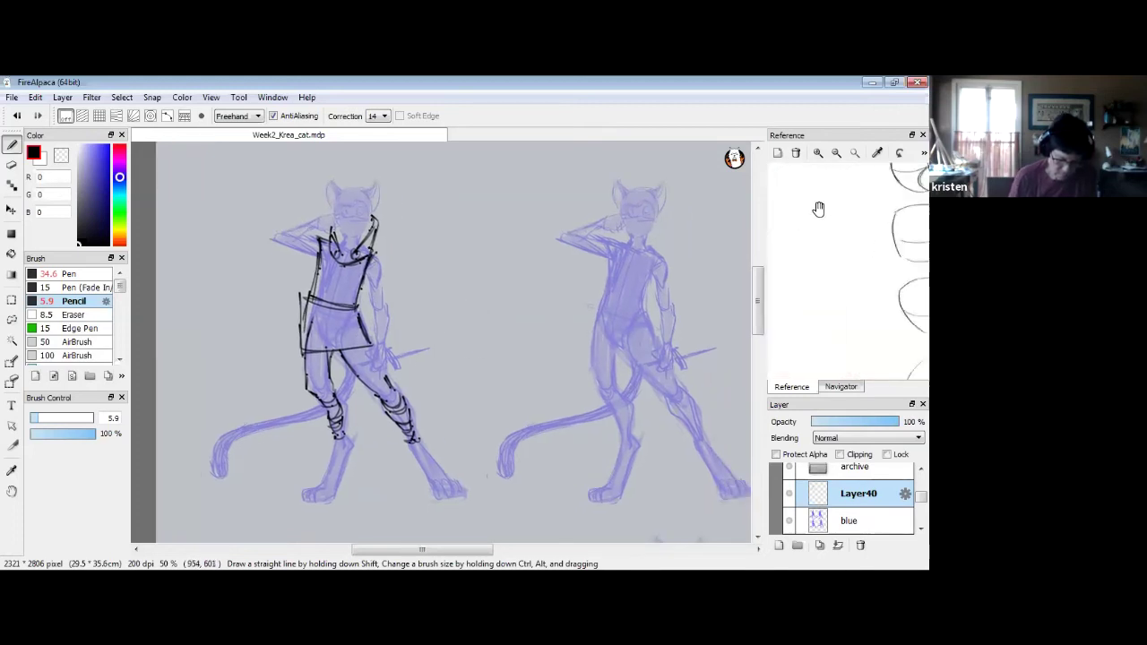
click(838, 154)
click(838, 154)
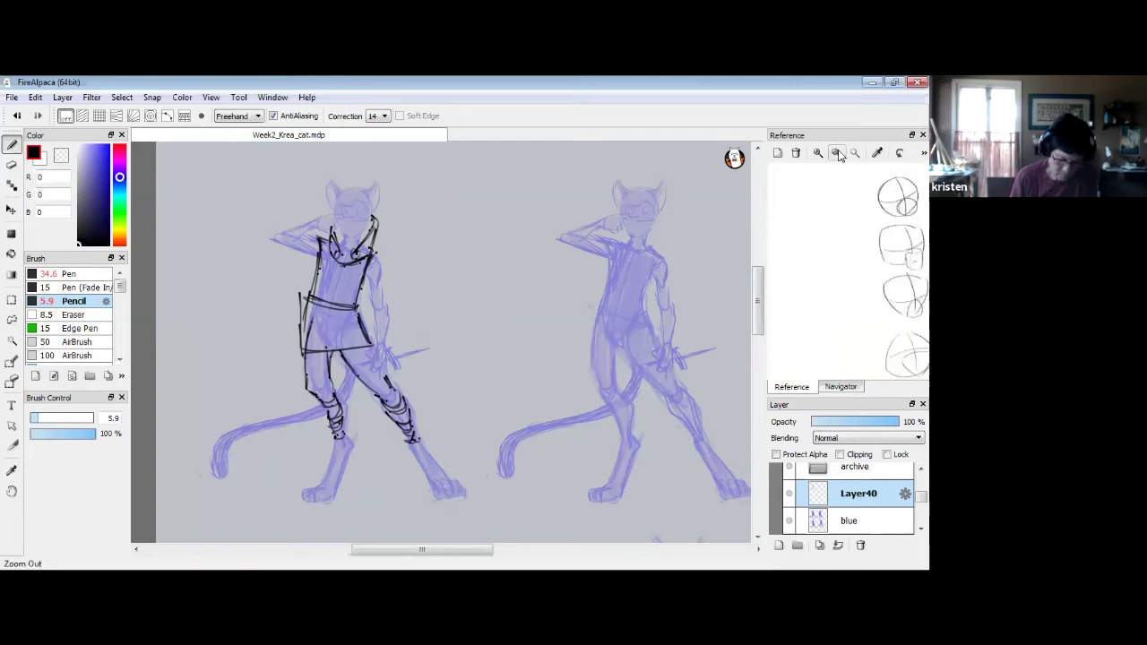
click(838, 154)
drag(819, 205, 891, 154)
mouse_move(815, 298)
mouse_down()
mouse_move(830, 223)
mouse_move(865, 258)
mouse_move(859, 283)
mouse_up()
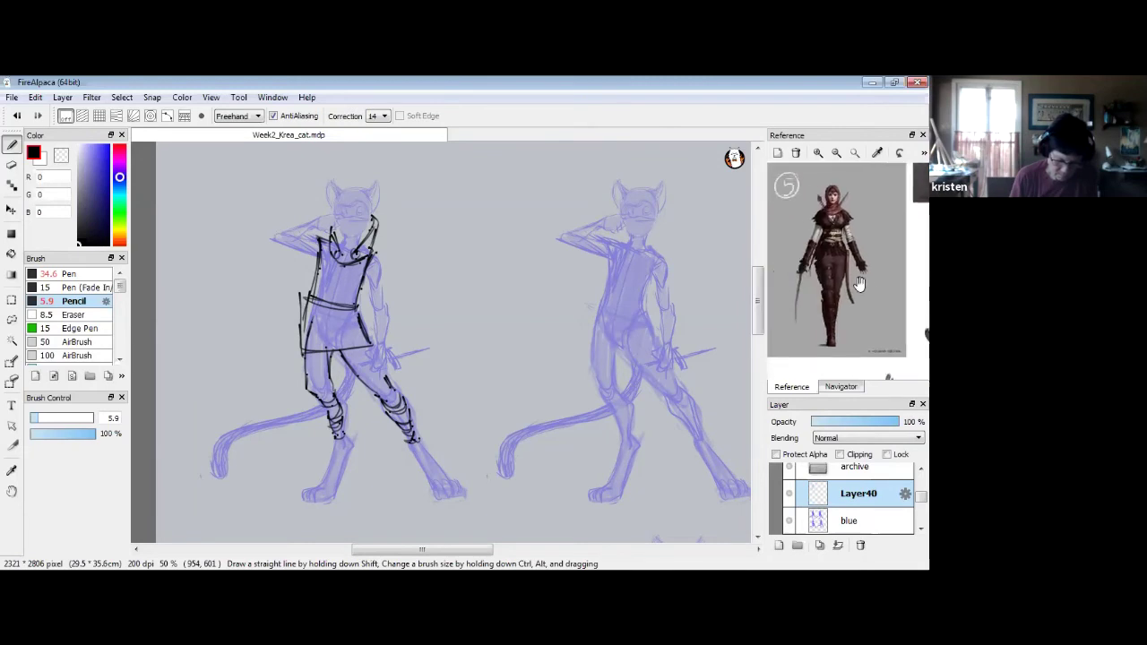
Sketch layered shoulder guards and a hood with a pointed brow line on the upper-left cat, using figure 5's torso as reference.
click(819, 154)
click(819, 154)
click(820, 154)
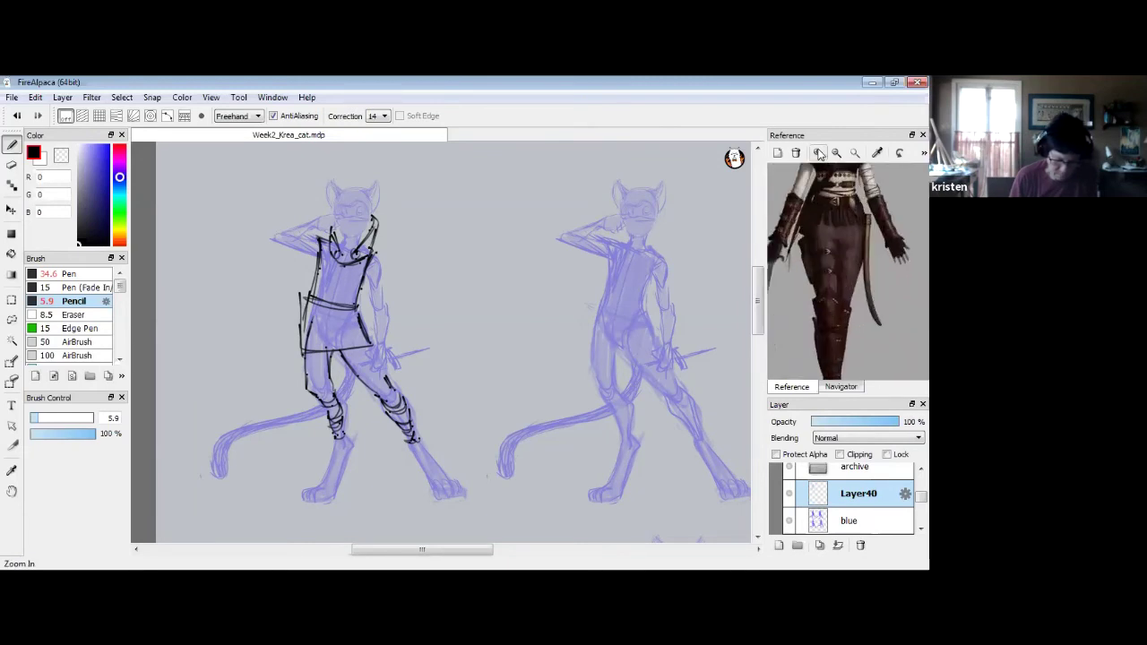
click(818, 154)
drag(821, 230, 833, 316)
drag(818, 274, 849, 235)
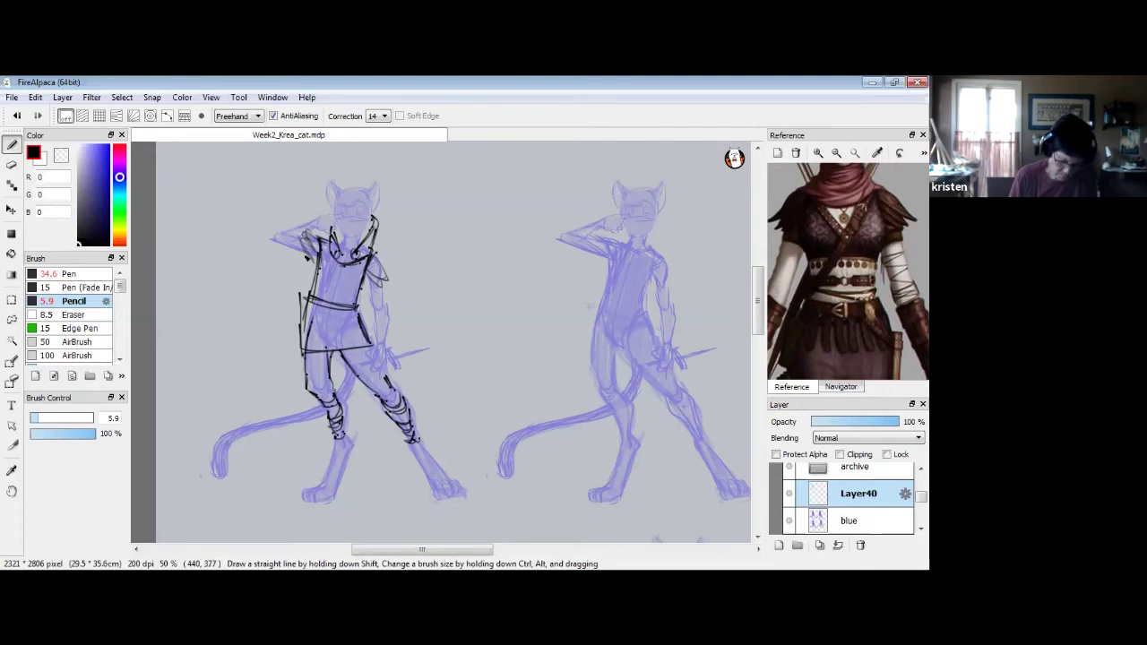
drag(377, 307, 400, 343)
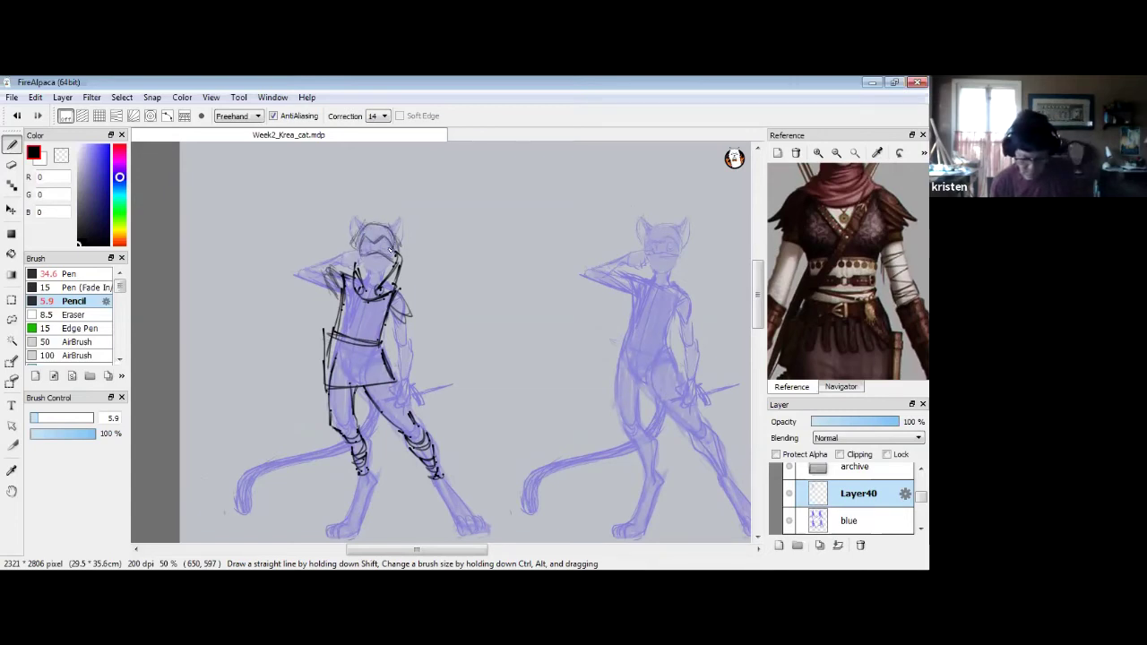
Enlarge the Pencil to 14.4 and shade solid bracers on both forearms of the upper-left cat.
scroll(402, 308, down, 2)
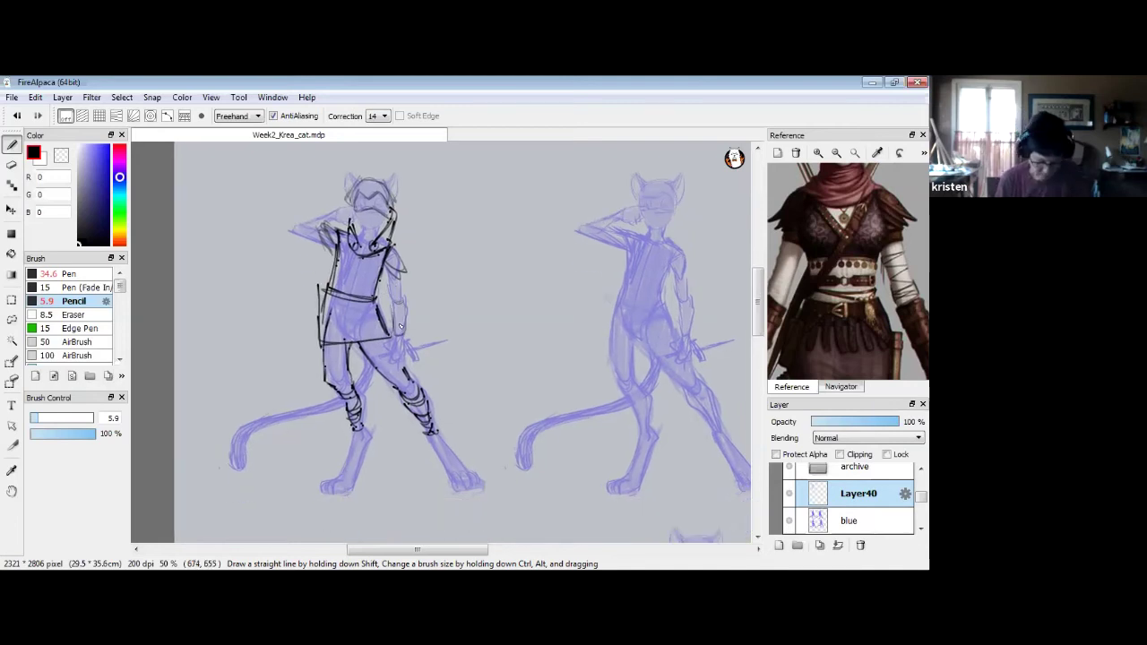
drag(42, 419, 59, 420)
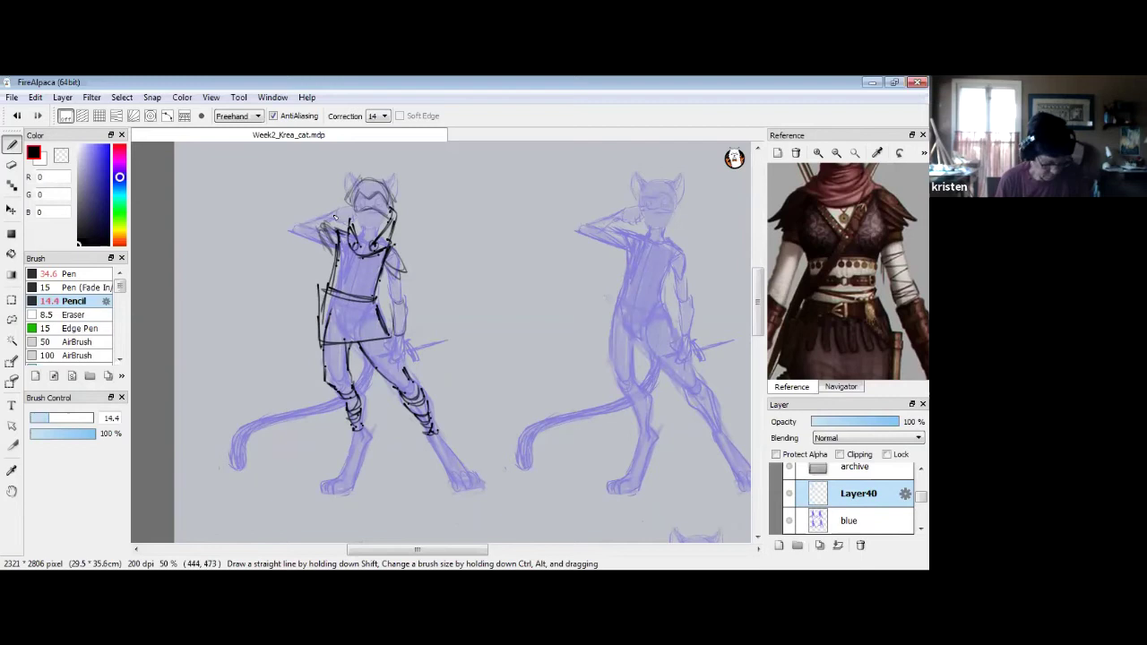
mouse_move(335, 217)
mouse_down()
mouse_move(338, 216)
mouse_move(299, 225)
mouse_move(310, 233)
mouse_move(333, 216)
mouse_up()
mouse_move(400, 333)
mouse_down()
mouse_move(394, 306)
mouse_move(403, 334)
mouse_move(409, 308)
mouse_up()
Sketch a cropped V-neck top ending just below the chest on the upper-right cat, removing the strokes that overshoot the shoulder.
drag(500, 376, 462, 381)
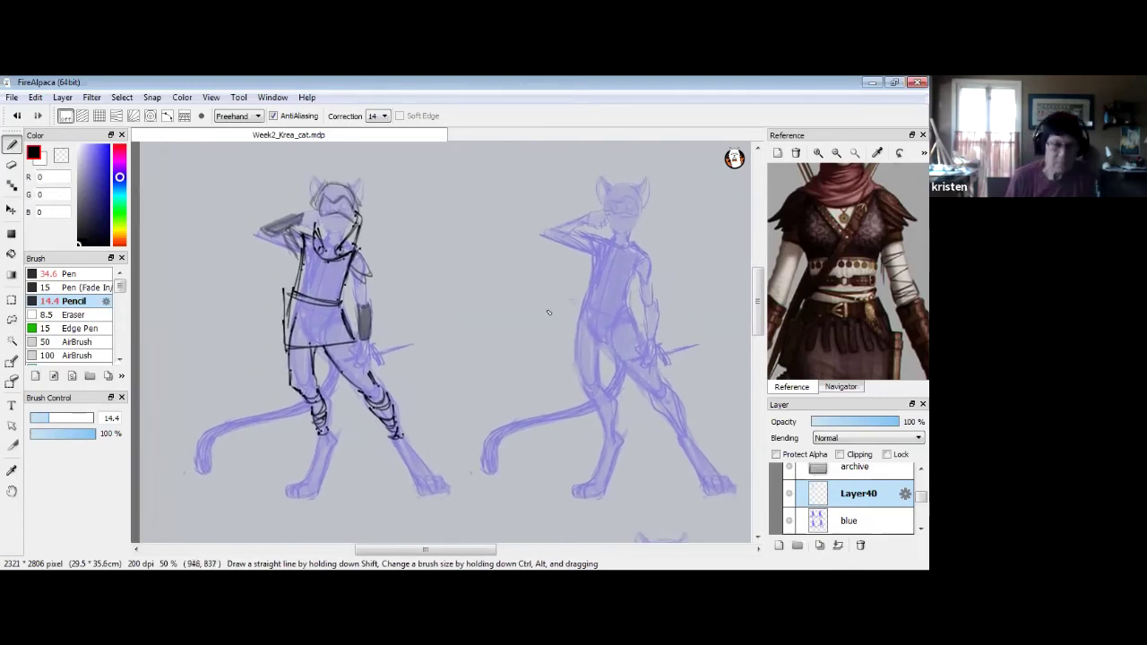
drag(647, 330, 571, 321)
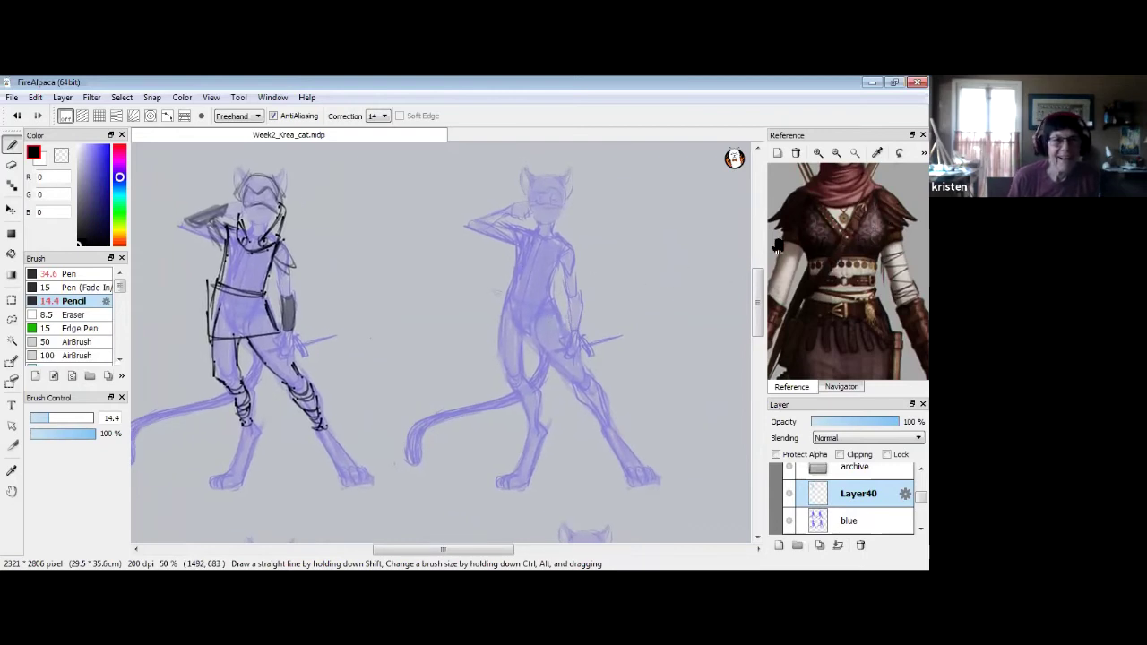
mouse_move(537, 251)
mouse_down()
mouse_move(515, 268)
mouse_move(549, 276)
mouse_move(515, 266)
mouse_move(582, 256)
mouse_move(519, 261)
mouse_move(529, 233)
mouse_move(582, 258)
mouse_up()
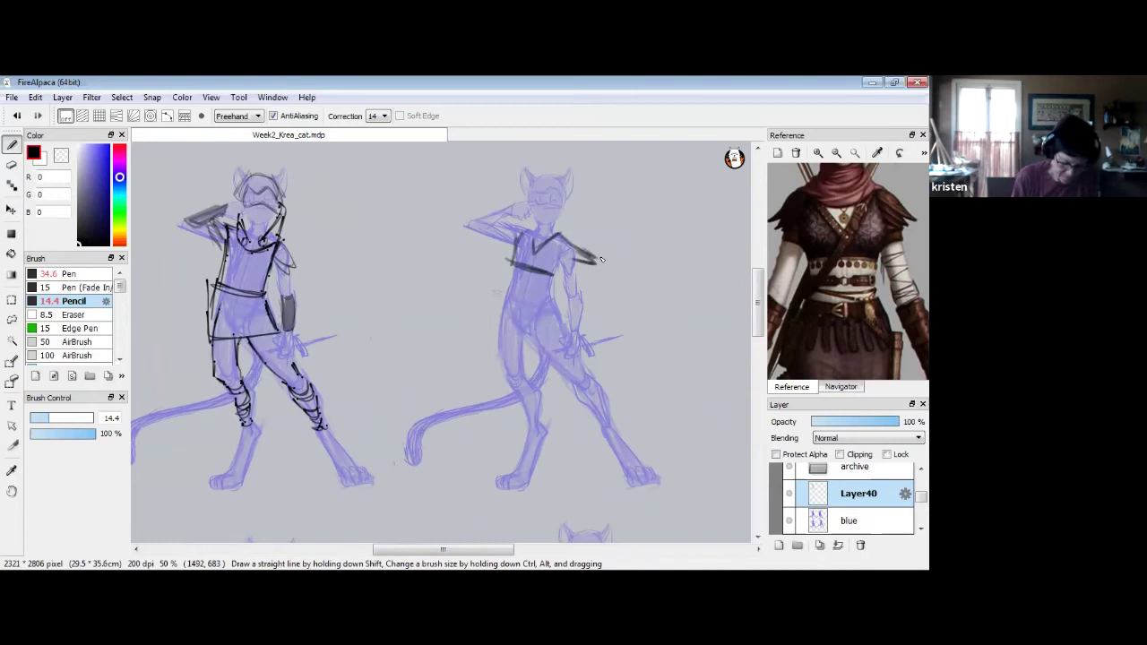
key(ctrl+z)
key(ctrl+z)
mouse_move(563, 253)
mouse_down()
mouse_move(553, 273)
mouse_move(528, 231)
mouse_up()
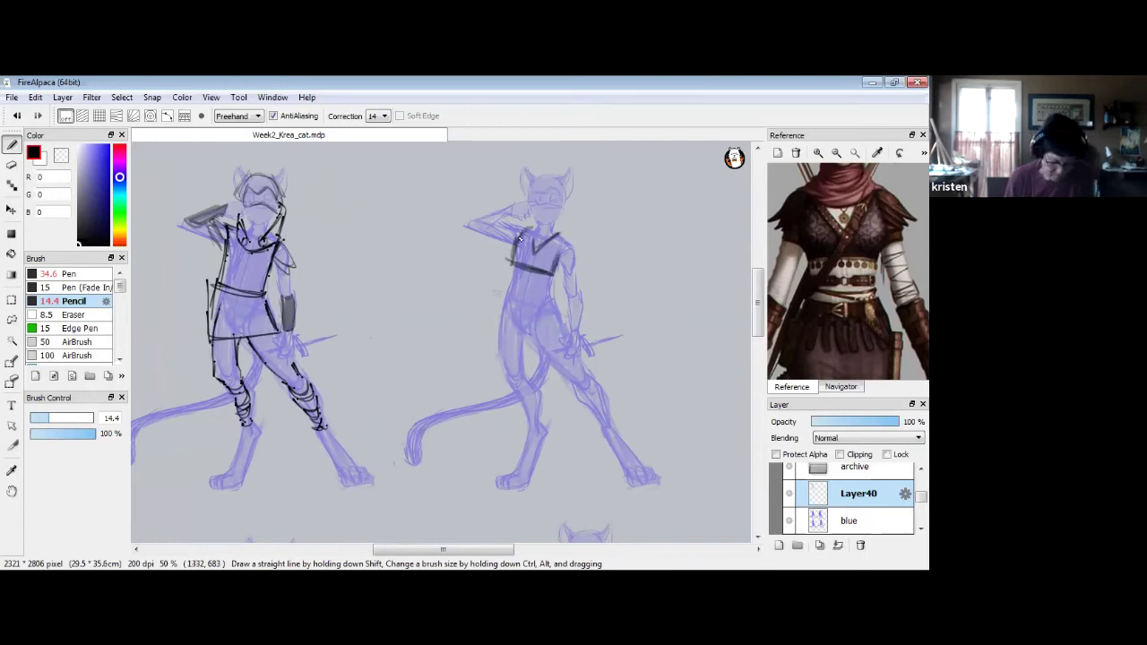
Draw a flared, pleated skirt from the chest band to the hips of the upper-right cat, consulting crouching figure 6's padded clothing.
scroll(794, 259, up, 3)
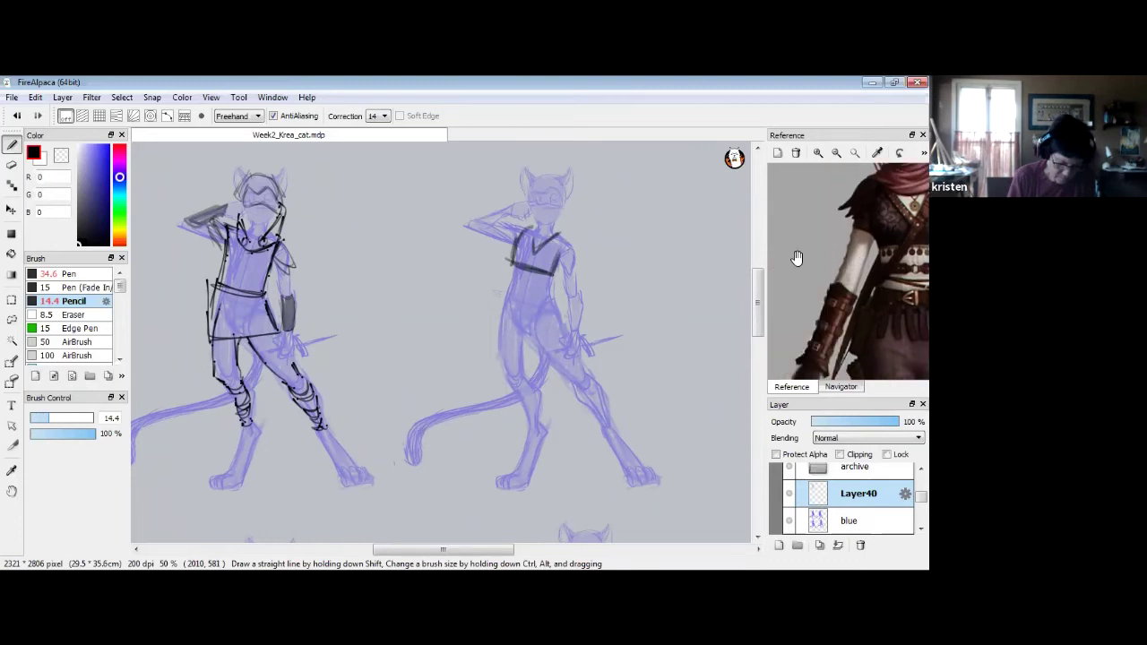
click(837, 154)
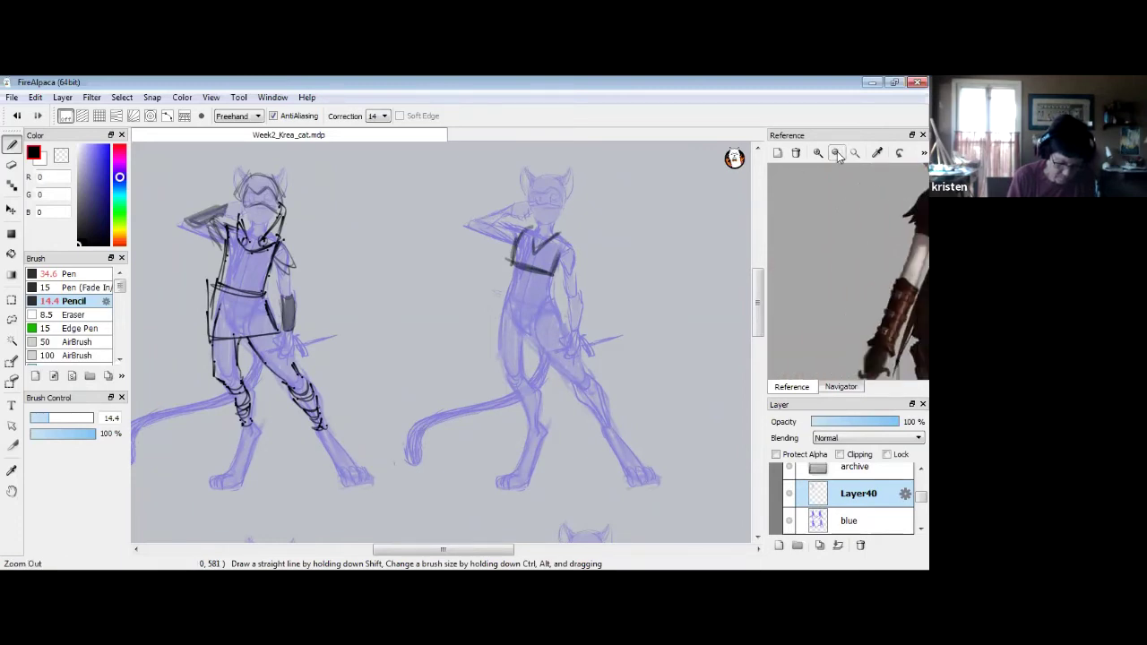
click(837, 155)
click(837, 154)
click(837, 154)
click(819, 155)
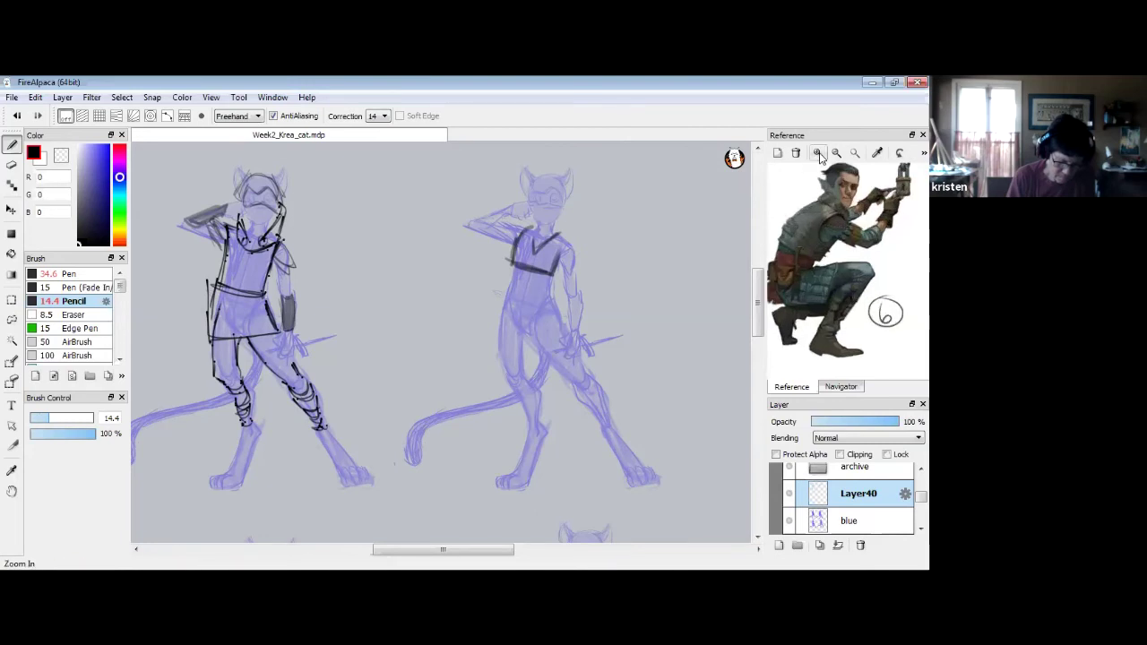
click(819, 155)
click(819, 155)
click(819, 155)
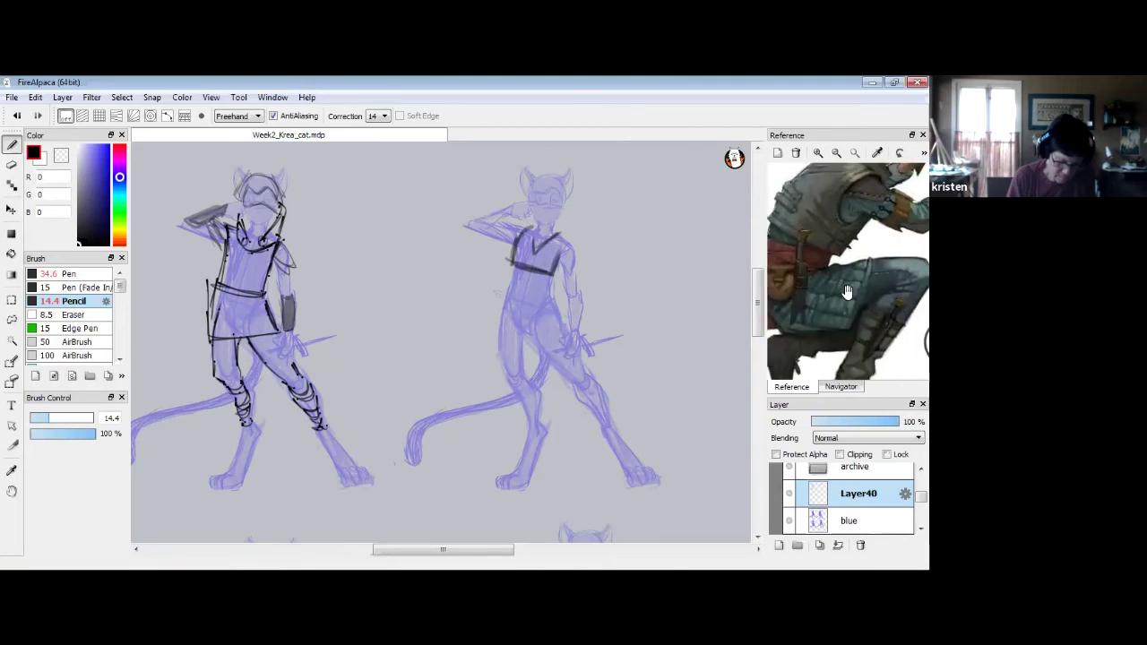
click(819, 155)
mouse_move(820, 291)
mouse_down()
mouse_move(848, 266)
mouse_move(823, 276)
mouse_up()
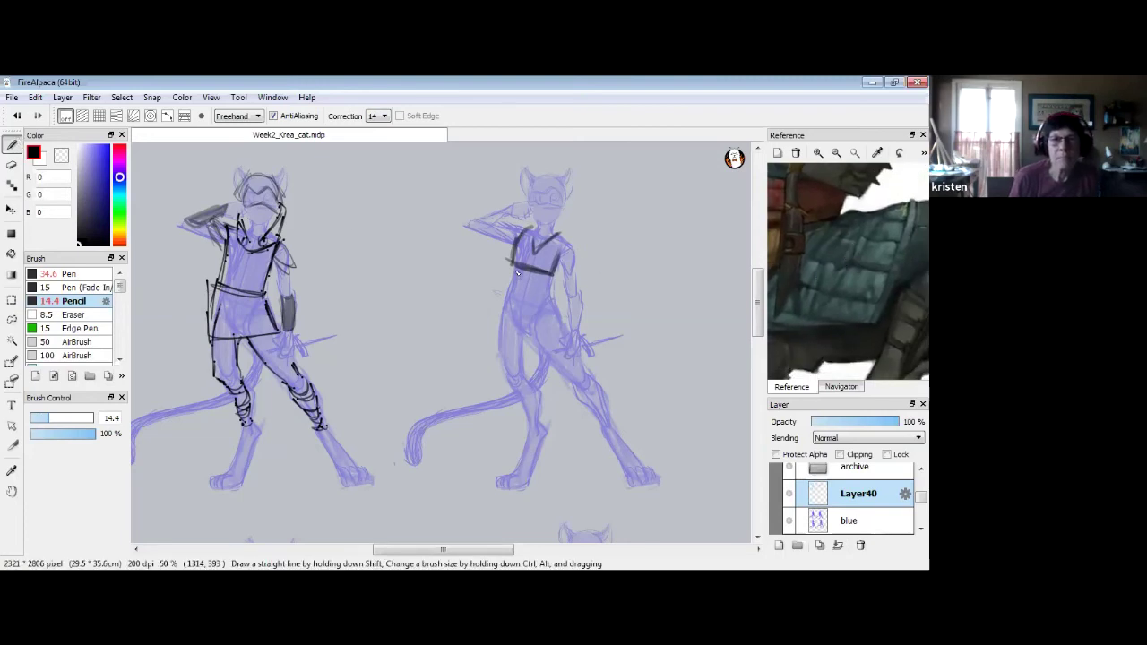
mouse_move(509, 274)
mouse_down()
mouse_move(492, 326)
mouse_move(537, 341)
mouse_move(561, 325)
mouse_move(551, 283)
mouse_move(549, 319)
mouse_up()
mouse_move(544, 276)
mouse_down()
mouse_move(528, 337)
mouse_move(516, 335)
mouse_move(511, 278)
mouse_up()
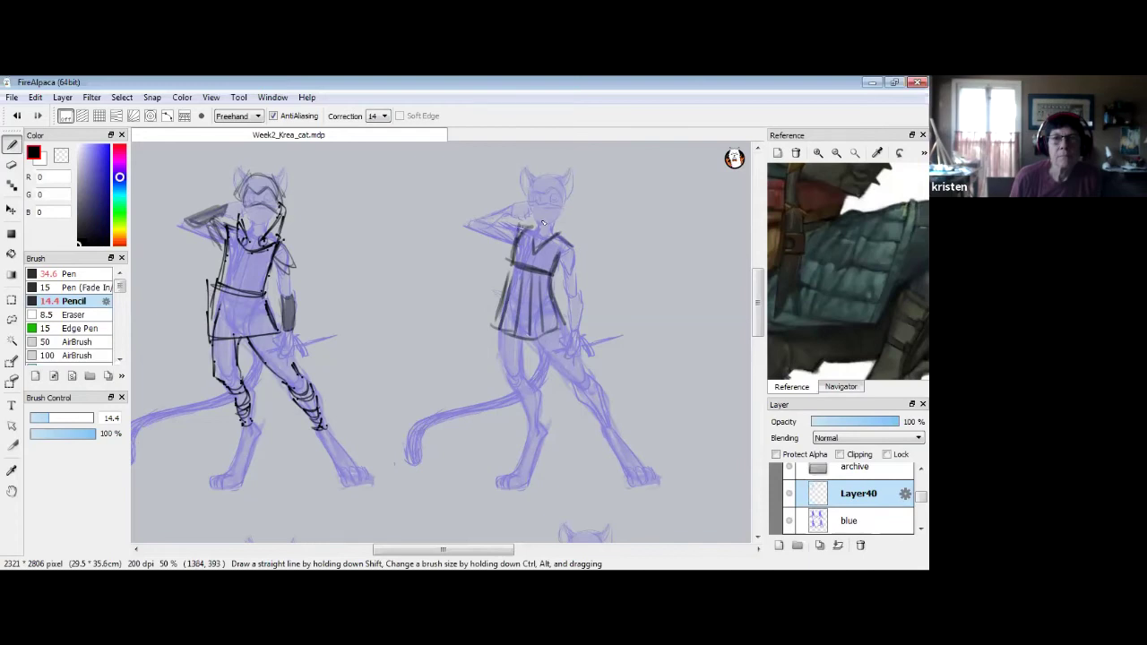
Draw a mask across the same cat's lower face and a dark banded cuff around the upper part of the lowered arm.
mouse_move(563, 210)
mouse_down()
mouse_move(535, 221)
mouse_move(536, 244)
mouse_move(549, 233)
mouse_move(540, 207)
mouse_up()
drag(828, 258, 844, 283)
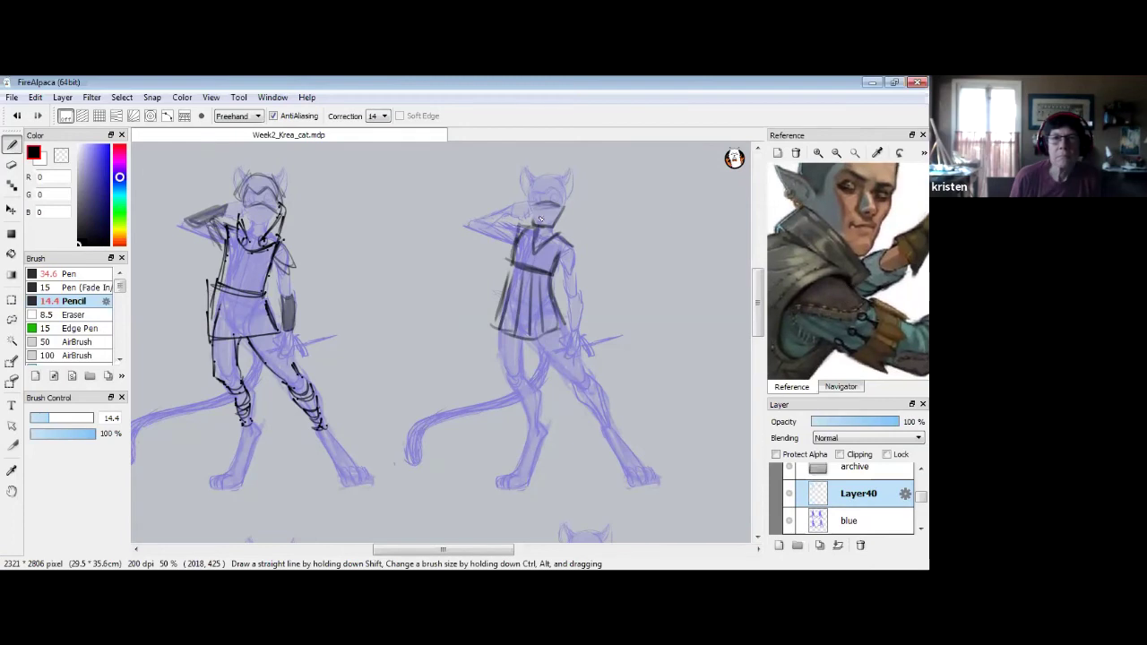
drag(568, 275, 581, 275)
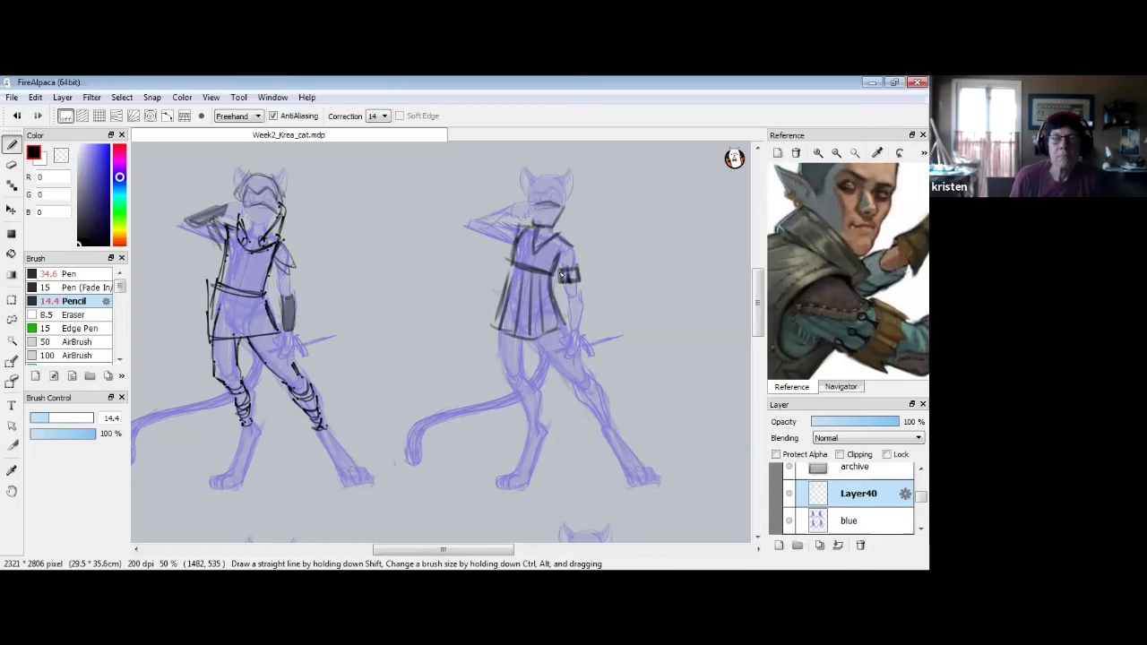
Examine the gathered knee breeches, lower legs and feet of cat figure 2 on the reference sheet.
click(837, 152)
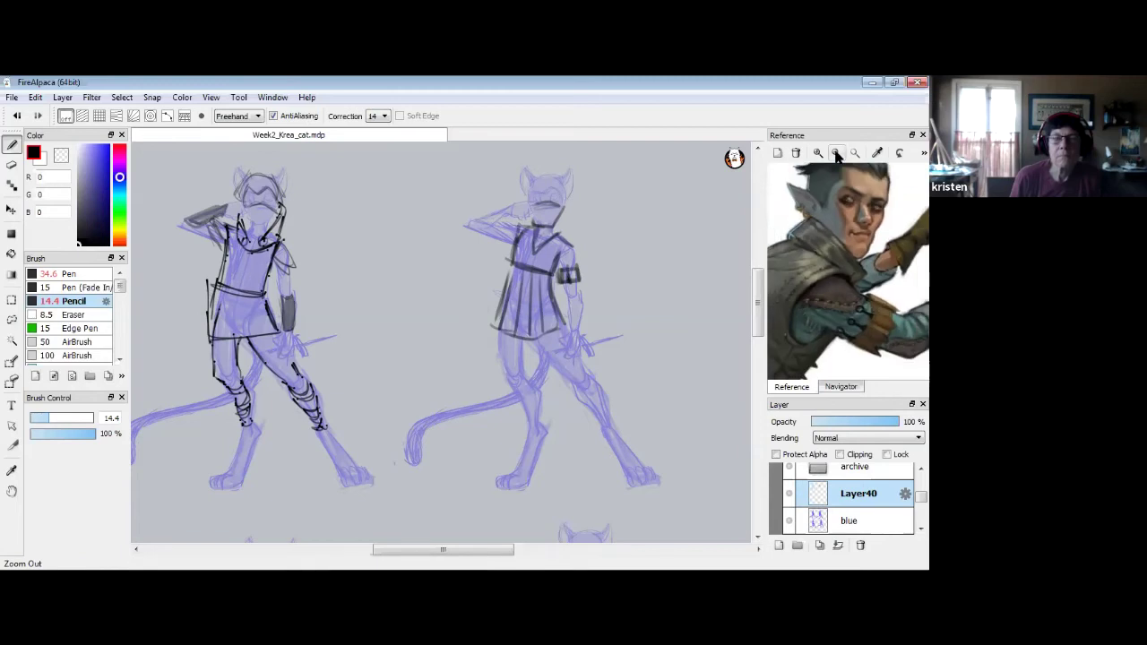
click(836, 153)
click(836, 152)
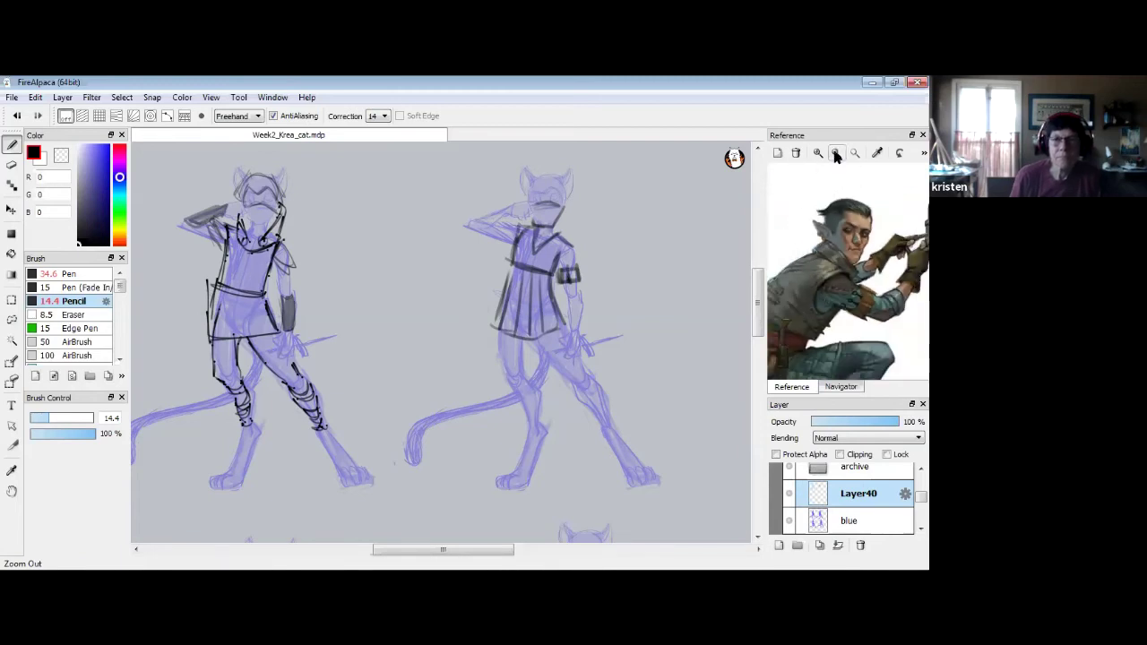
click(836, 153)
drag(810, 200, 873, 236)
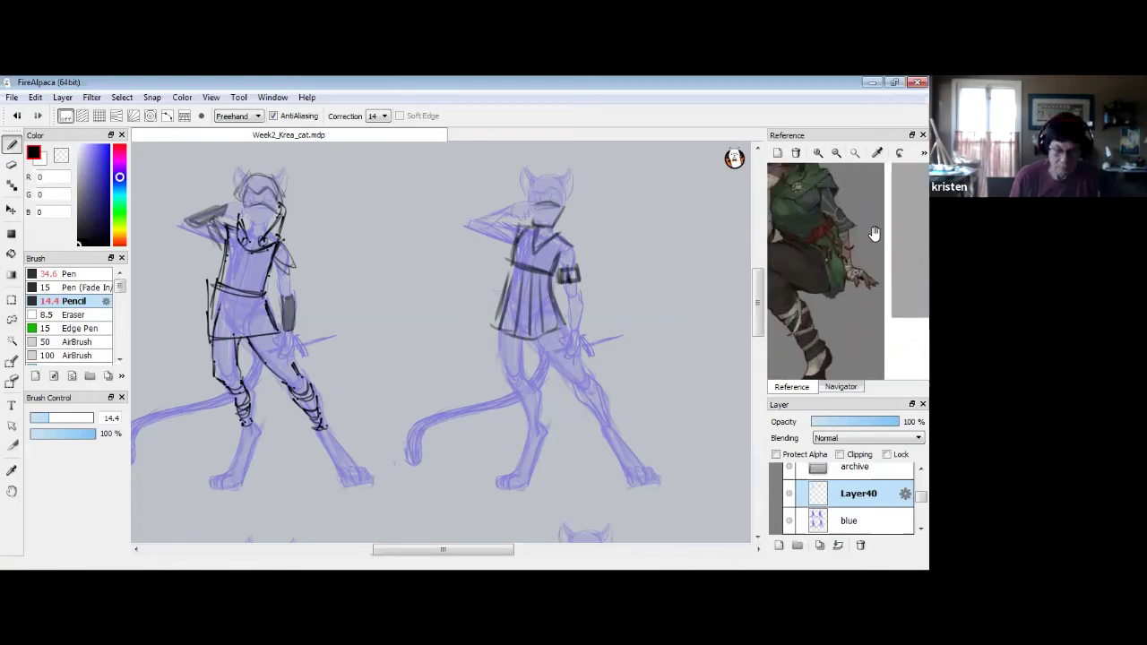
drag(797, 233, 864, 249)
scroll(834, 219, up, 5)
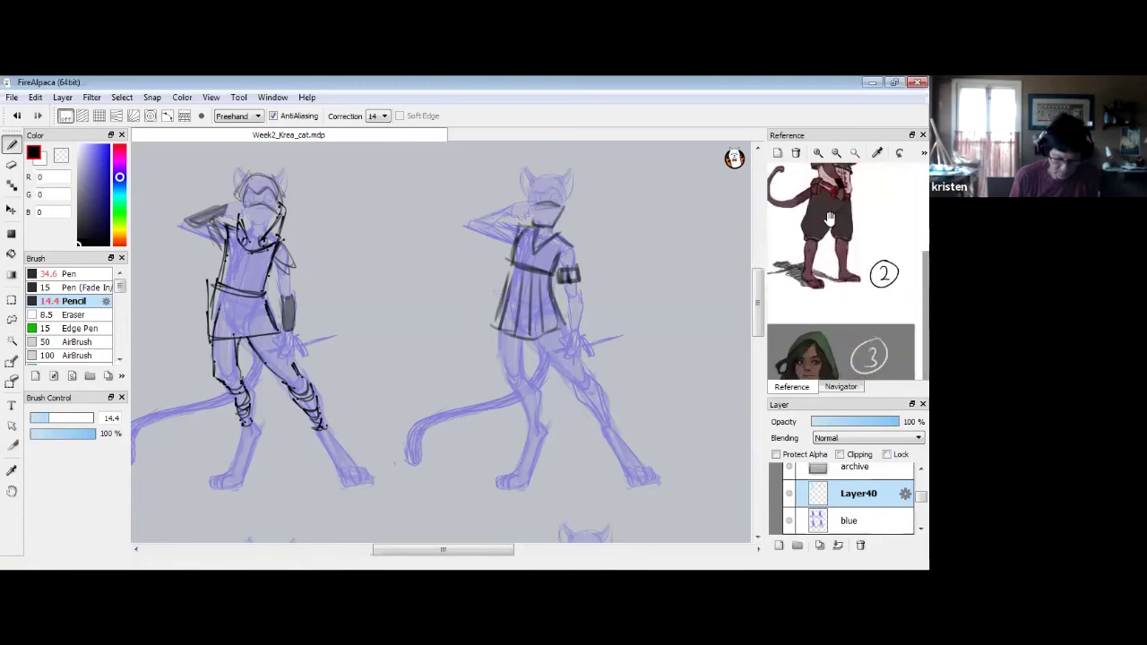
click(817, 152)
click(818, 152)
drag(848, 258, 820, 283)
scroll(817, 277, down, 5)
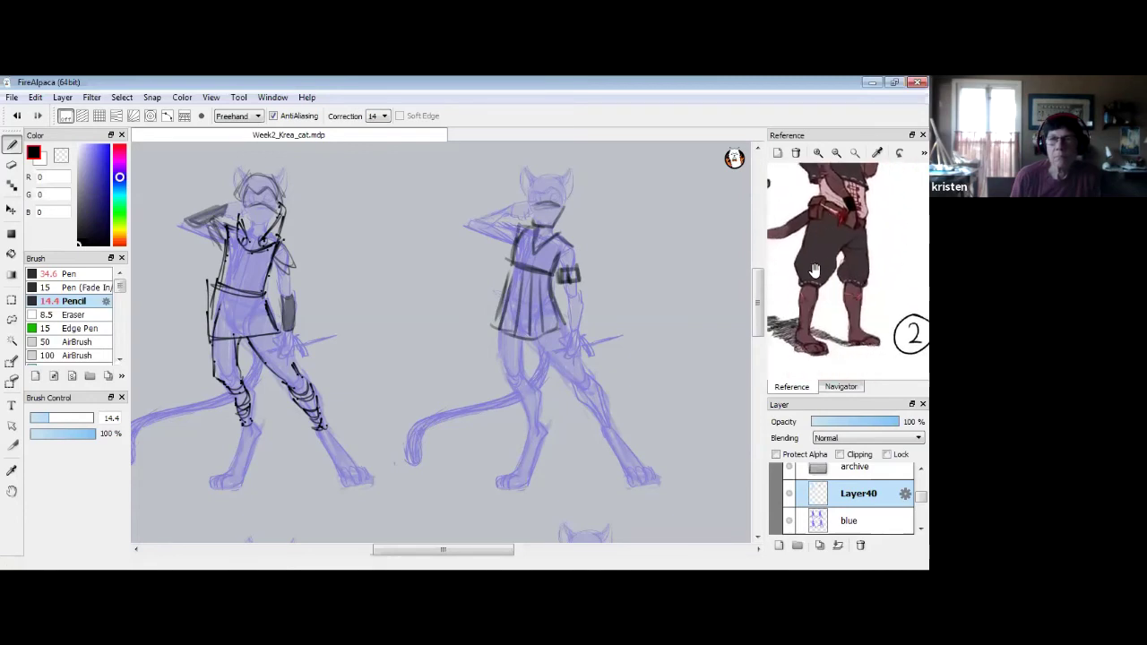
scroll(818, 276, down, 2)
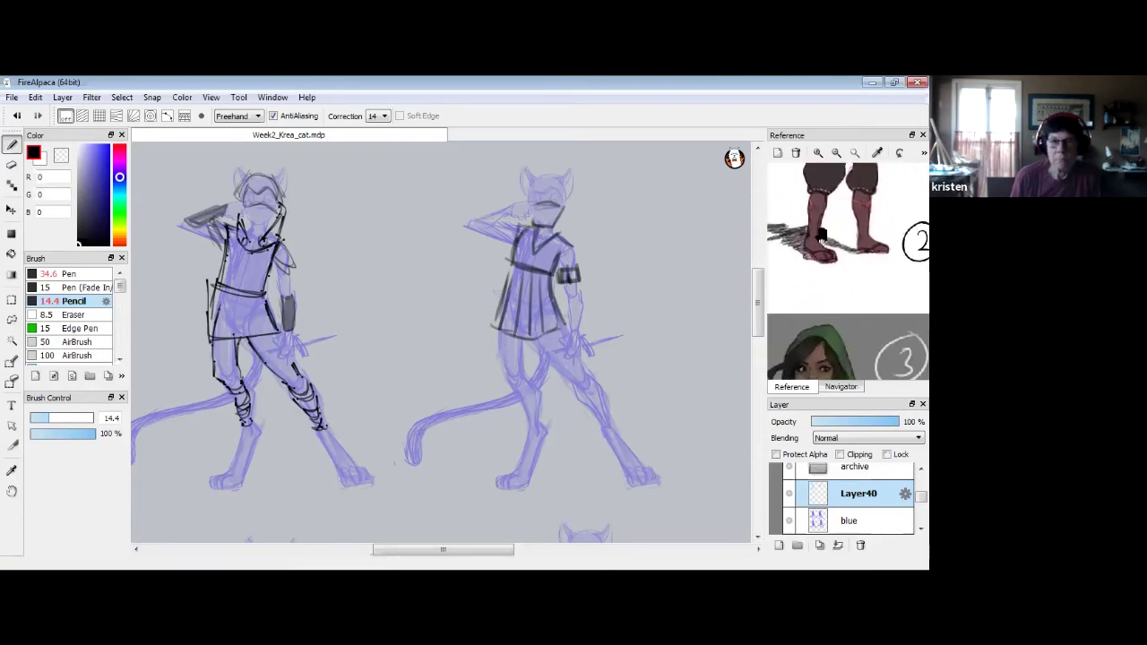
Outline open-toed footwear on both feet of the upper-right cat, checking against a close view of figure 2's feet.
click(817, 154)
scroll(545, 392, down, 1)
mouse_move(517, 443)
mouse_down()
mouse_move(493, 442)
mouse_move(521, 436)
mouse_move(493, 432)
mouse_move(521, 439)
mouse_up()
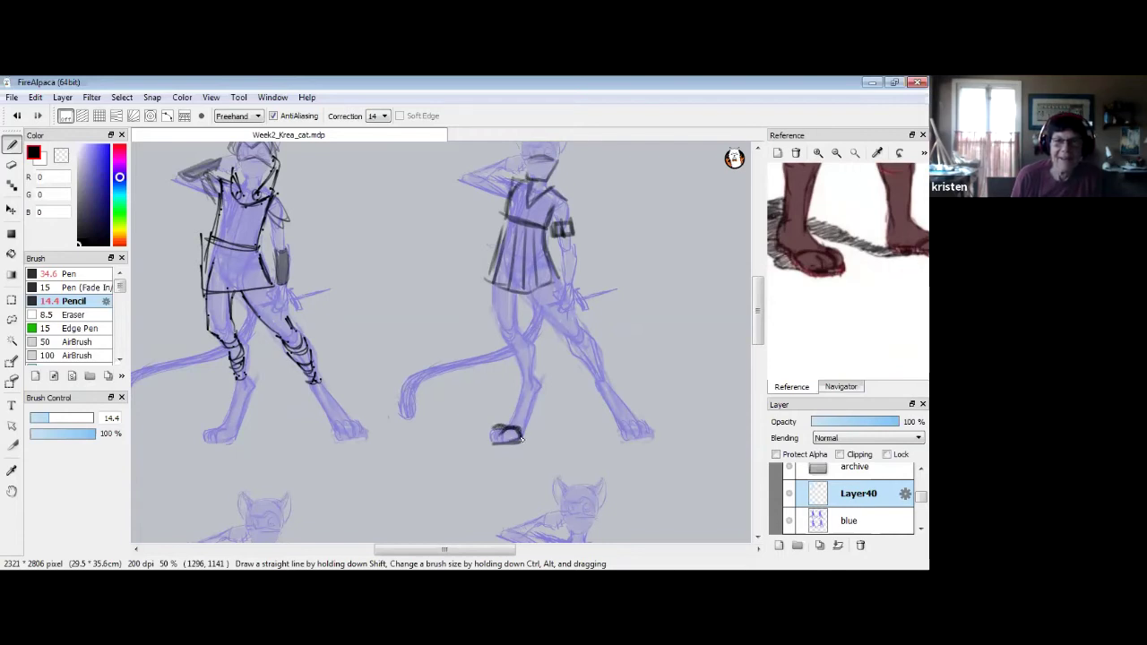
mouse_move(635, 440)
mouse_down()
mouse_move(615, 437)
mouse_move(642, 425)
mouse_move(630, 427)
mouse_up()
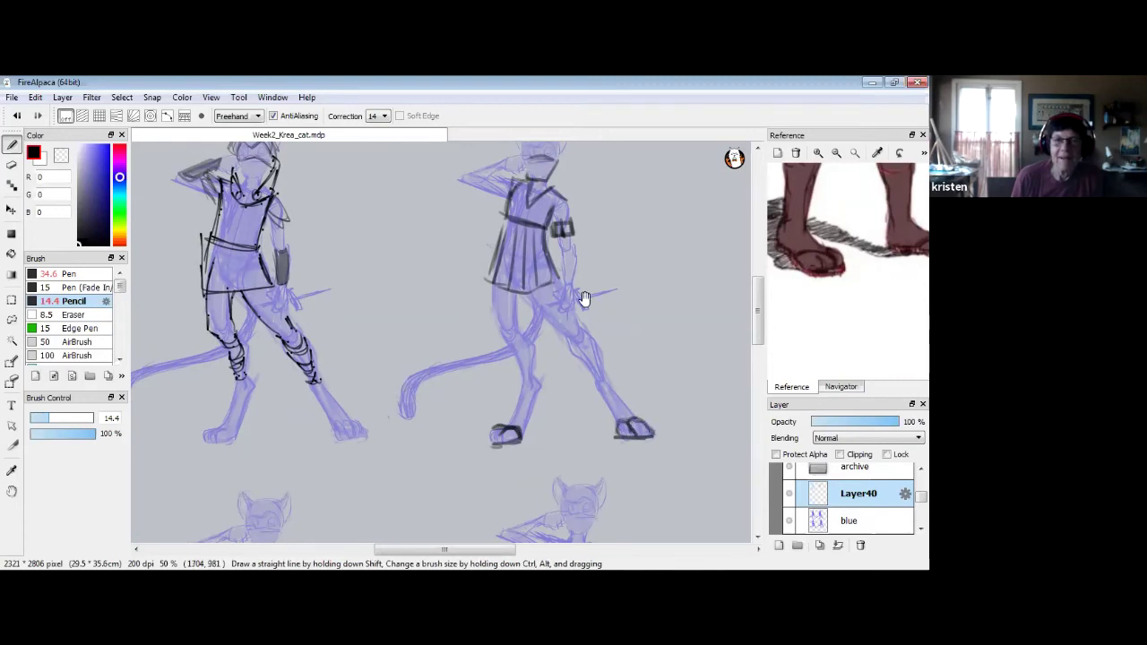
Sketch a longer, flared underskirt on the upper-right cat, from beneath the pleated hem down to the knees.
drag(622, 325, 586, 359)
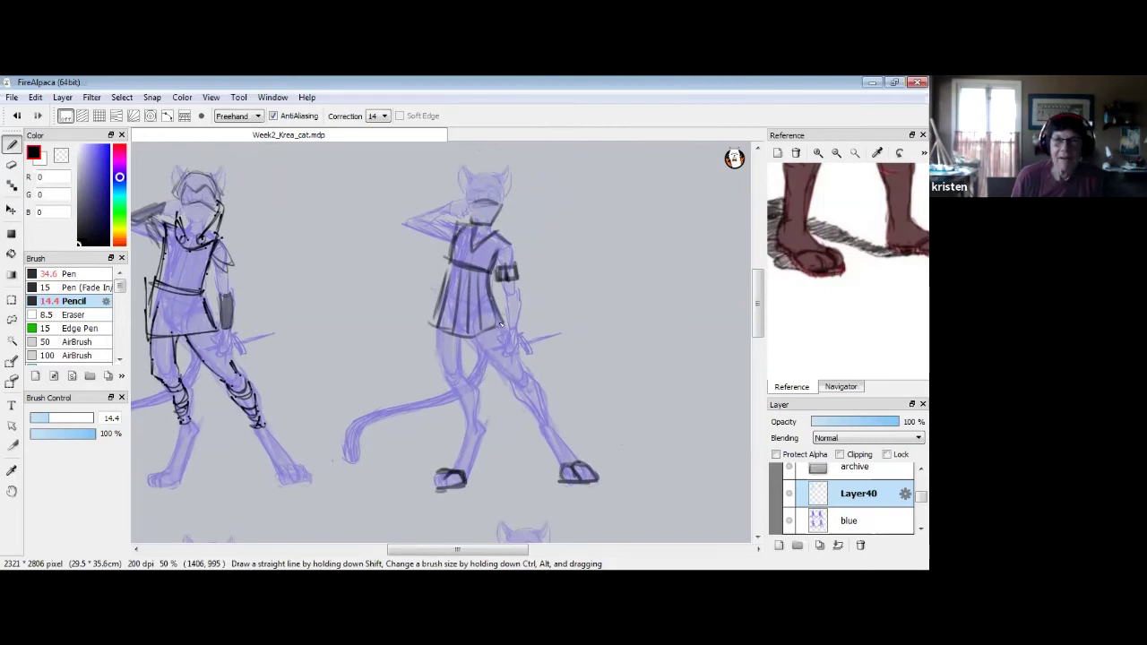
drag(459, 330, 479, 393)
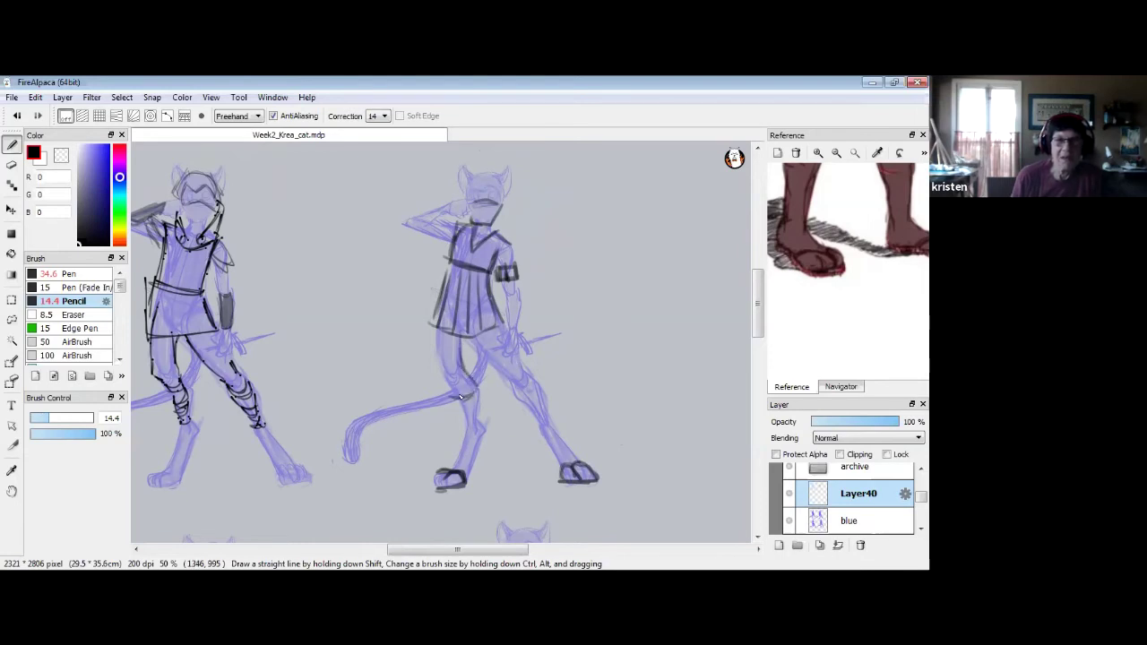
mouse_move(434, 341)
mouse_down()
mouse_move(432, 395)
mouse_move(506, 390)
mouse_move(495, 388)
mouse_up()
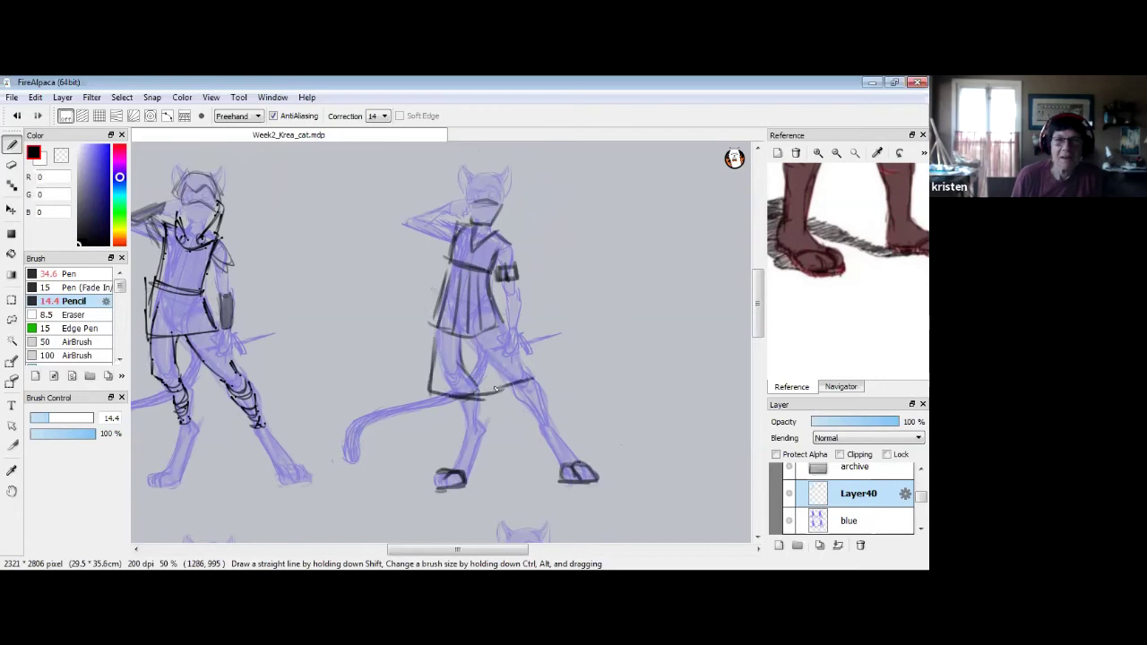
mouse_move(518, 344)
mouse_down()
mouse_move(551, 379)
mouse_move(432, 397)
mouse_up()
drag(434, 348, 428, 394)
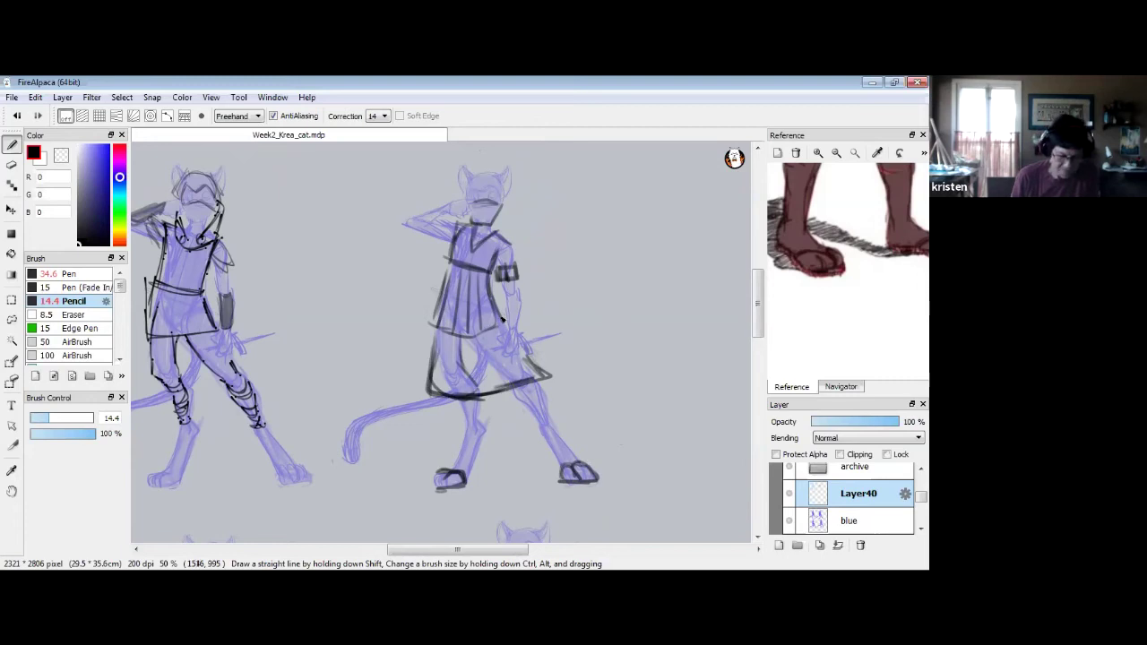
Shade dark gloves on both hands, darken the ears of the upper-right cat, and bring up the whole-canvas overview.
scroll(526, 274, up, 2)
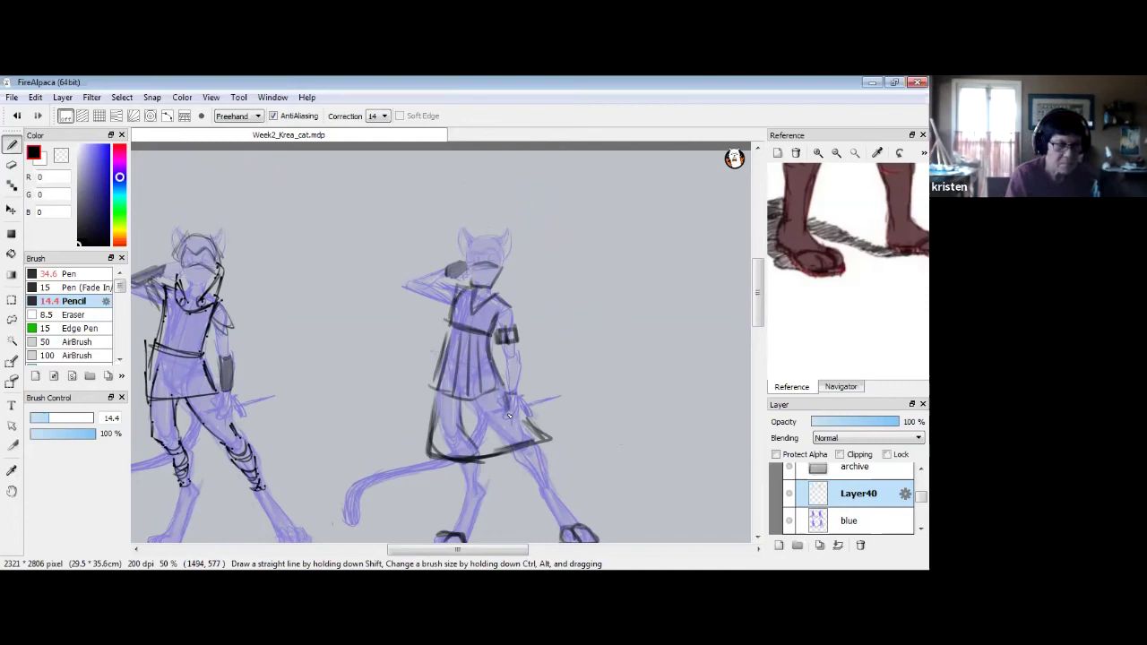
drag(509, 415, 516, 411)
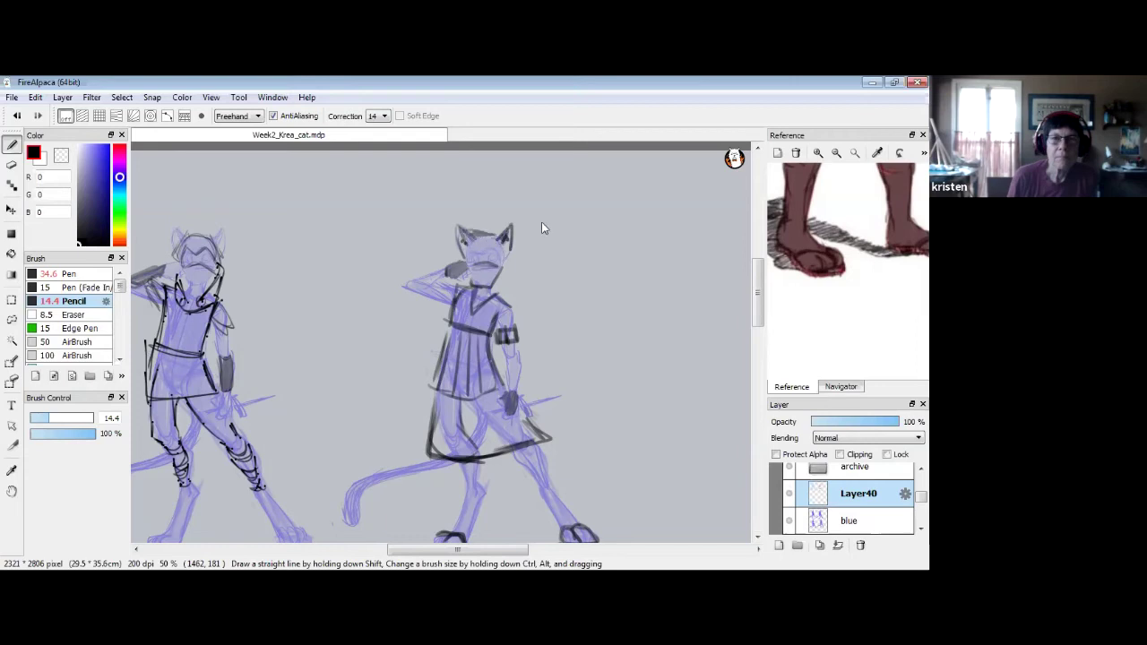
click(843, 388)
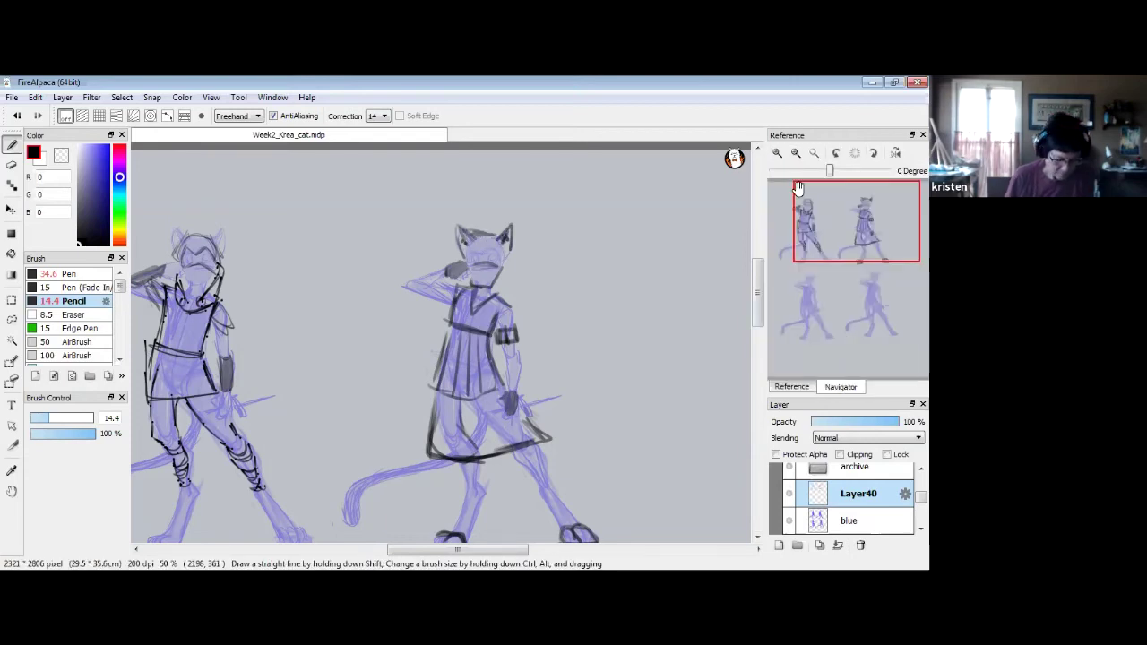
Darken the head and inner ears of the upper-right cat and outline a mask around its eyes.
scroll(494, 283, up, 2)
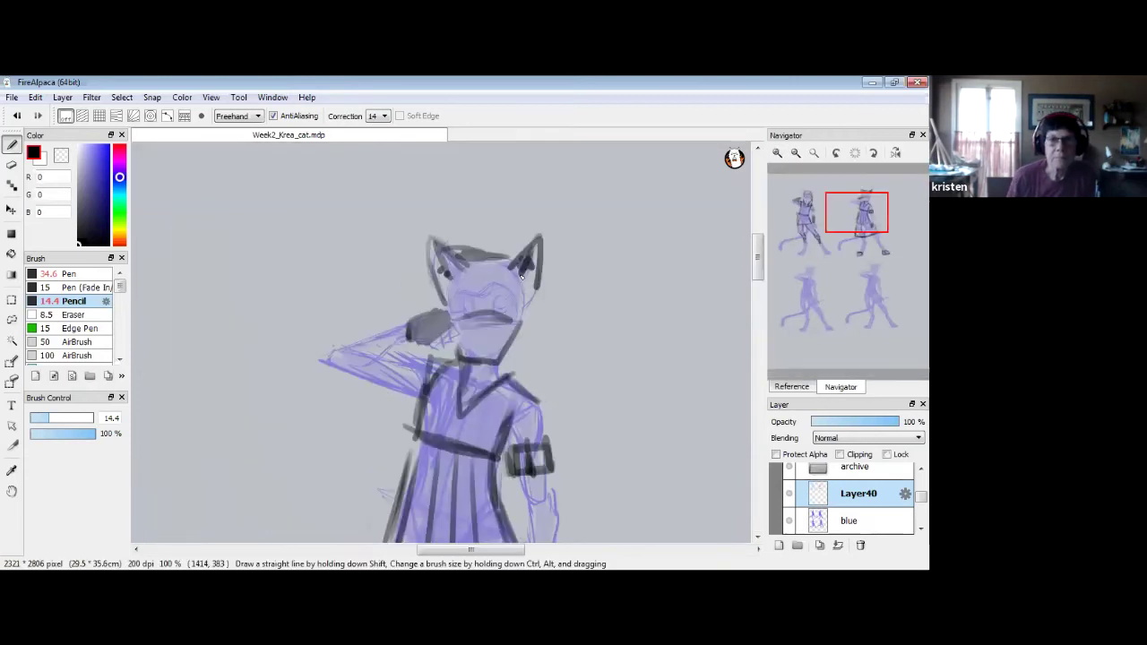
mouse_move(527, 309)
mouse_down()
mouse_move(493, 285)
mouse_move(456, 296)
mouse_move(456, 312)
mouse_move(442, 245)
mouse_move(447, 279)
mouse_move(525, 268)
mouse_move(527, 296)
mouse_up()
drag(436, 256, 433, 255)
Draw two long, tapering scarf tails streaming from the back of the upper-right cat's neck.
mouse_move(512, 384)
mouse_down()
mouse_move(470, 328)
mouse_move(476, 289)
mouse_move(692, 399)
mouse_up()
drag(475, 310, 615, 421)
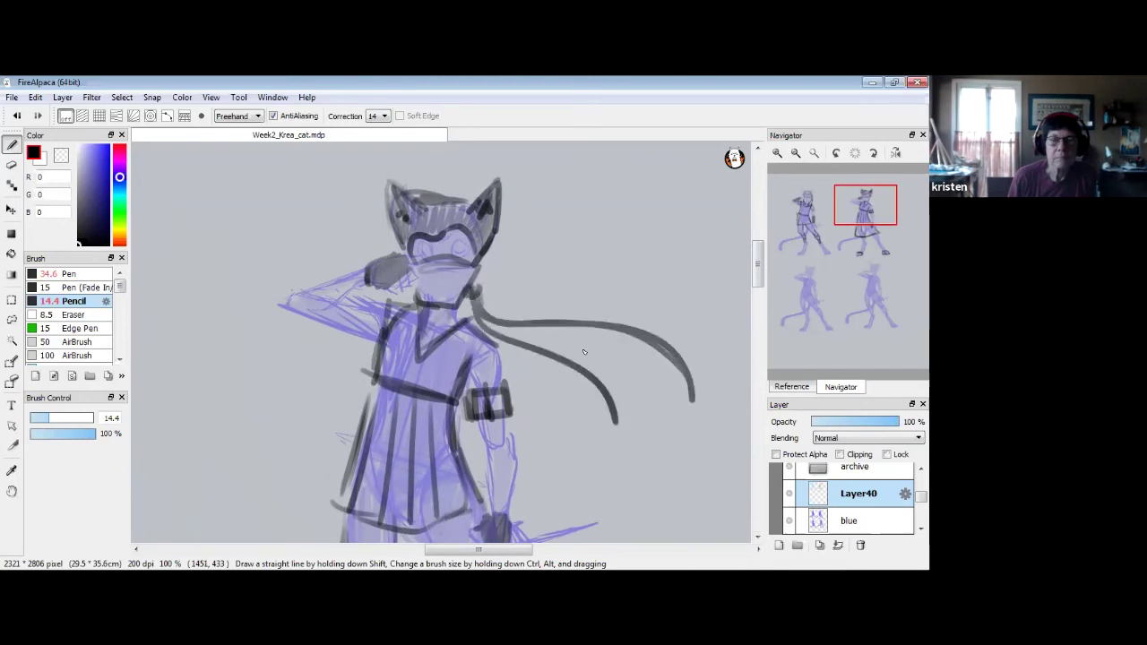
drag(502, 328, 618, 414)
mouse_move(562, 338)
mouse_down()
mouse_move(681, 422)
mouse_move(683, 437)
mouse_up()
drag(684, 434, 693, 369)
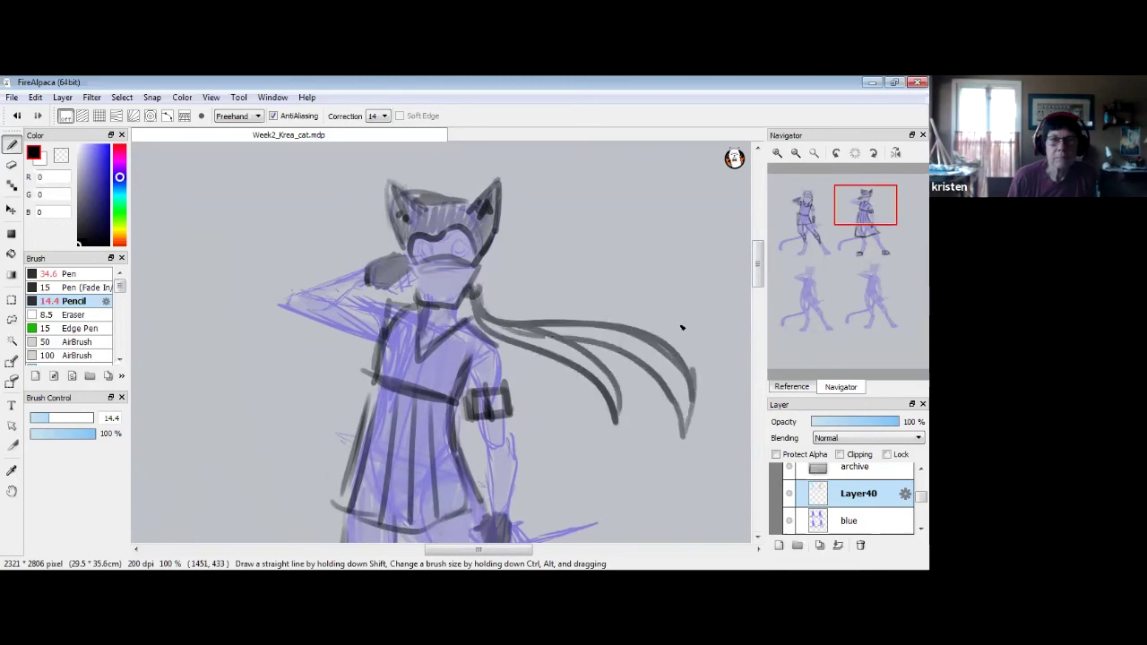
click(795, 153)
click(795, 153)
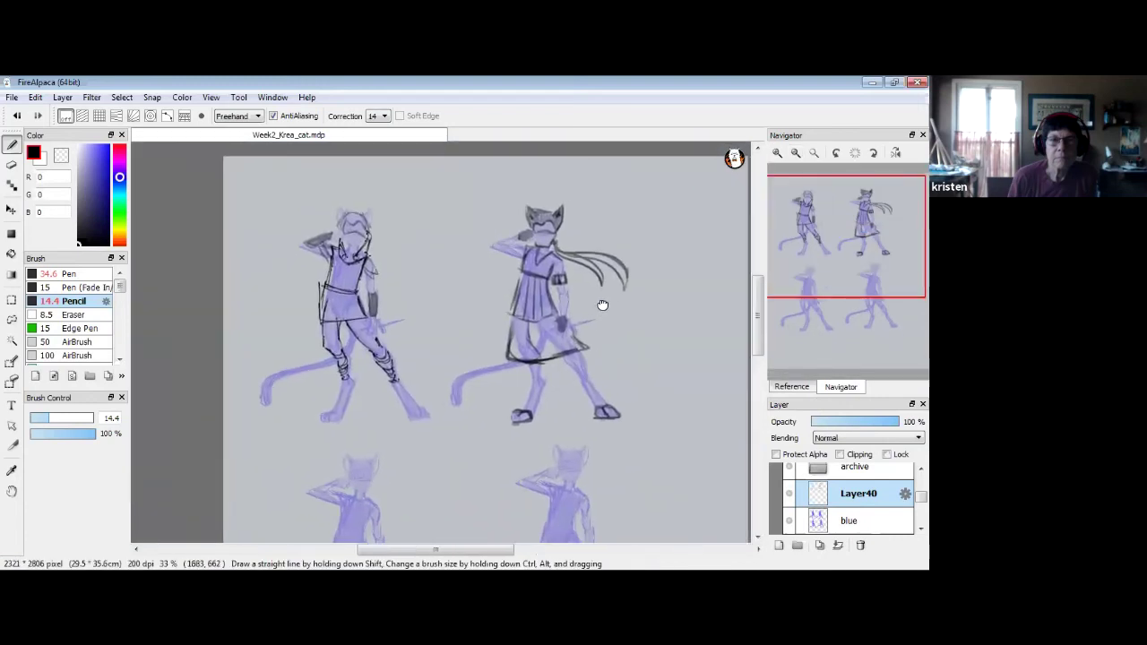
click(779, 153)
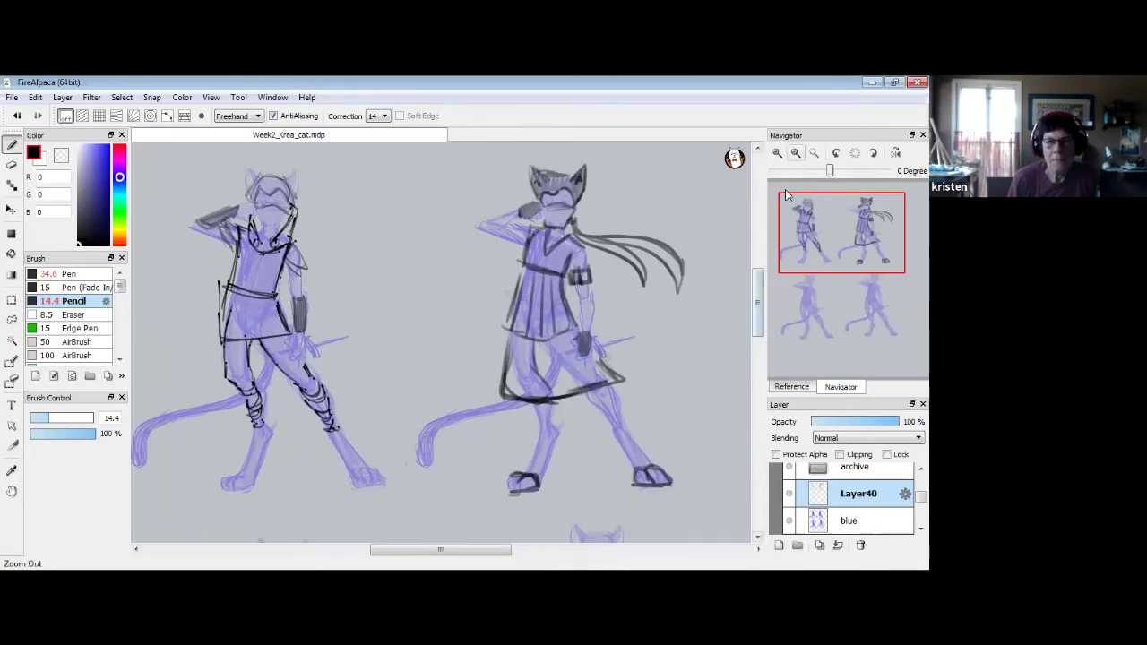
Bring the numbered costume figure in the fitted dark brown outfit into view on the clothing reference sheet.
click(792, 386)
click(836, 154)
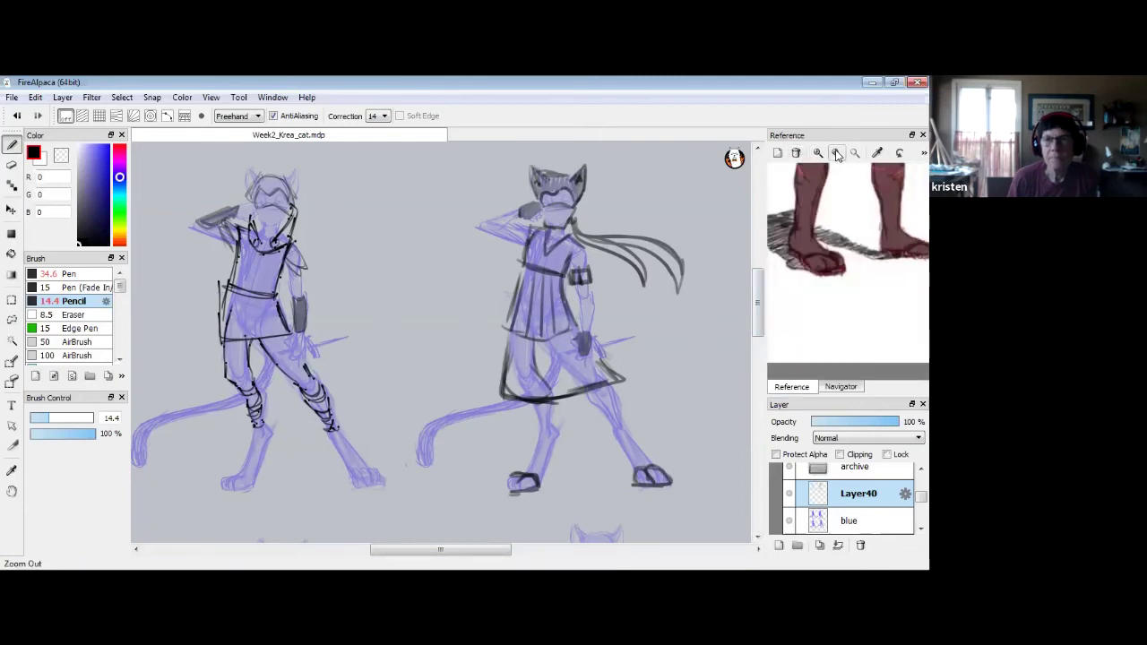
click(836, 154)
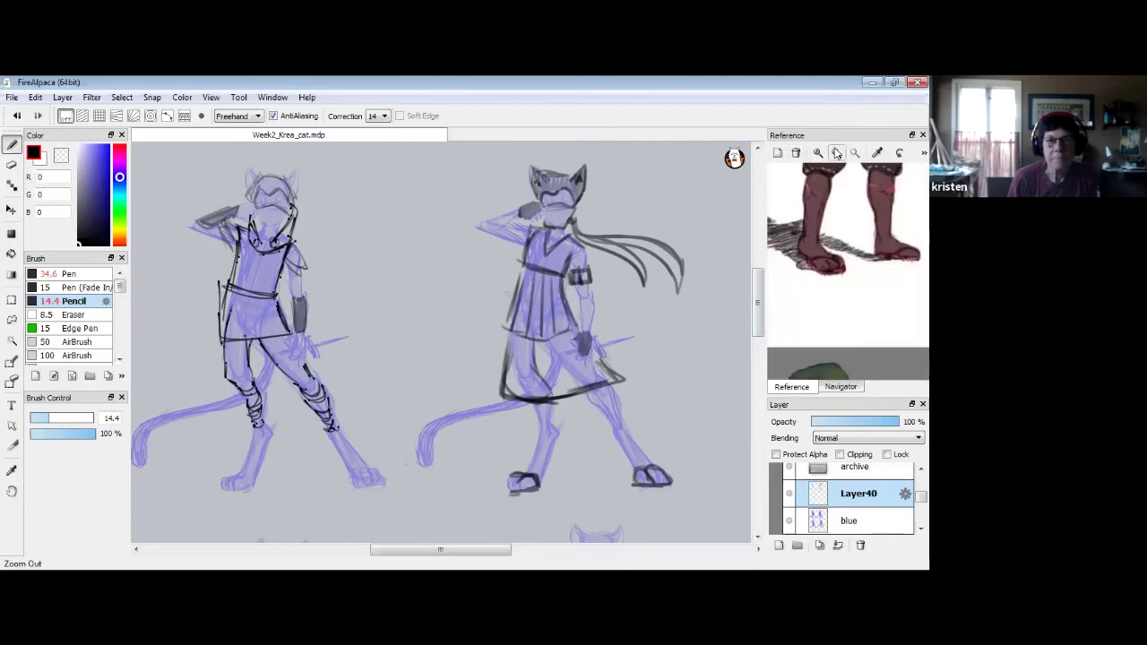
click(837, 155)
click(836, 154)
drag(874, 266, 837, 263)
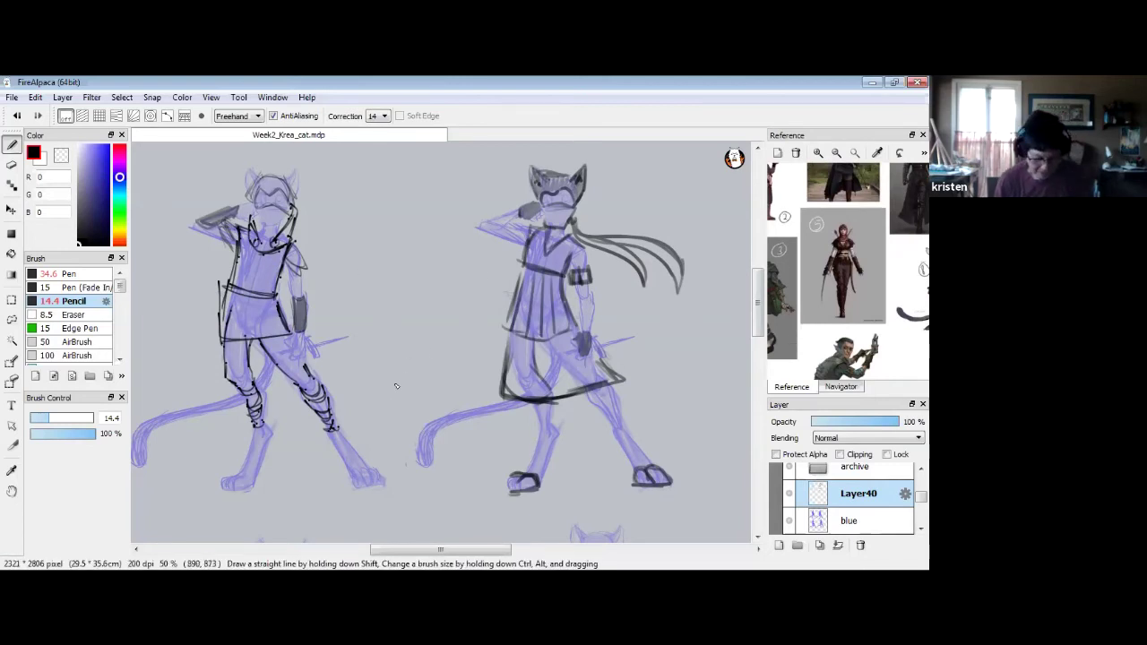
Sketch three toggle closures on the chest and a high pointed collar on the lower-right cat.
drag(761, 305, 761, 370)
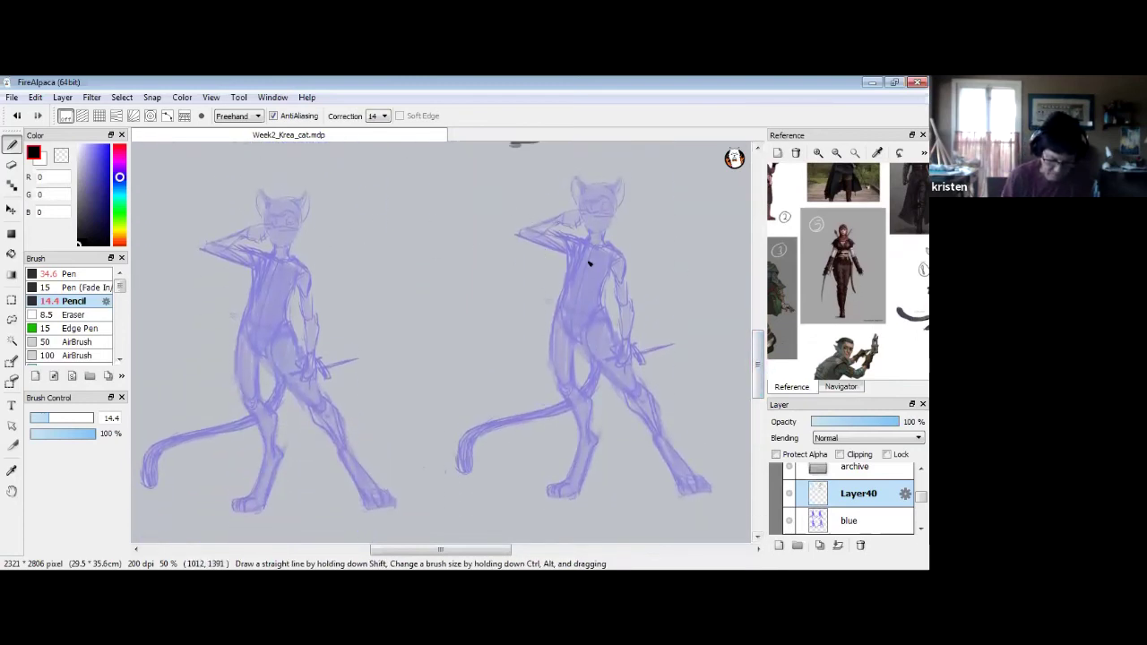
drag(599, 266, 579, 258)
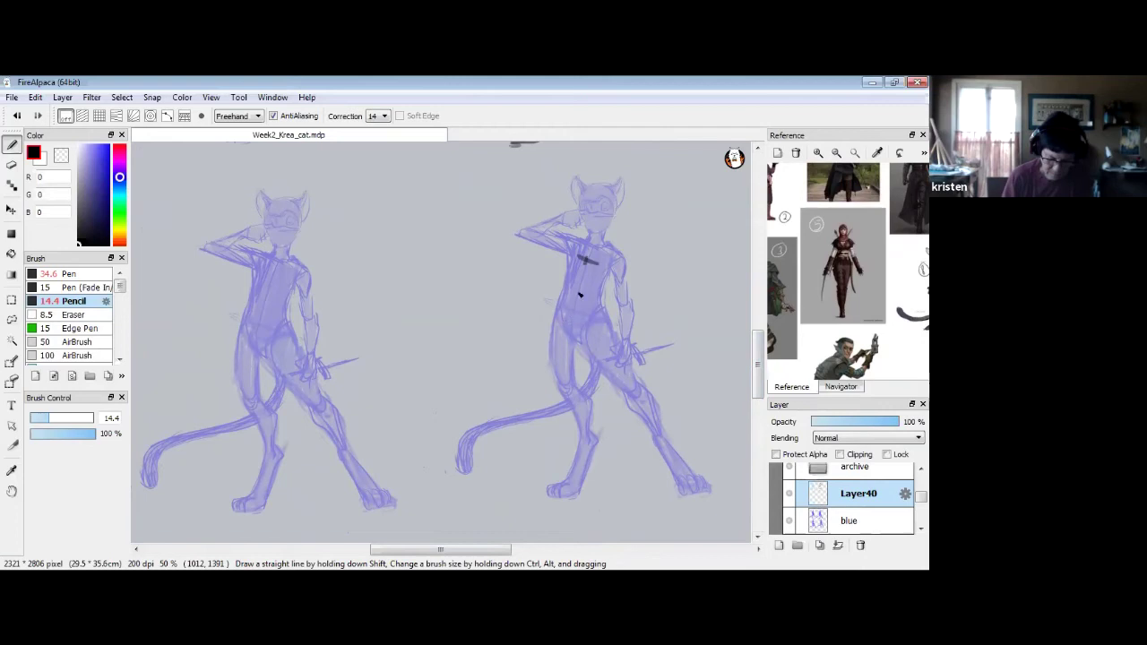
mouse_move(568, 273)
mouse_down()
mouse_move(597, 281)
mouse_move(597, 296)
mouse_move(565, 299)
mouse_move(578, 301)
mouse_up()
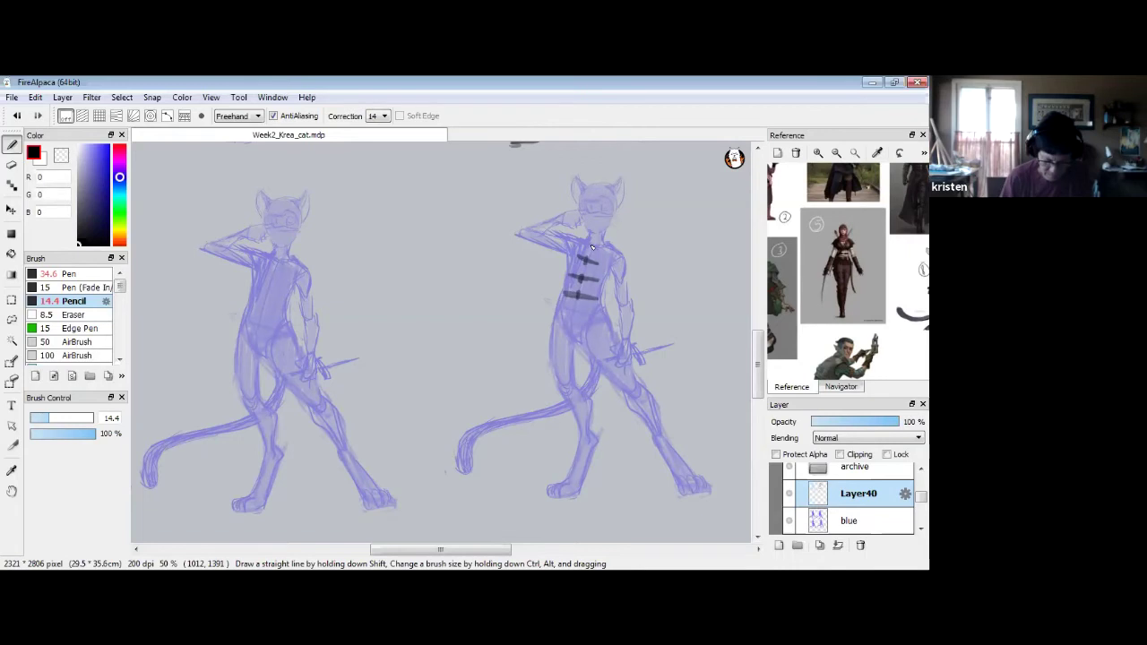
mouse_move(611, 221)
mouse_down()
mouse_move(584, 224)
mouse_move(585, 244)
mouse_move(613, 226)
mouse_move(603, 255)
mouse_up()
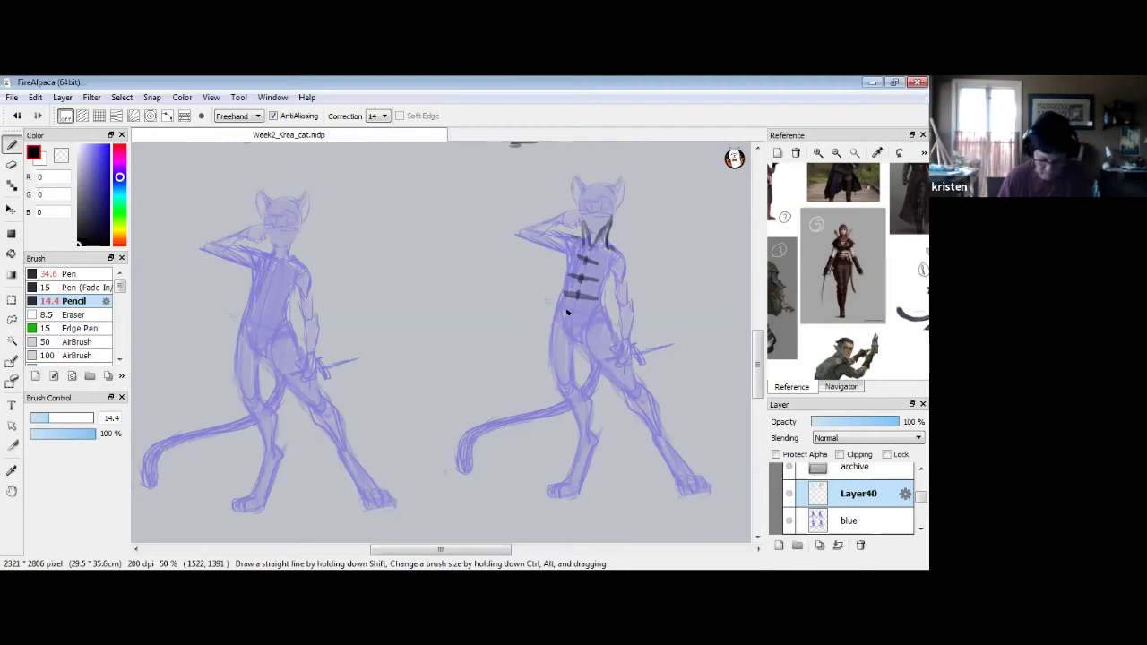
Outline a fitted sleeveless coat on the lower-right cat with pointed shoulders, a split front hem and rounded tails.
drag(565, 314, 550, 391)
drag(570, 305, 619, 337)
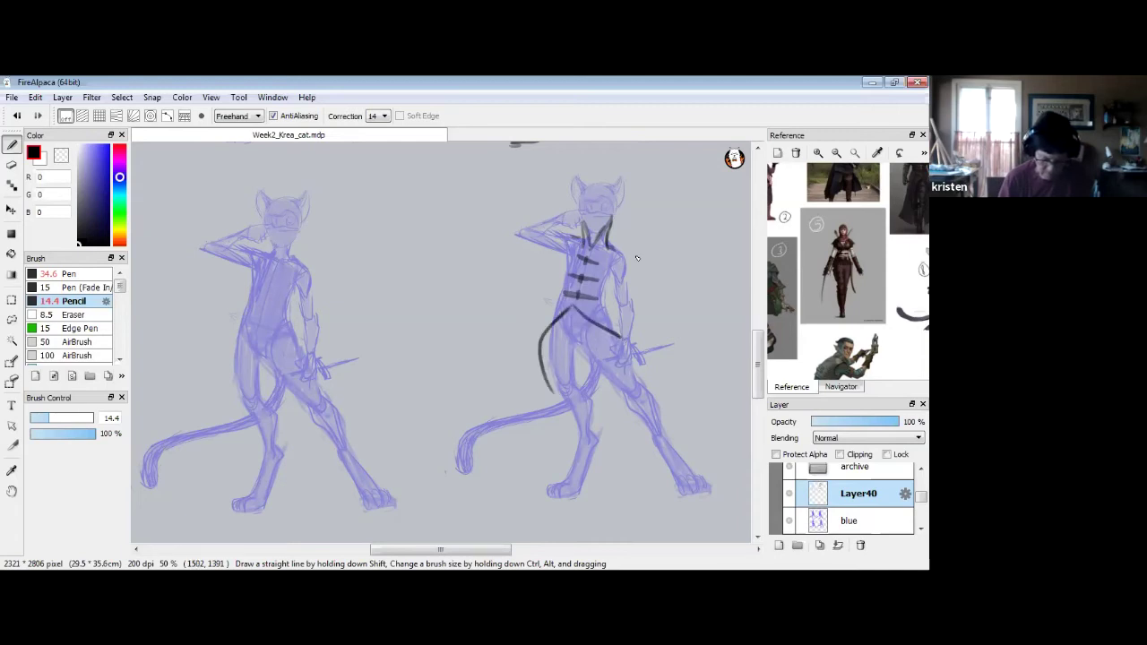
mouse_move(625, 257)
mouse_down()
mouse_move(608, 281)
mouse_move(621, 266)
mouse_move(604, 307)
mouse_move(617, 333)
mouse_up()
drag(596, 413, 625, 402)
mouse_move(574, 273)
mouse_down()
mouse_move(569, 242)
mouse_move(545, 330)
mouse_up()
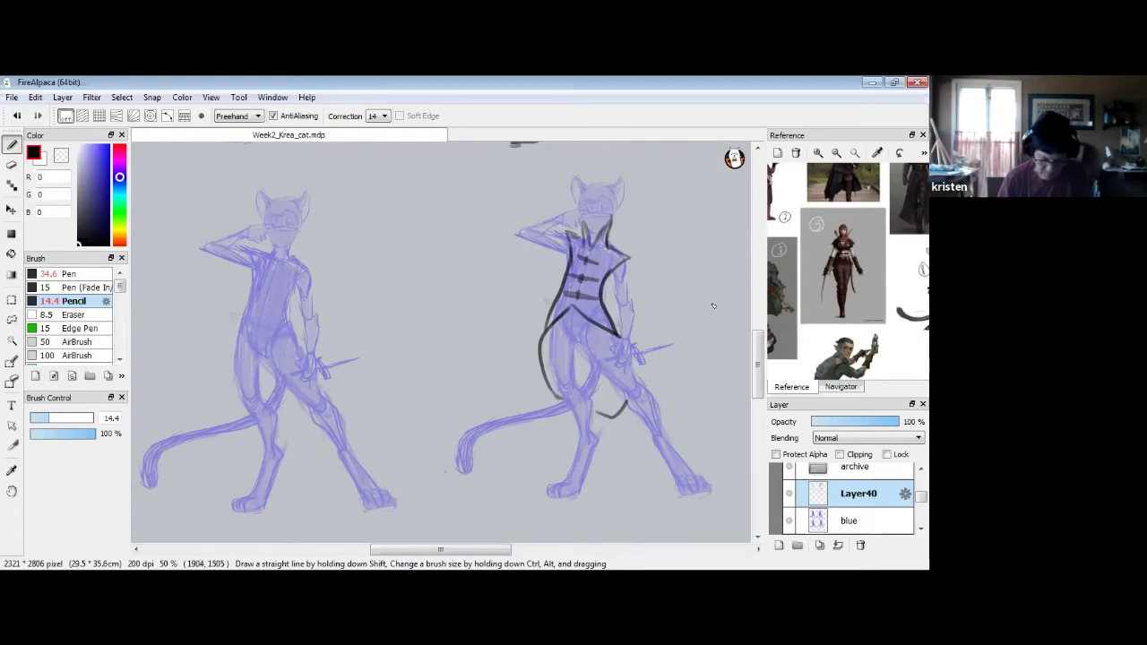
Show the Diggory height-comparison layer and view it together with the costume sketches across the whole canvas.
mouse_move(758, 351)
mouse_down()
mouse_move(760, 334)
mouse_move(760, 355)
mouse_up()
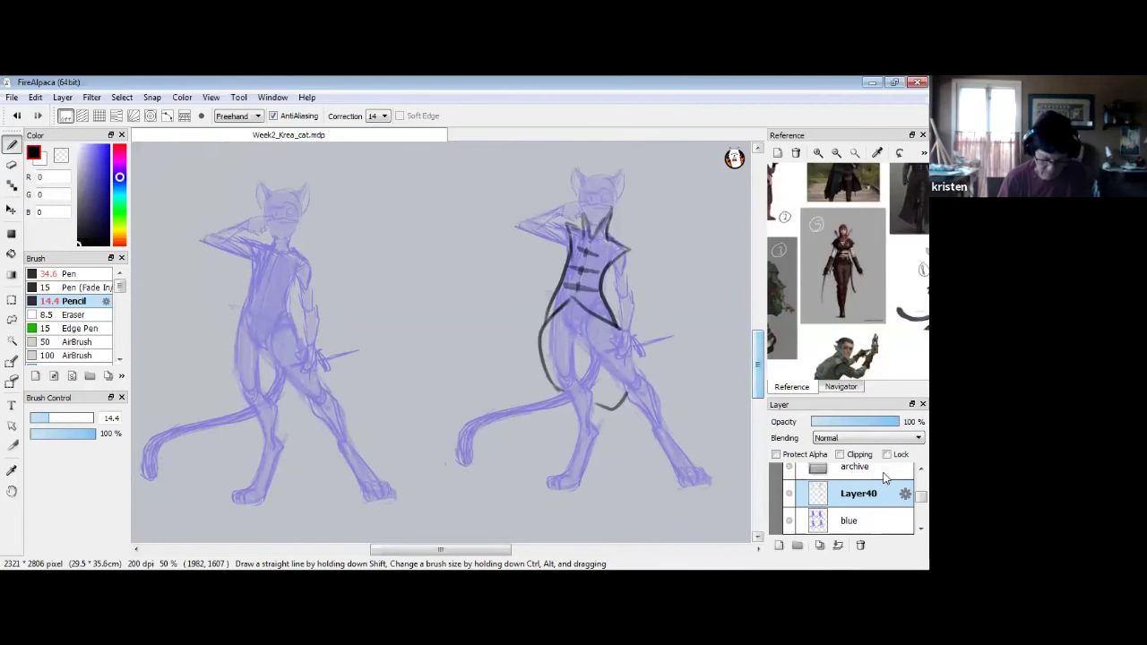
drag(921, 497, 922, 517)
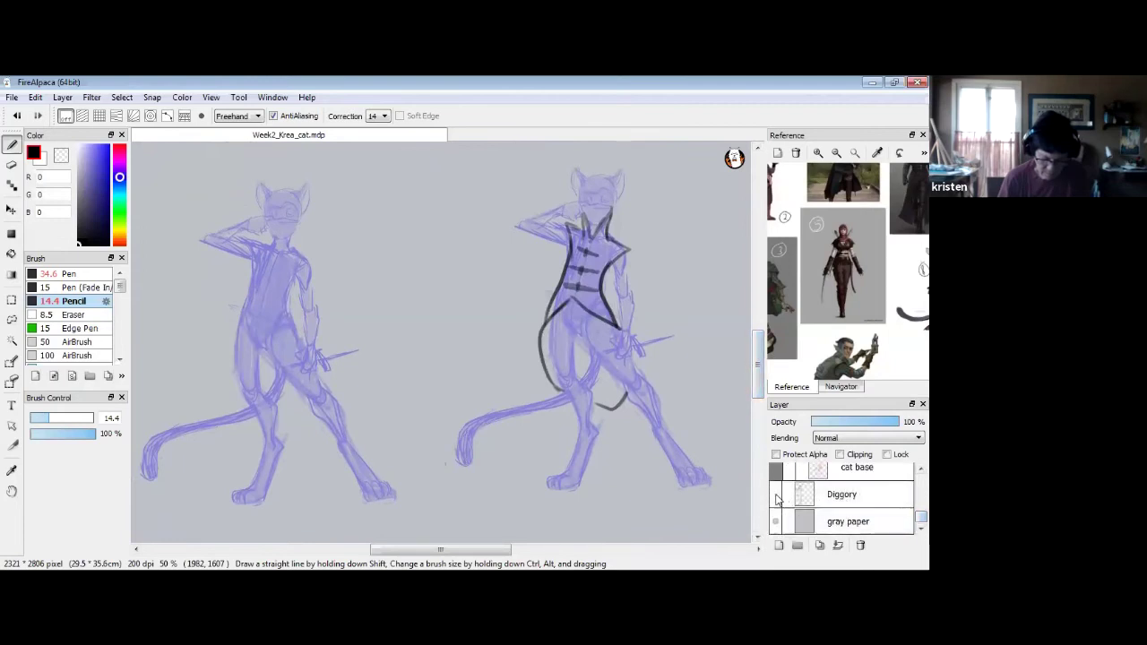
click(776, 494)
click(844, 158)
click(843, 159)
click(841, 387)
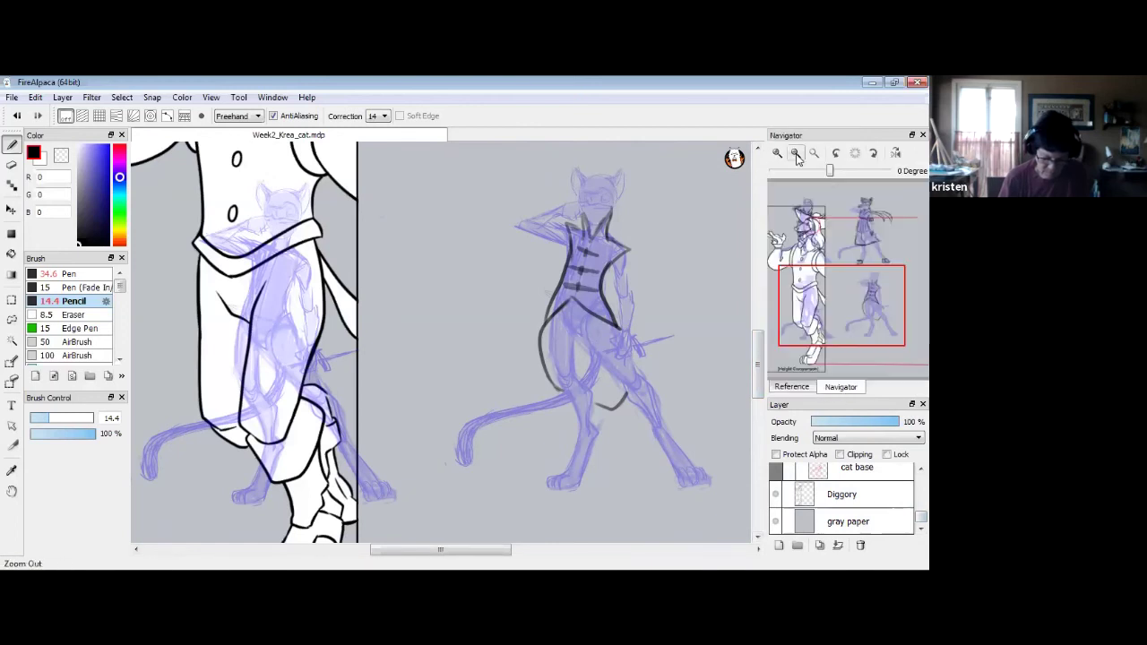
click(796, 154)
click(796, 154)
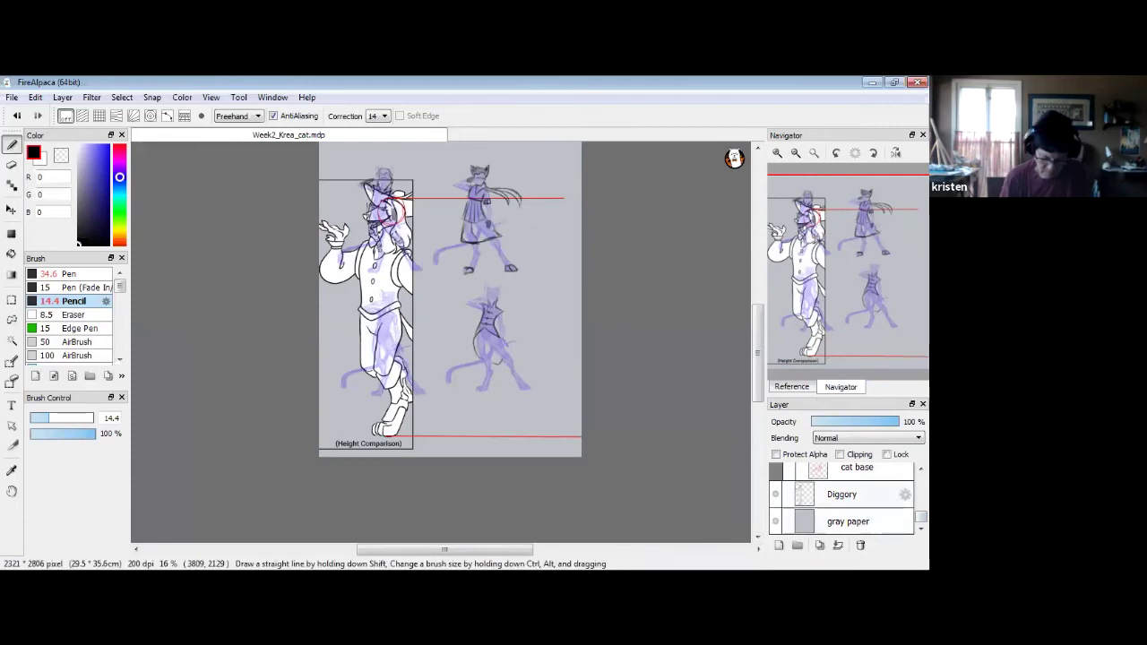
Toggle the blue cats and the Layer40 outfit sketches off and on to compare them with the Diggory drawing.
drag(921, 517, 921, 502)
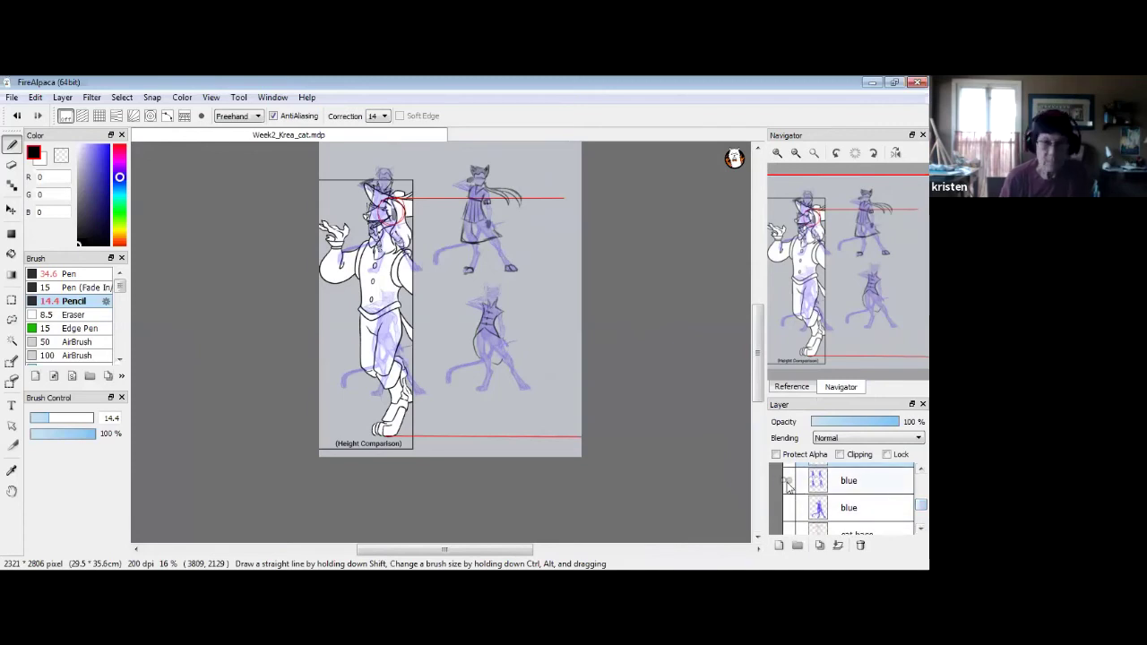
click(793, 482)
click(791, 482)
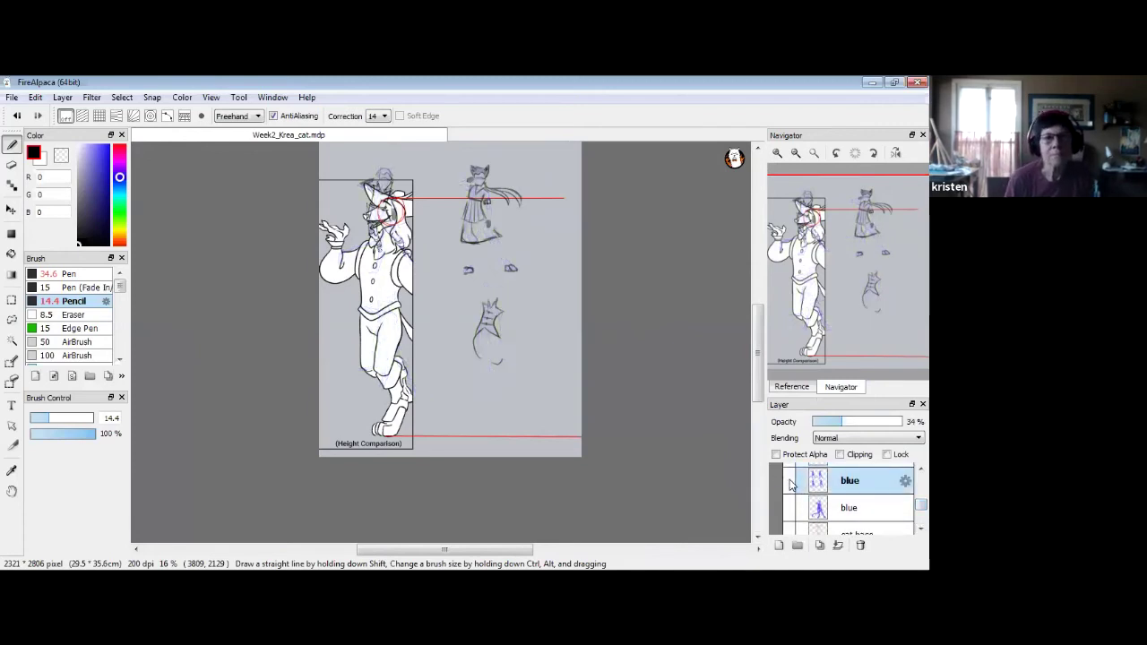
click(790, 482)
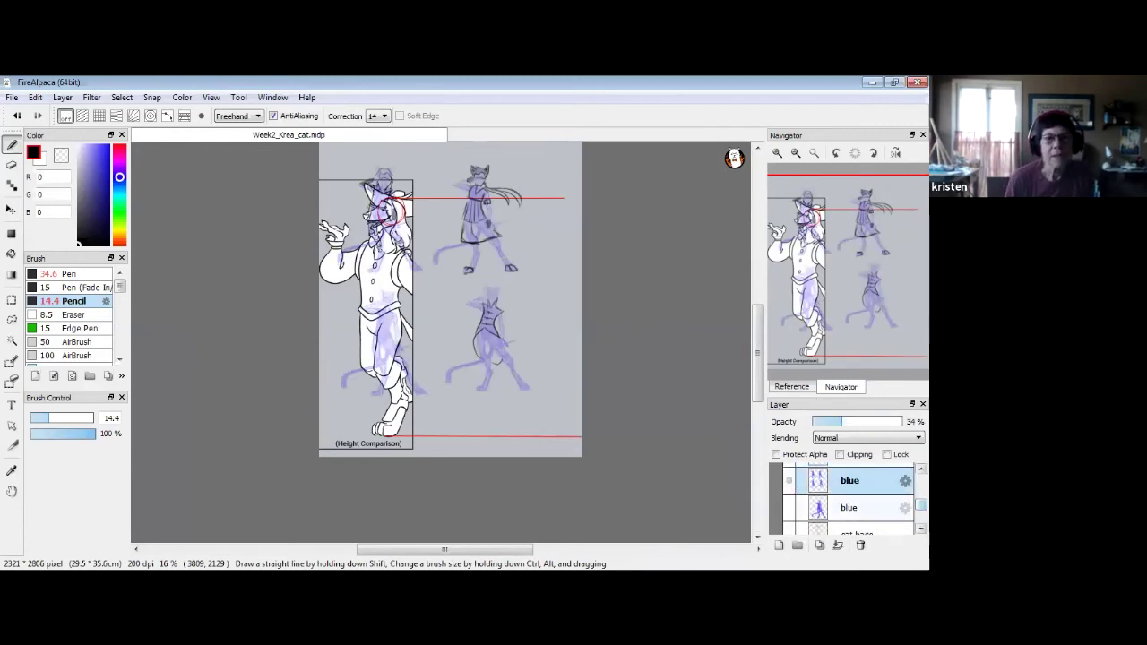
scroll(788, 497, up, 1)
click(788, 503)
click(790, 530)
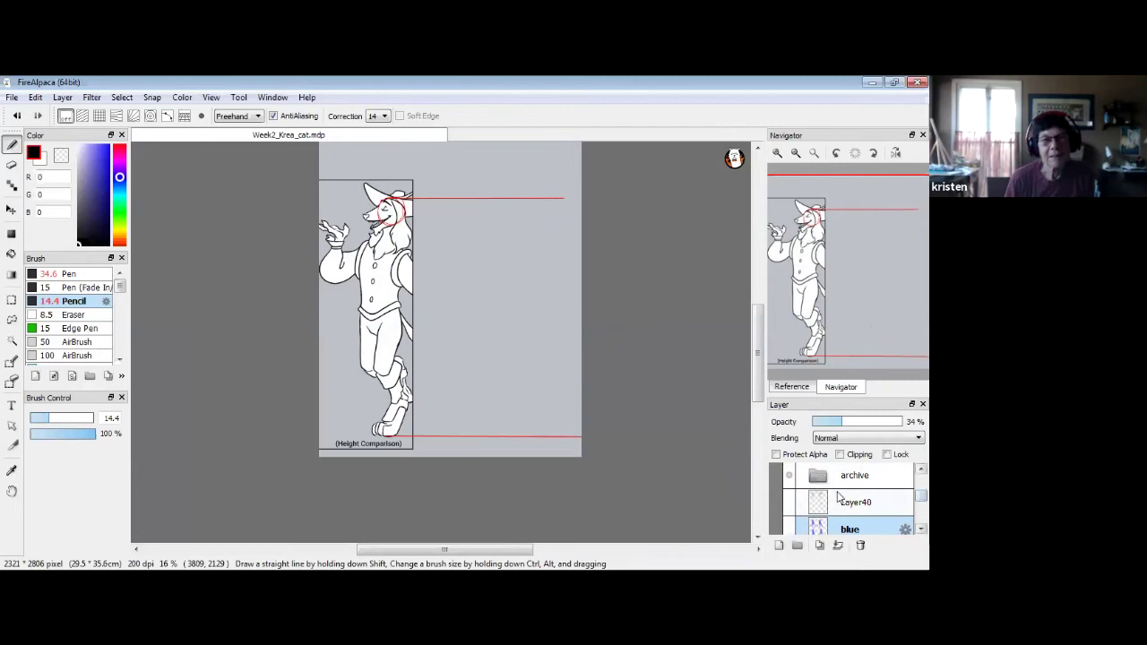
click(789, 502)
click(790, 530)
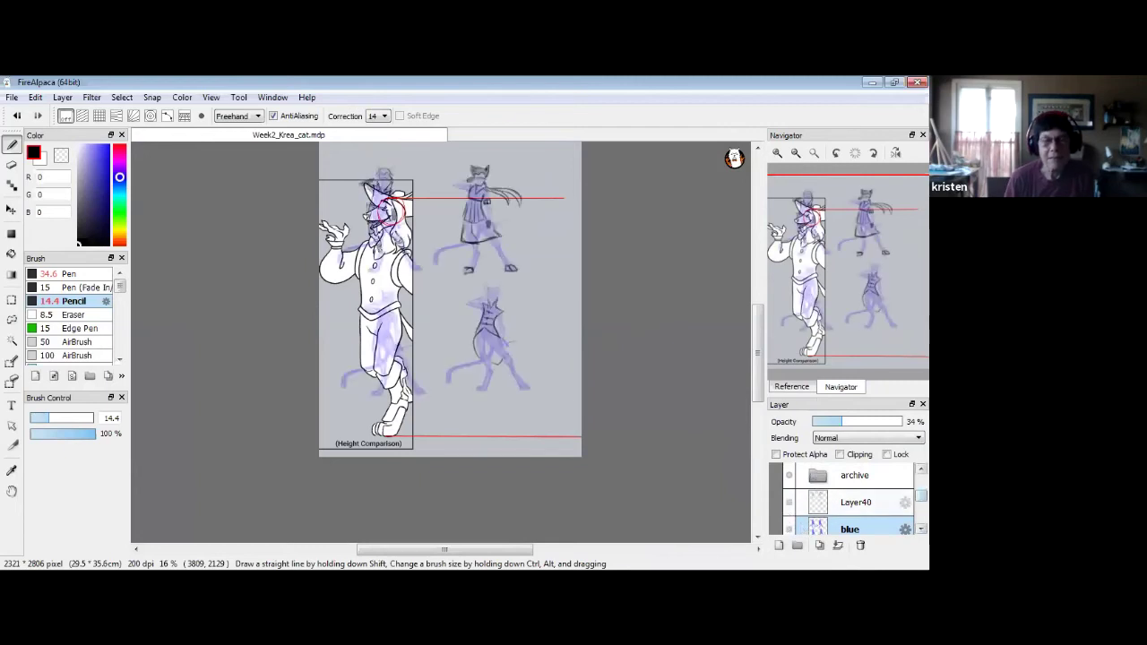
Hide the Diggory layer and make Layer40 active again for sketching on the lower-right cat.
scroll(921, 508, down, 2)
scroll(842, 502, down, 2)
click(776, 494)
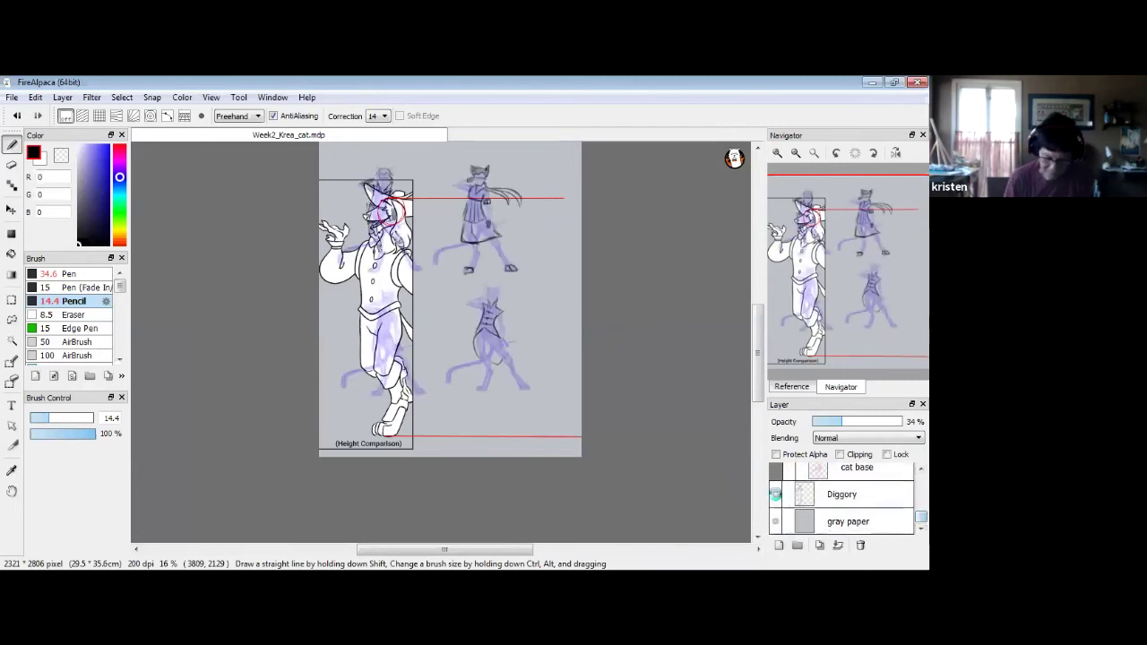
click(777, 153)
click(777, 154)
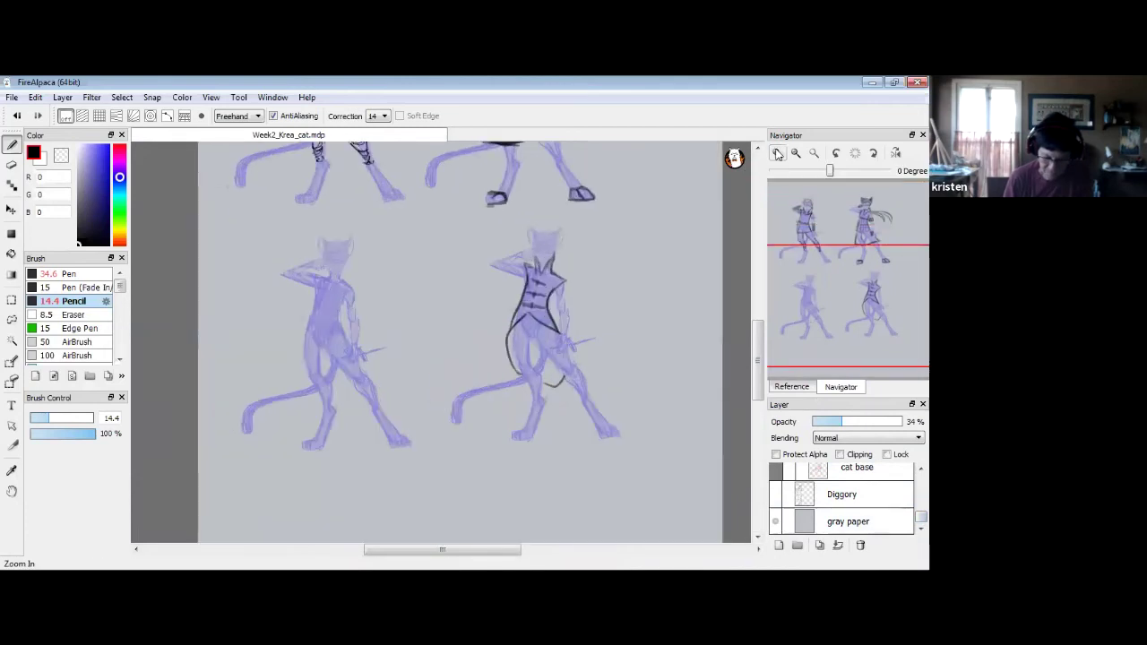
click(777, 153)
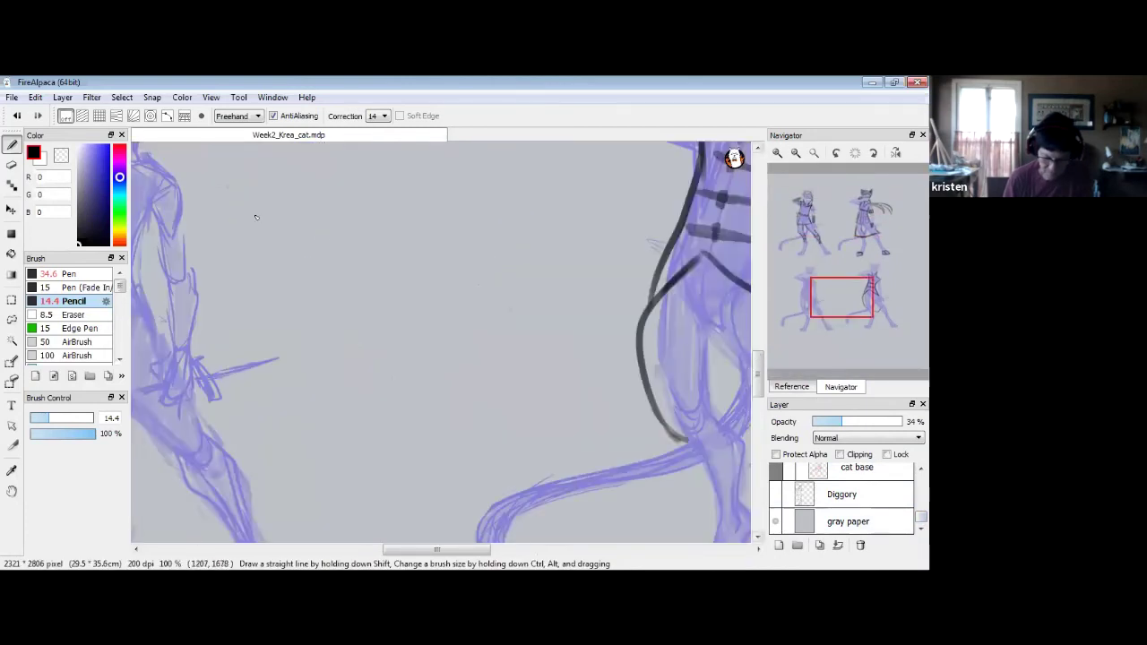
drag(845, 308, 868, 279)
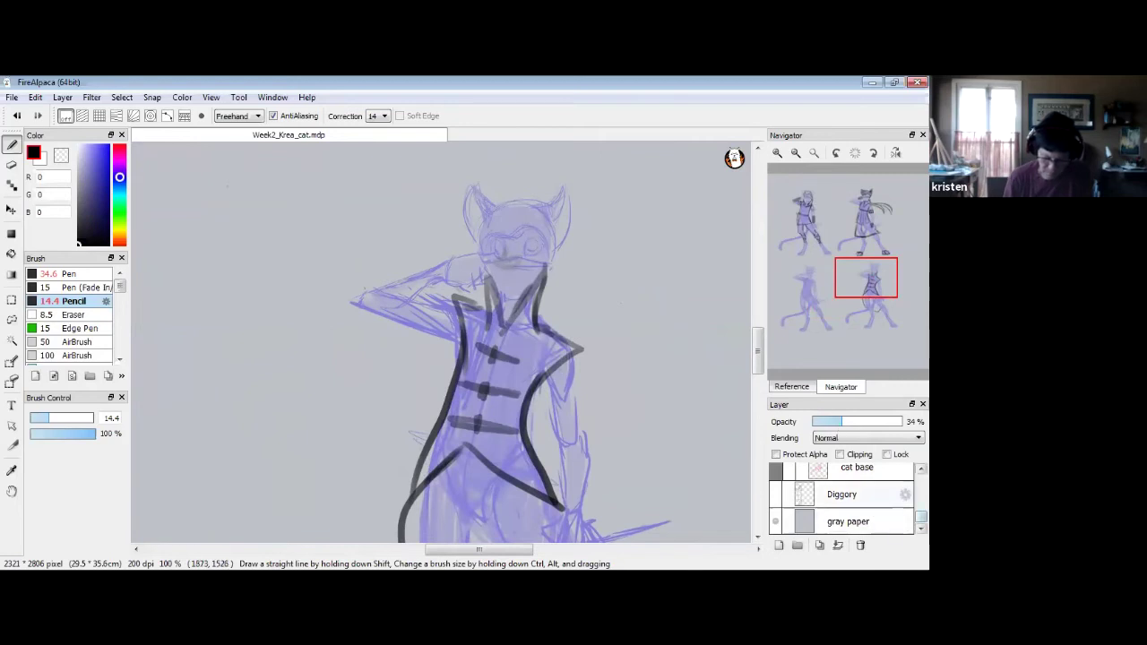
scroll(896, 495, up, 10)
click(874, 475)
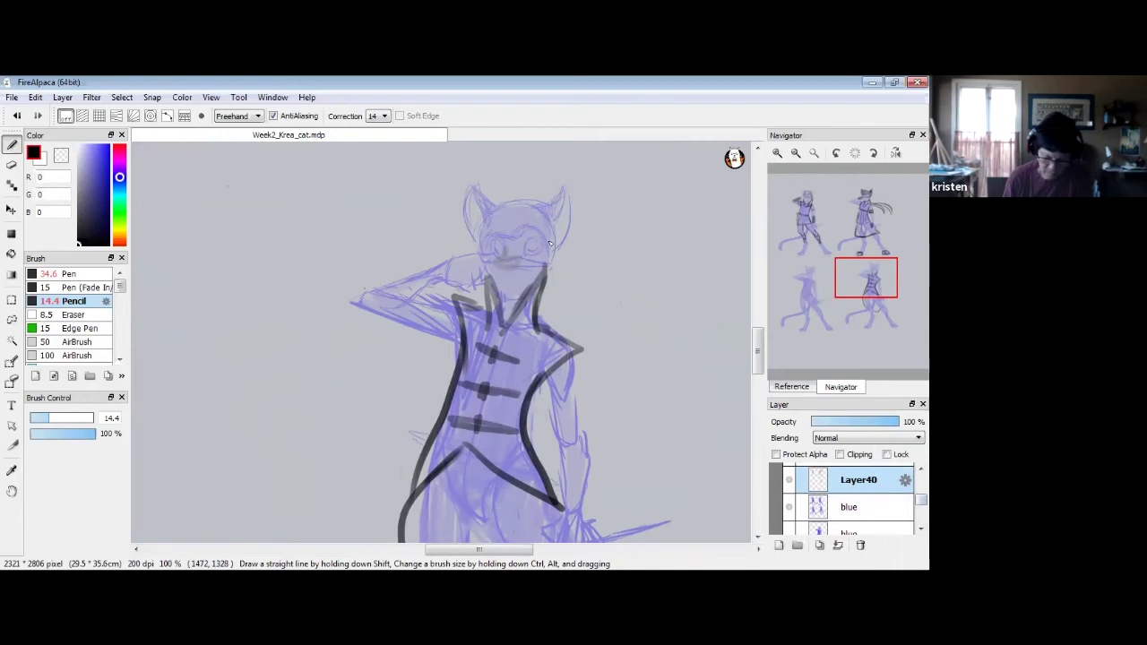
Sketch a close-fitting hood edge framing the lower-right cat's face and outline both pointed ears.
drag(562, 265, 517, 295)
mouse_move(481, 240)
mouse_down()
mouse_move(471, 269)
mouse_move(505, 294)
mouse_up()
mouse_move(474, 248)
mouse_down()
mouse_move(491, 224)
mouse_move(539, 217)
mouse_up()
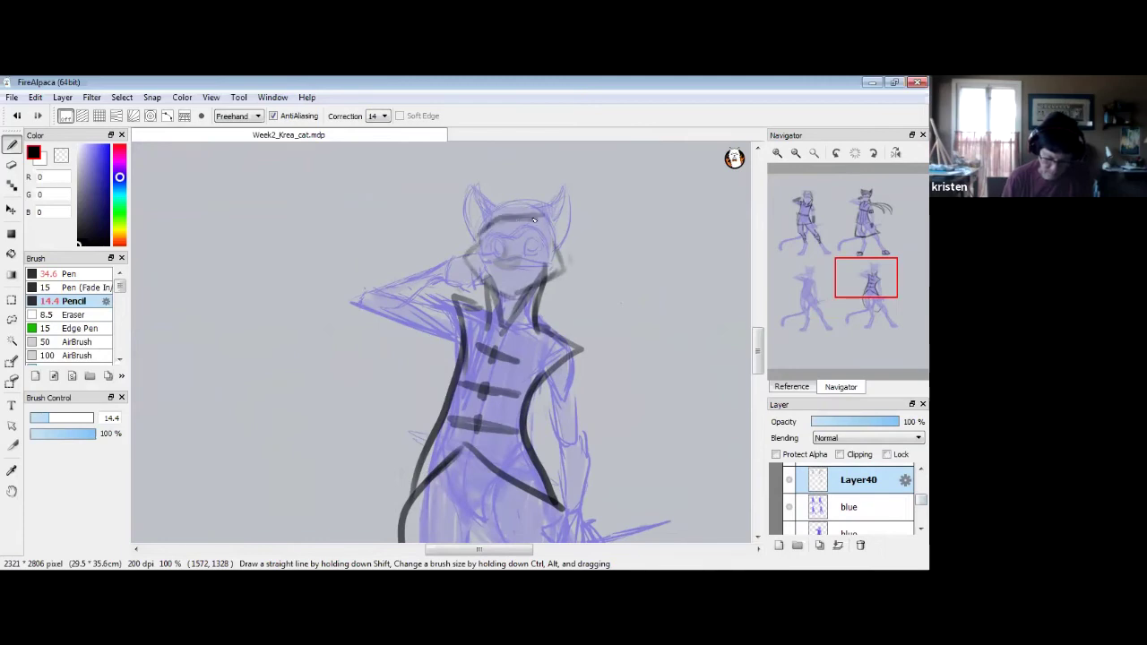
mouse_move(563, 263)
mouse_down()
mouse_move(511, 220)
mouse_move(561, 240)
mouse_move(563, 266)
mouse_move(555, 240)
mouse_move(573, 266)
mouse_up()
drag(552, 225, 576, 197)
mouse_move(567, 254)
mouse_down()
mouse_move(574, 208)
mouse_move(533, 221)
mouse_move(575, 197)
mouse_up()
drag(480, 203, 502, 219)
mouse_move(509, 221)
mouse_down()
mouse_move(480, 196)
mouse_move(470, 216)
mouse_move(475, 186)
mouse_up()
mouse_move(475, 187)
mouse_down()
mouse_move(469, 234)
mouse_move(477, 194)
mouse_move(482, 244)
mouse_move(478, 183)
mouse_move(503, 223)
mouse_move(497, 199)
mouse_move(496, 215)
mouse_move(485, 204)
mouse_move(489, 238)
mouse_move(475, 246)
mouse_move(513, 218)
mouse_up()
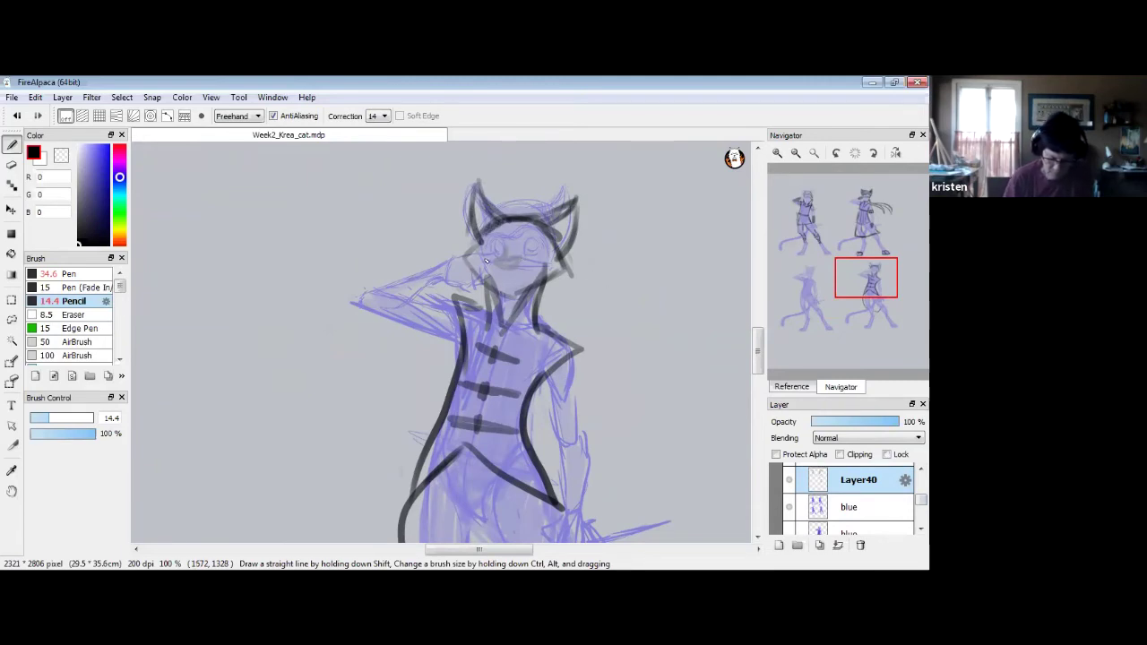
Outline the lower-right cat's raised arm and hand, and add an eye mask across its face.
mouse_move(479, 256)
mouse_down()
mouse_move(449, 262)
mouse_move(452, 283)
mouse_move(363, 291)
mouse_move(403, 276)
mouse_move(355, 296)
mouse_up()
drag(357, 299, 452, 340)
mouse_move(433, 302)
mouse_down()
mouse_move(446, 304)
mouse_move(402, 304)
mouse_up()
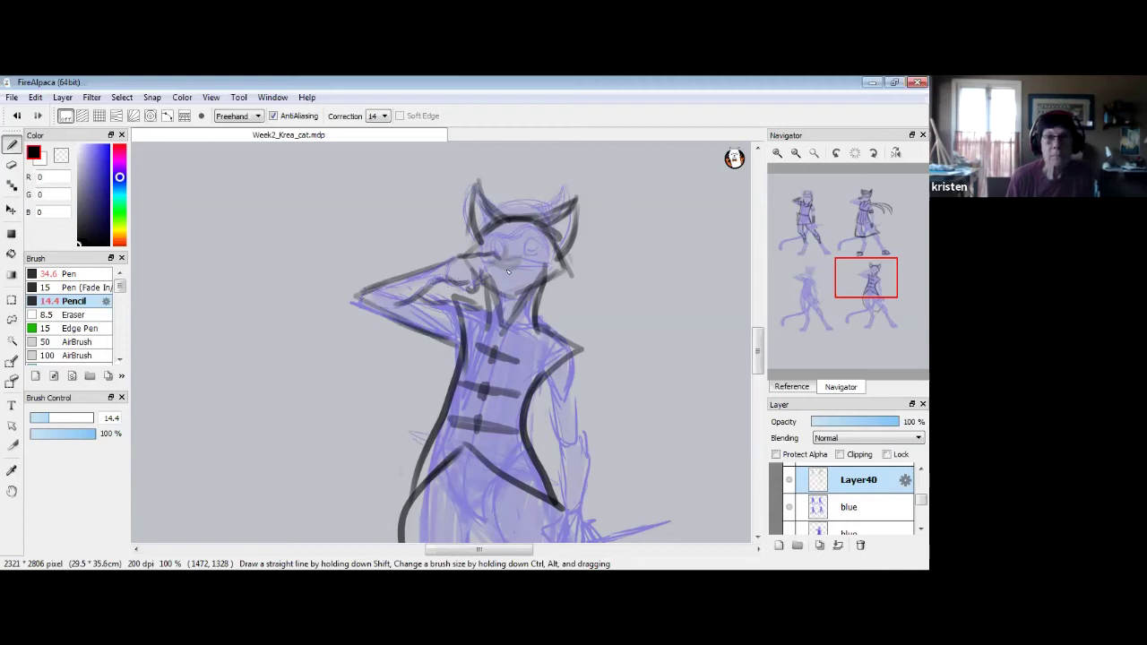
mouse_move(504, 262)
mouse_down()
mouse_move(552, 256)
mouse_move(522, 232)
mouse_move(469, 252)
mouse_up()
drag(553, 259, 555, 275)
drag(487, 303, 493, 329)
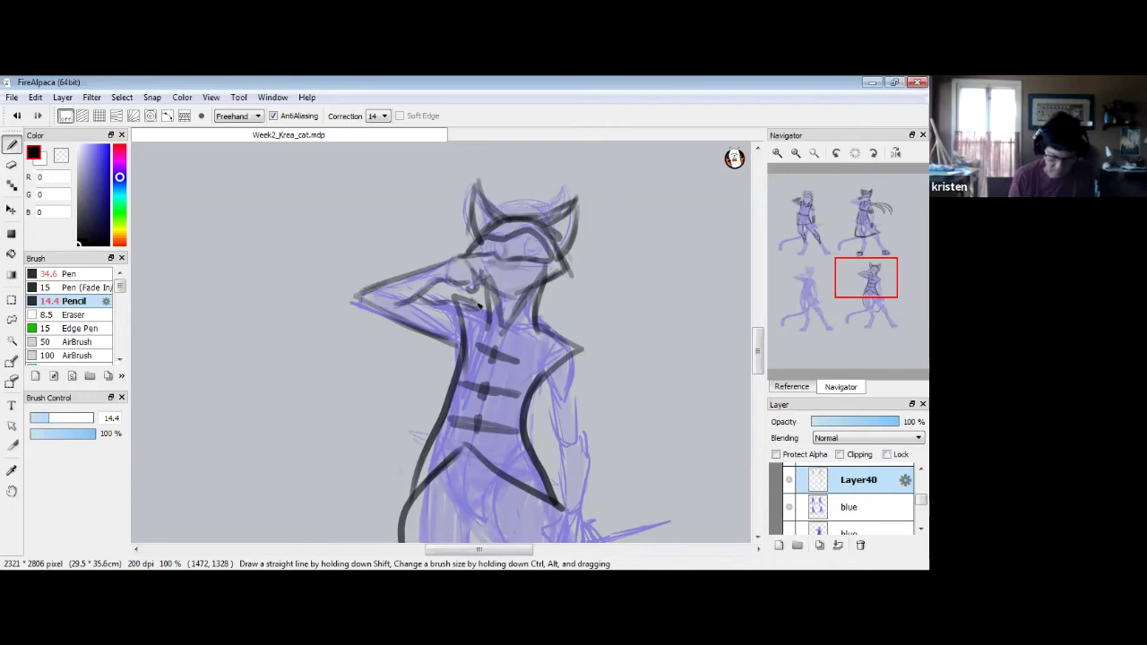
Outline the coat-tail-side thigh of the lower-right cat from hip to knee, and add the crotch line.
drag(760, 356, 761, 384)
mouse_move(461, 336)
mouse_down()
mouse_move(443, 336)
mouse_move(528, 382)
mouse_up()
mouse_move(421, 310)
mouse_down()
mouse_move(425, 400)
mouse_move(445, 420)
mouse_up()
drag(425, 357, 449, 432)
drag(467, 342, 484, 425)
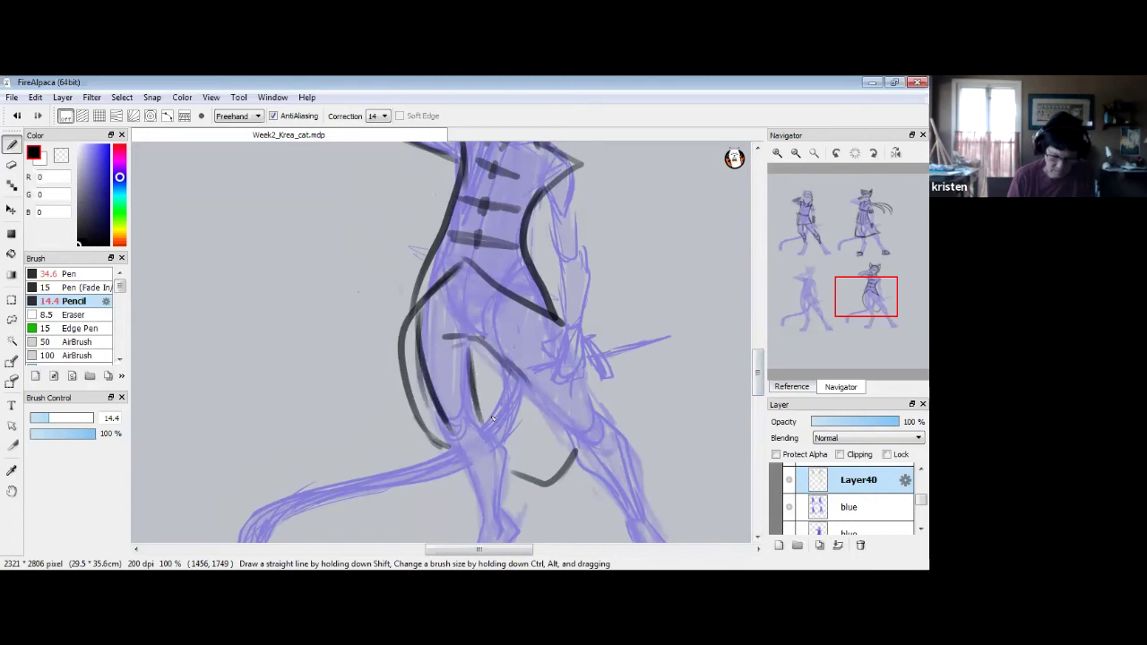
Outline the lower-right cat's near lower leg from knee to ankle and close it with a dark, pointed cuff.
drag(765, 375, 756, 396)
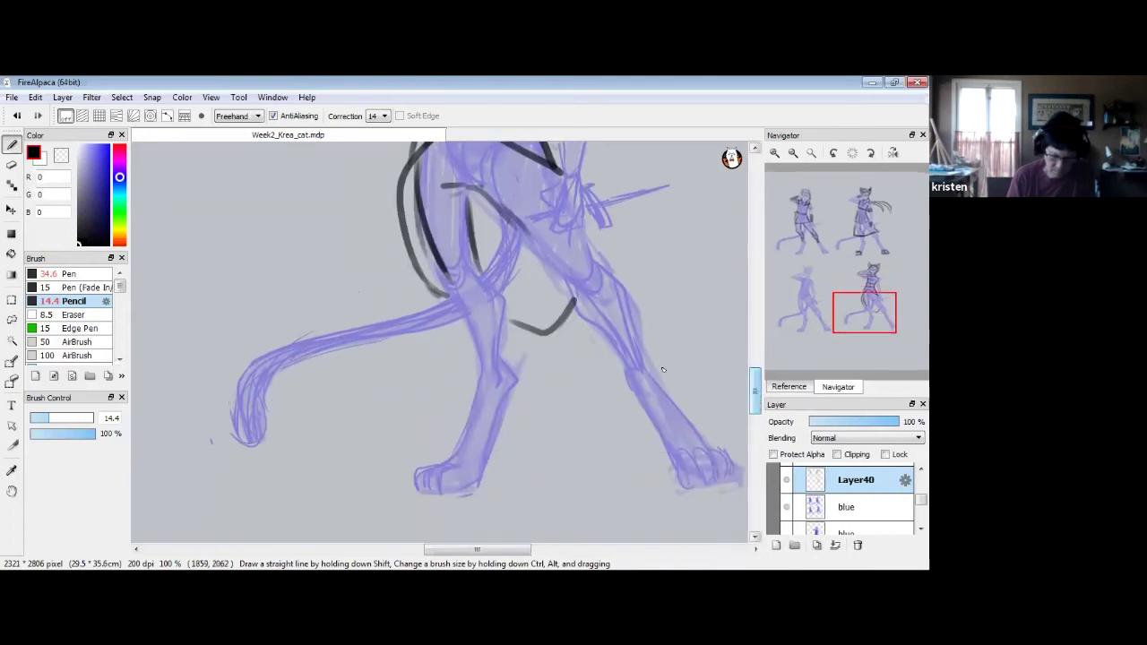
mouse_move(470, 260)
mouse_down()
mouse_move(499, 324)
mouse_move(505, 411)
mouse_up()
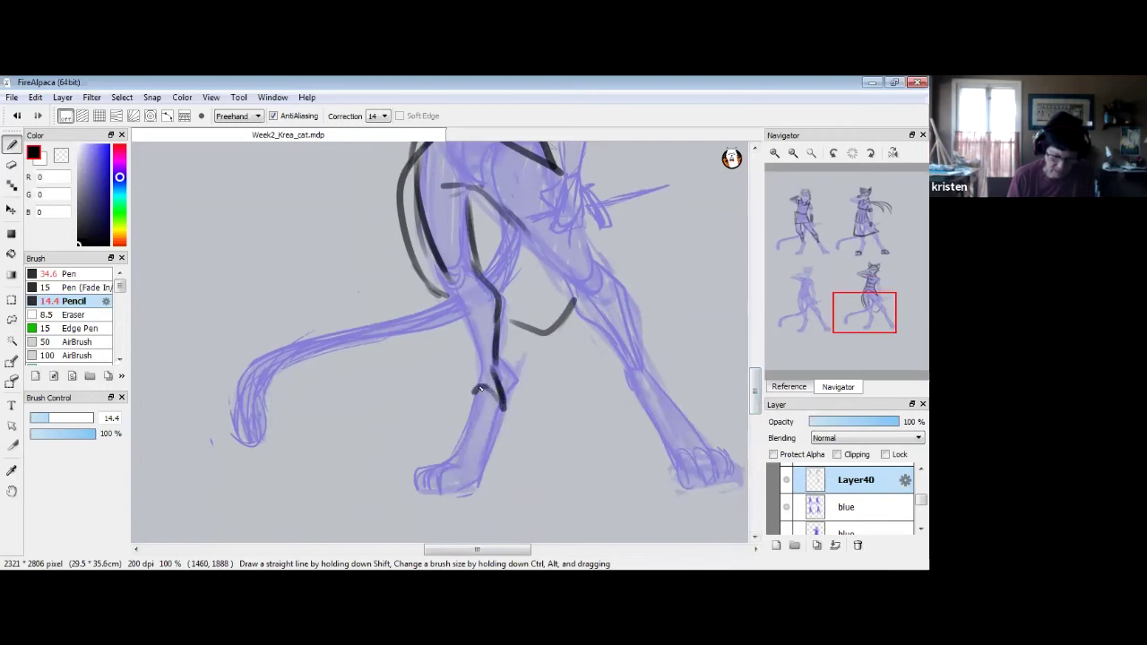
drag(448, 271, 471, 387)
mouse_move(472, 386)
mouse_down()
mouse_move(506, 407)
mouse_move(493, 366)
mouse_up()
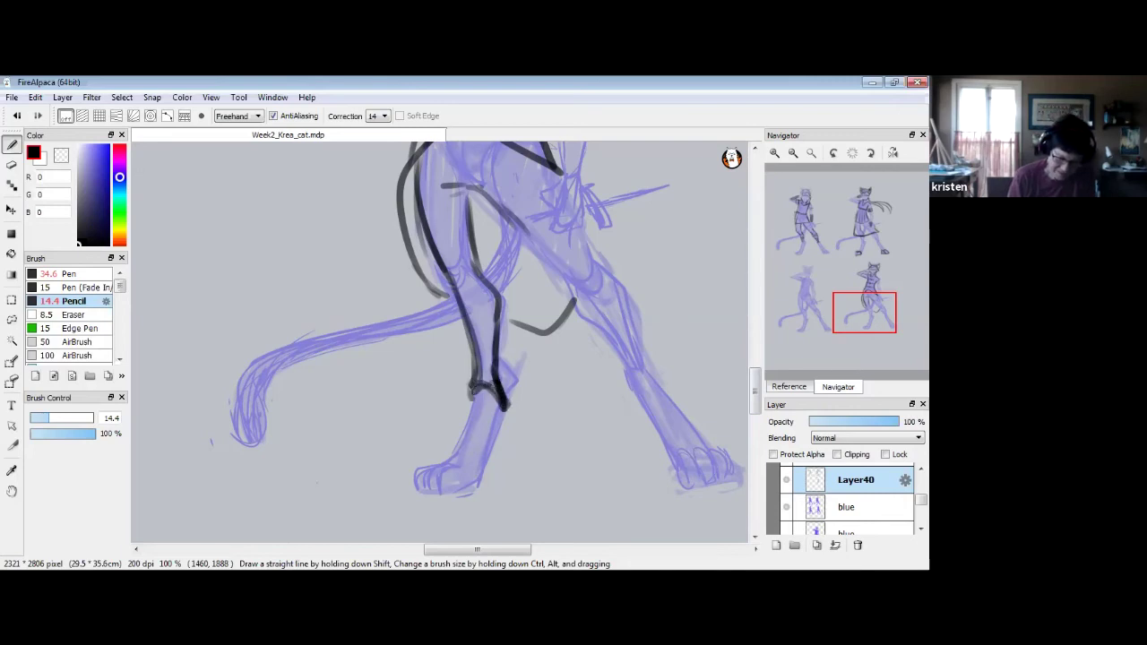
drag(497, 395, 505, 409)
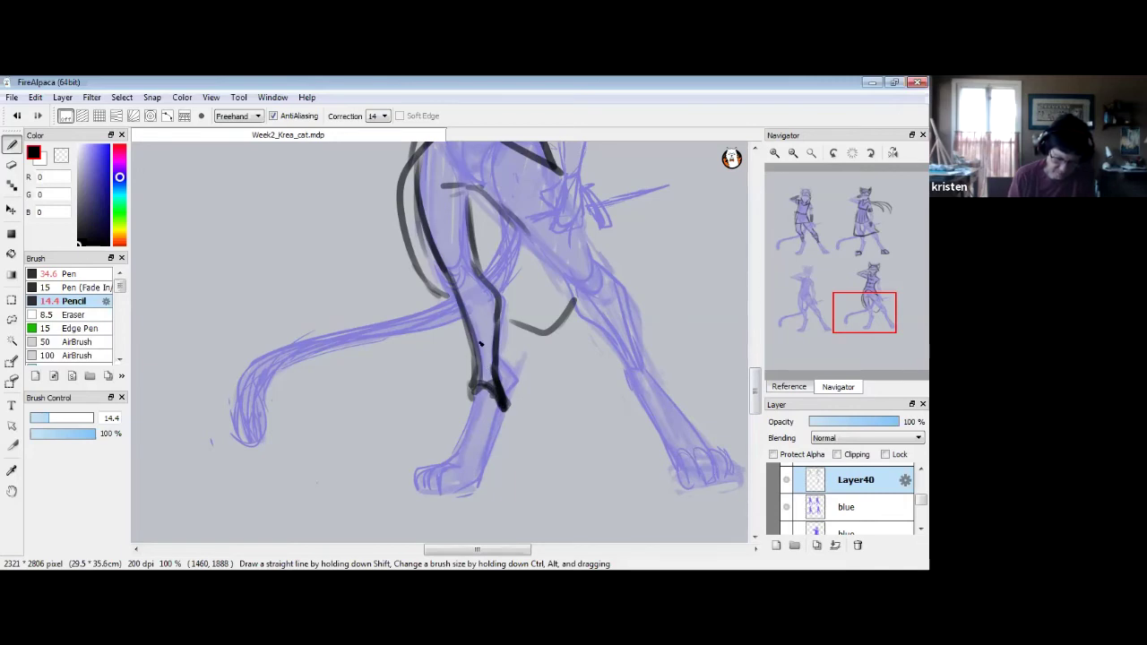
Outline the lower-right cat's outstretched thigh, mark both knees, and draw the calf down to the ankle.
scroll(627, 295, up, 2)
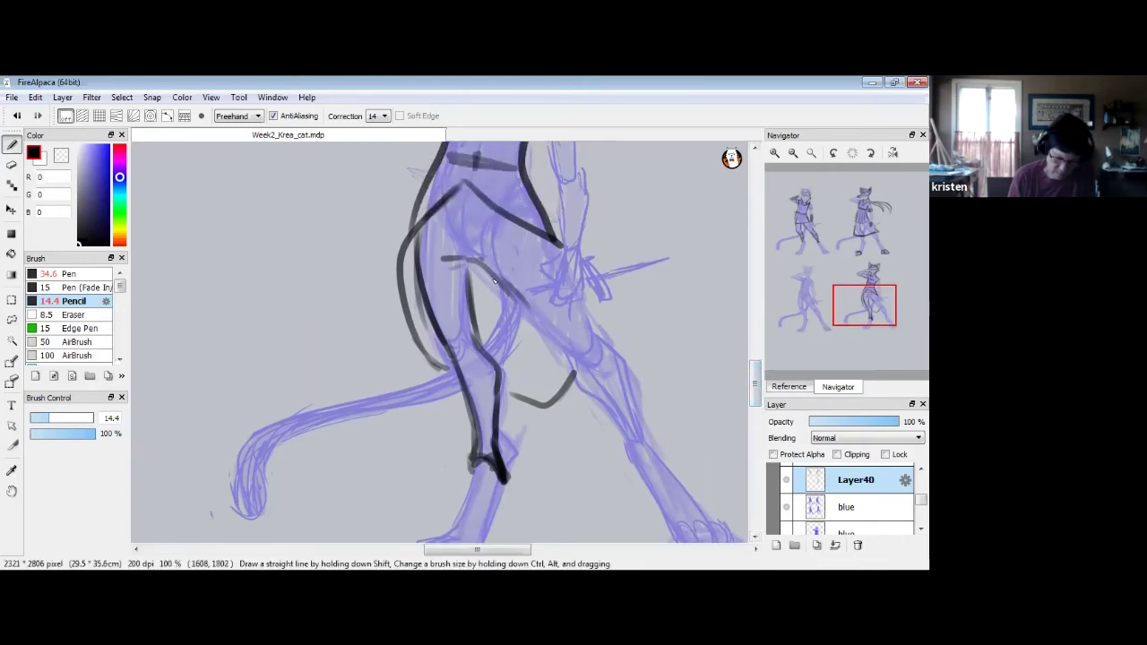
drag(510, 297, 567, 357)
drag(554, 264, 542, 238)
mouse_move(559, 338)
mouse_down()
mouse_move(588, 327)
mouse_move(577, 362)
mouse_move(601, 368)
mouse_move(569, 361)
mouse_up()
drag(446, 343, 465, 375)
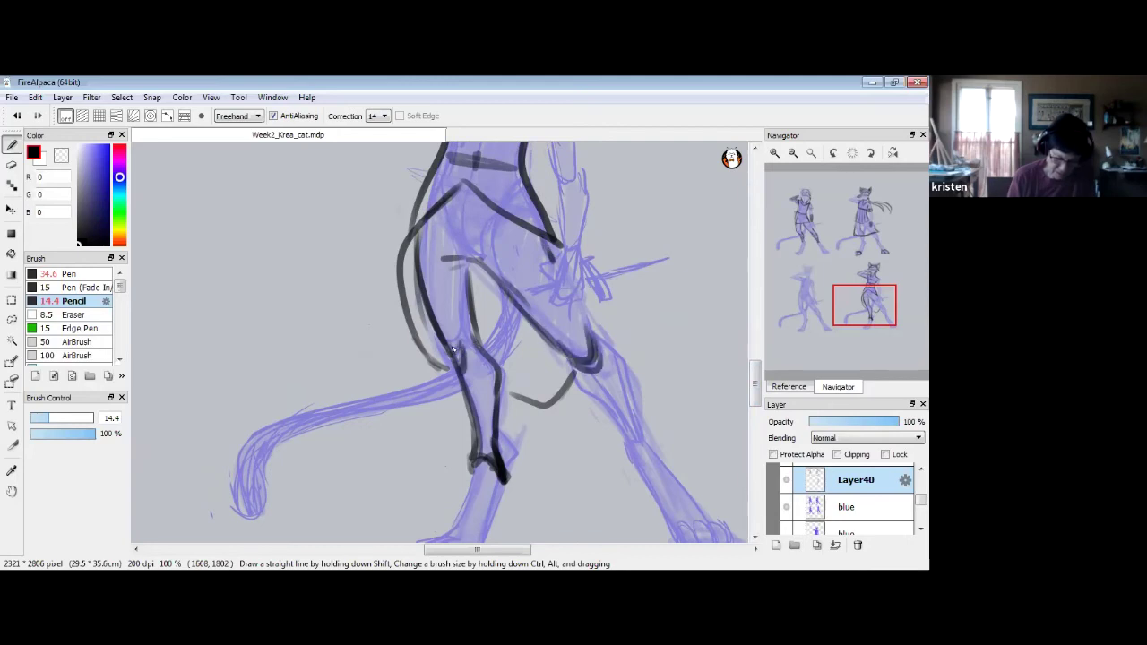
drag(572, 367, 632, 456)
mouse_move(626, 366)
mouse_down()
mouse_move(591, 327)
mouse_move(618, 359)
mouse_move(641, 444)
mouse_up()
Outline the lower-right cat's two feet, including ankles and toes.
scroll(698, 410, down, 3)
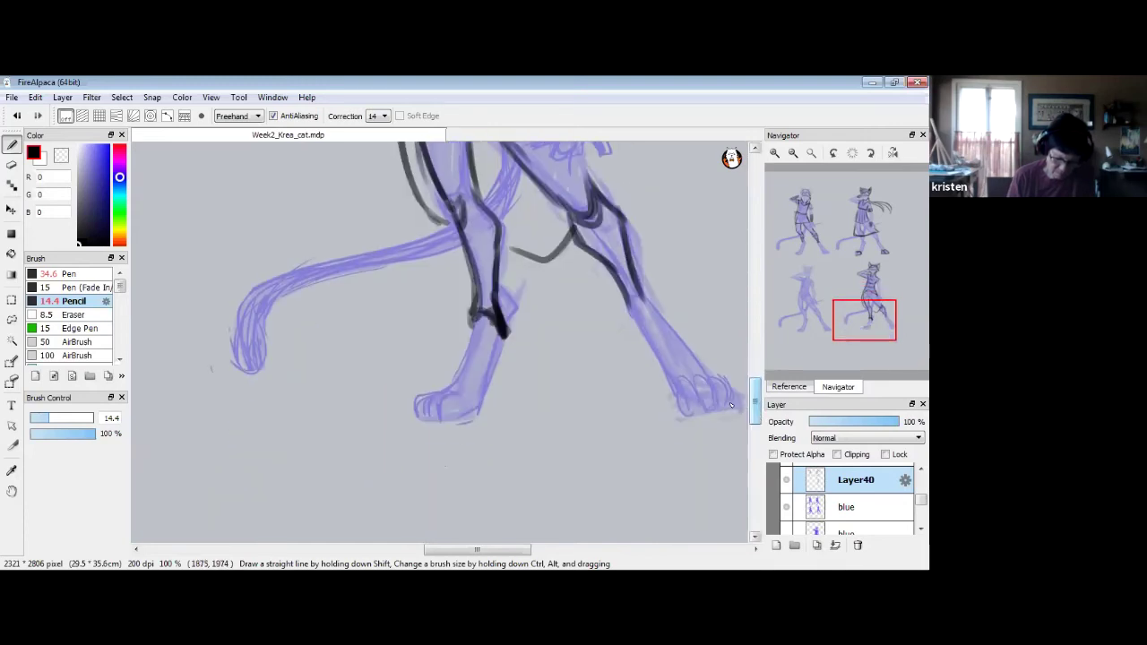
mouse_move(634, 328)
mouse_down()
mouse_move(661, 318)
mouse_move(657, 298)
mouse_move(642, 320)
mouse_move(679, 399)
mouse_move(713, 384)
mouse_up()
mouse_move(495, 339)
mouse_down()
mouse_move(481, 400)
mouse_move(418, 418)
mouse_move(450, 386)
mouse_up()
drag(467, 349, 510, 296)
mouse_move(683, 408)
mouse_down()
mouse_move(691, 377)
mouse_move(708, 412)
mouse_move(707, 380)
mouse_move(723, 416)
mouse_up()
mouse_move(728, 383)
mouse_down()
mouse_move(730, 409)
mouse_move(758, 391)
mouse_move(761, 356)
mouse_move(761, 375)
mouse_up()
Outline the lower-right cat's lowered arm and hand, and trace the dagger it holds.
mouse_move(561, 334)
mouse_down()
mouse_move(564, 368)
mouse_move(555, 362)
mouse_move(552, 388)
mouse_move(585, 380)
mouse_up()
mouse_move(582, 339)
mouse_down()
mouse_move(586, 285)
mouse_move(557, 224)
mouse_up()
drag(563, 273, 568, 339)
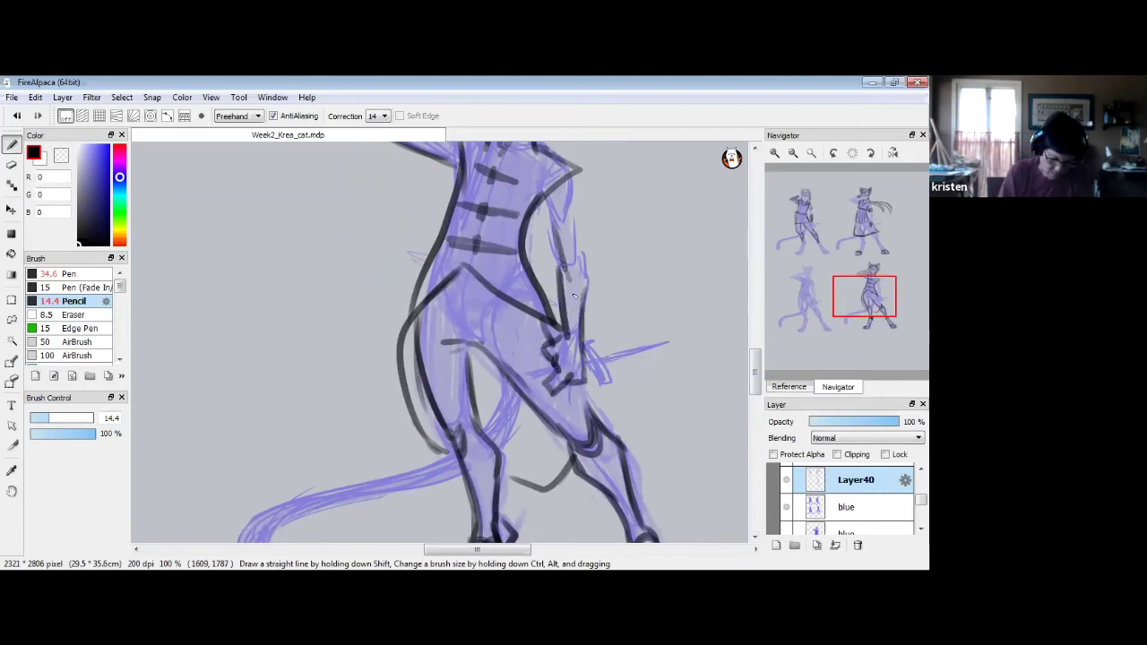
drag(573, 199, 579, 258)
mouse_move(553, 241)
mouse_down()
mouse_move(562, 213)
mouse_move(576, 215)
mouse_up()
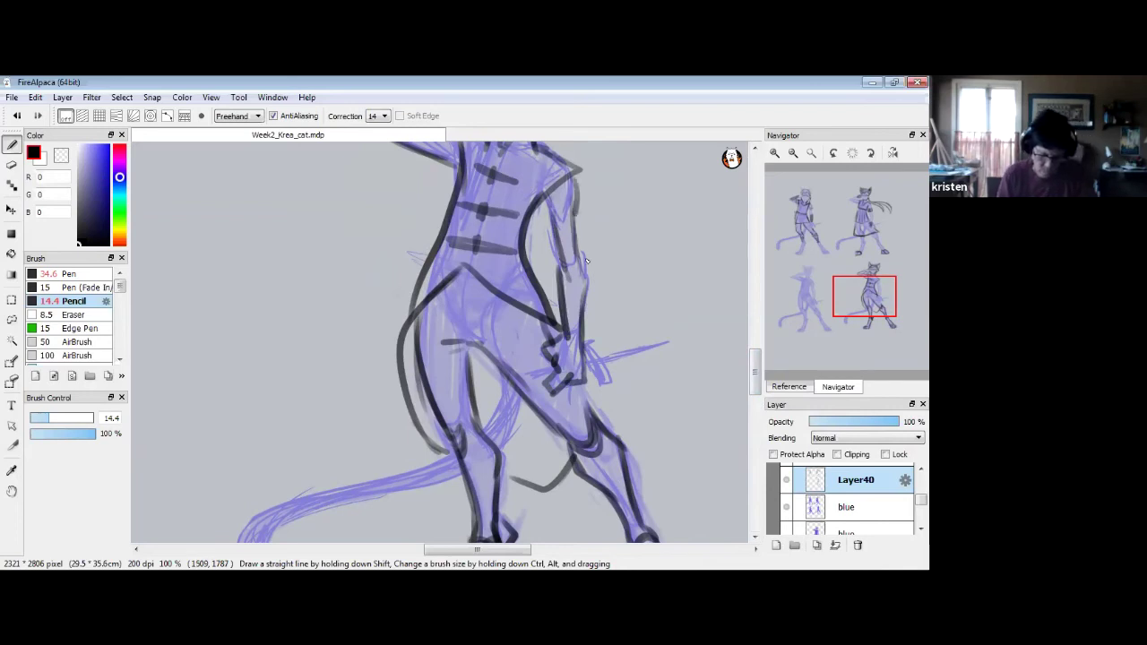
mouse_move(551, 363)
mouse_down()
mouse_move(520, 380)
mouse_move(595, 378)
mouse_move(587, 367)
mouse_move(605, 374)
mouse_move(590, 358)
mouse_move(586, 366)
mouse_move(690, 343)
mouse_up()
drag(602, 361, 653, 350)
Sketch wide, angular knee-length trousers with flared hips and dark cuffs on the lower-left cat.
click(794, 154)
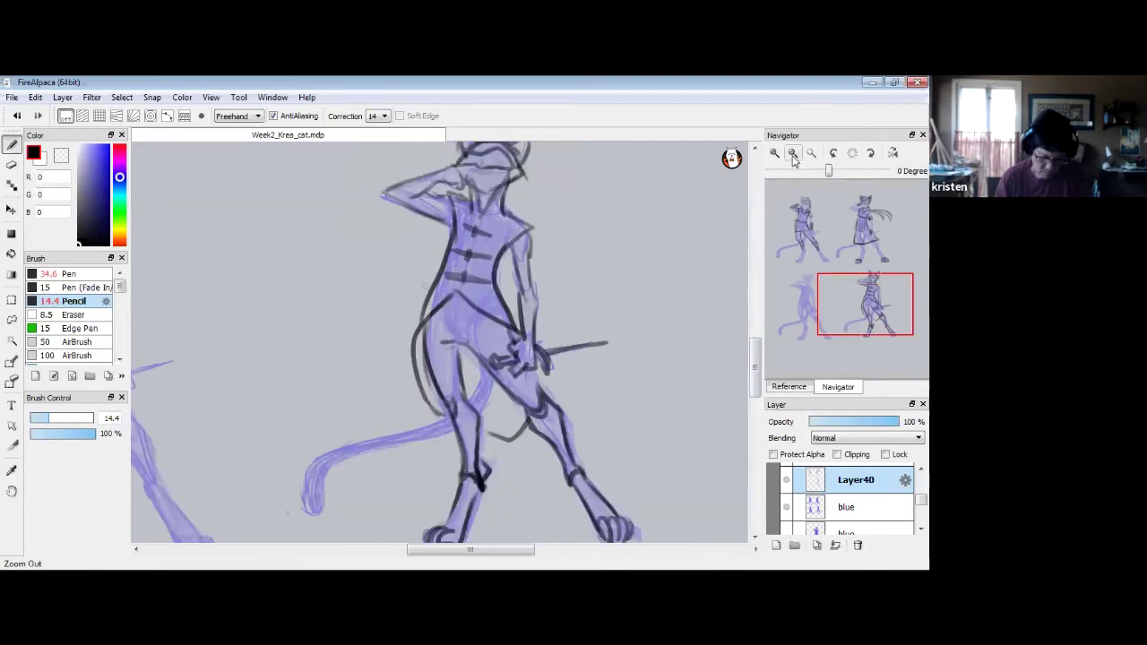
click(793, 155)
drag(912, 240, 830, 235)
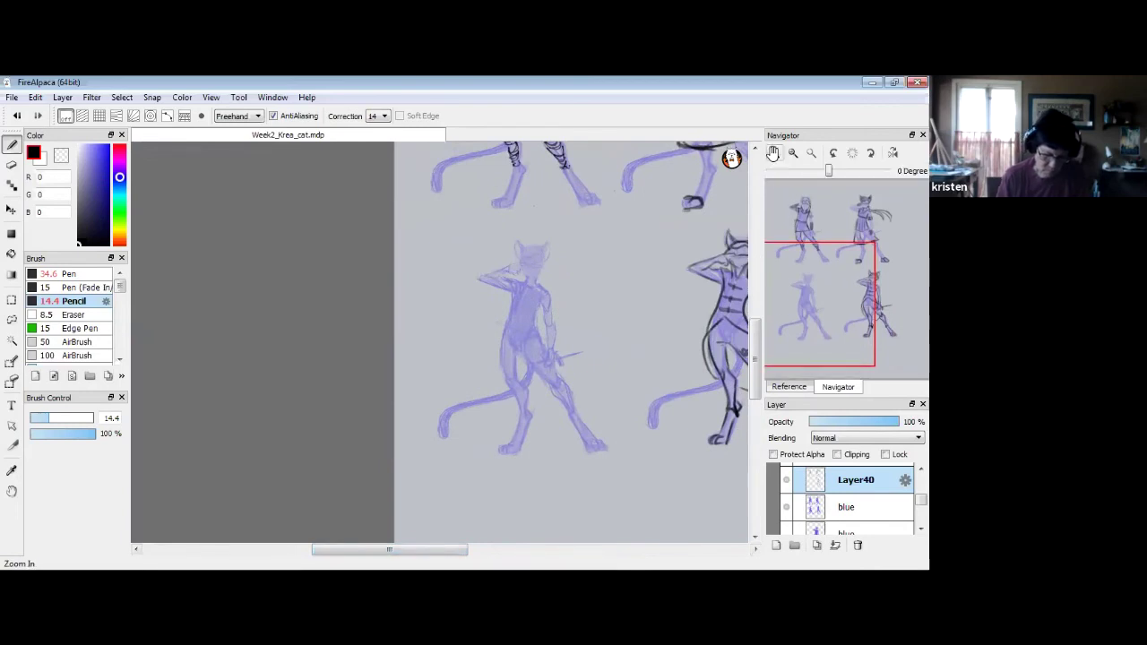
click(774, 152)
mouse_move(754, 367)
mouse_down()
mouse_move(754, 354)
mouse_move(753, 378)
mouse_up()
click(775, 153)
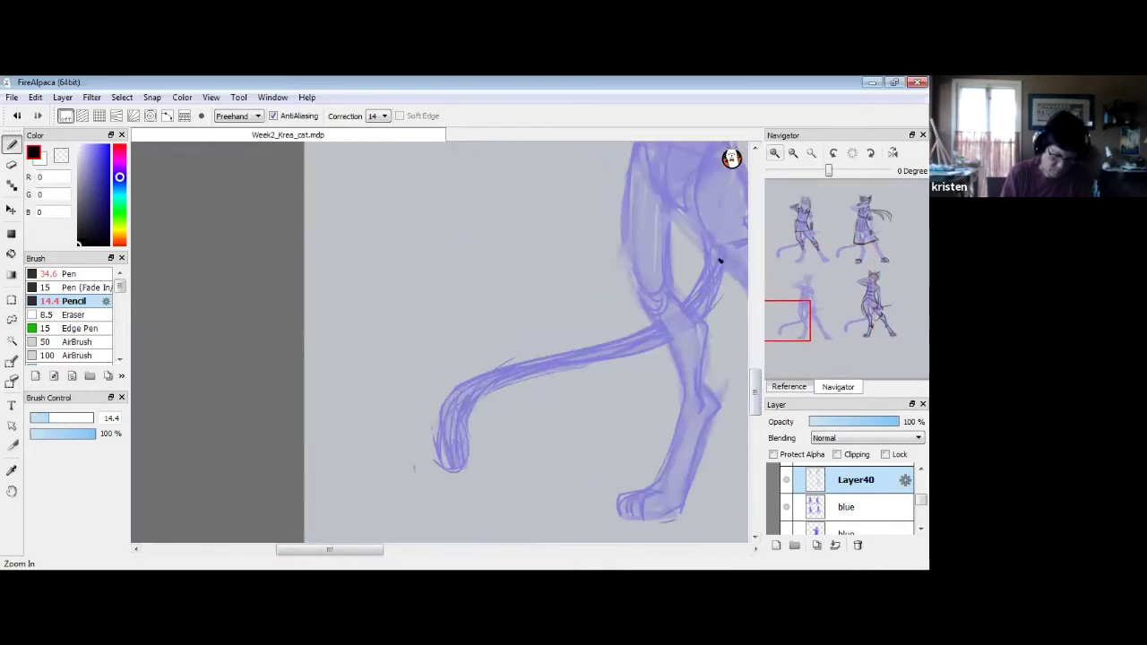
drag(330, 550, 376, 549)
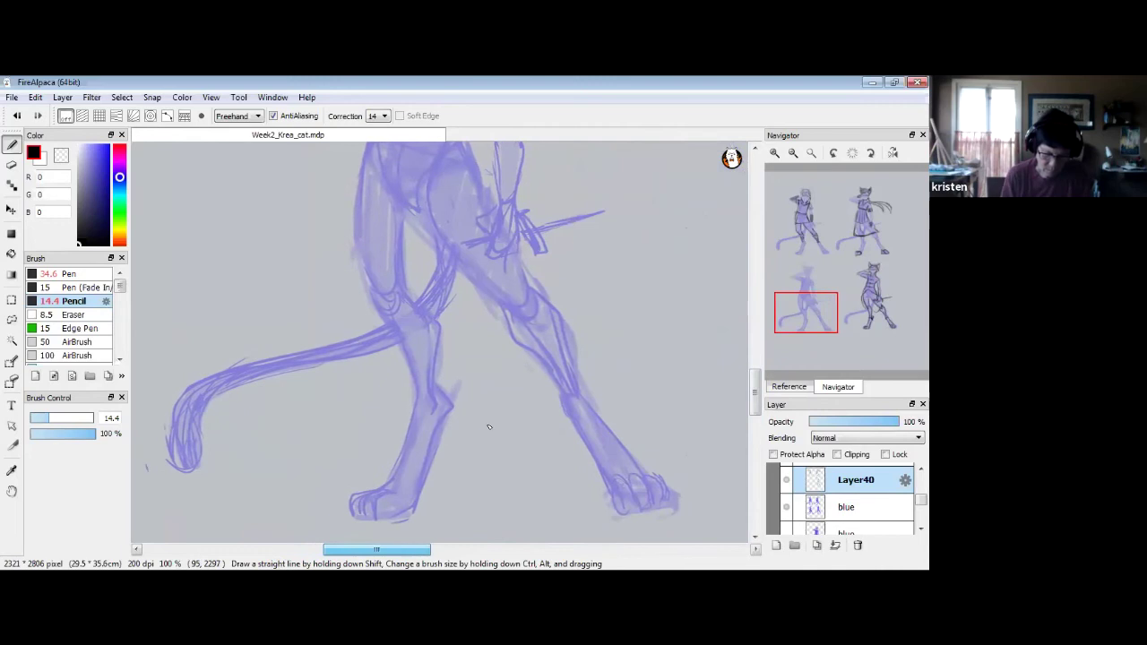
drag(754, 392, 754, 385)
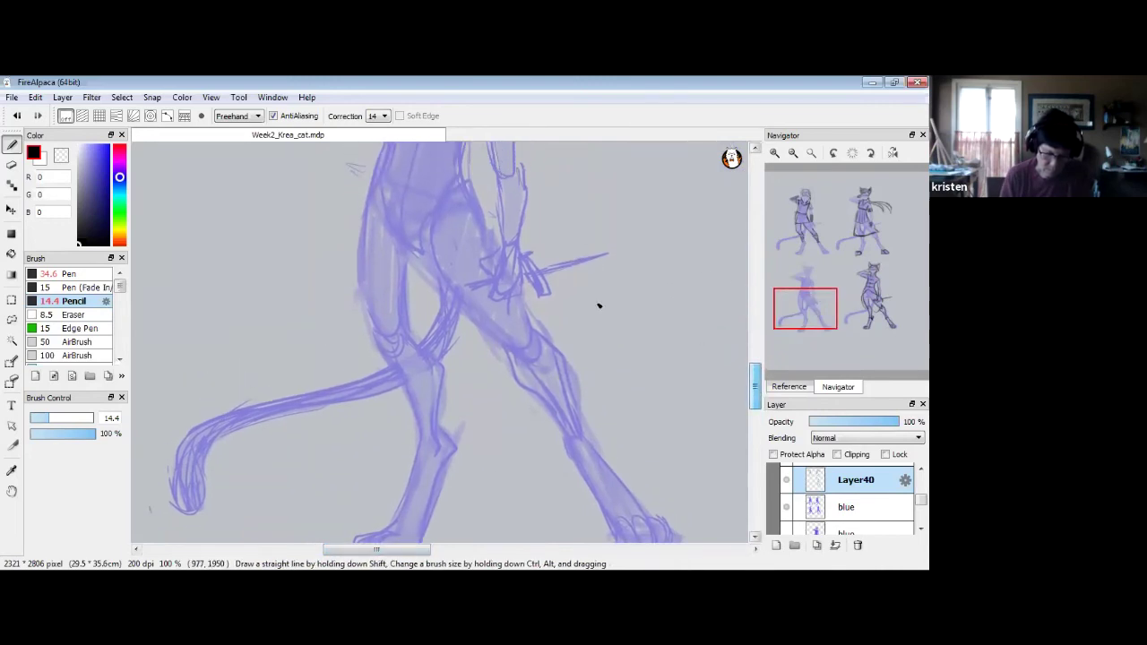
mouse_move(375, 179)
mouse_down()
mouse_move(325, 273)
mouse_move(340, 312)
mouse_move(394, 360)
mouse_up()
drag(319, 279, 395, 351)
drag(343, 310, 394, 358)
mouse_move(404, 249)
mouse_down()
mouse_move(416, 346)
mouse_move(406, 366)
mouse_move(383, 344)
mouse_move(396, 364)
mouse_move(412, 341)
mouse_move(389, 359)
mouse_move(421, 346)
mouse_move(426, 253)
mouse_move(460, 310)
mouse_move(501, 341)
mouse_up()
mouse_move(461, 179)
mouse_down()
mouse_move(502, 217)
mouse_move(531, 337)
mouse_move(502, 349)
mouse_move(500, 339)
mouse_move(508, 362)
mouse_move(534, 350)
mouse_up()
drag(528, 258, 527, 224)
drag(526, 226, 483, 199)
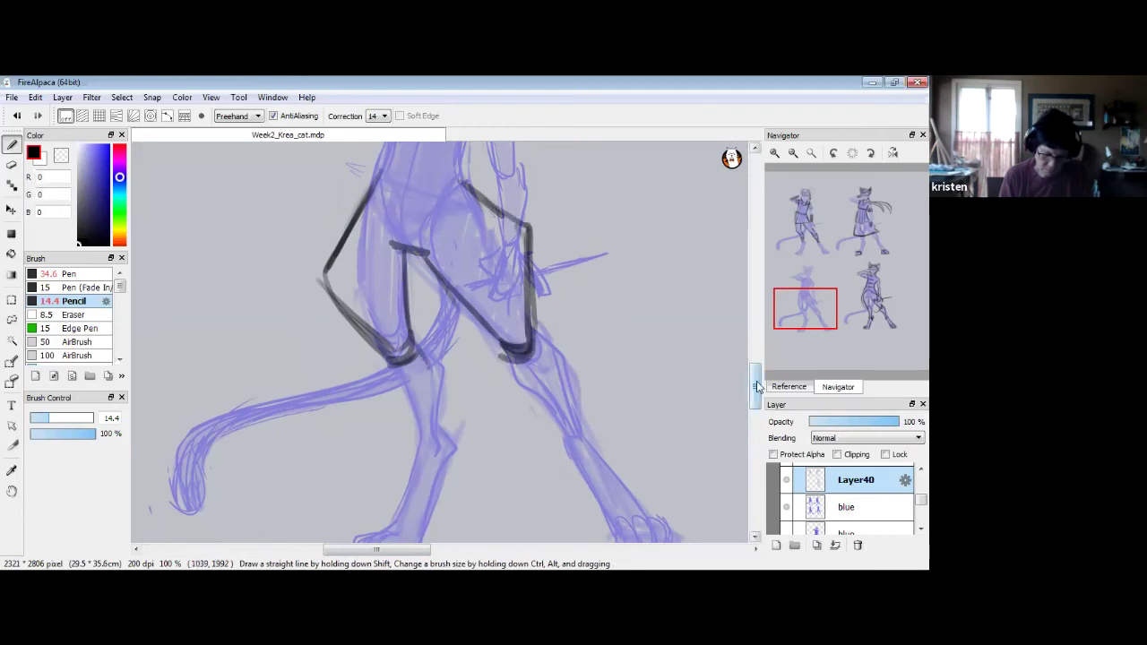
Outline both sides of the lower-left cat's torso from chest and waist down to the trousers.
drag(754, 383, 754, 360)
drag(458, 304, 469, 342)
mouse_move(471, 274)
mouse_down()
mouse_move(459, 315)
mouse_move(466, 289)
mouse_up()
drag(400, 262, 371, 332)
mouse_move(407, 240)
mouse_down()
mouse_move(371, 333)
mouse_move(387, 314)
mouse_up()
drag(405, 237, 382, 339)
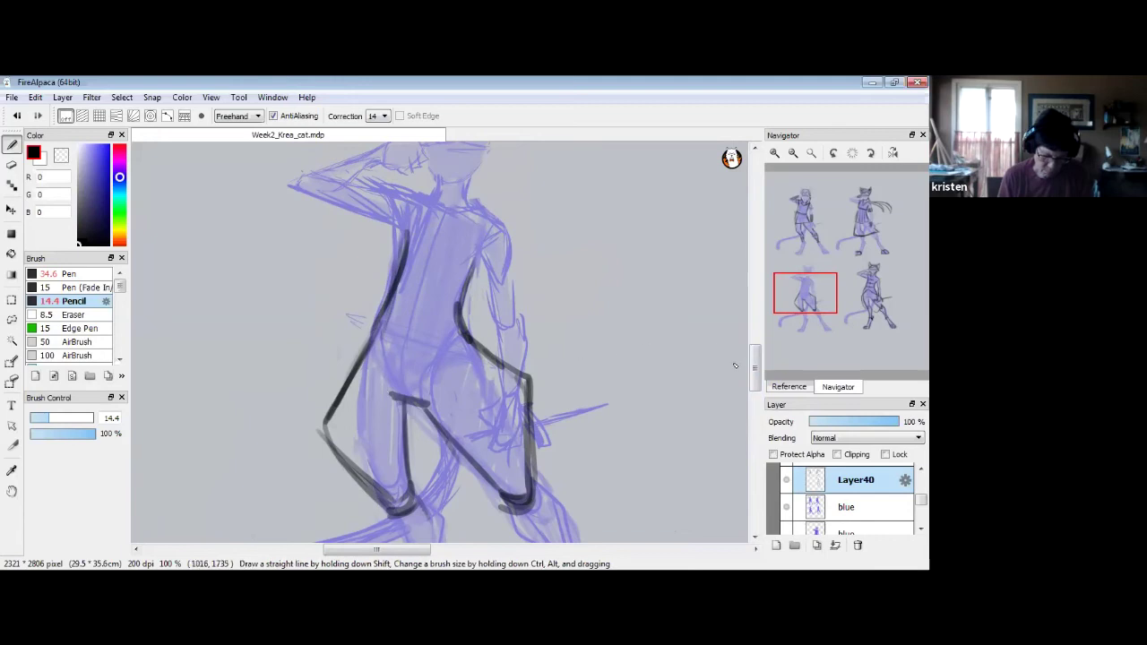
Rework the outer hip line of the lower-left cat's trousers near its lowered hand and erase the protruding corner.
click(793, 153)
click(793, 153)
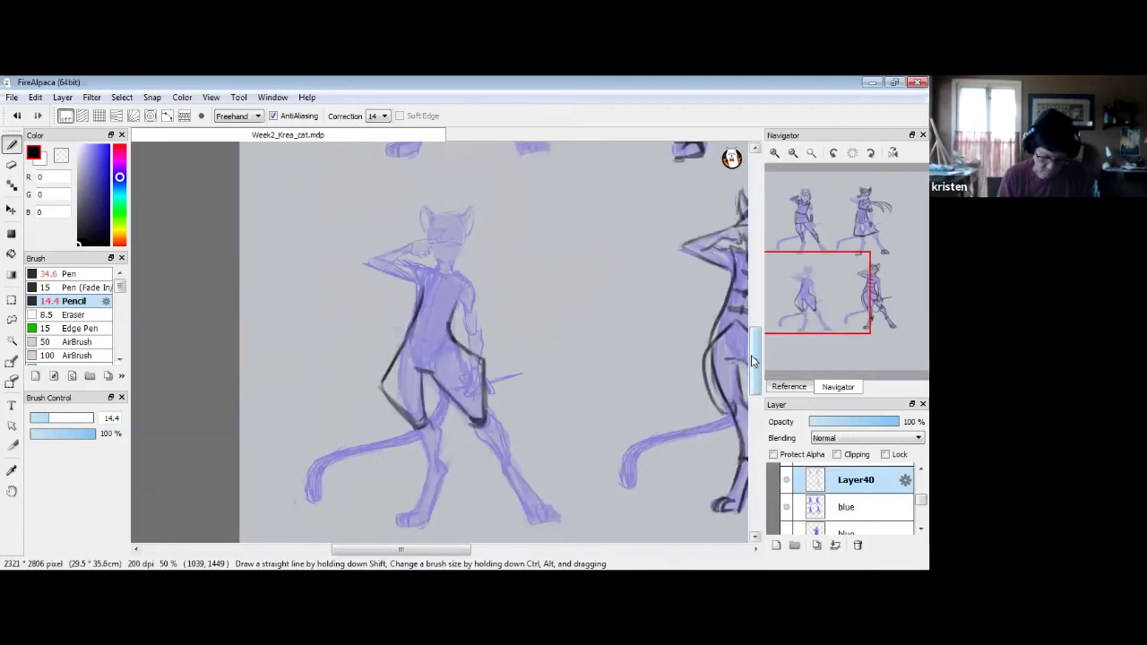
scroll(755, 357, up, 1)
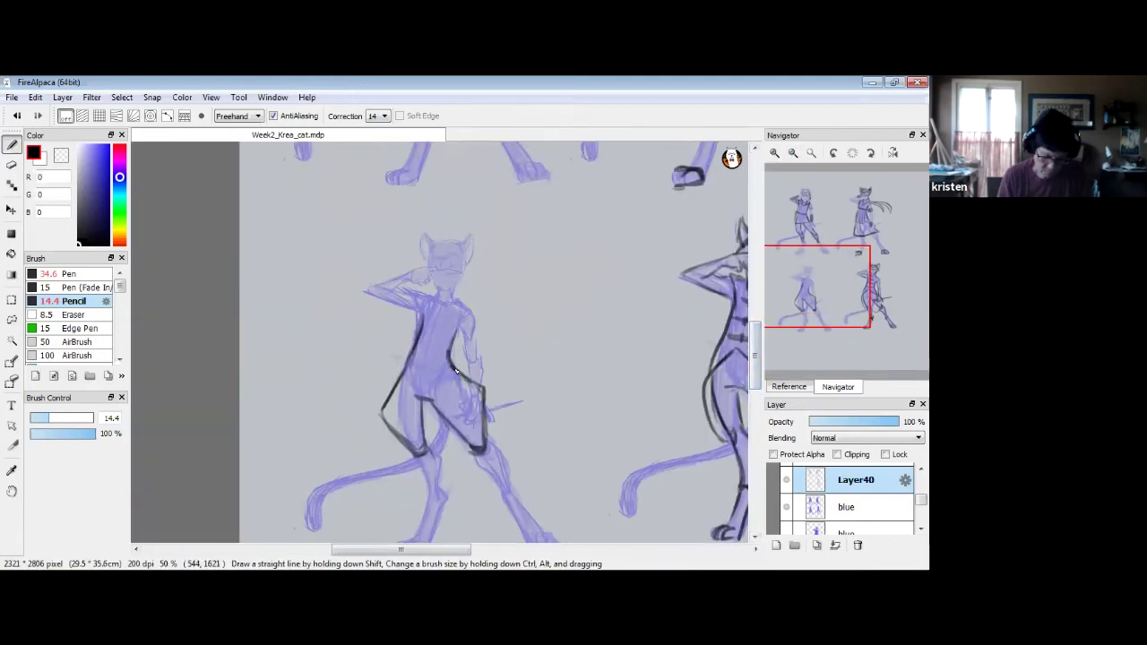
drag(484, 403, 454, 367)
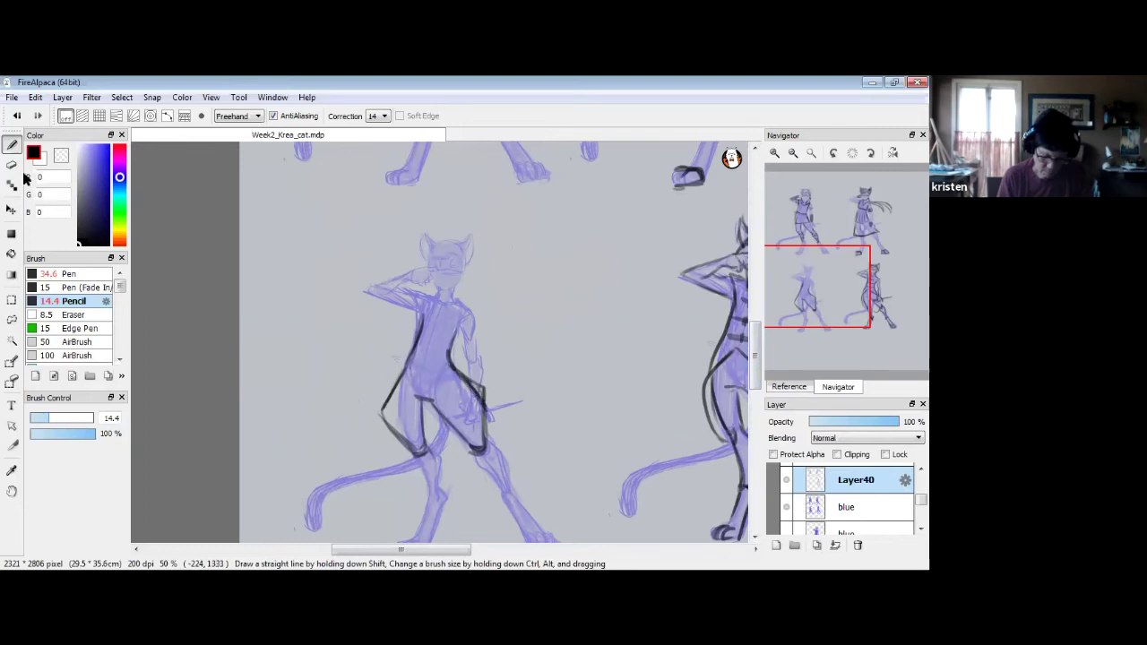
key(e)
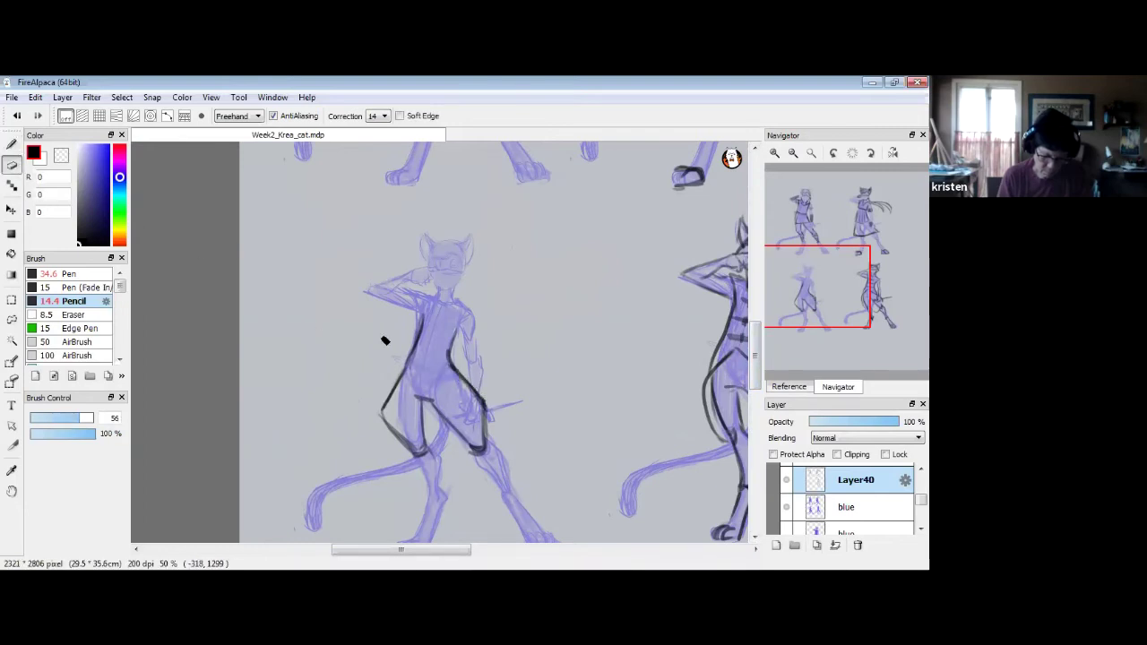
key(b)
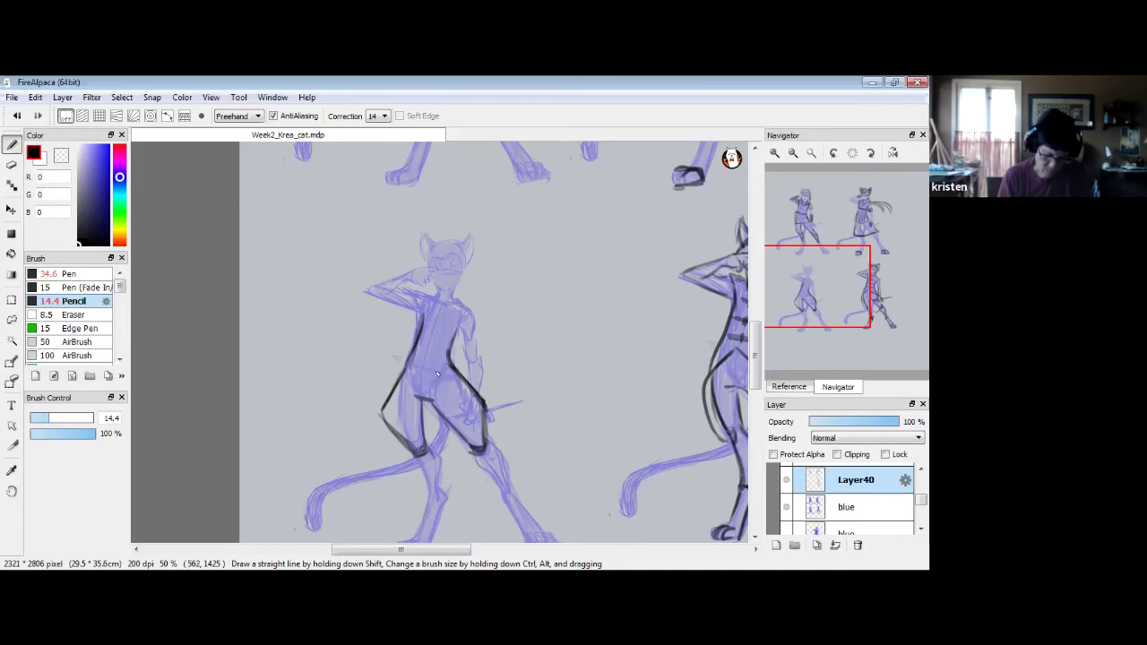
Sketch a wrap tunic on the lower-left cat with a diagonal front, flared hem and loose short sleeves.
mouse_move(395, 394)
mouse_down()
mouse_move(463, 359)
mouse_move(411, 389)
mouse_move(434, 382)
mouse_move(476, 395)
mouse_up()
mouse_move(446, 338)
mouse_down()
mouse_move(429, 297)
mouse_move(461, 363)
mouse_up()
mouse_move(453, 298)
mouse_down()
mouse_move(435, 310)
mouse_move(455, 361)
mouse_up()
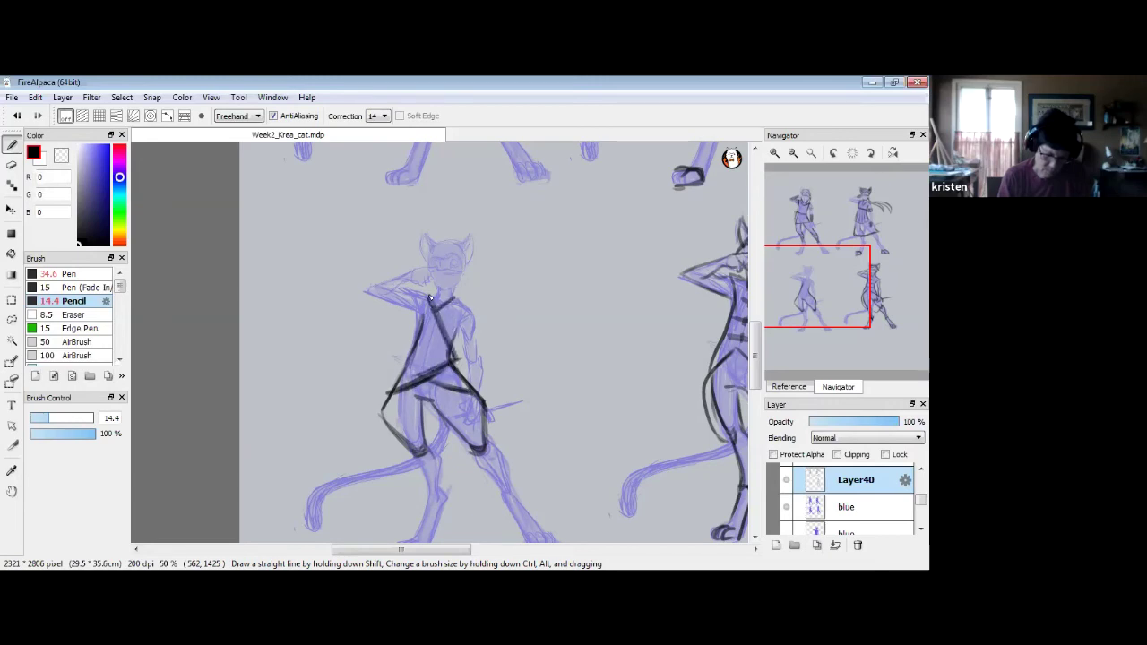
drag(425, 303, 387, 382)
mouse_move(459, 302)
mouse_down()
mouse_move(484, 352)
mouse_move(477, 362)
mouse_up()
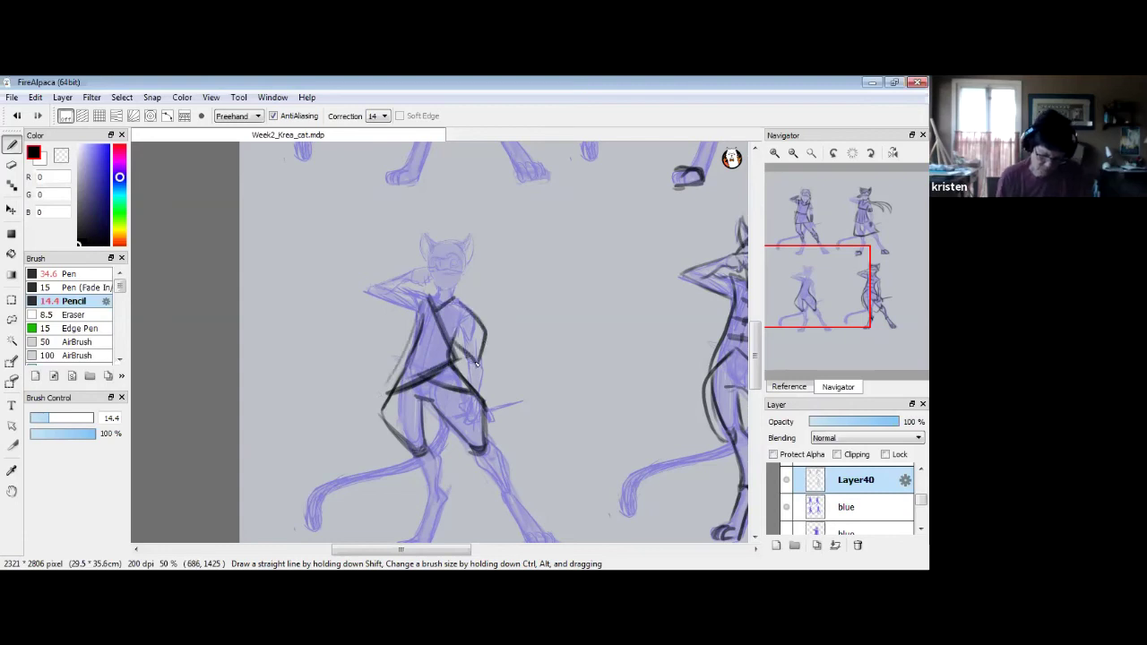
mouse_move(398, 291)
mouse_down()
mouse_move(417, 329)
mouse_move(395, 291)
mouse_move(409, 358)
mouse_up()
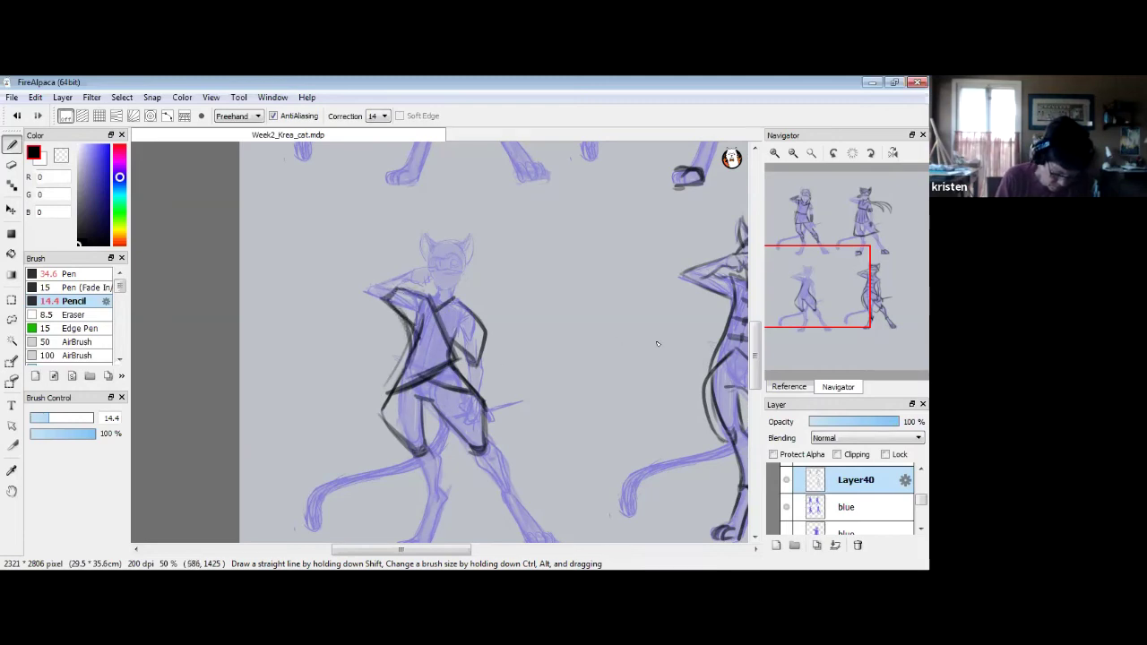
Draw a pointed hood around the lower-left cat's head, falling onto the shoulder, and refine its edge there.
scroll(758, 370, down, 2)
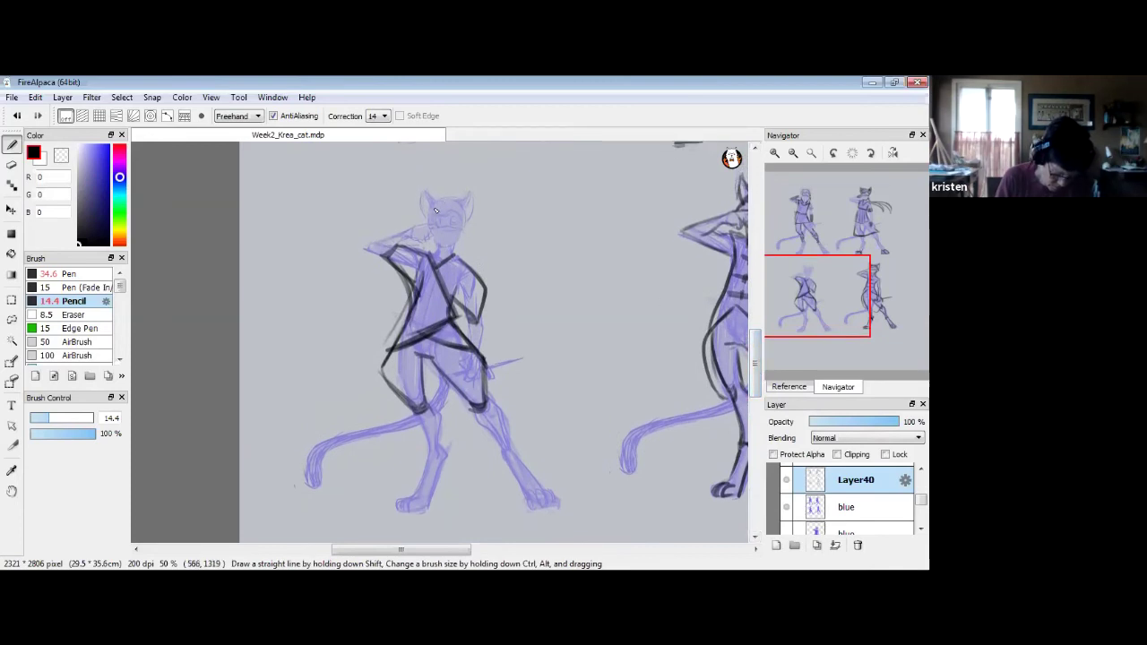
mouse_move(421, 222)
mouse_down()
mouse_move(443, 194)
mouse_move(461, 201)
mouse_move(475, 254)
mouse_up()
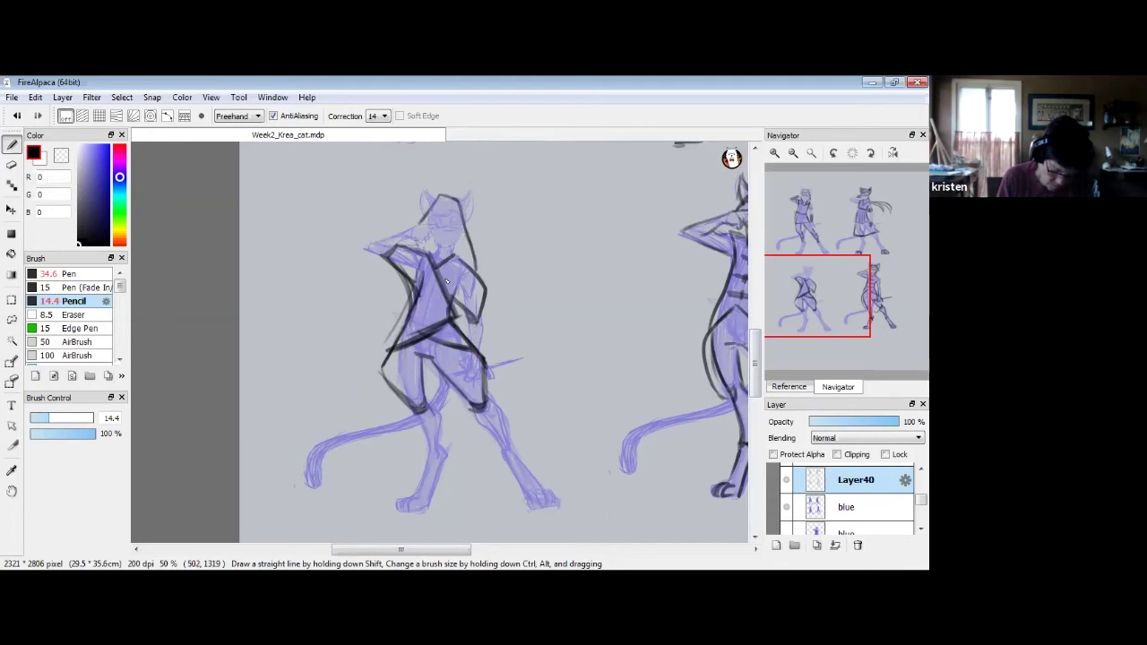
drag(463, 221, 463, 250)
click(11, 165)
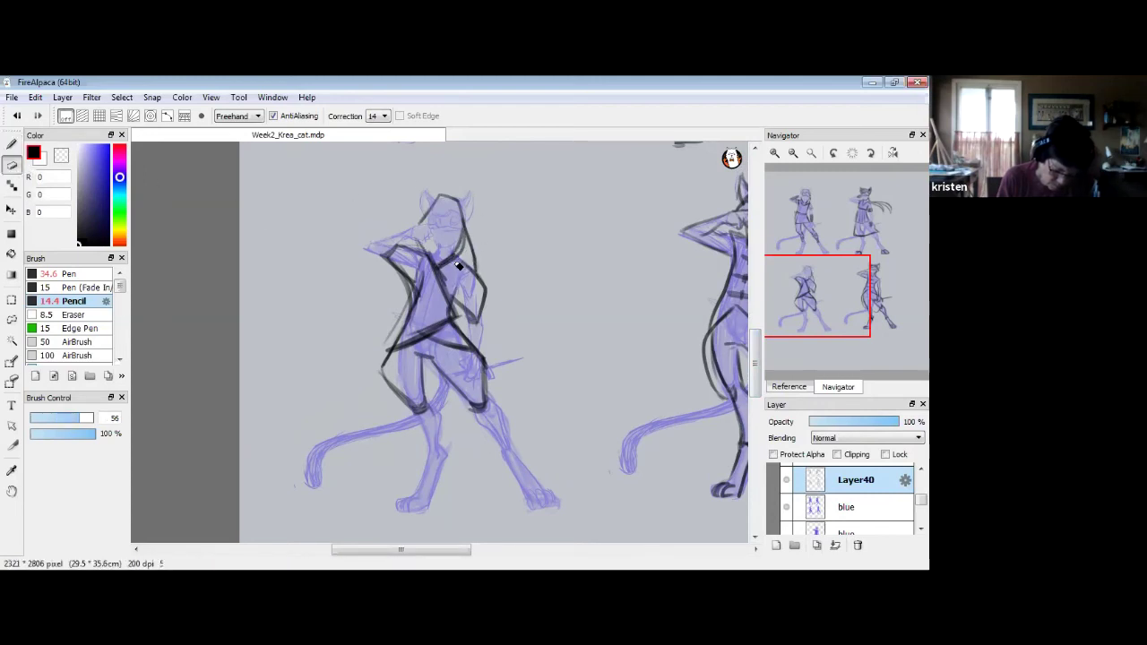
click(20, 145)
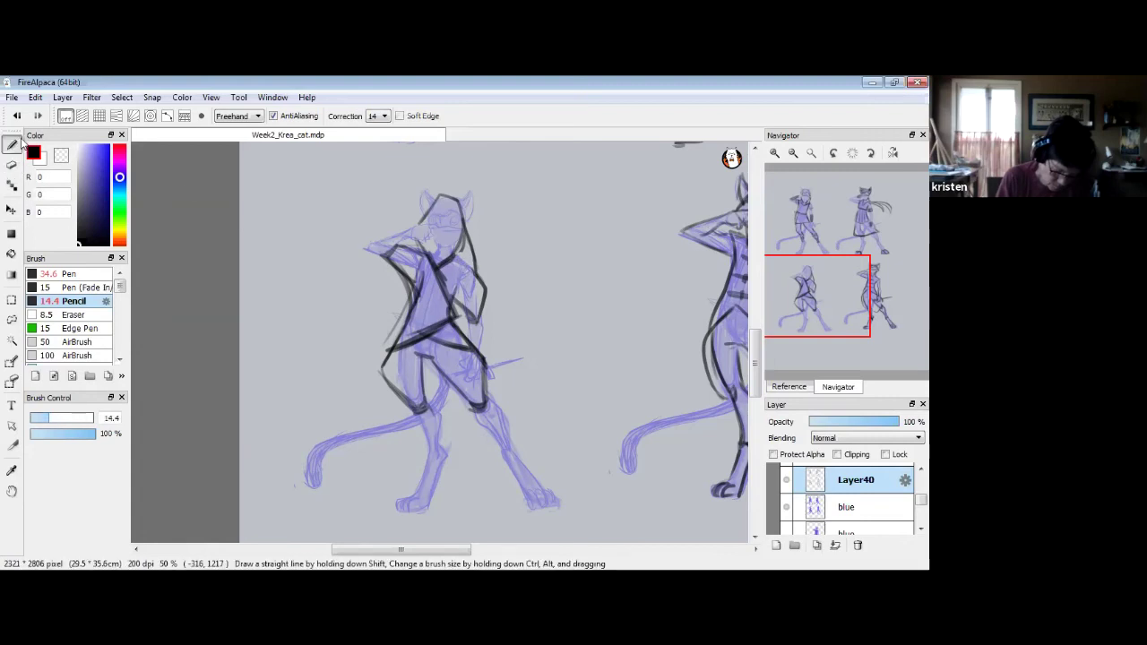
drag(476, 259, 481, 285)
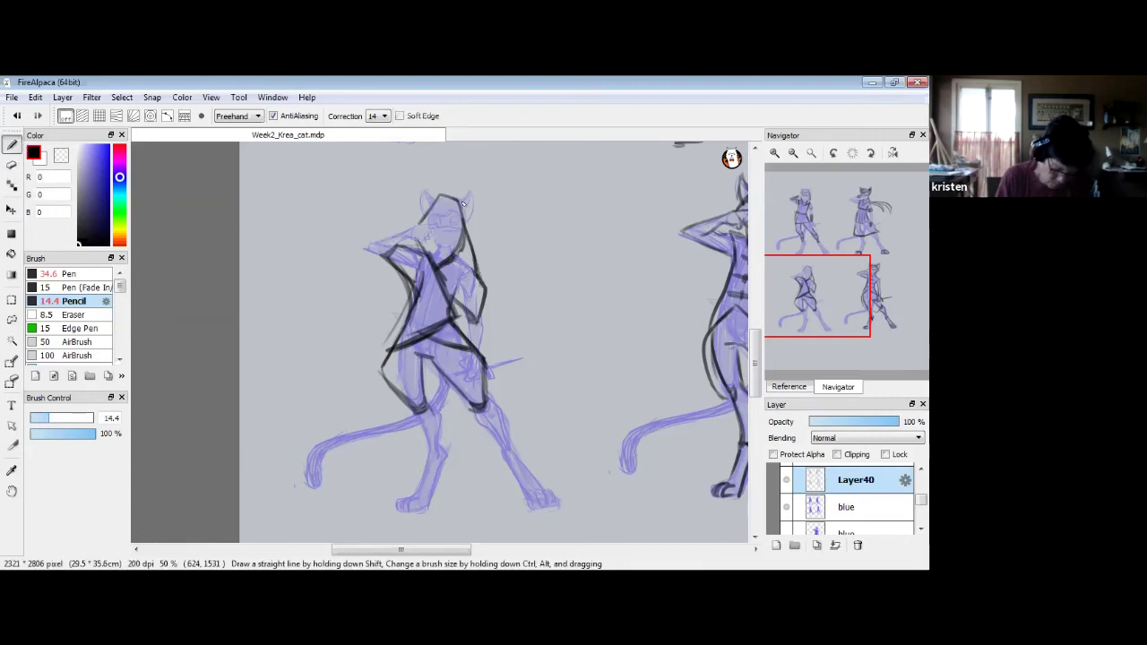
Outline both pointed ears on the lower-left cat's hood.
drag(476, 196, 470, 225)
mouse_move(460, 201)
mouse_down()
mouse_move(477, 195)
mouse_move(418, 195)
mouse_up()
mouse_move(418, 196)
mouse_down()
mouse_move(421, 221)
mouse_move(431, 195)
mouse_up()
mouse_move(442, 439)
mouse_down()
mouse_move(445, 455)
mouse_move(422, 423)
mouse_up()
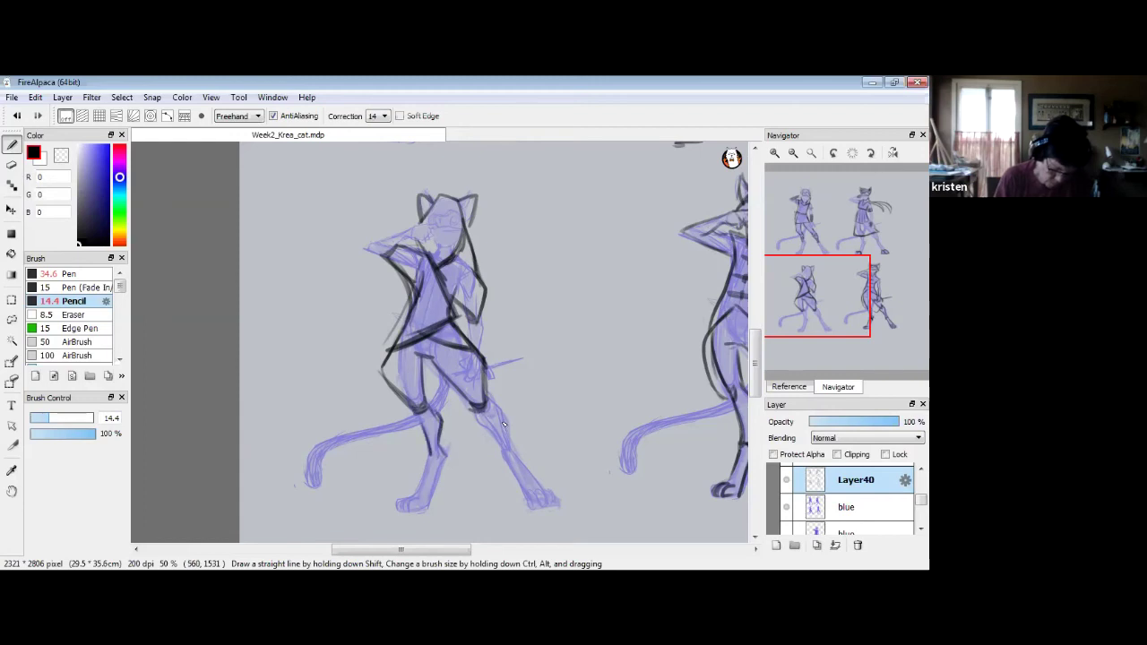
key(ctrl+z)
key(ctrl+z)
drag(437, 440, 426, 446)
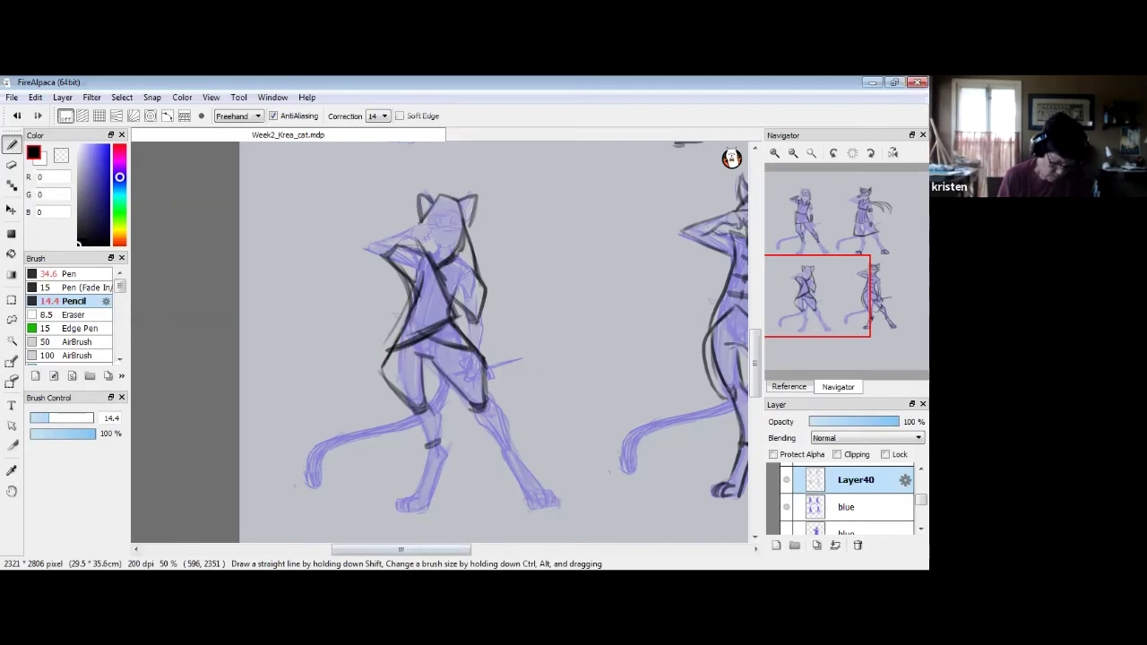
key(ctrl+z)
Draw dark, close-fitting forearm coverings on the lower-left cat's raised and lowered arms.
mouse_move(419, 238)
mouse_down()
mouse_move(388, 254)
mouse_move(369, 247)
mouse_move(414, 236)
mouse_up()
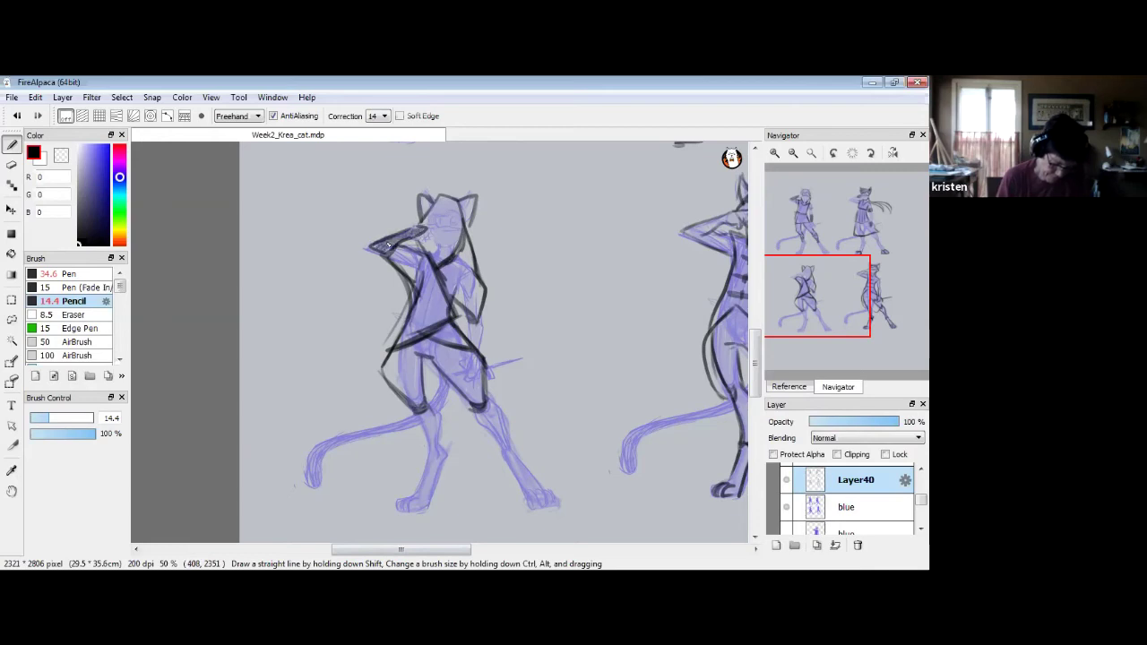
drag(476, 334, 480, 358)
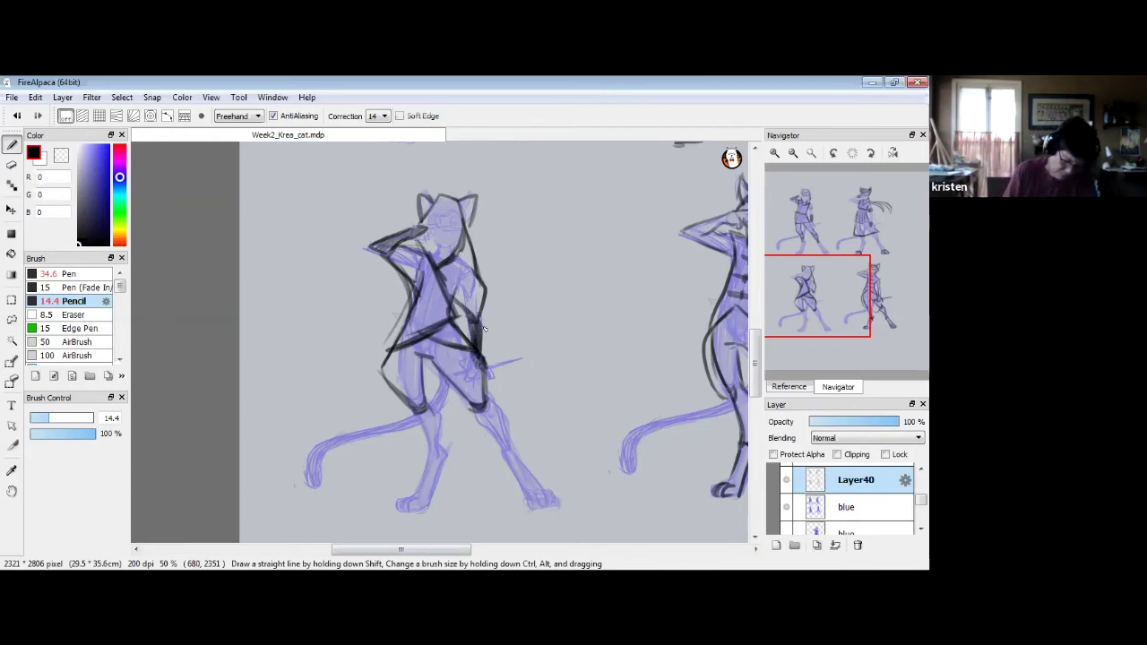
mouse_move(571, 350)
mouse_down()
mouse_move(548, 323)
mouse_move(556, 340)
mouse_up()
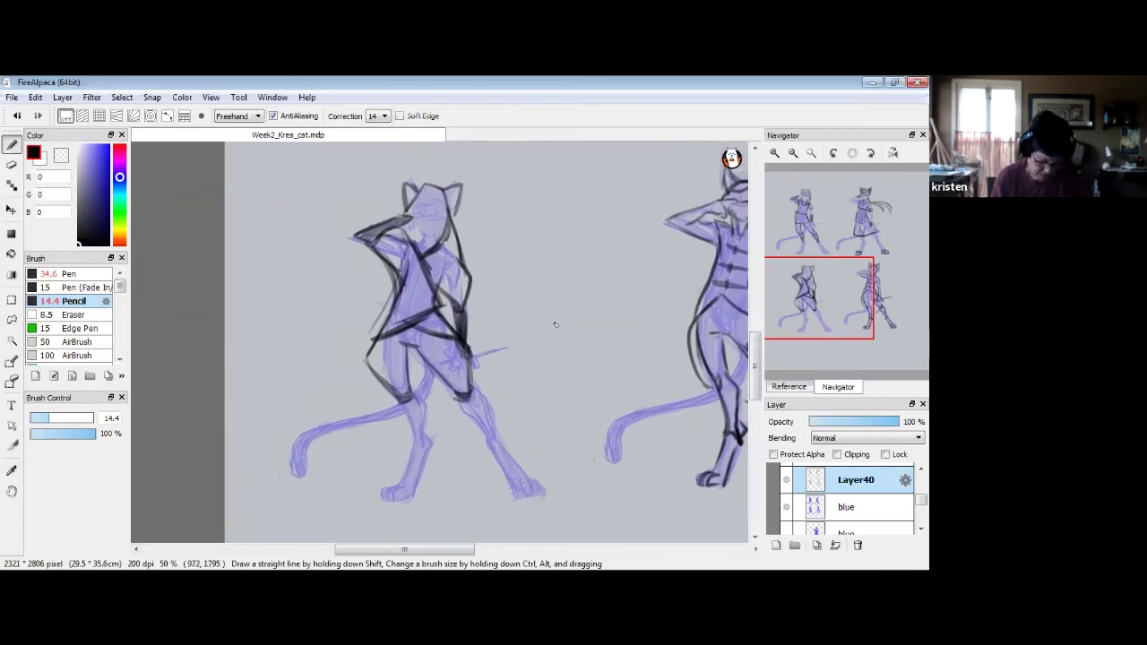
Draw the inner leg line of the lower-left cat's baggy shorts and a dark covering on the base of its tail.
drag(421, 351, 441, 382)
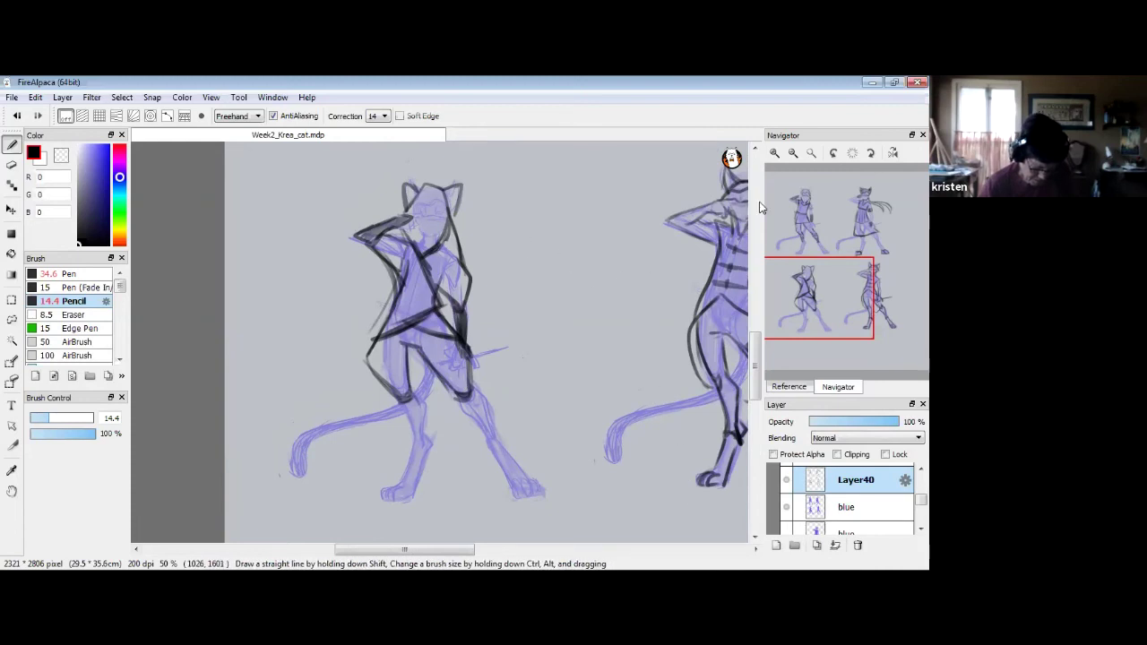
click(795, 153)
click(795, 153)
drag(761, 382, 762, 360)
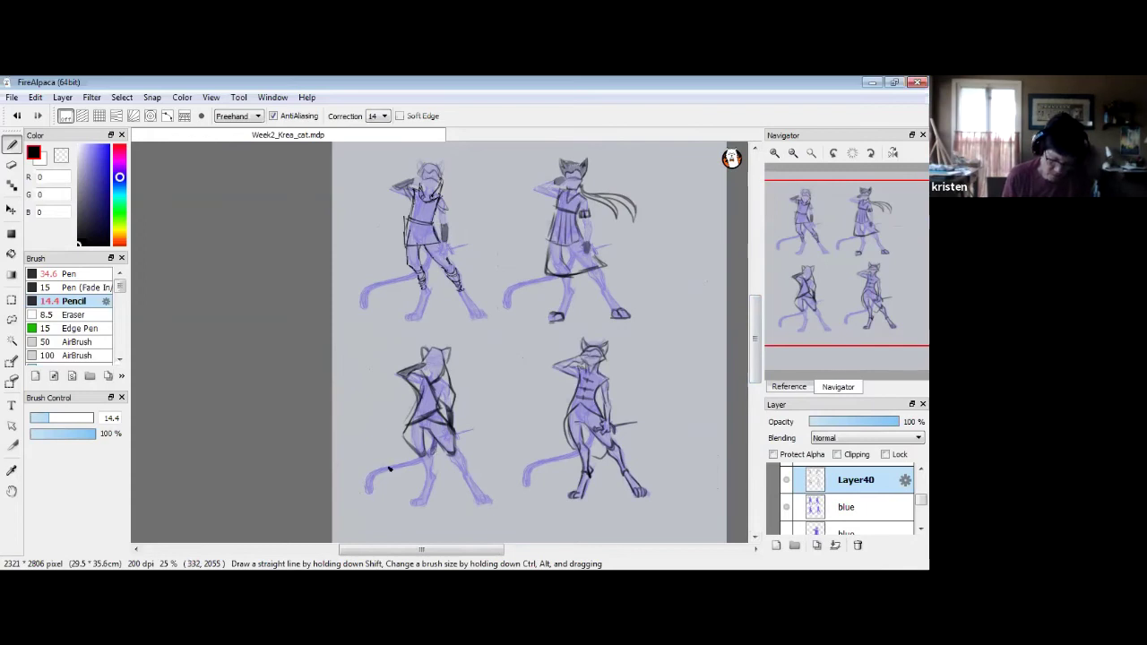
drag(392, 467, 420, 459)
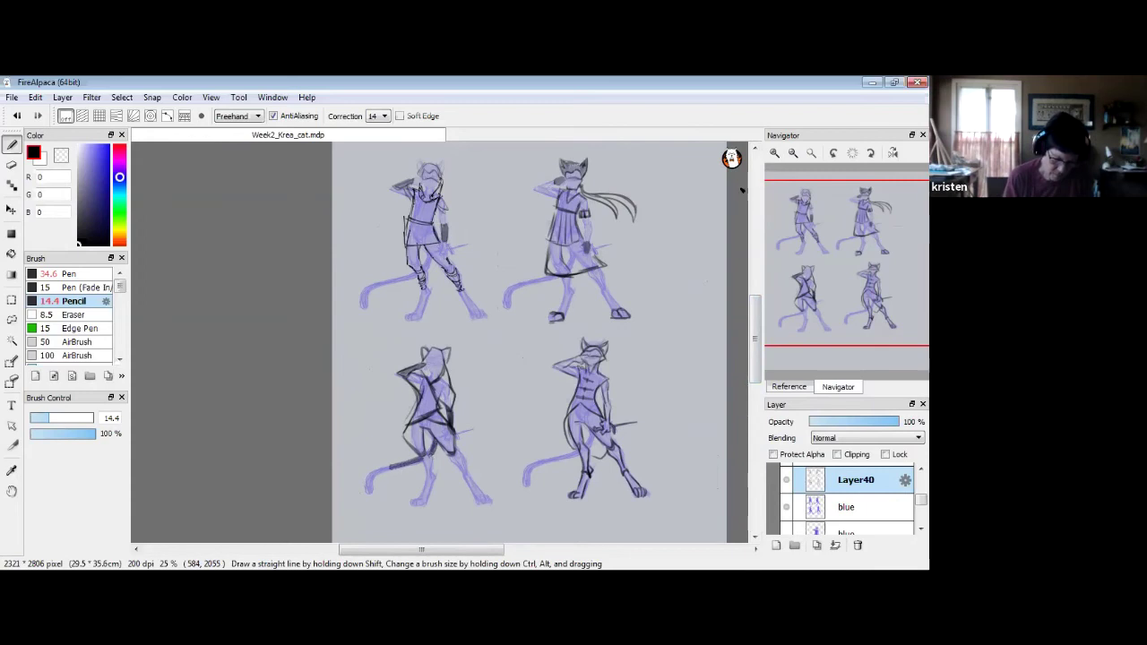
click(776, 154)
click(775, 154)
drag(756, 351, 758, 383)
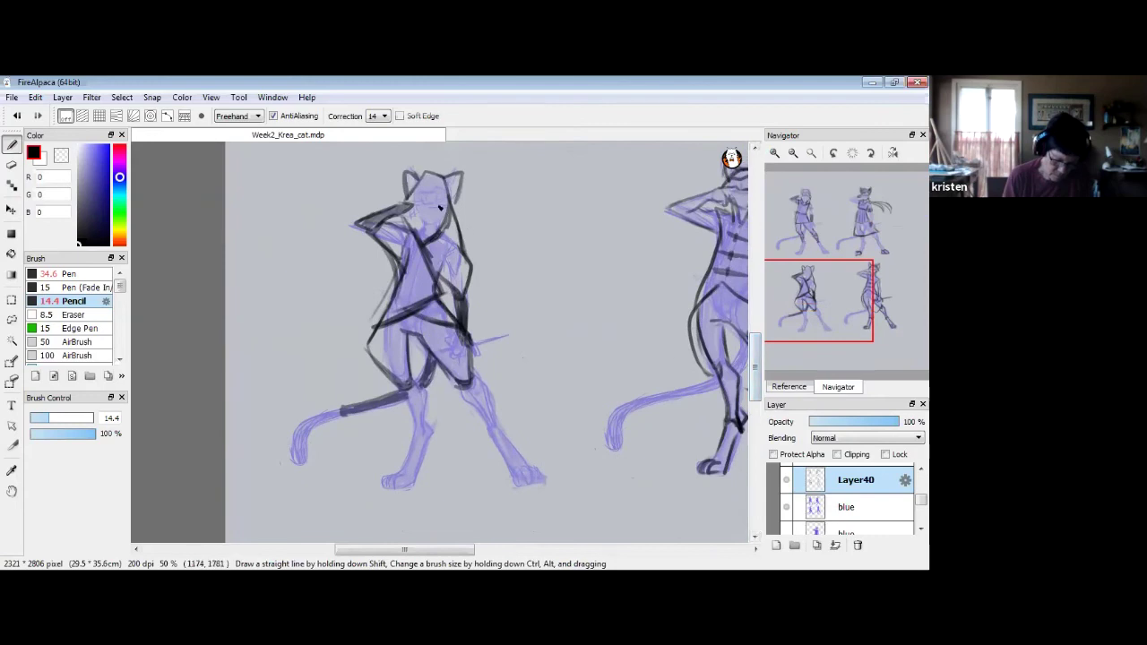
Draw a band across the lower-left cat's forehead and zigzag fold marks over its muzzle.
drag(420, 206, 441, 206)
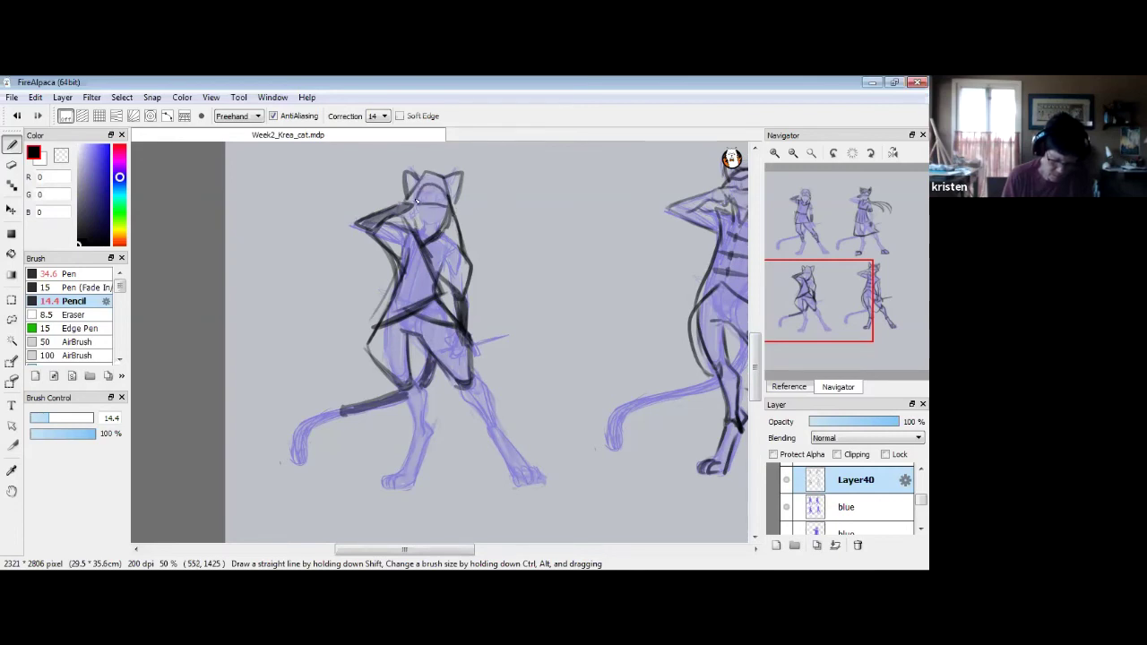
drag(416, 212, 433, 225)
click(793, 152)
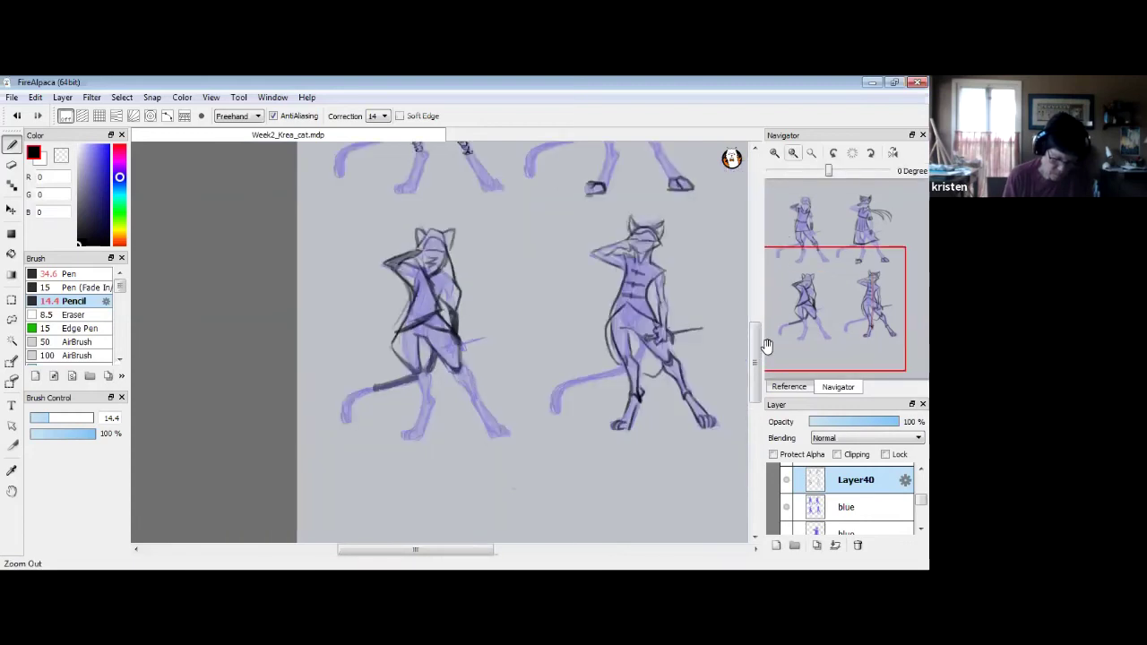
drag(760, 342, 761, 330)
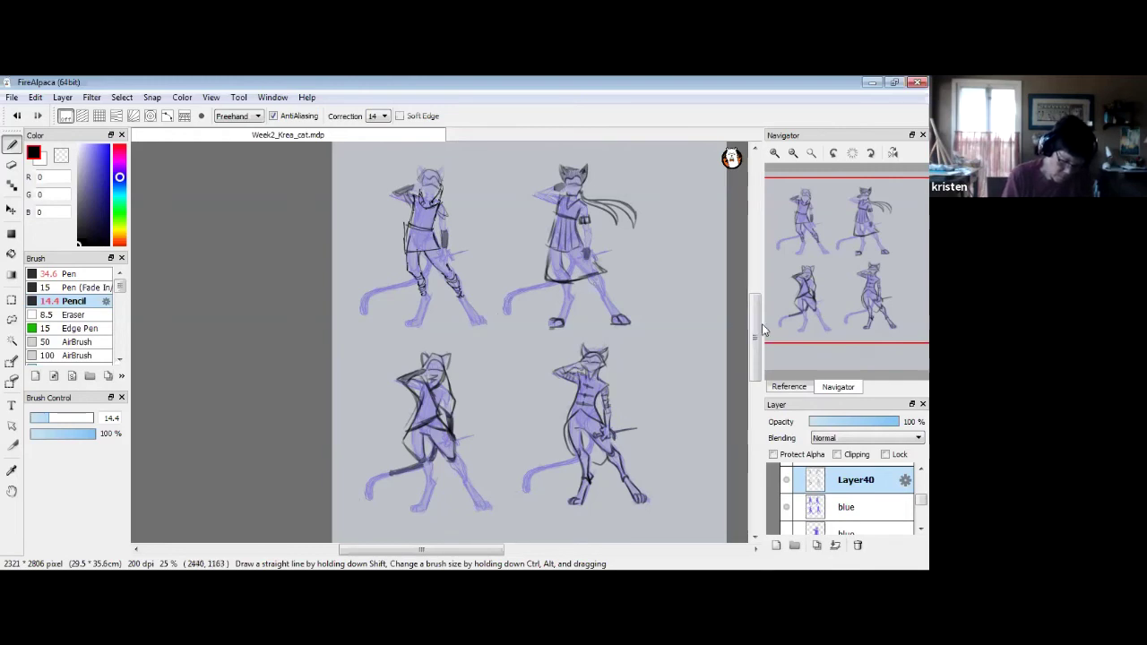
mouse_move(755, 340)
mouse_down()
mouse_move(756, 359)
mouse_move(760, 333)
mouse_up()
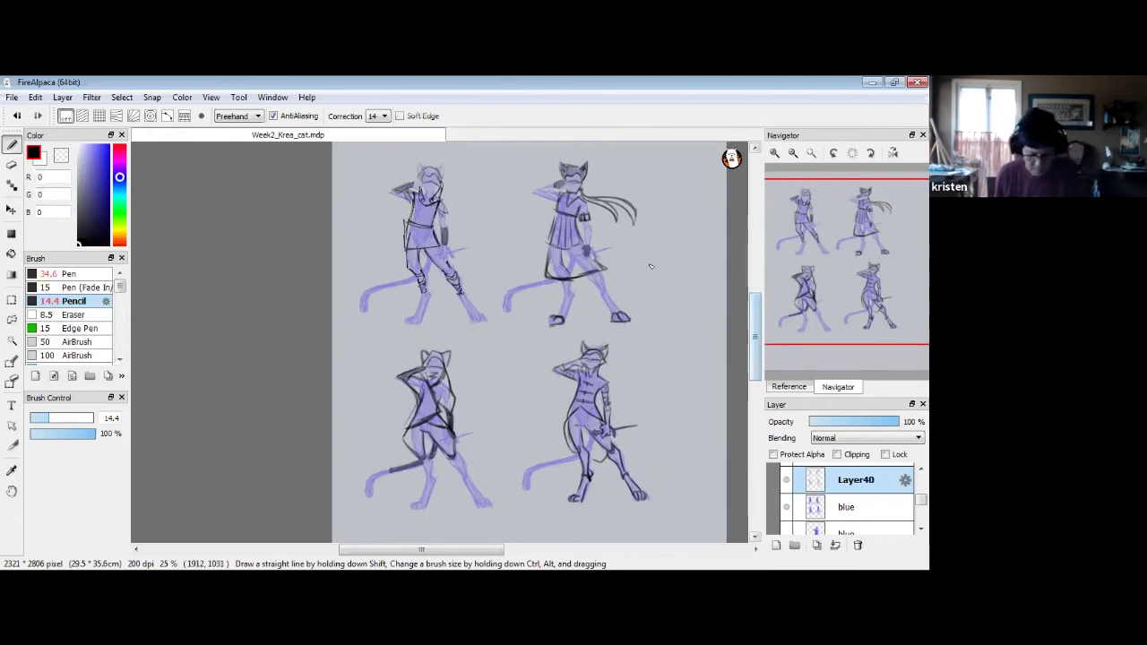
Draw an X beside the upper-right cat and an arrow pointing at the lower-left cat's hood.
mouse_move(653, 276)
mouse_down()
mouse_move(619, 238)
mouse_move(620, 275)
mouse_up()
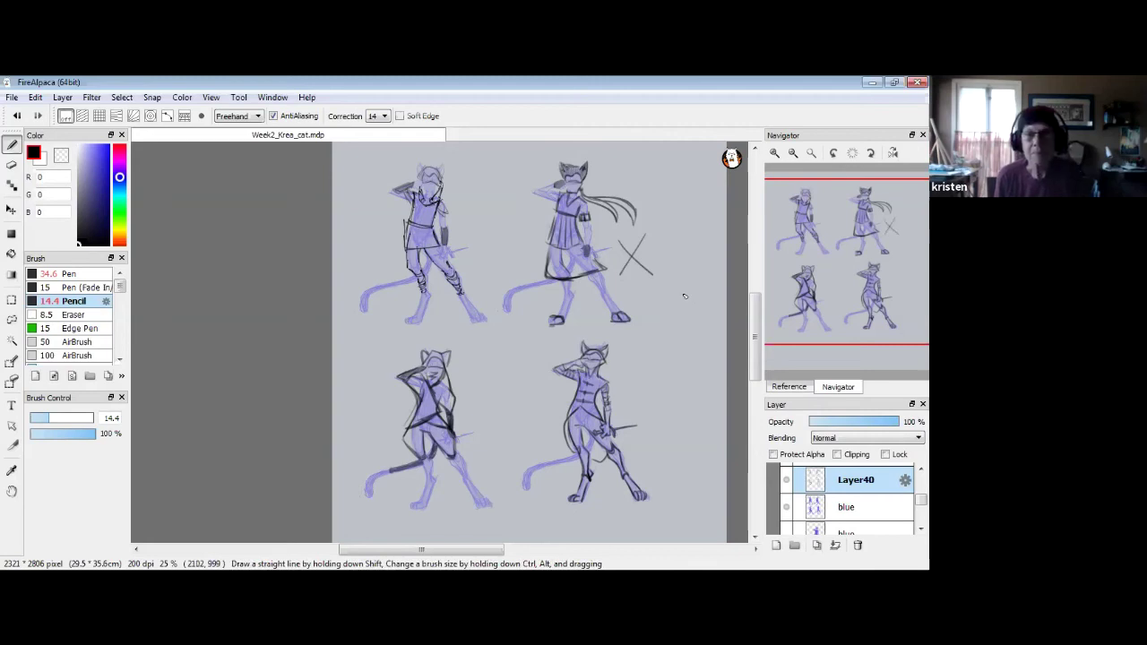
drag(470, 356, 460, 381)
drag(459, 371, 467, 381)
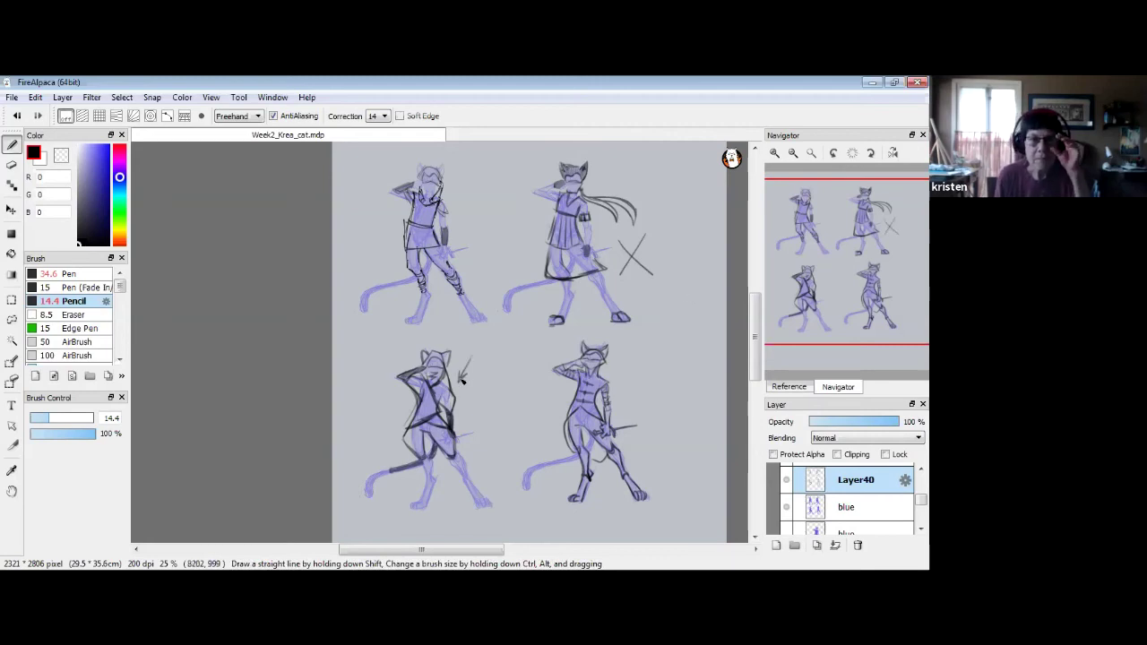
click(773, 151)
click(774, 151)
click(773, 152)
scroll(753, 381, down, 5)
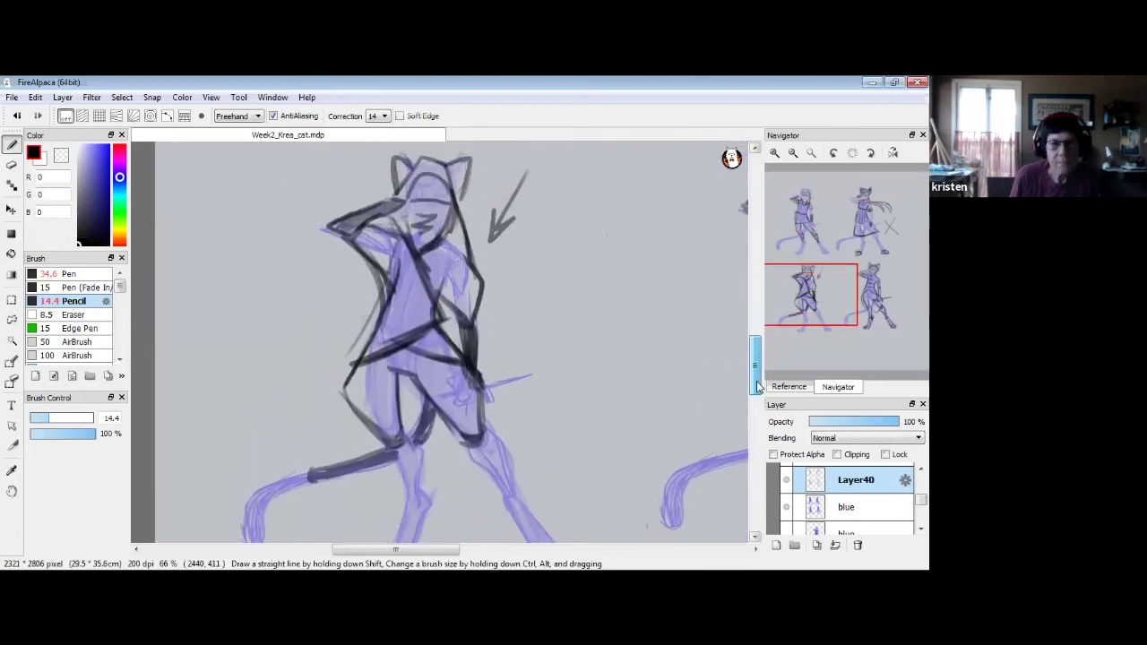
mouse_move(381, 312)
mouse_down()
mouse_move(446, 320)
mouse_move(391, 305)
mouse_up()
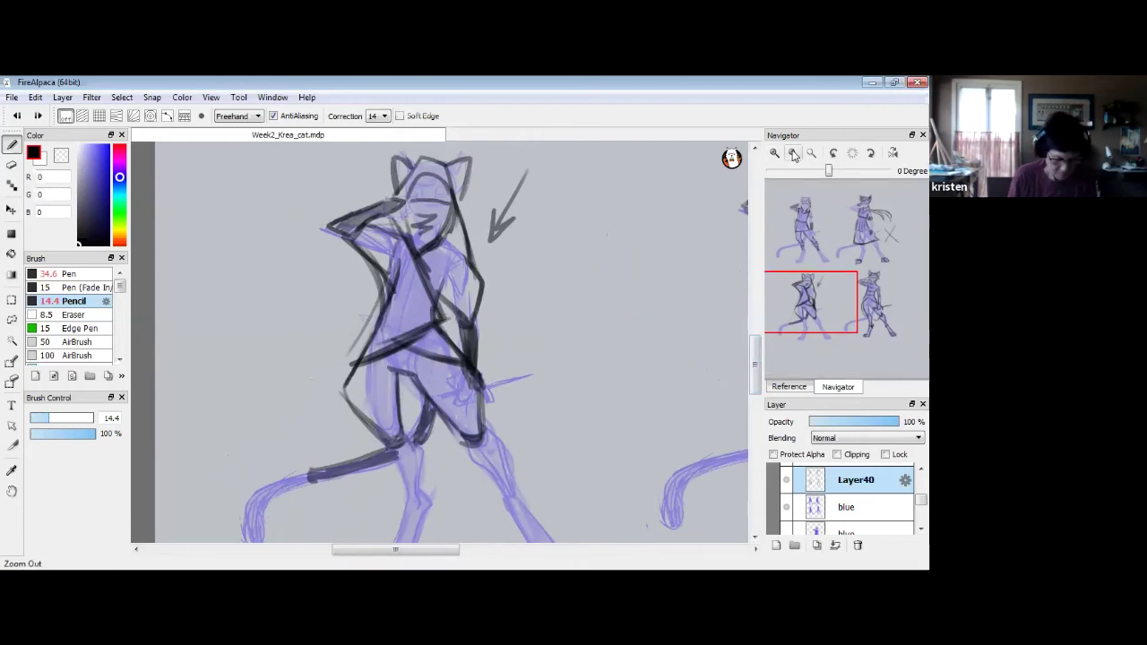
key(ctrl+z)
Draw a bold X beside the lower-left cat.
click(793, 154)
mouse_move(824, 303)
mouse_down()
mouse_move(856, 303)
mouse_move(815, 234)
mouse_up()
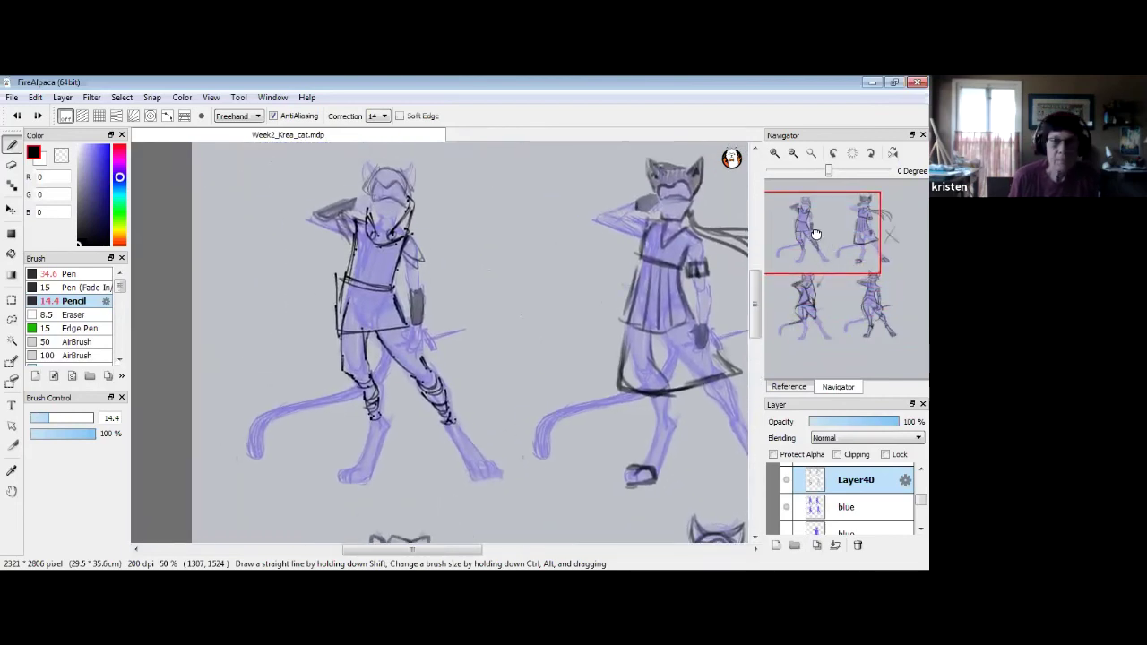
mouse_move(815, 235)
mouse_down()
mouse_move(843, 285)
mouse_move(838, 311)
mouse_up()
drag(362, 278, 403, 319)
drag(396, 264, 373, 318)
drag(363, 276, 405, 322)
Erase the horizontal front fastenings from the lower-right cat's vest.
click(794, 153)
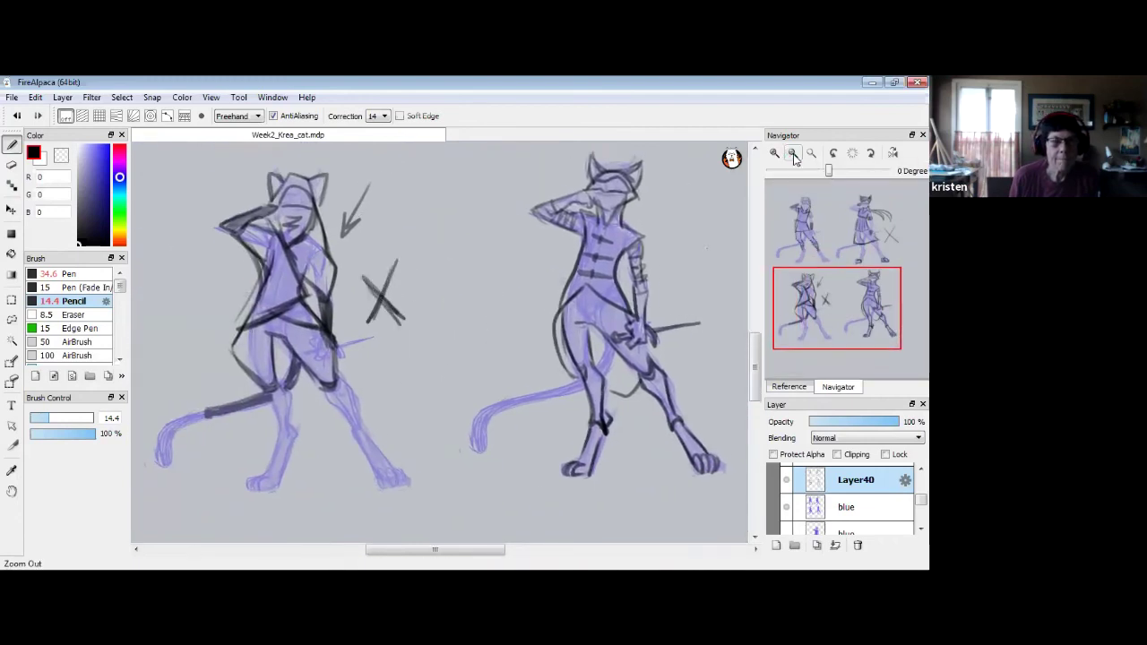
mouse_move(754, 349)
mouse_down()
mouse_move(756, 313)
mouse_move(755, 373)
mouse_move(755, 336)
mouse_up()
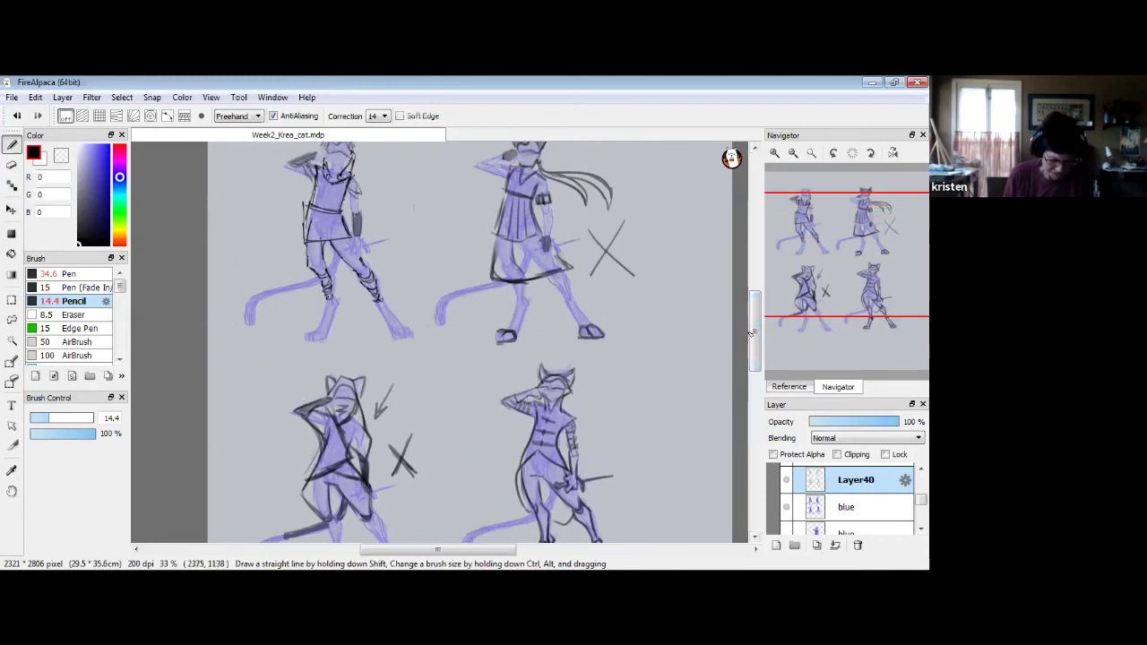
drag(751, 333, 752, 364)
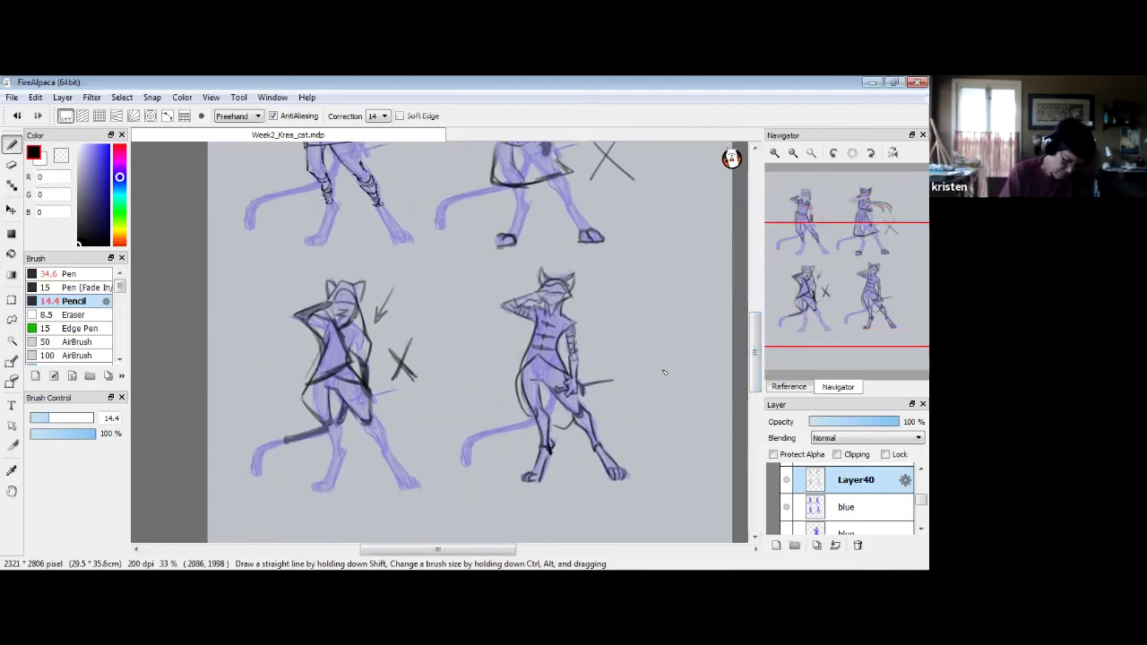
drag(758, 368, 758, 377)
key(e)
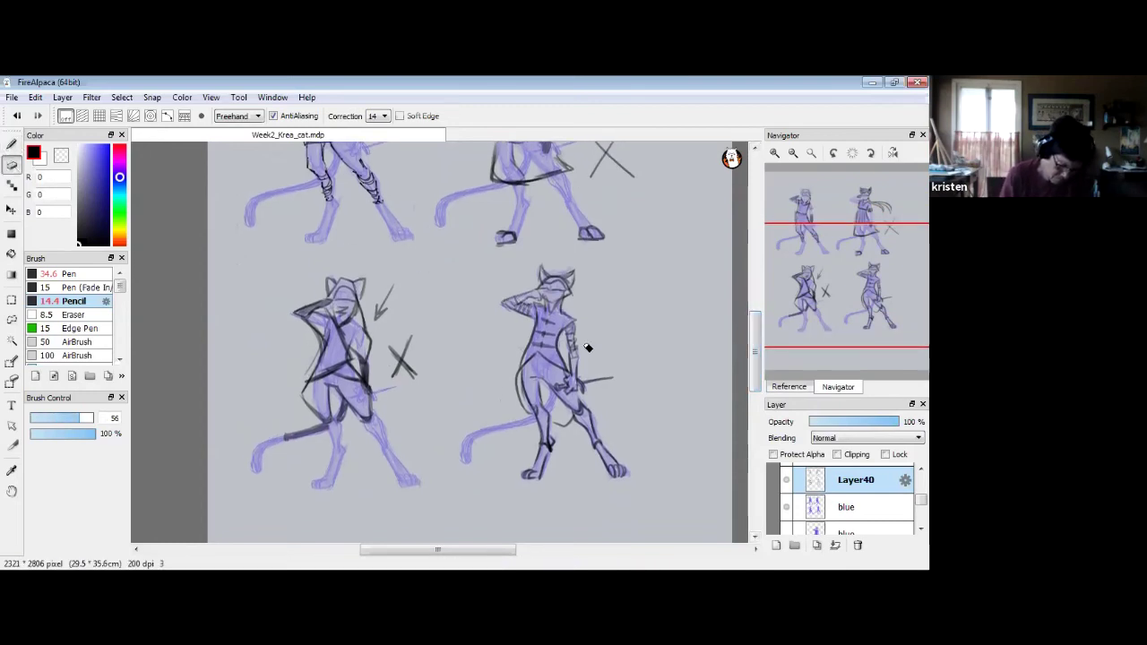
mouse_move(535, 341)
mouse_down()
mouse_move(555, 346)
mouse_move(550, 333)
mouse_up()
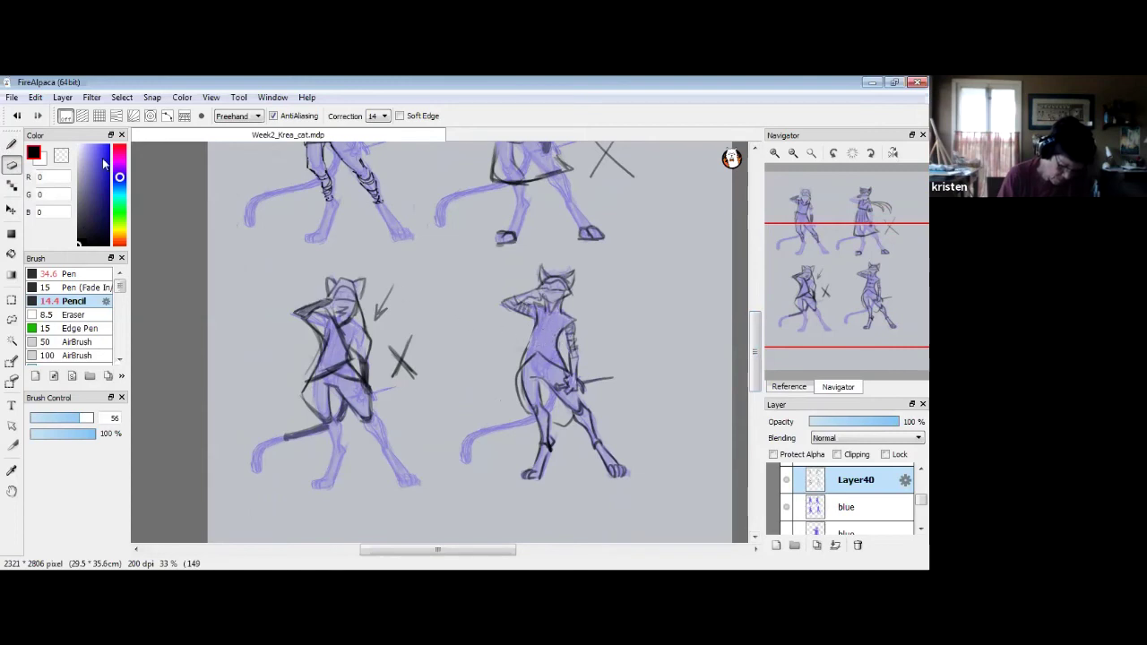
Draw a diagonal wrap front on the lower-right cat's vest and add short fastenings along its upper edge.
click(12, 144)
mouse_move(549, 305)
mouse_down()
mouse_move(555, 335)
mouse_move(521, 369)
mouse_up()
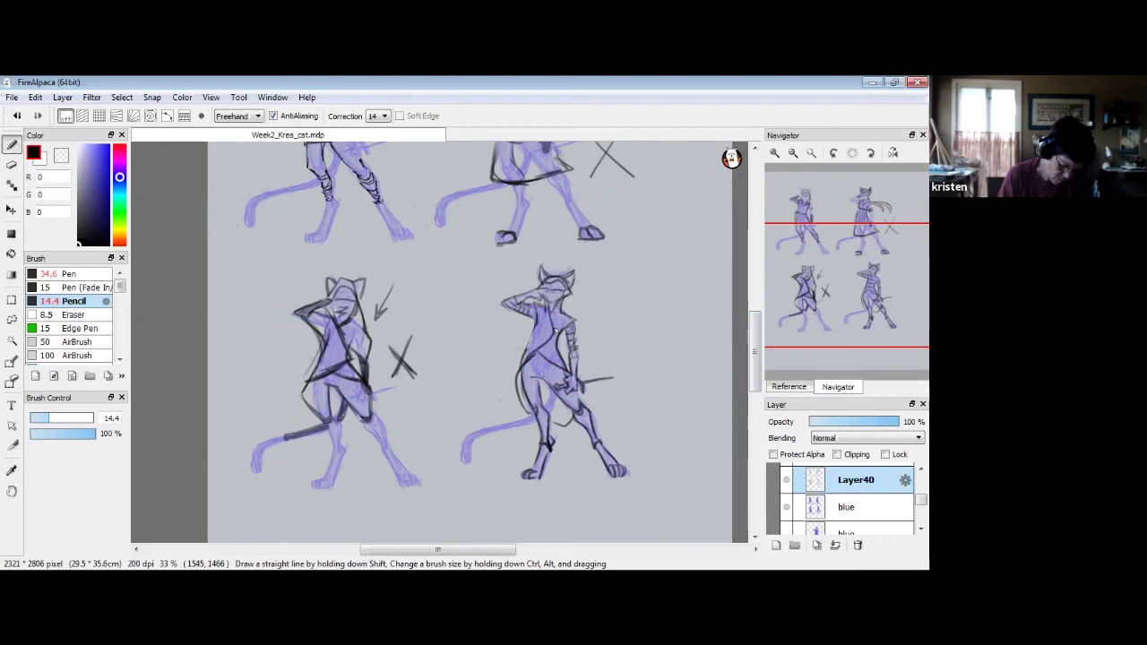
drag(550, 320, 559, 329)
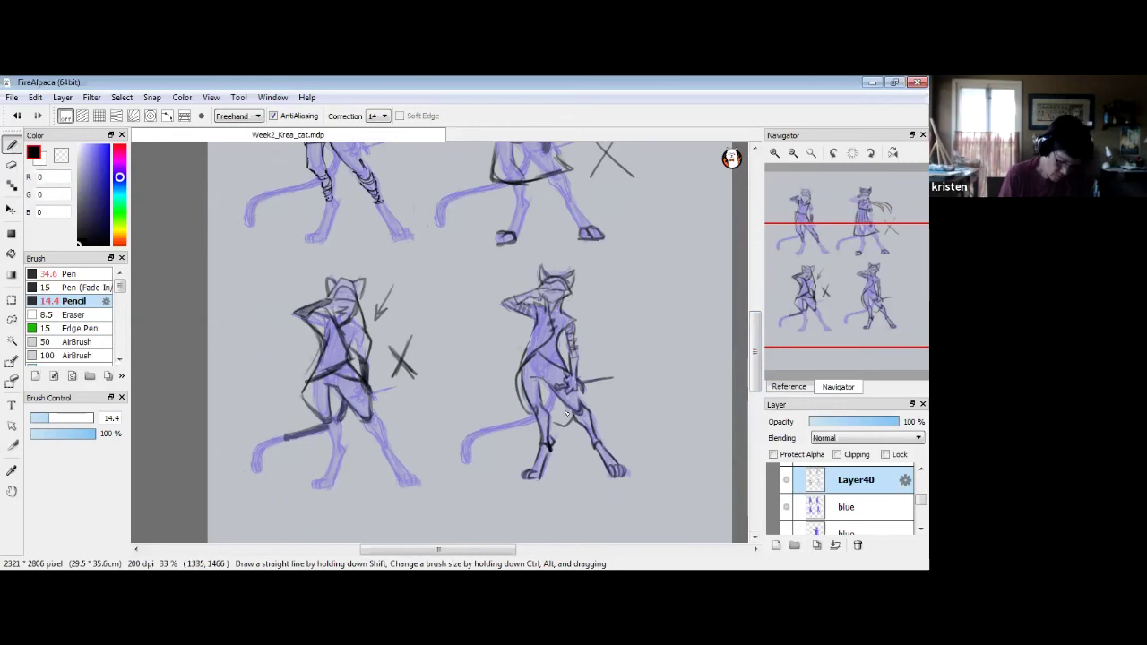
mouse_move(758, 358)
mouse_down()
mouse_move(758, 373)
mouse_move(761, 333)
mouse_move(756, 365)
mouse_up()
scroll(762, 338, up, 1)
scroll(761, 336, up, 1)
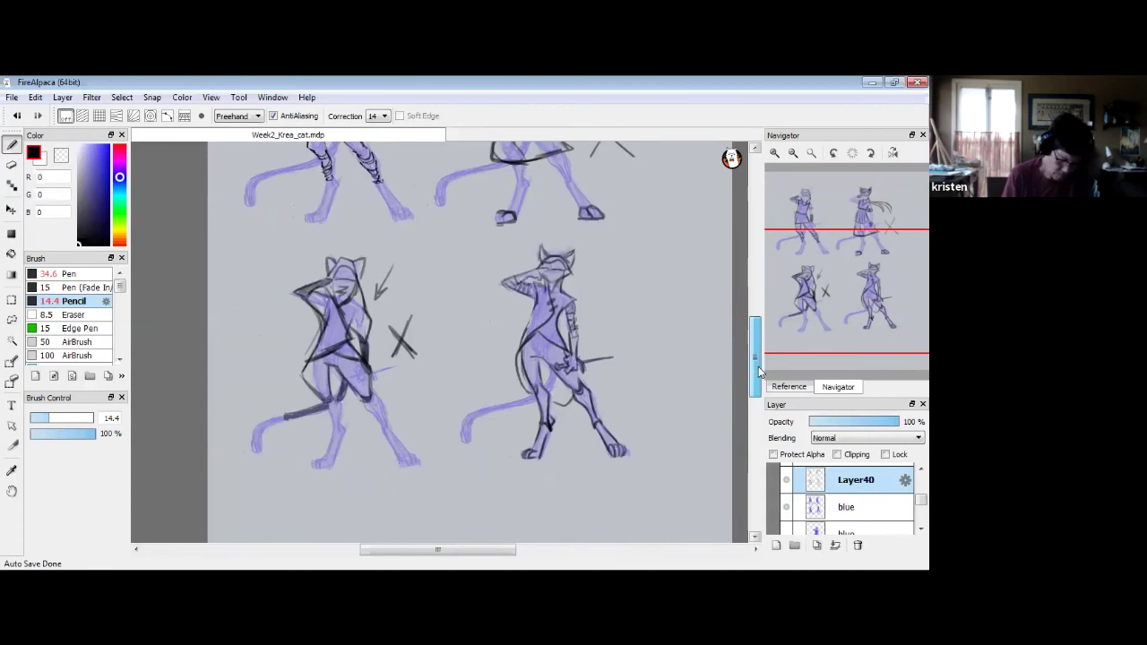
Try to sketch an angular flare beside the upper-left cat's hip.
drag(756, 366, 759, 334)
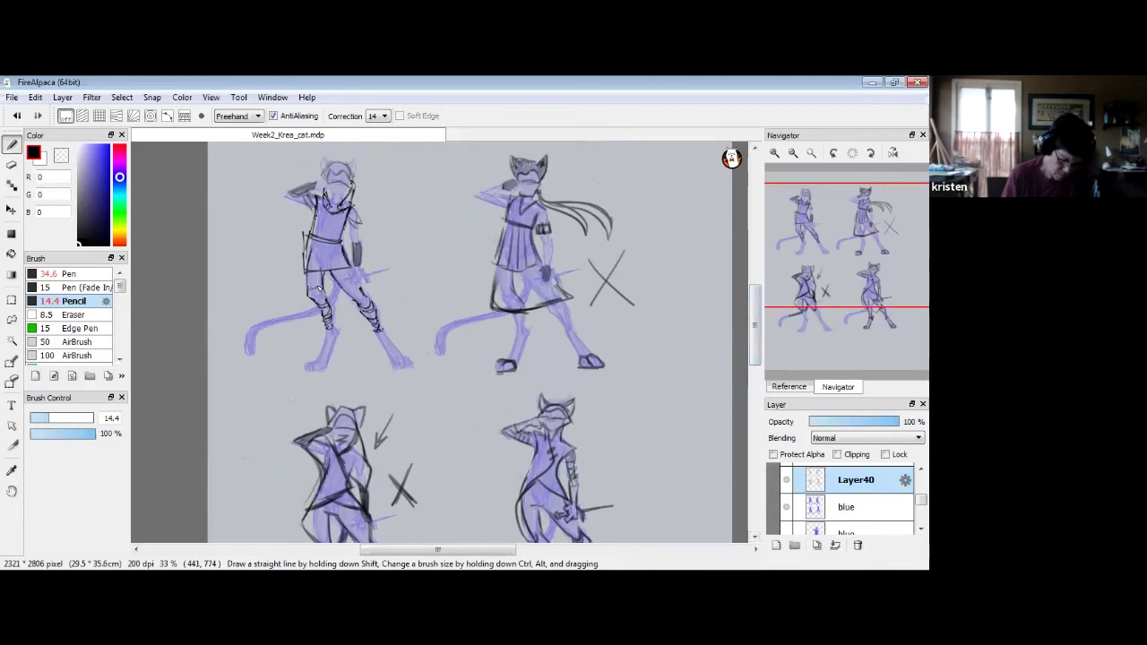
drag(304, 280, 312, 241)
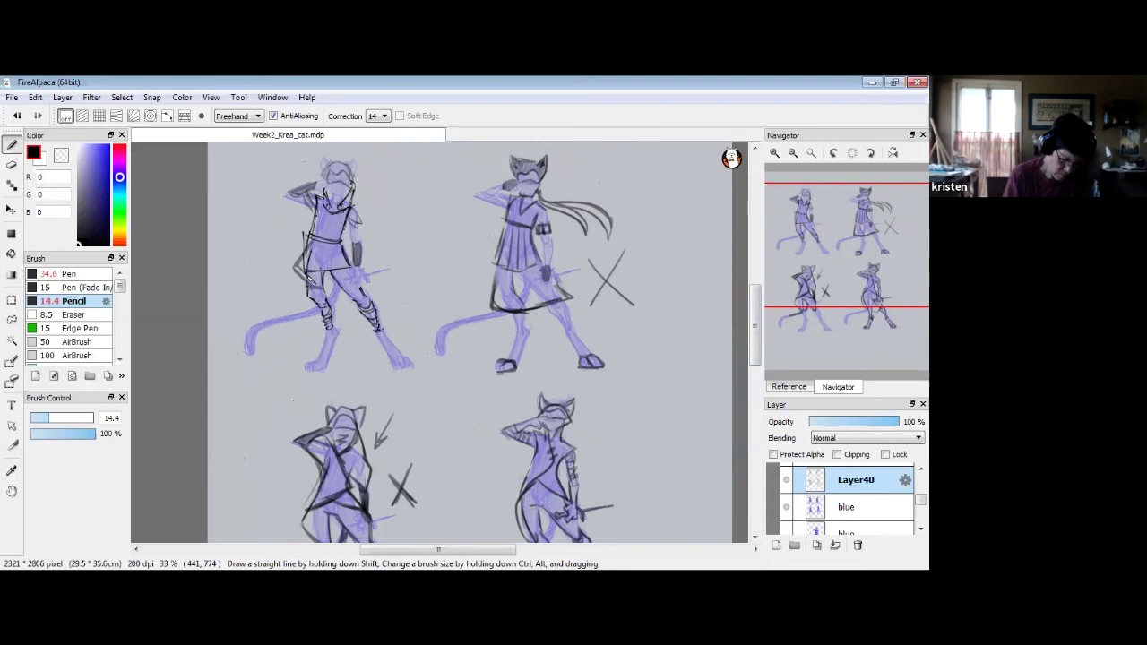
drag(758, 343, 759, 370)
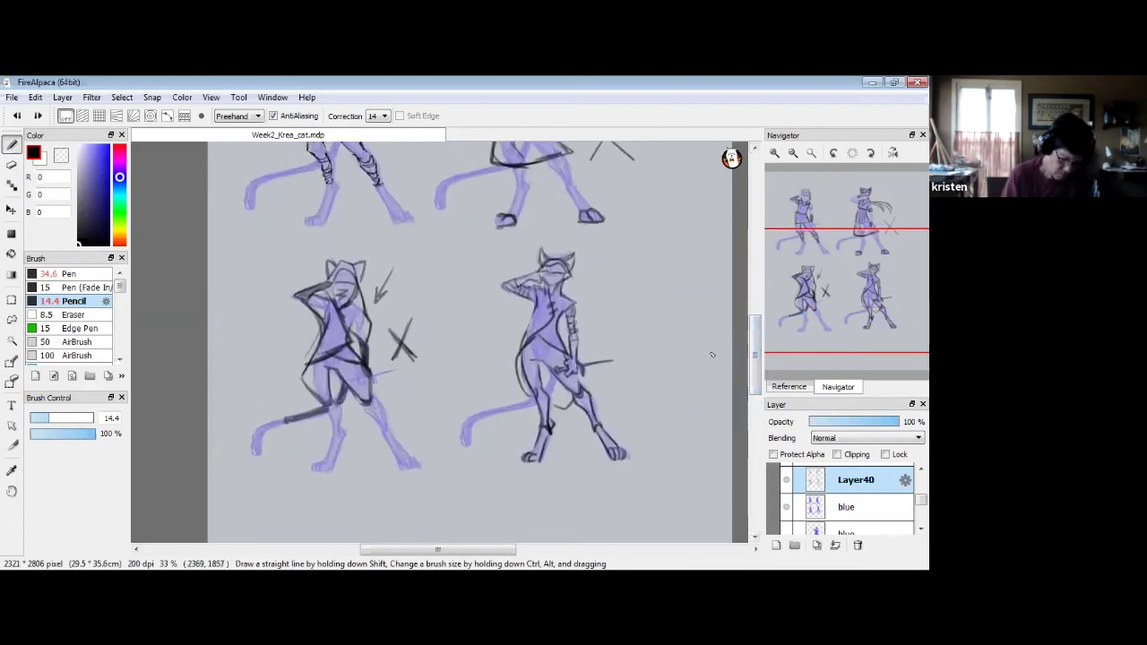
Draw a hood edge around the lower-right cat's face and a dark covering on the base of its tail.
drag(560, 262, 566, 295)
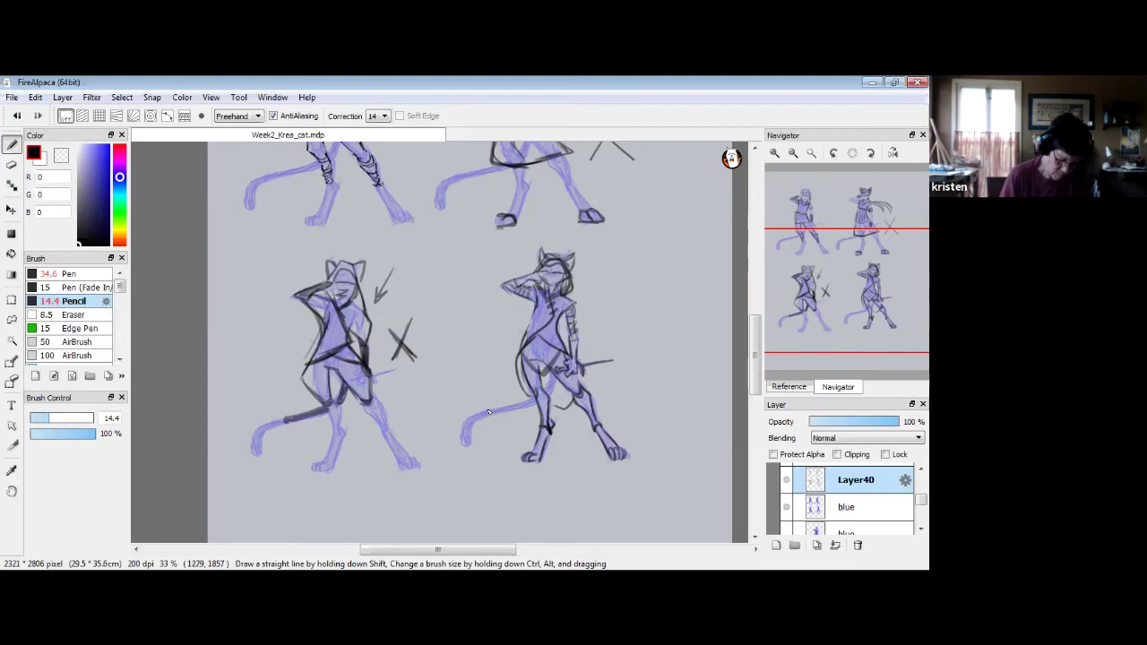
mouse_move(485, 416)
mouse_down()
mouse_move(542, 397)
mouse_move(555, 375)
mouse_up()
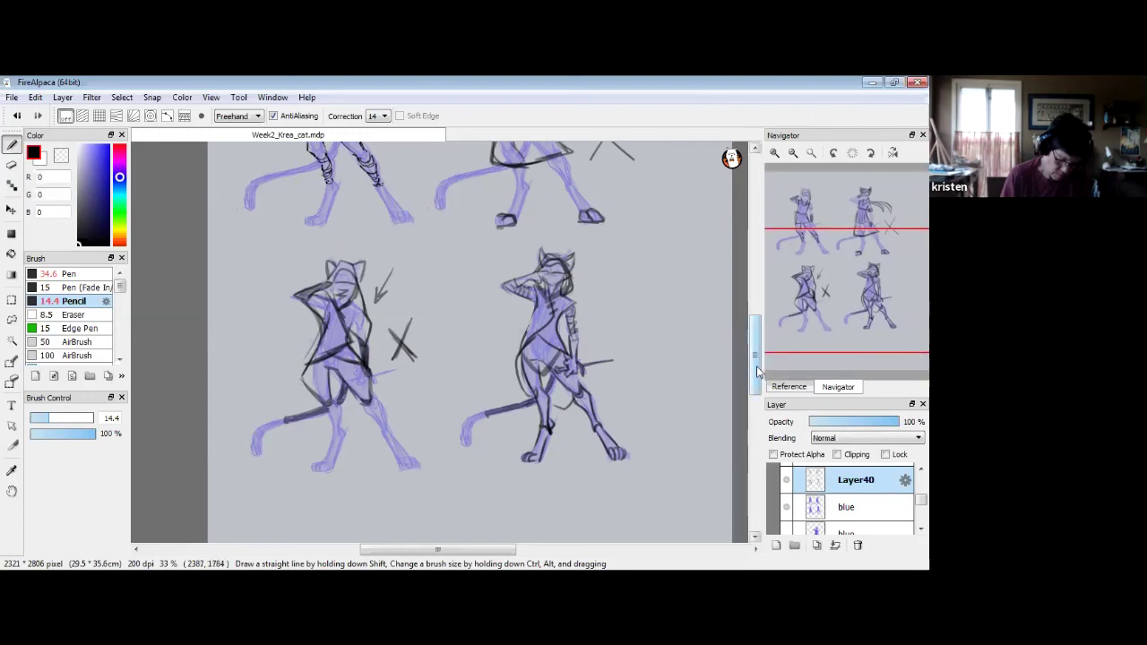
Shade both of the lower-right cat's thighs dark as close-fitting leggings.
scroll(756, 366, down, 2)
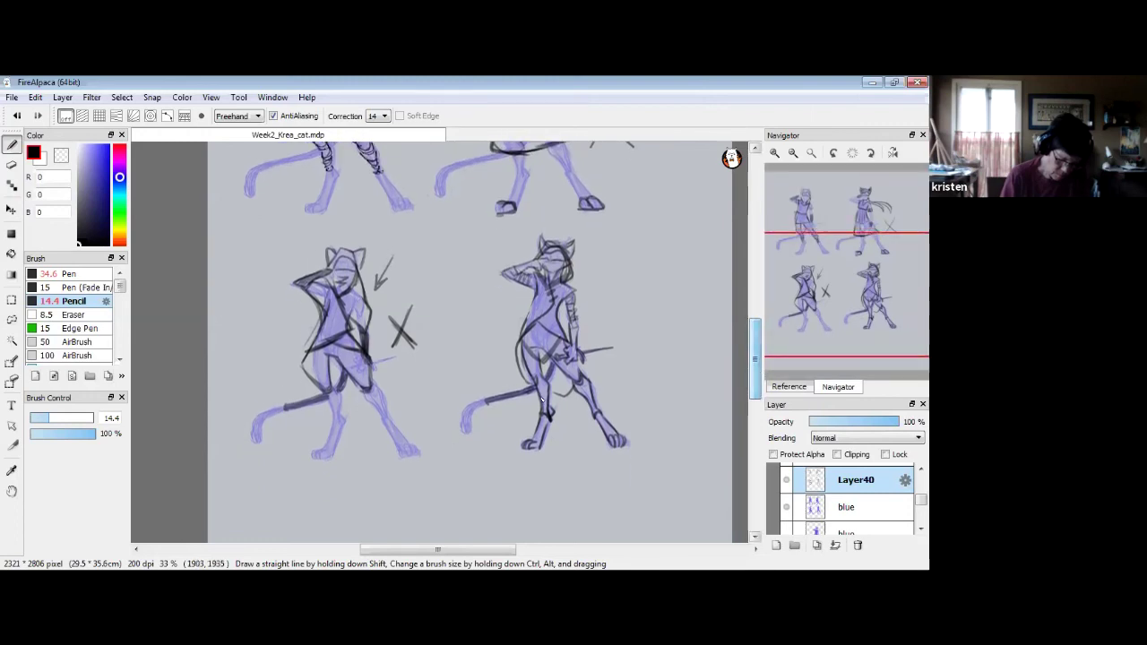
drag(527, 350, 549, 412)
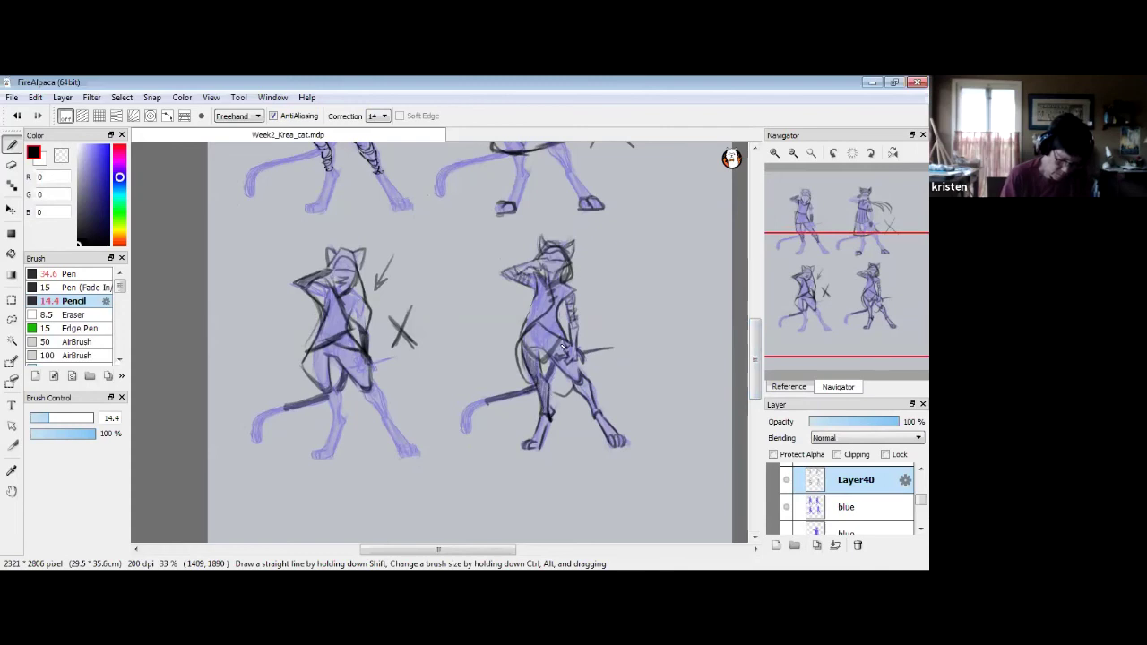
drag(571, 368, 589, 405)
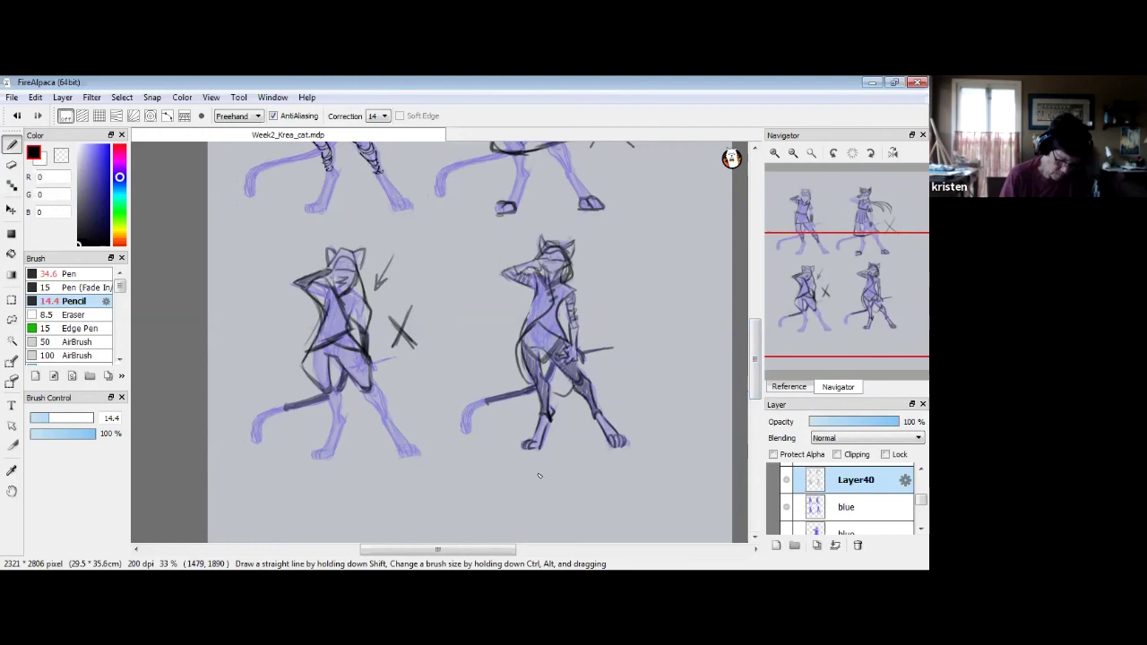
click(11, 165)
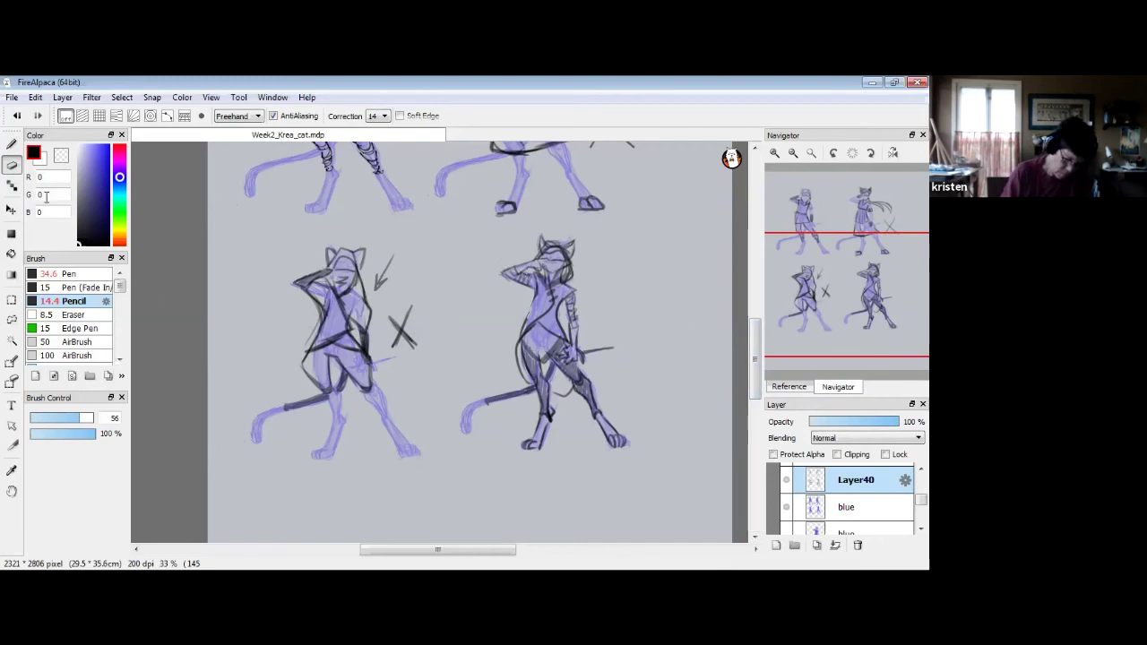
click(12, 143)
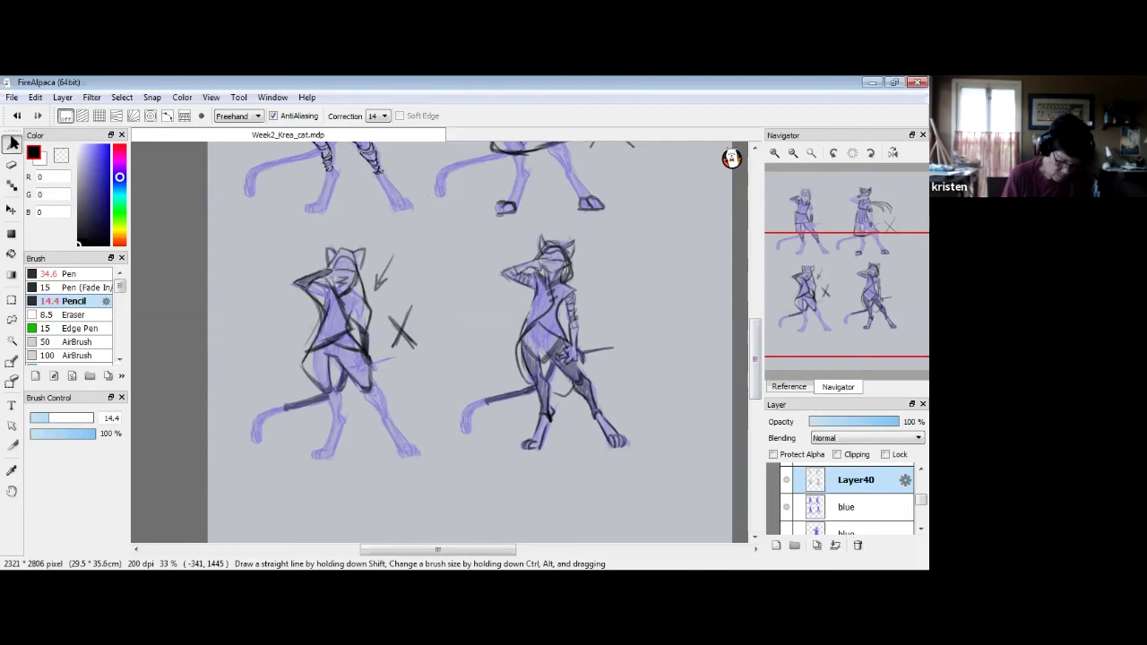
Draw baggy knee-length trousers on the upper-left cat and shade both legs with dark folds.
mouse_move(759, 367)
mouse_down()
mouse_move(761, 328)
mouse_move(761, 387)
mouse_up()
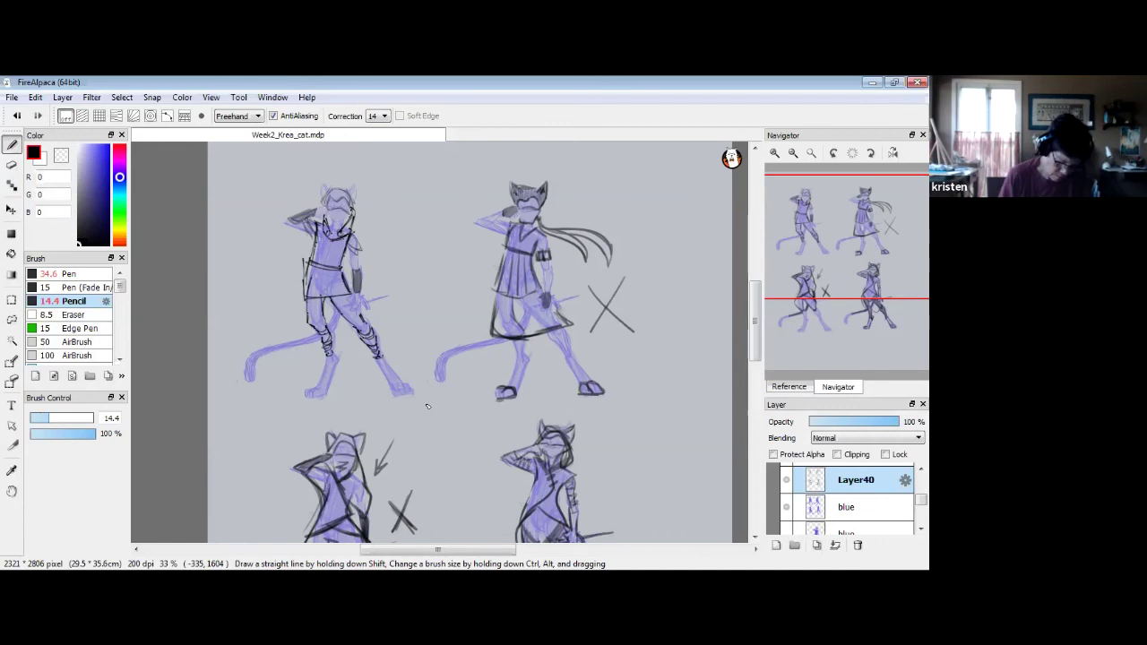
mouse_move(755, 340)
mouse_down()
mouse_move(755, 372)
mouse_move(754, 334)
mouse_up()
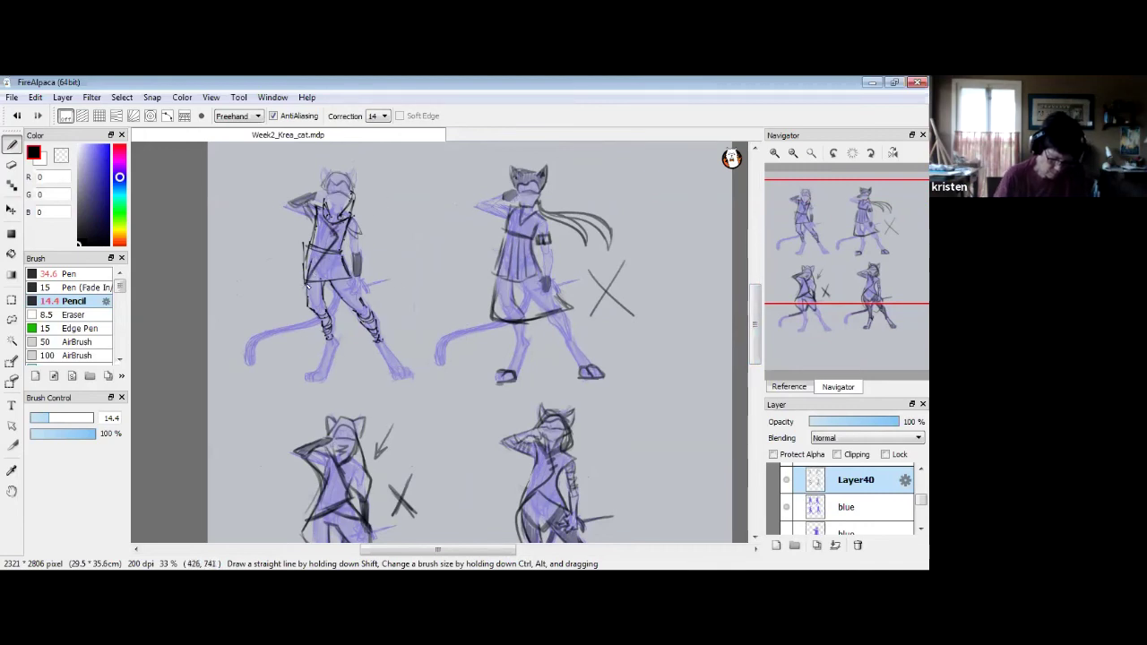
drag(324, 283, 324, 309)
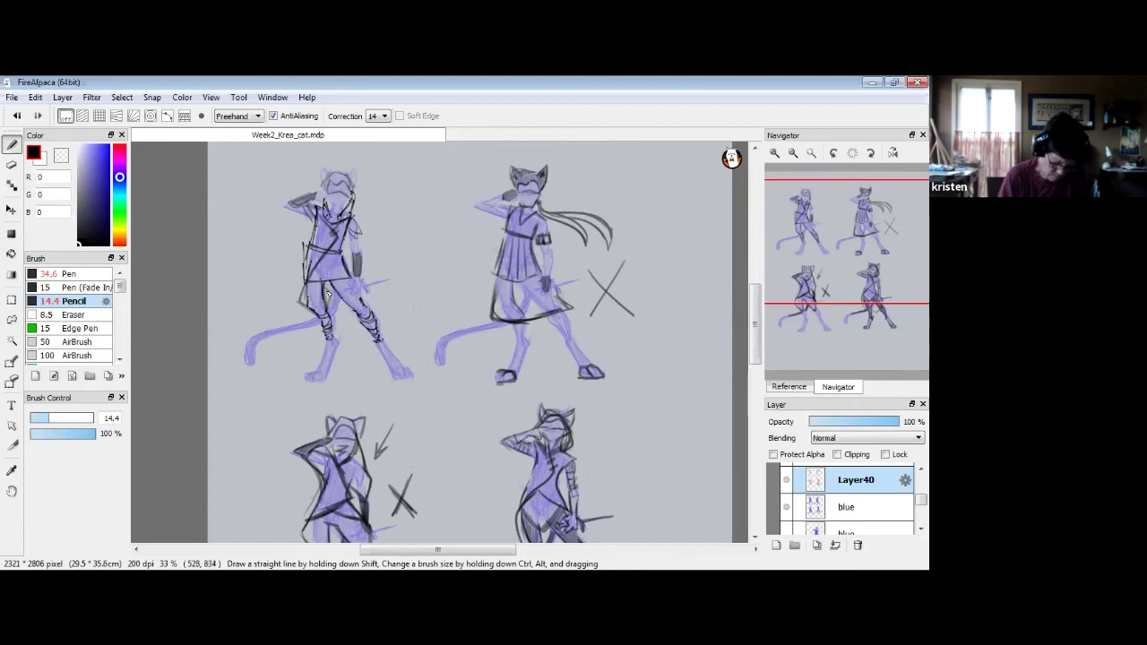
drag(337, 301, 342, 305)
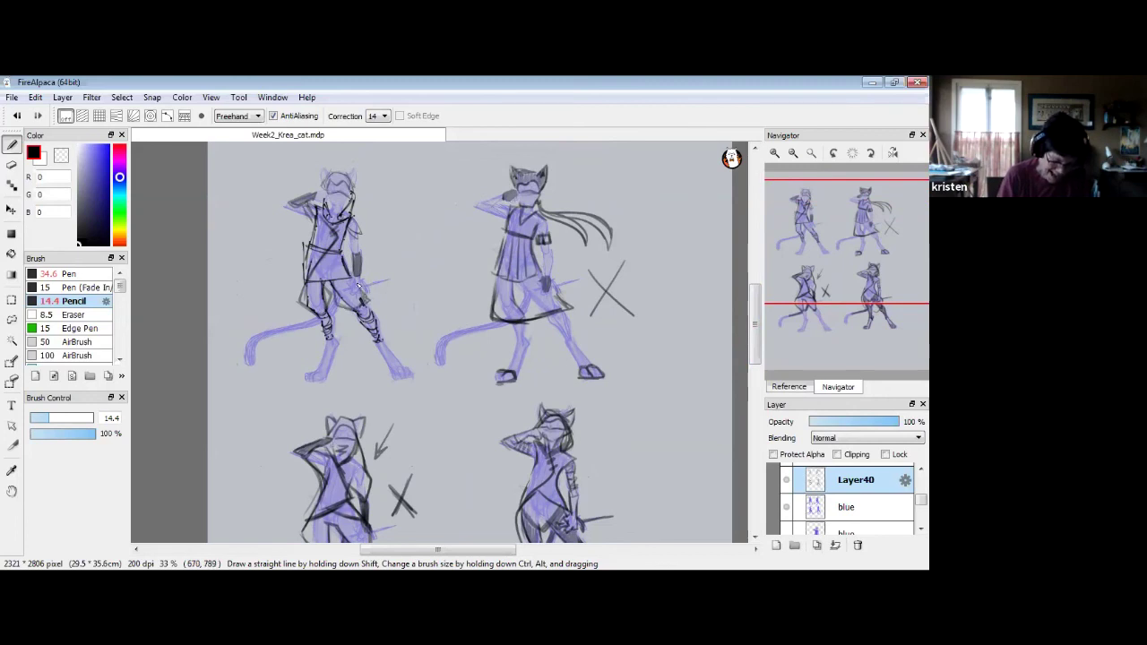
mouse_move(338, 305)
mouse_down()
mouse_move(361, 298)
mouse_move(301, 300)
mouse_up()
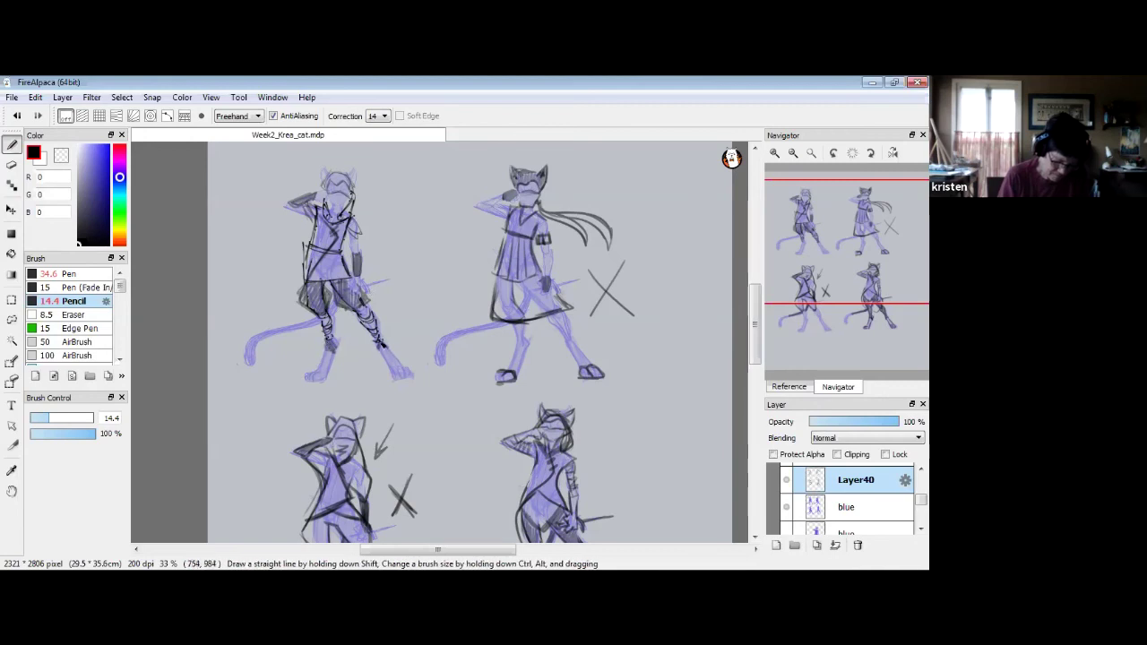
Draw a dark hood over the upper-left cat's head and ears and shade its shoulder covering.
drag(353, 256, 358, 242)
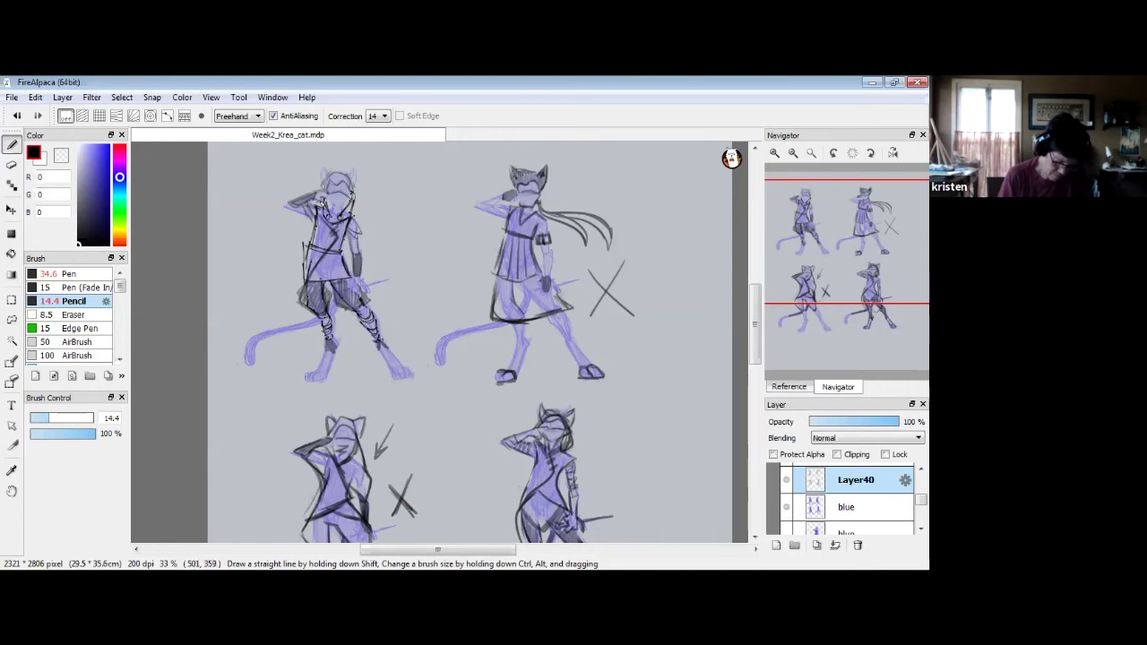
drag(314, 221, 289, 203)
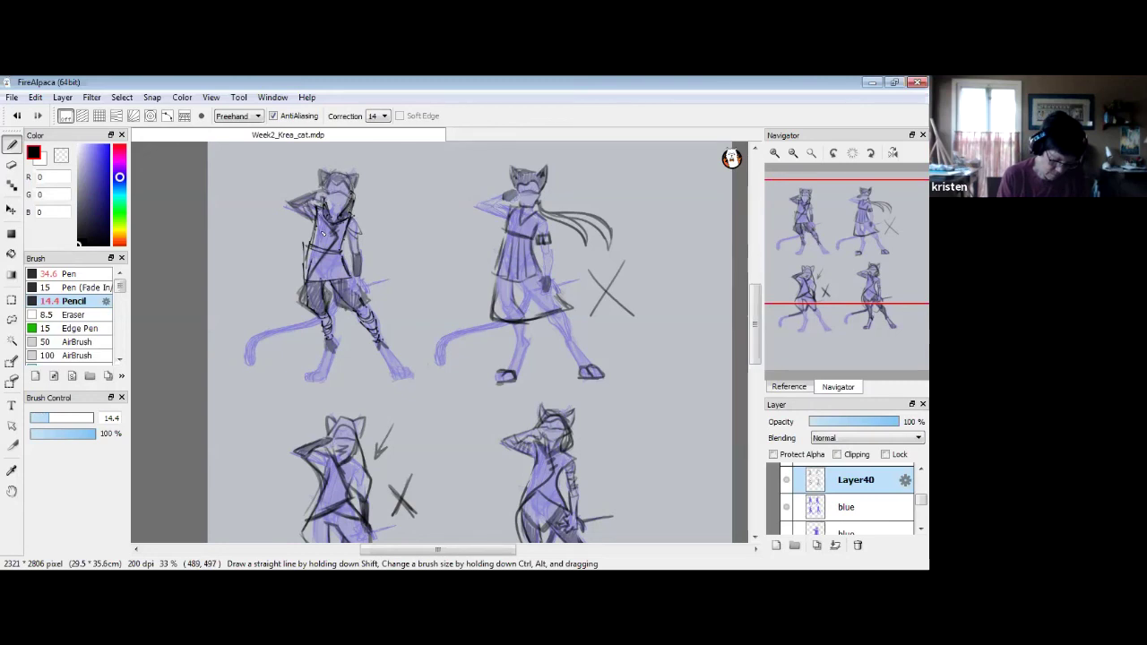
mouse_move(357, 229)
mouse_down()
mouse_move(324, 240)
mouse_move(326, 224)
mouse_up()
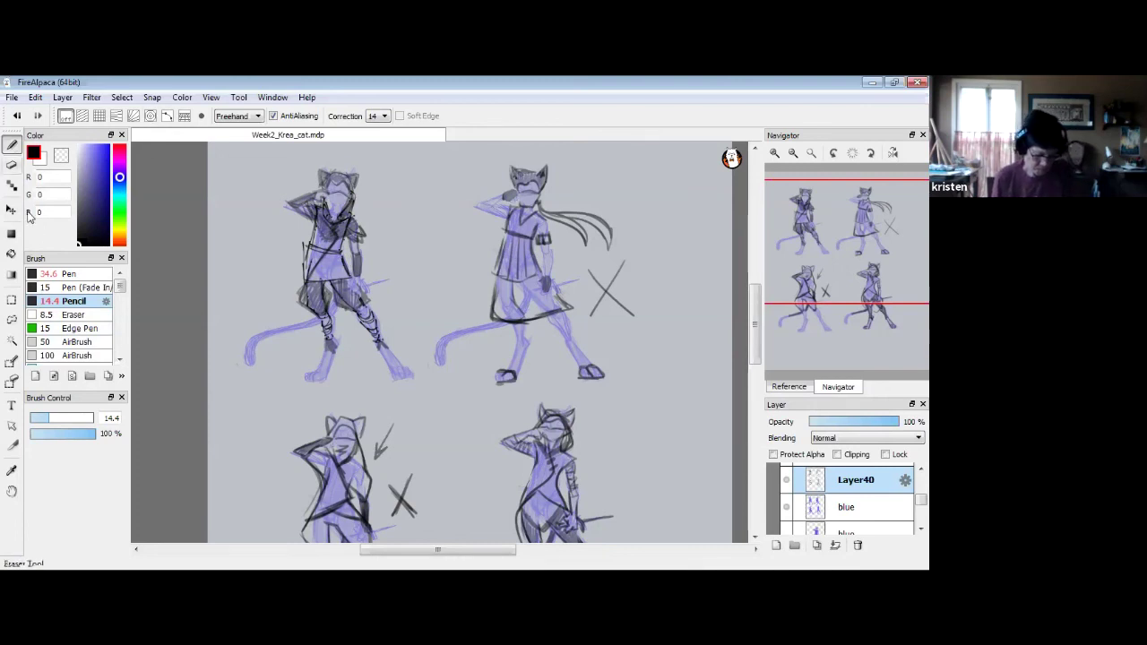
Fill both of the upper-left cat's forearm coverings solid black using the Pen brush.
click(68, 274)
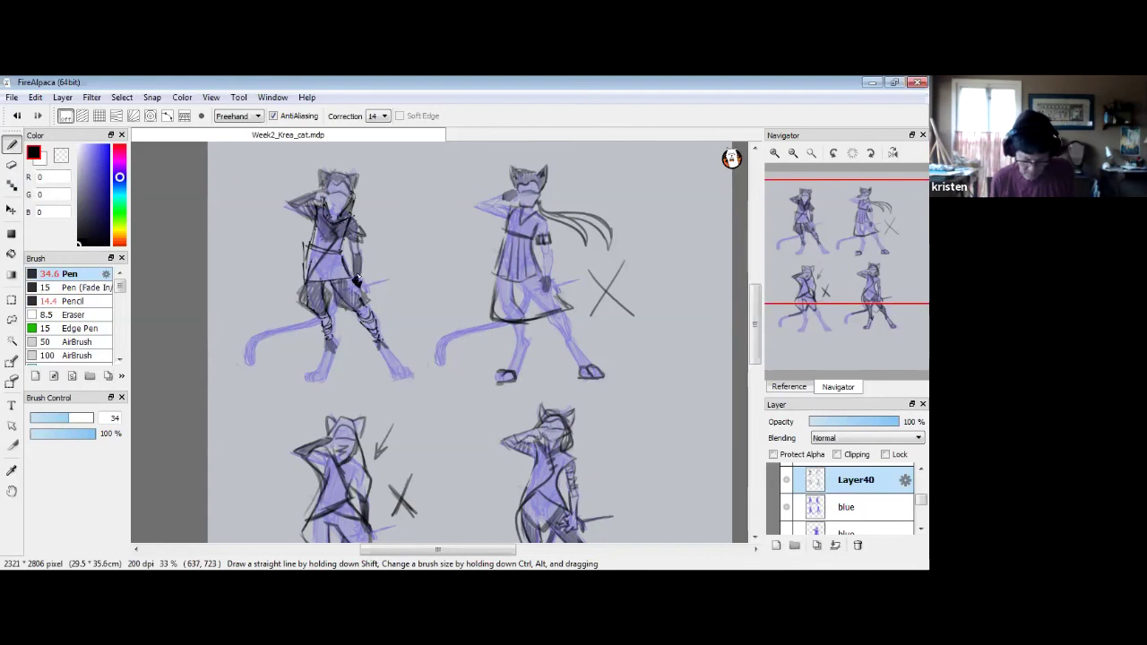
drag(358, 281, 357, 260)
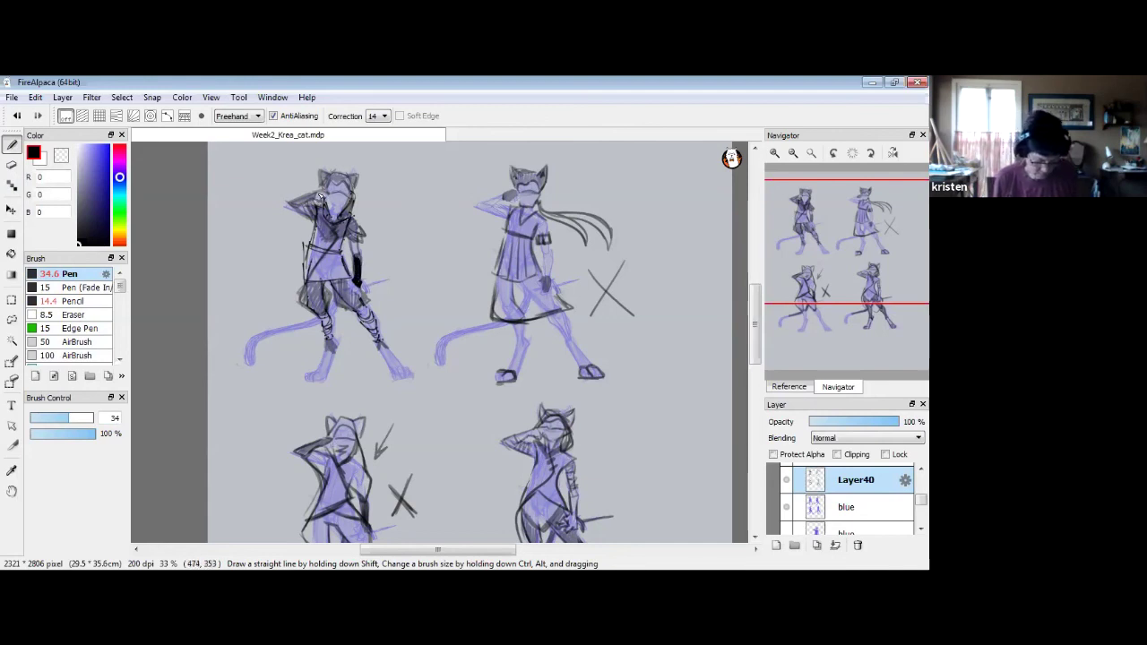
mouse_move(315, 195)
mouse_down()
mouse_move(293, 205)
mouse_move(321, 194)
mouse_up()
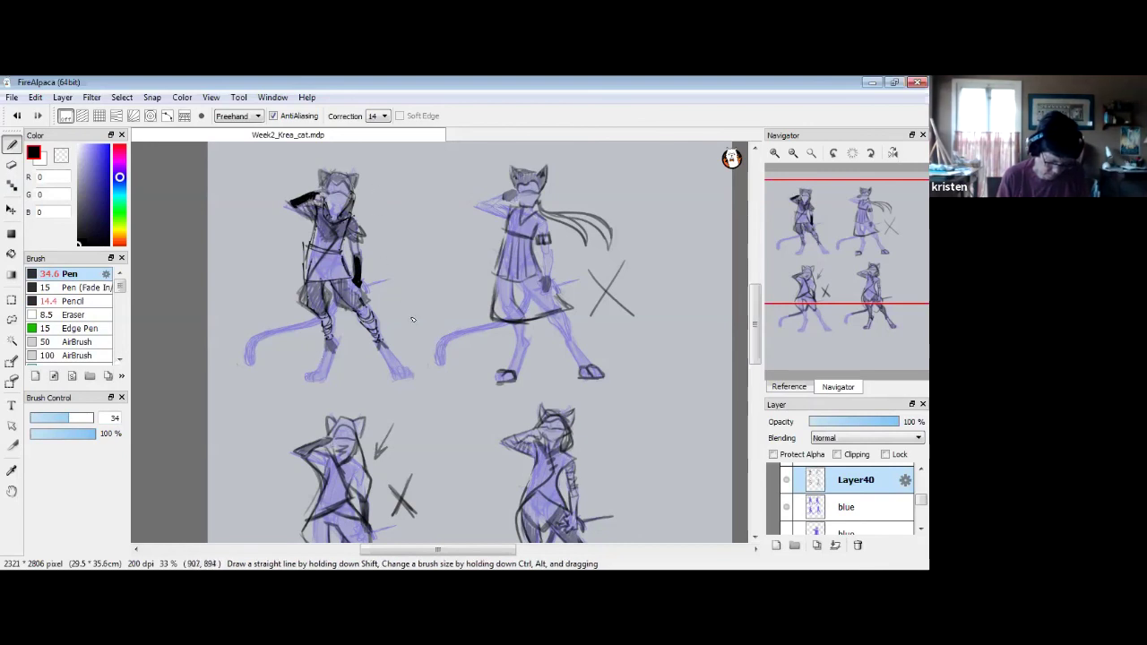
Ink the upper-left cat's cape edge, belt and hip pouch, and mark the design with a circled check mark.
mouse_move(310, 207)
mouse_down()
mouse_move(335, 242)
mouse_move(364, 230)
mouse_up()
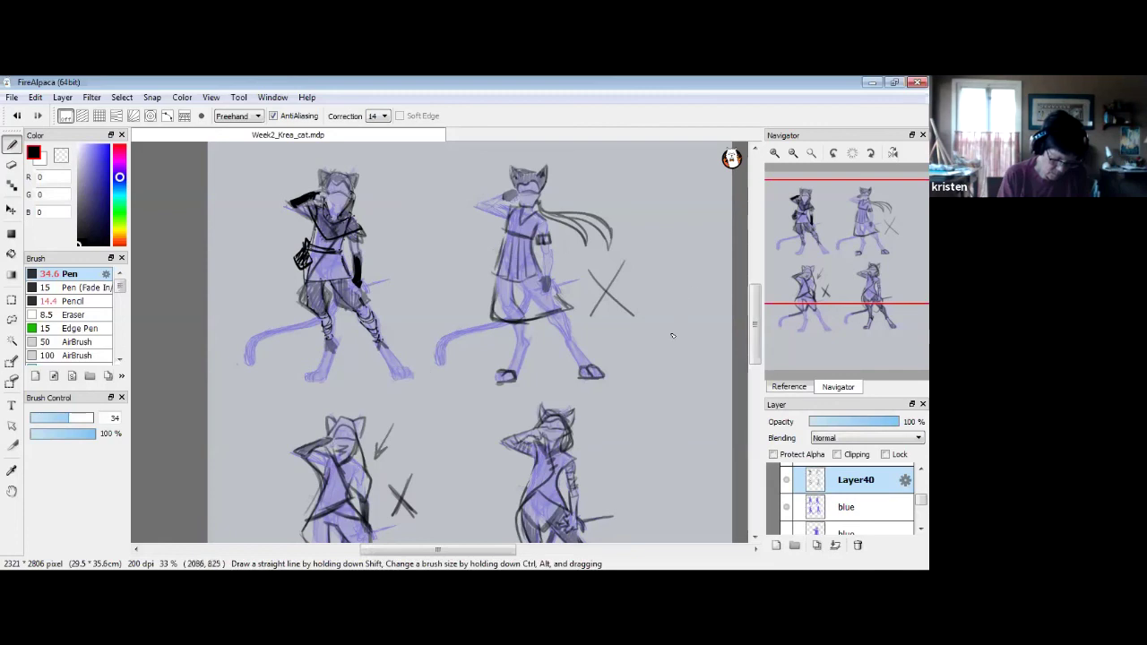
drag(390, 217, 400, 191)
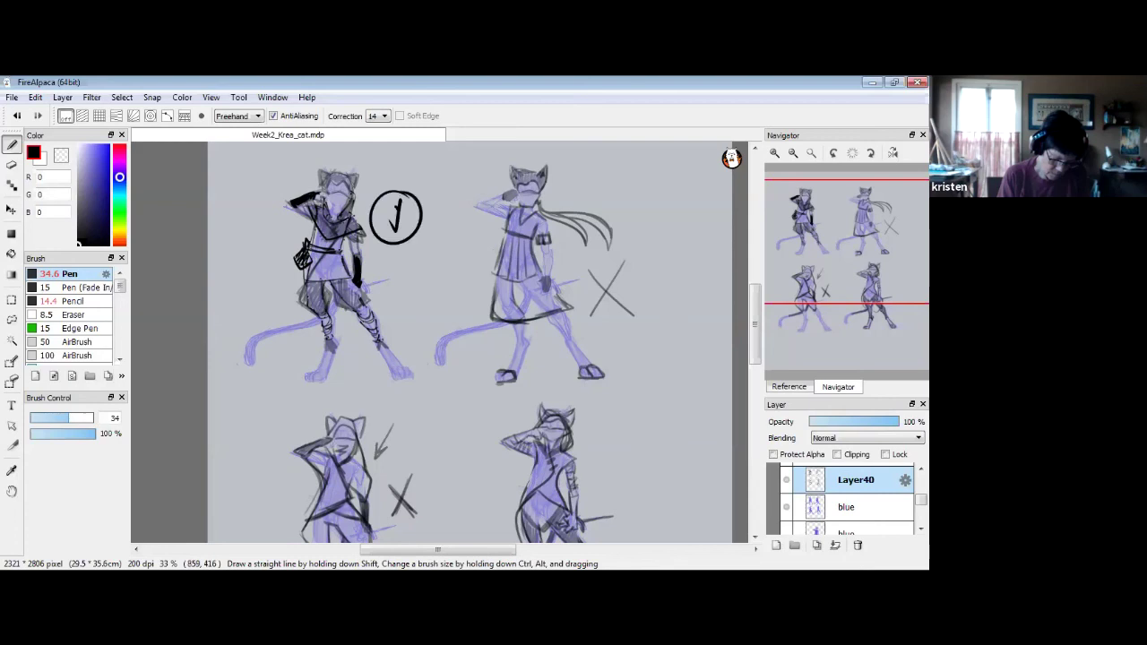
click(792, 153)
drag(756, 328, 755, 336)
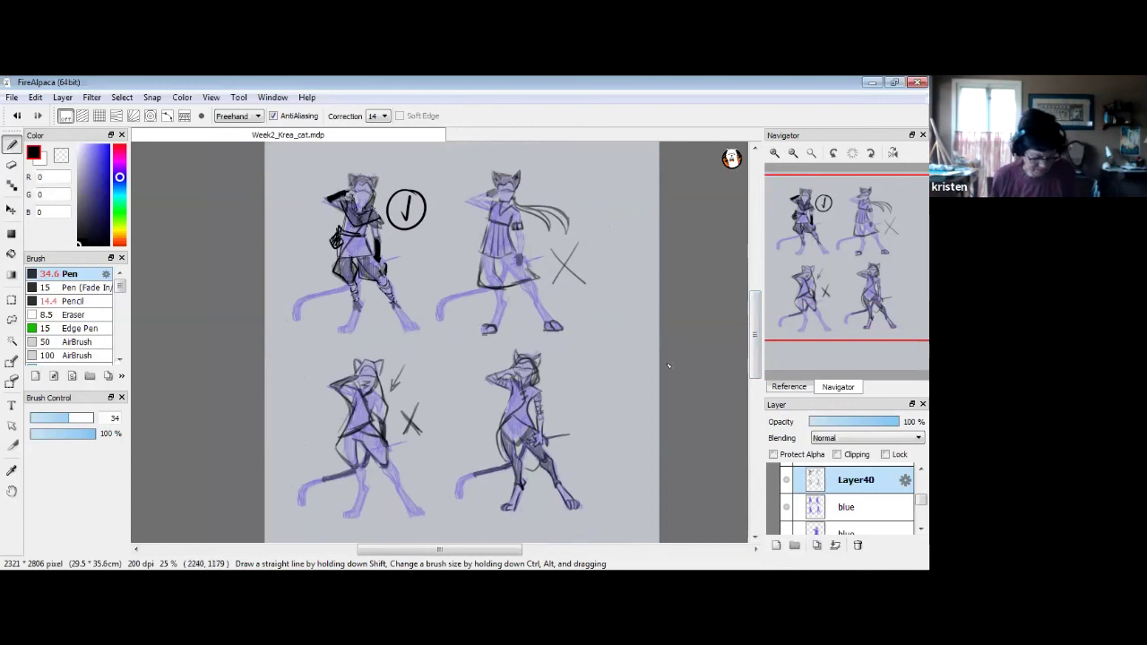
mouse_move(759, 334)
mouse_down()
mouse_move(757, 354)
mouse_move(756, 325)
mouse_move(756, 339)
mouse_up()
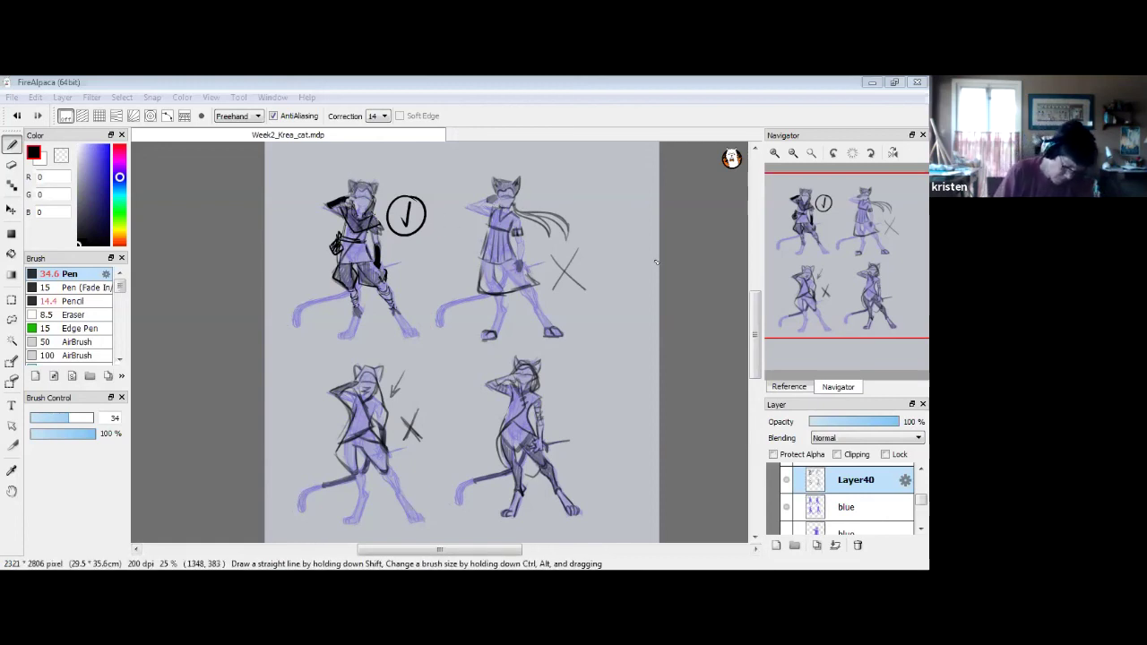
mouse_move(754, 326)
mouse_down()
mouse_move(763, 338)
mouse_move(766, 328)
mouse_up()
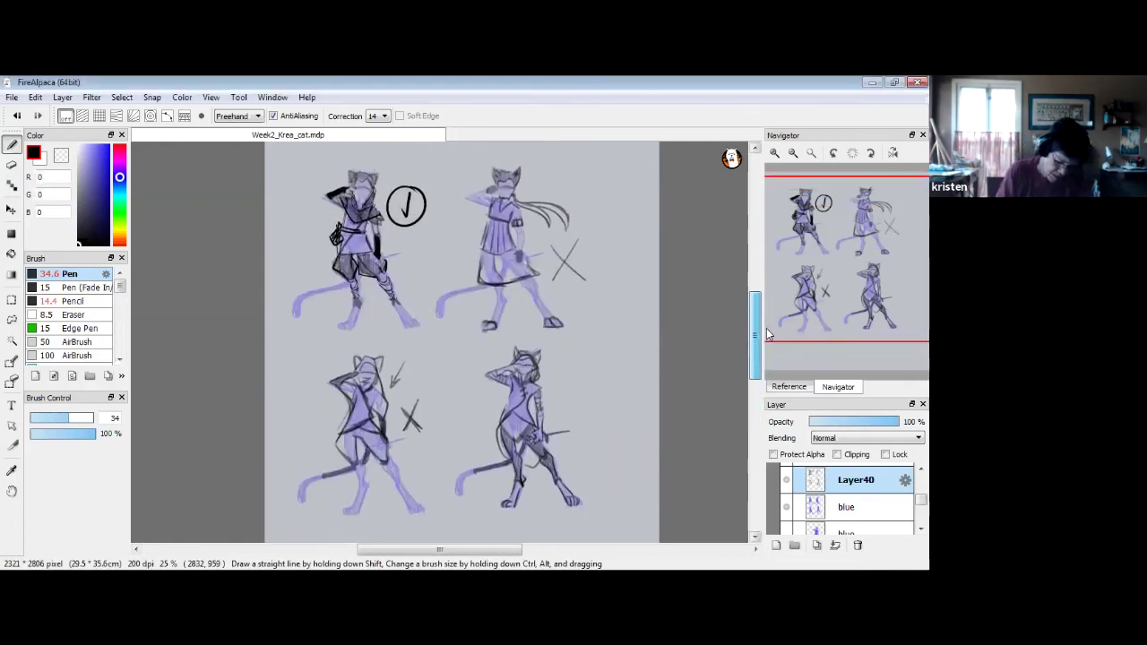